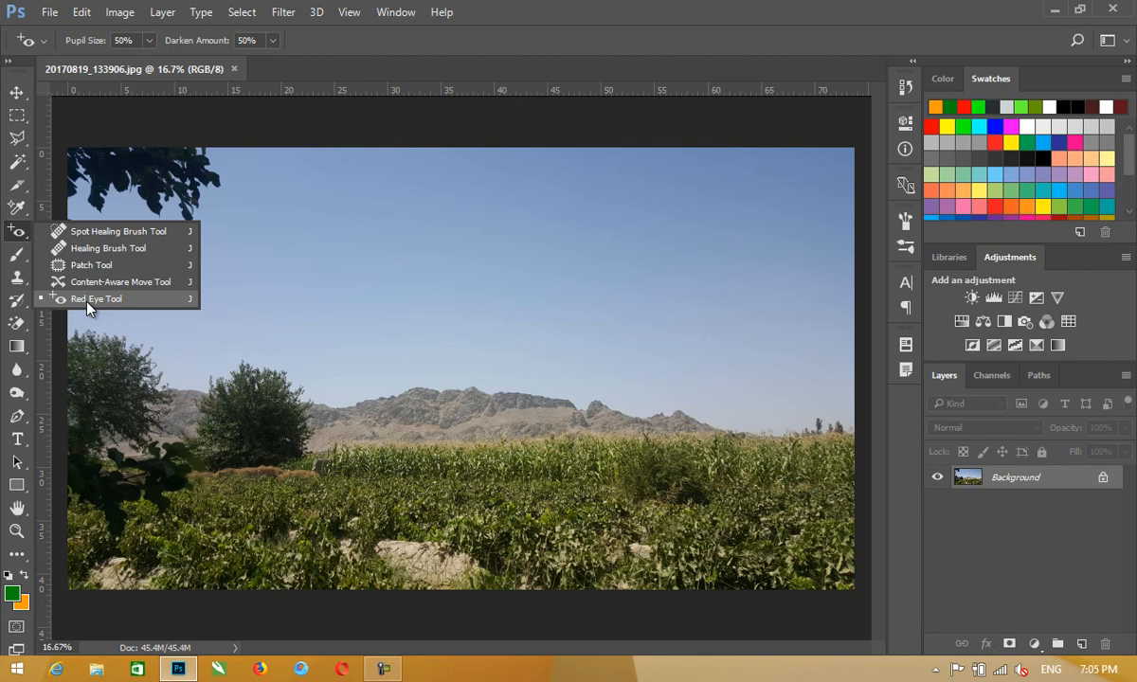
Activate the Brush tool from the brush tool group
{"action": "left_click", "coordinate": [14, 254]}
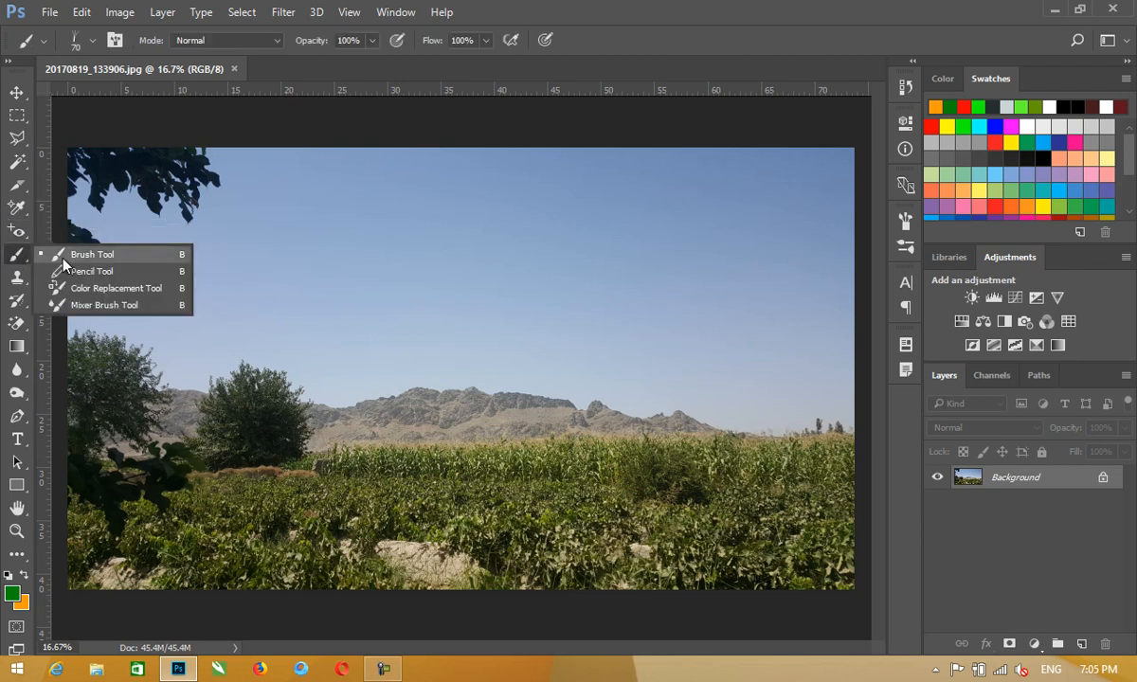
{"action": "left_click", "coordinate": [71, 256]}
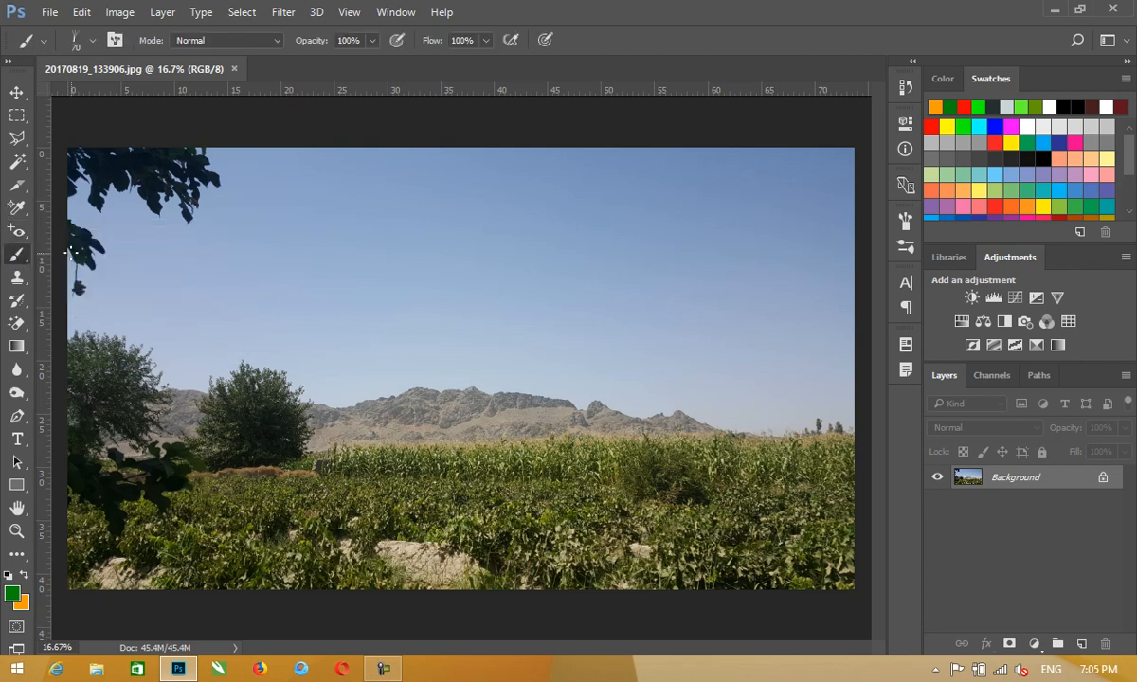
{"action": "key", "text": "v"}
{"action": "key", "text": "b"}
Try a thin curved stroke with the 70 px grass brush from the sky down to the mountains, and undo it
{"action": "key", "text": "bracketright"}
{"action": "key", "text": "bracketright"}
{"action": "key", "text": "bracketright"}
{"action": "key", "text": "bracketright"}
{"action": "key", "text": "bracketright"}
{"action": "key", "text": "bracketright"}
{"action": "key", "text": "bracketright"}
{"action": "key", "text": "bracketright"}
{"action": "key", "text": "bracketright"}
{"action": "key", "text": "bracketright"}
{"action": "key", "text": "bracketright"}
{"action": "key", "text": "bracketright"}
{"action": "key", "text": "bracketright"}
{"action": "key", "text": "bracketright"}
{"action": "key", "text": "bracketright"}
{"action": "key", "text": "bracketright"}
{"action": "key", "text": "bracketright"}
{"action": "key", "text": "bracketright"}
{"action": "key", "text": "bracketright"}
{"action": "key", "text": "bracketright"}
{"action": "key", "text": "bracketright"}
{"action": "mouse_move", "coordinate": [265, 245]}
{"action": "left_mouse_down"}
{"action": "mouse_move", "coordinate": [342, 364]}
{"action": "mouse_move", "coordinate": [315, 411]}
{"action": "left_mouse_up"}
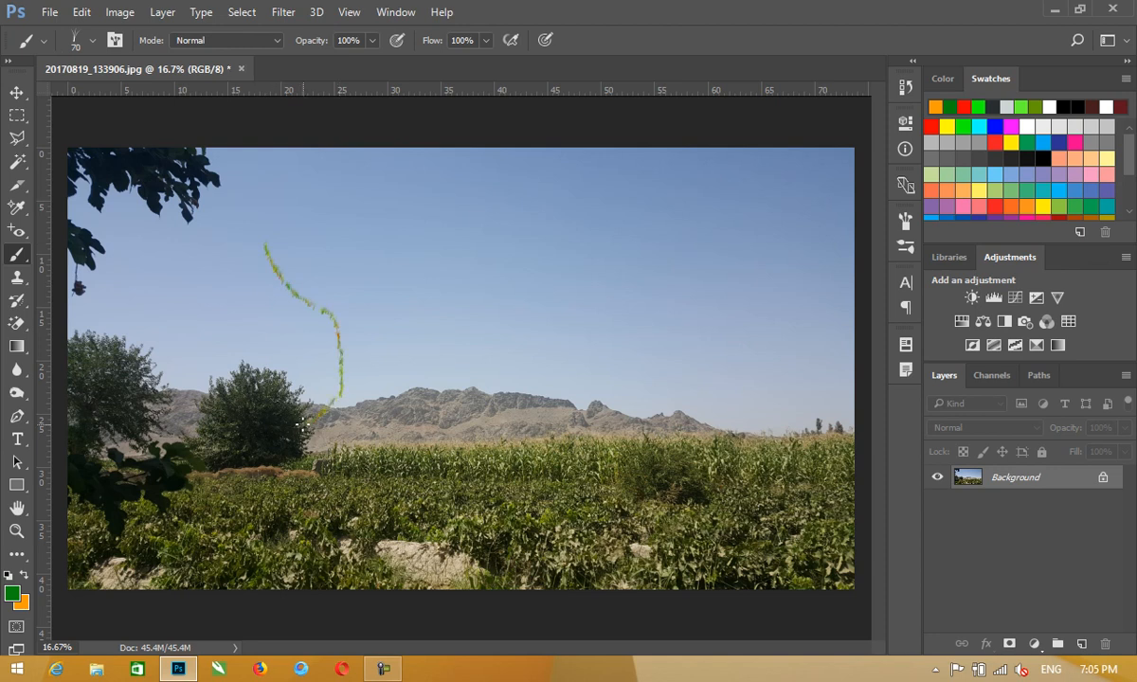
{"action": "key", "text": "ctrl+z"}
Enlarge the grass brush to 2700 px, try painting a band of large grass blades across the photo, and undo it
{"action": "key", "text": "bracketright"}
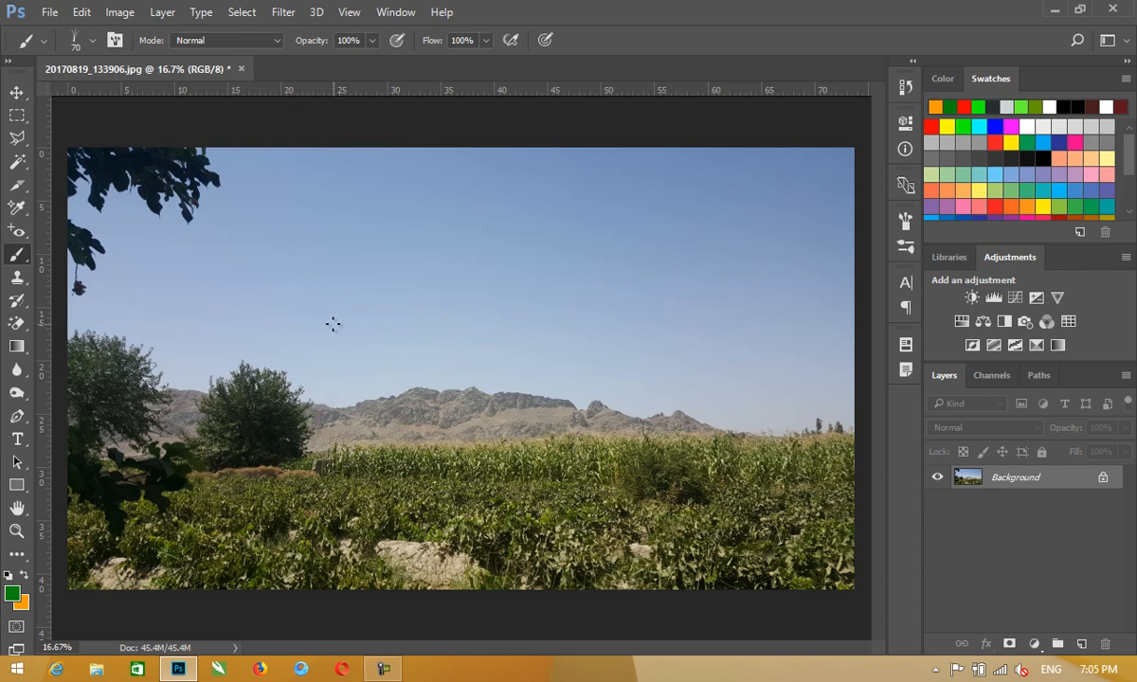
{"action": "key", "text": "bracketright"}
{"action": "key", "text": "bracketright"}
{"action": "key", "text": "bracketright"}
{"action": "key", "text": "bracketright"}
{"action": "key", "text": "bracketright"}
{"action": "key", "text": "bracketright"}
{"action": "key", "text": "bracketright"}
{"action": "key", "text": "bracketright"}
{"action": "key", "text": "bracketright"}
{"action": "key", "text": "bracketright"}
{"action": "key", "text": "bracketright"}
{"action": "key", "text": "bracketright"}
{"action": "key", "text": "bracketright"}
{"action": "key", "text": "bracketright"}
{"action": "key", "text": "bracketright"}
{"action": "key", "text": "bracketright"}
{"action": "key", "text": "bracketright"}
{"action": "key", "text": "bracketright"}
{"action": "key", "text": "bracketright"}
{"action": "key", "text": "bracketright"}
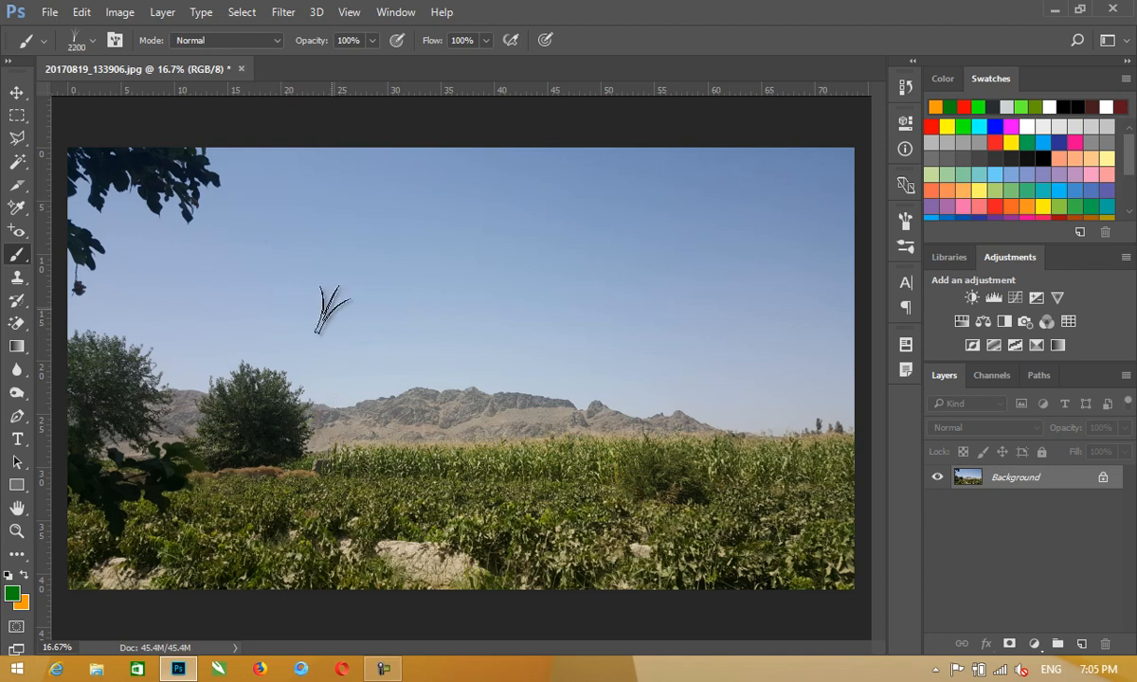
{"action": "key", "text": "bracketright"}
{"action": "key", "text": "bracketright"}
{"action": "left_click", "coordinate": [201, 346]}
{"action": "mouse_move", "coordinate": [277, 364]}
{"action": "left_mouse_down"}
{"action": "mouse_move", "coordinate": [326, 372]}
{"action": "mouse_move", "coordinate": [456, 353]}
{"action": "mouse_move", "coordinate": [684, 374]}
{"action": "left_mouse_up"}
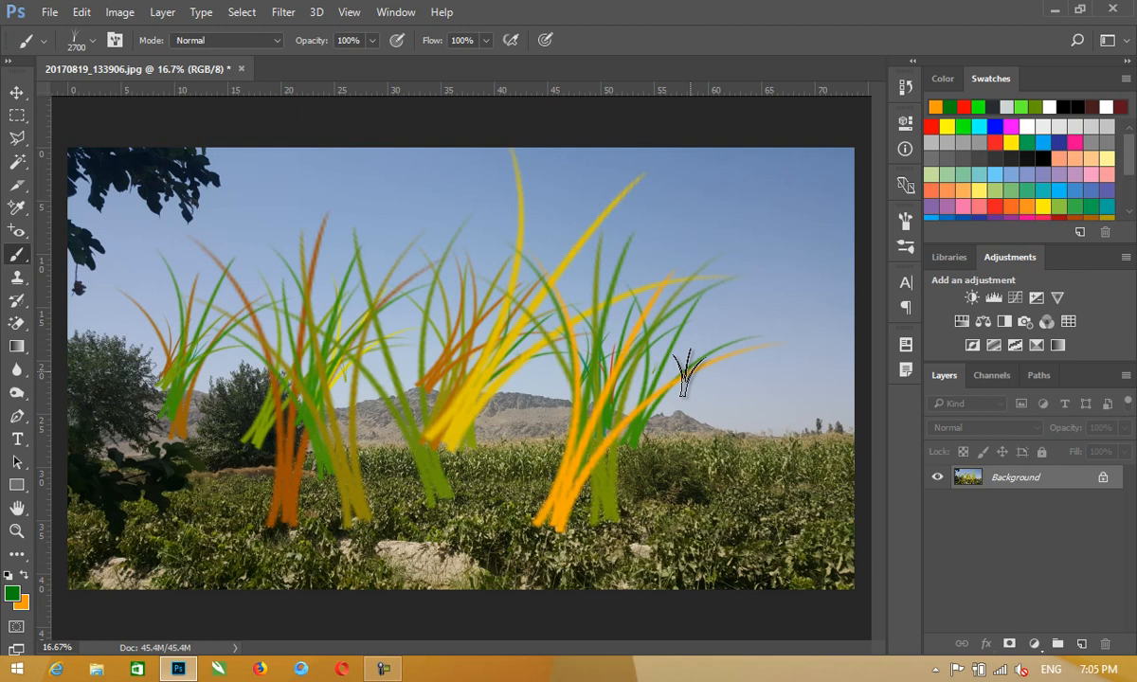
{"action": "key", "text": "ctrl+z"}
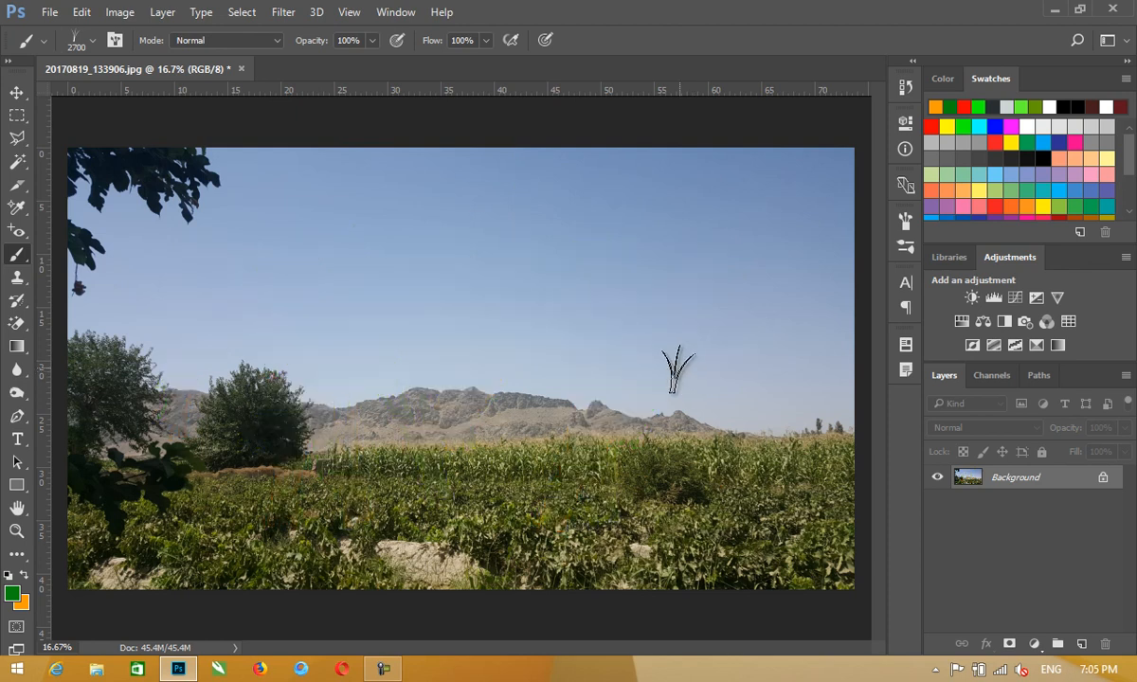
Try the 2700 px grass brush with its tip angle rotated, painting tilted blades in the sky and sideways blades down to the field
{"action": "right_click", "coordinate": [327, 265]}
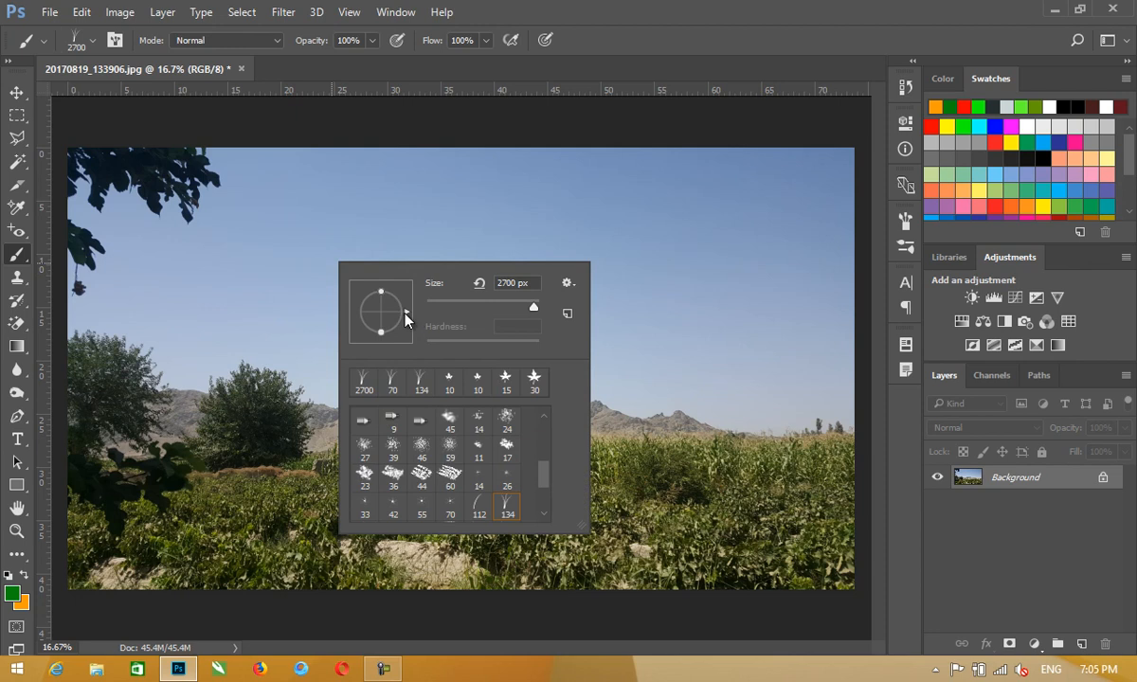
{"action": "left_click_drag", "start_coordinate": [250, 266], "coordinate": [447, 263]}
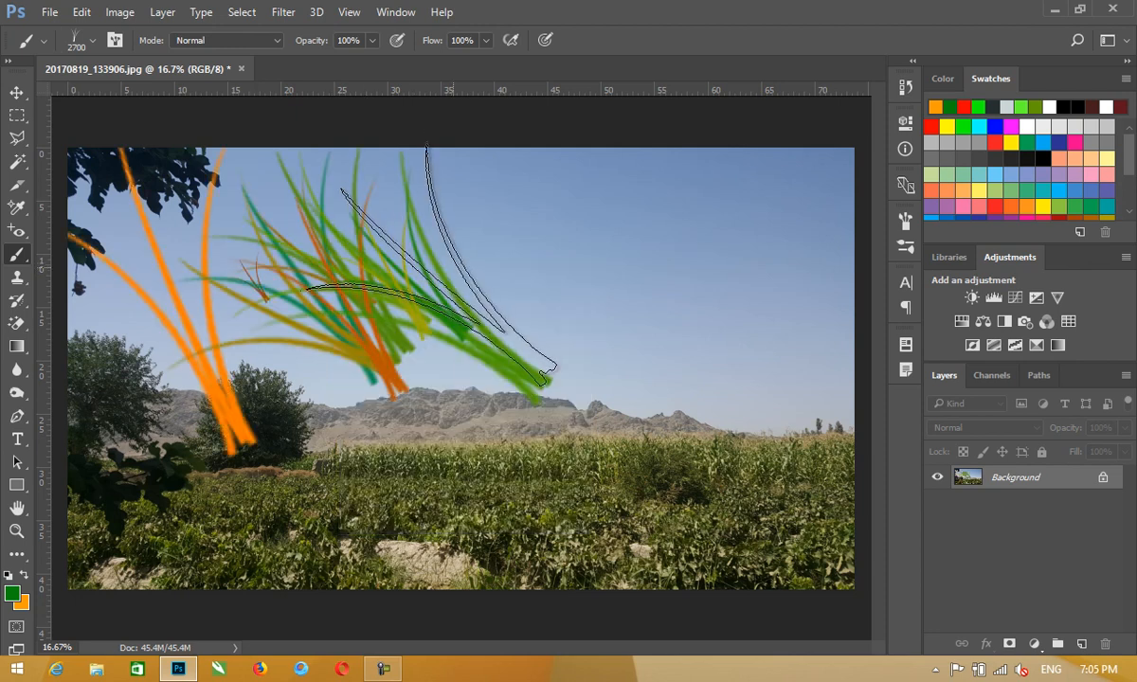
{"action": "right_click", "coordinate": [458, 267]}
{"action": "left_click_drag", "start_coordinate": [521, 299], "coordinate": [511, 363]}
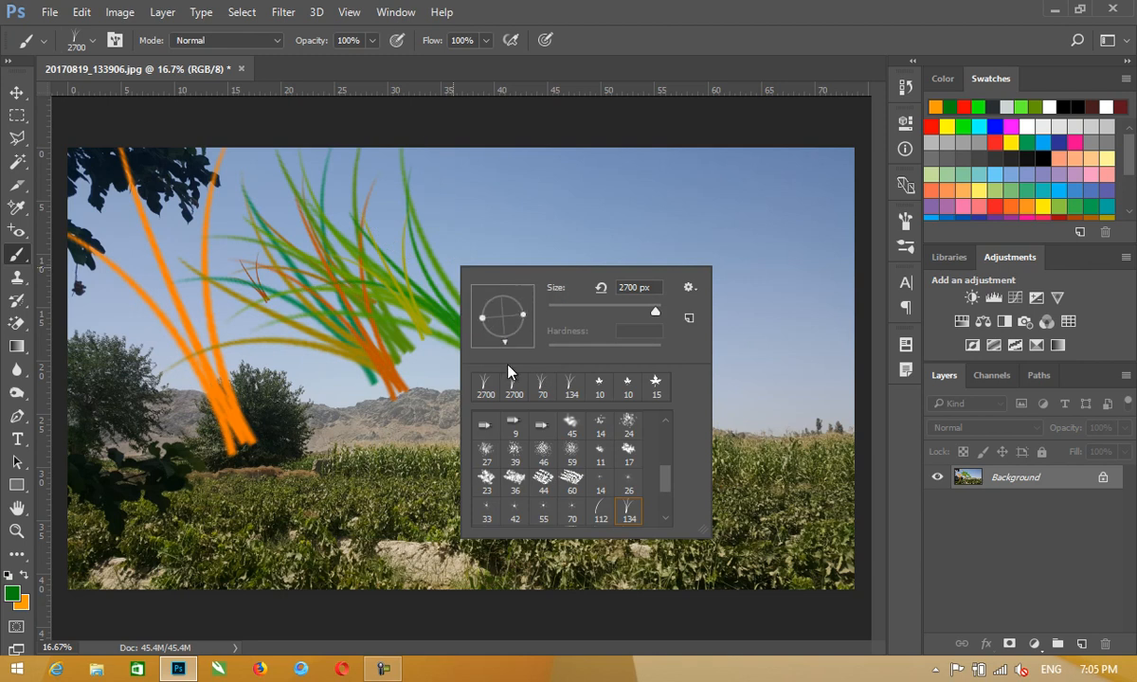
{"action": "left_click", "coordinate": [382, 297]}
{"action": "left_click_drag", "start_coordinate": [342, 346], "coordinate": [352, 510]}
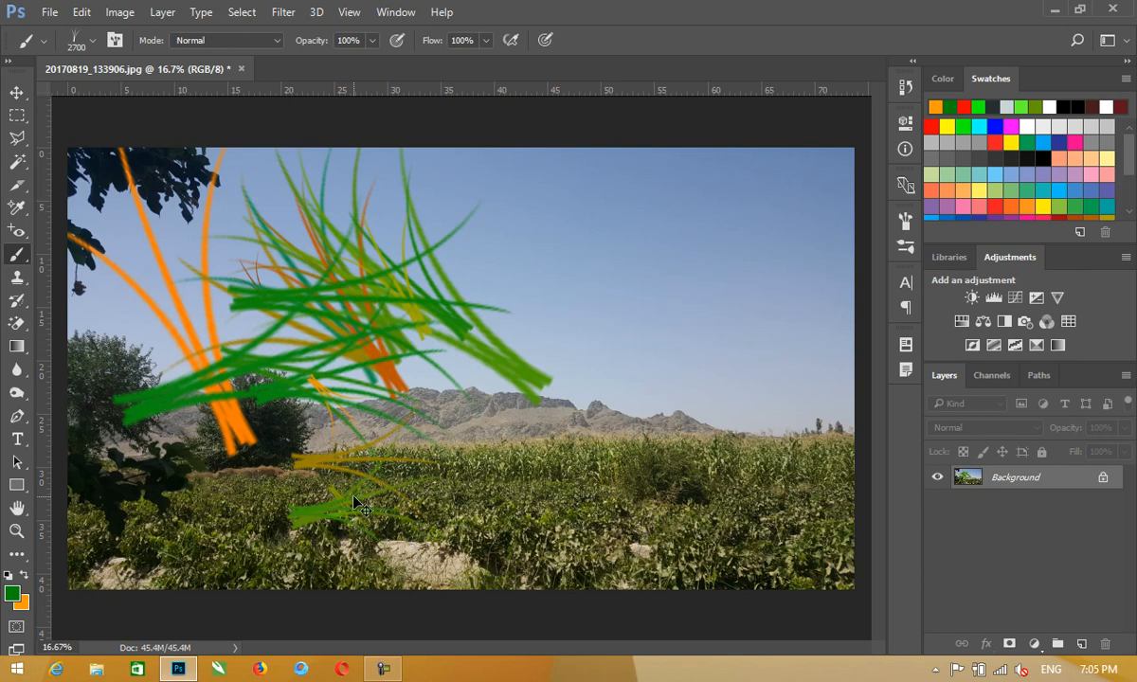
Undo all the rotated grass strokes on the photo
{"action": "key", "text": "ctrl+alt+z"}
{"action": "key", "text": "ctrl+alt+z"}
{"action": "key", "text": "ctrl+alt+z"}
{"action": "key", "text": "ctrl+alt+z"}
{"action": "key", "text": "ctrl+alt+z"}
{"action": "key", "text": "ctrl+alt+z"}
Narrow the grass brush tip's roundness, try painting a stroke across the sky, and undo it
{"action": "right_click", "coordinate": [391, 294]}
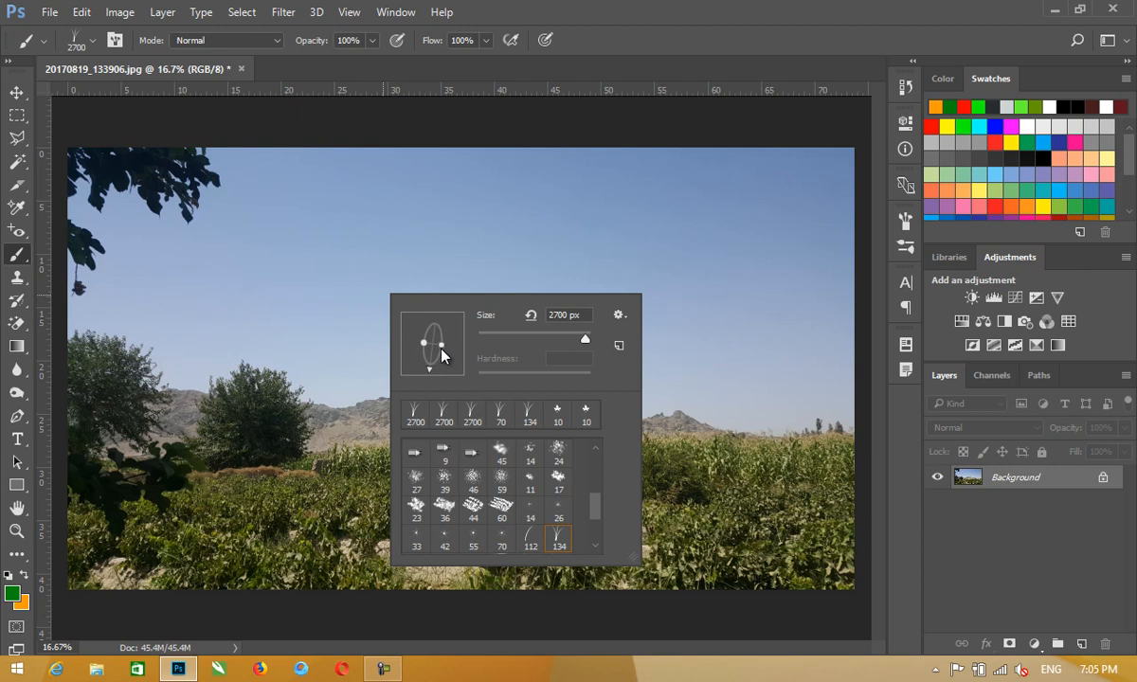
{"action": "left_click_drag", "start_coordinate": [312, 252], "coordinate": [405, 388]}
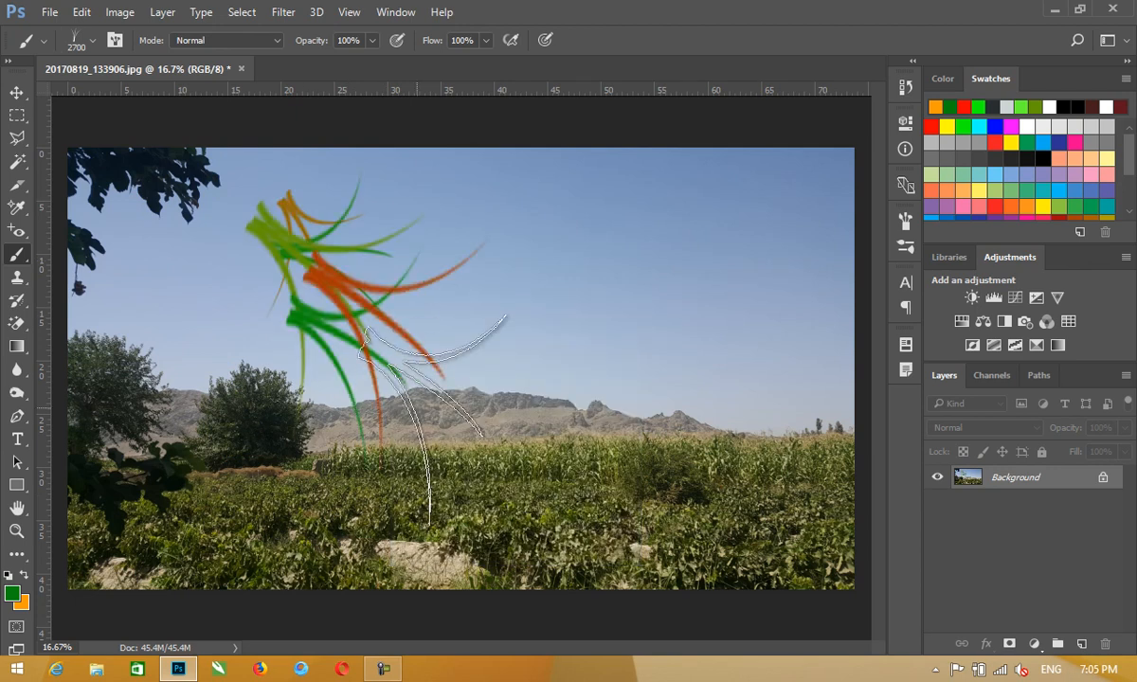
{"action": "key", "text": "ctrl+alt+z"}
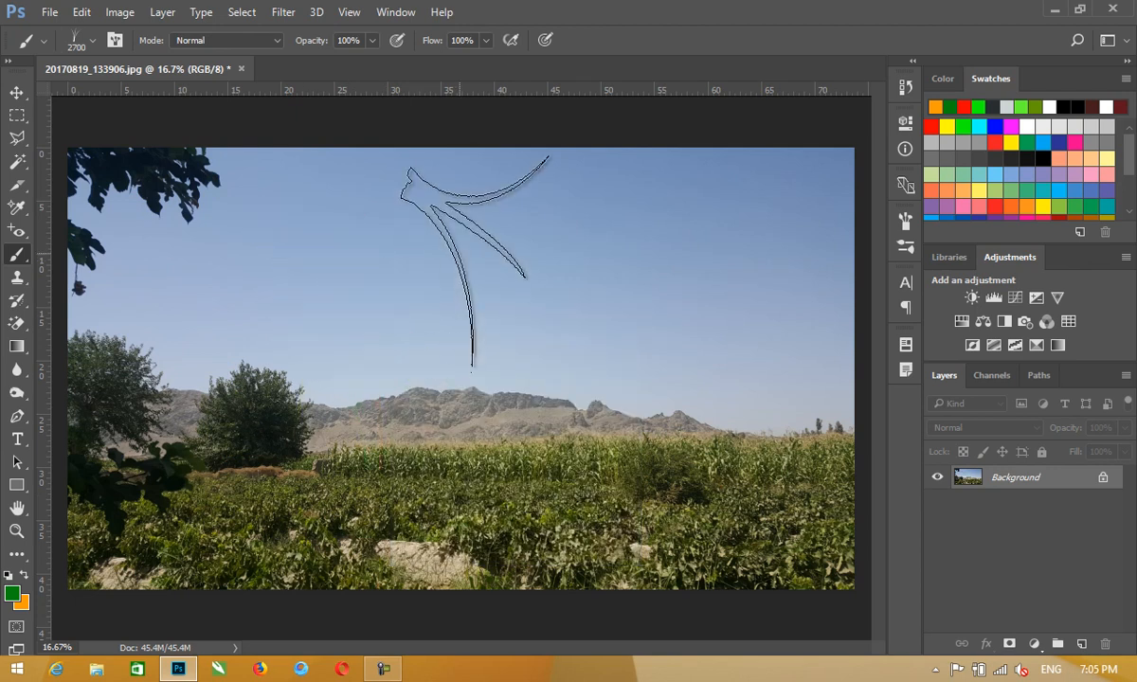
Choose the 74 px maple leaf brush, flatten its tip, try a diagonal stroke across the sky, and undo it
{"action": "right_click", "coordinate": [462, 227]}
{"action": "mouse_move", "coordinate": [669, 443]}
{"action": "left_mouse_down"}
{"action": "mouse_move", "coordinate": [654, 384]}
{"action": "mouse_move", "coordinate": [657, 464]}
{"action": "mouse_move", "coordinate": [659, 445]}
{"action": "mouse_move", "coordinate": [659, 455]}
{"action": "left_mouse_up"}
{"action": "left_click", "coordinate": [483, 461]}
{"action": "mouse_move", "coordinate": [505, 296]}
{"action": "left_mouse_down"}
{"action": "mouse_move", "coordinate": [508, 285]}
{"action": "mouse_move", "coordinate": [481, 290]}
{"action": "mouse_move", "coordinate": [498, 277]}
{"action": "left_mouse_up"}
{"action": "left_click", "coordinate": [342, 230]}
{"action": "left_click_drag", "start_coordinate": [332, 216], "coordinate": [496, 415]}
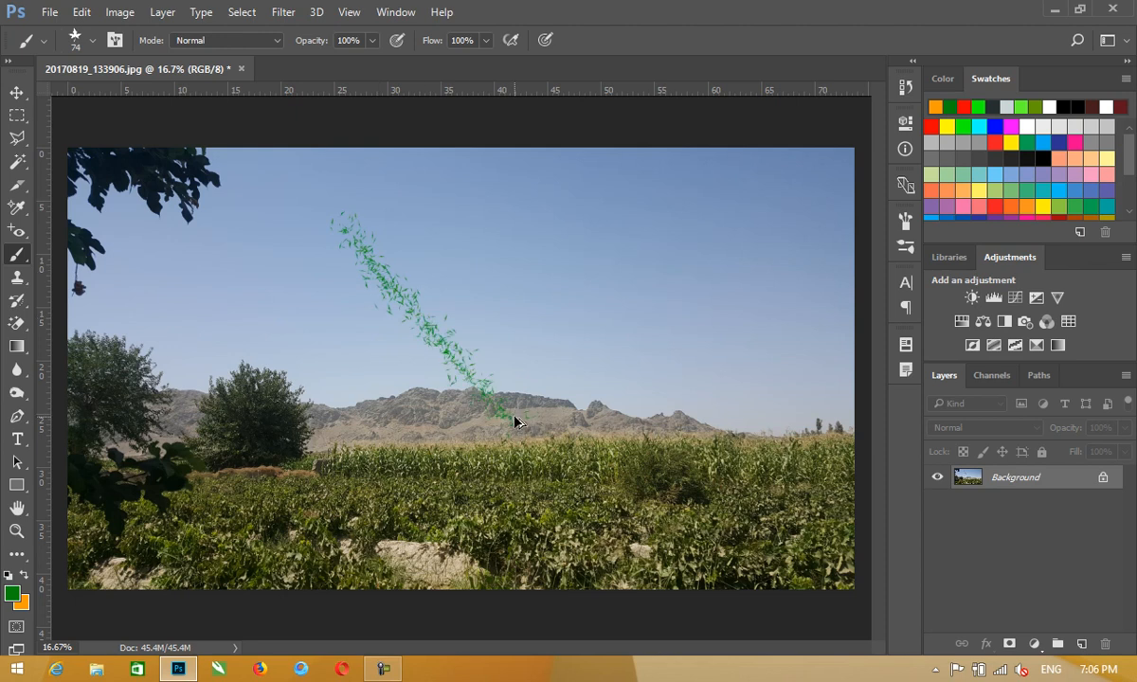
{"action": "key", "text": "ctrl+z"}
Increase the flattened leaf brush to 158 px, try a diagonal stroke down to the field, and undo it
{"action": "right_click", "coordinate": [459, 305]}
{"action": "left_click_drag", "start_coordinate": [594, 351], "coordinate": [633, 353]}
{"action": "mouse_move", "coordinate": [289, 234]}
{"action": "left_mouse_down"}
{"action": "mouse_move", "coordinate": [443, 333]}
{"action": "mouse_move", "coordinate": [606, 495]}
{"action": "left_mouse_up"}
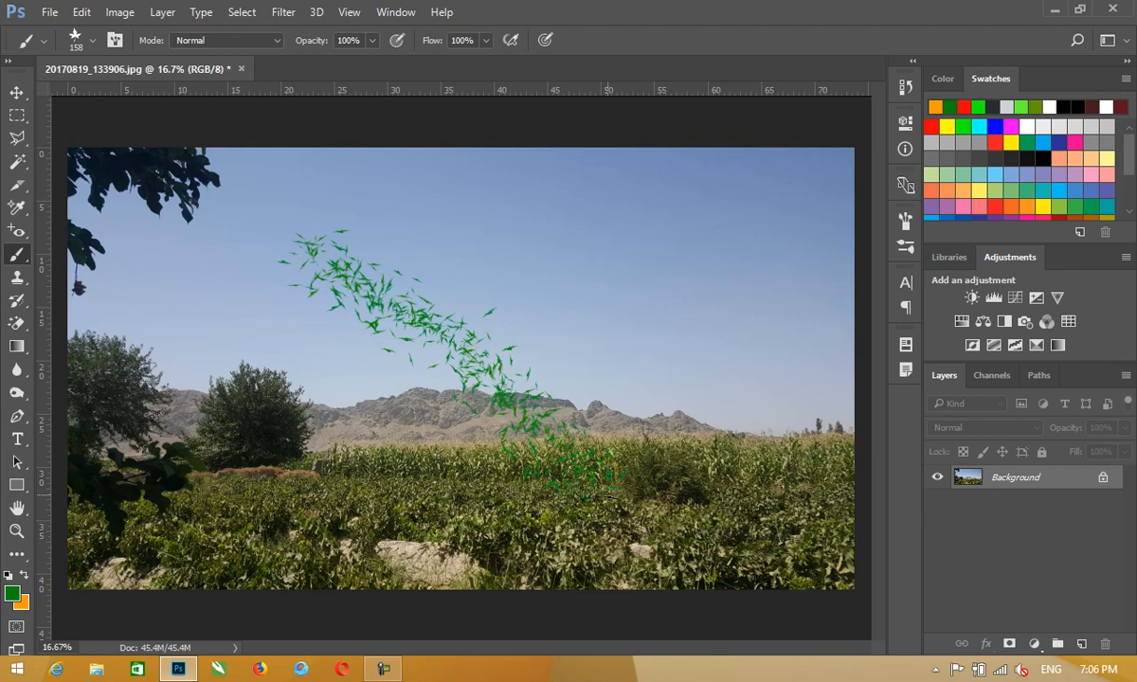
{"action": "key", "text": "ctrl+z"}
Increase the flattened leaf brush to 464 px, try scattering leaves diagonally over the photo, and undo the stroke
{"action": "right_click", "coordinate": [478, 330]}
{"action": "left_click_drag", "start_coordinate": [645, 347], "coordinate": [662, 348]}
{"action": "left_click_drag", "start_coordinate": [371, 247], "coordinate": [621, 472]}
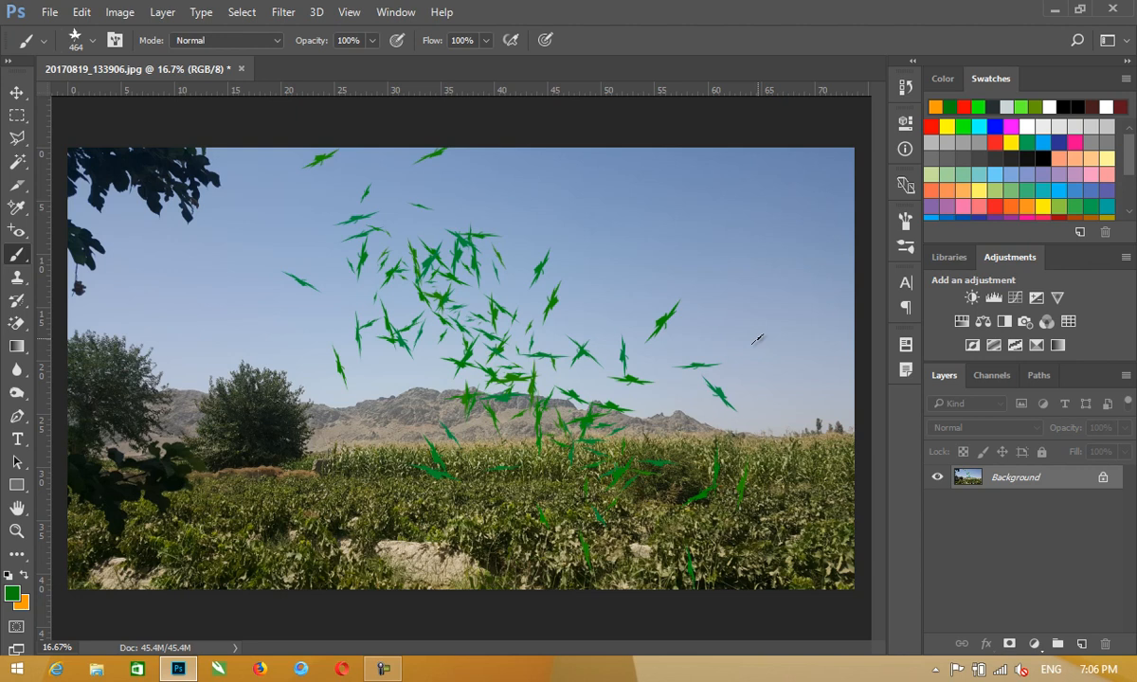
{"action": "key", "text": "ctrl+z"}
Restore the 464 px leaf brush tip to full roundness, try scattering leaves across the photo, and undo them
{"action": "right_click", "coordinate": [462, 311]}
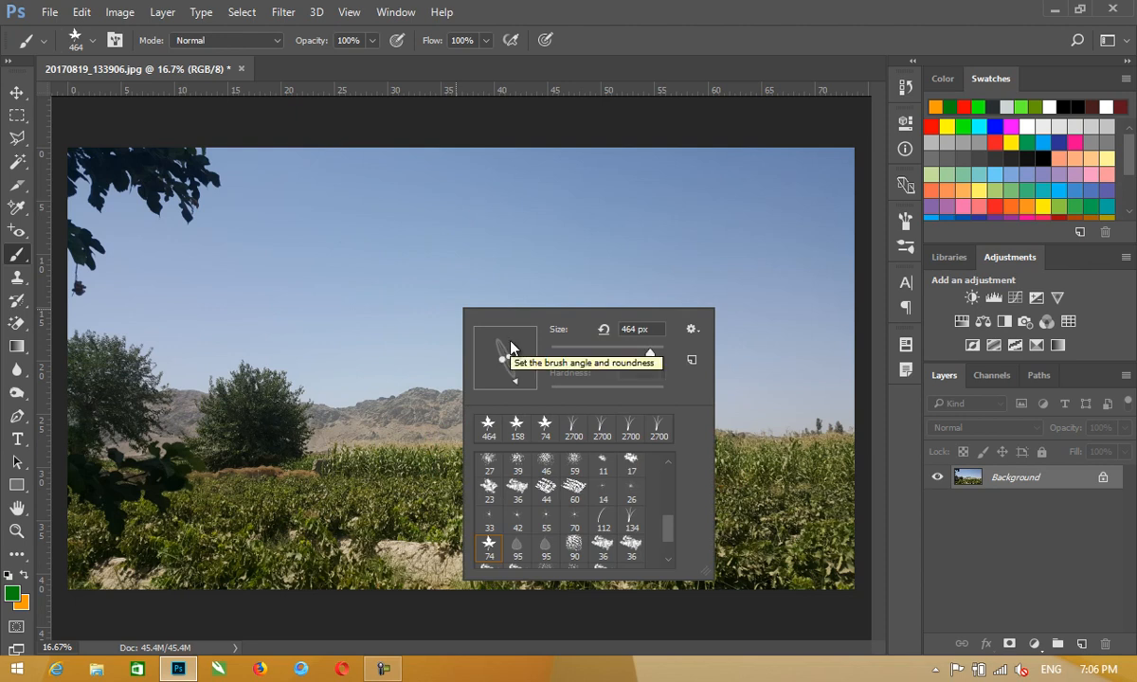
{"action": "mouse_move", "coordinate": [510, 349]}
{"action": "left_mouse_down"}
{"action": "mouse_move", "coordinate": [521, 360]}
{"action": "mouse_move", "coordinate": [508, 364]}
{"action": "left_mouse_up"}
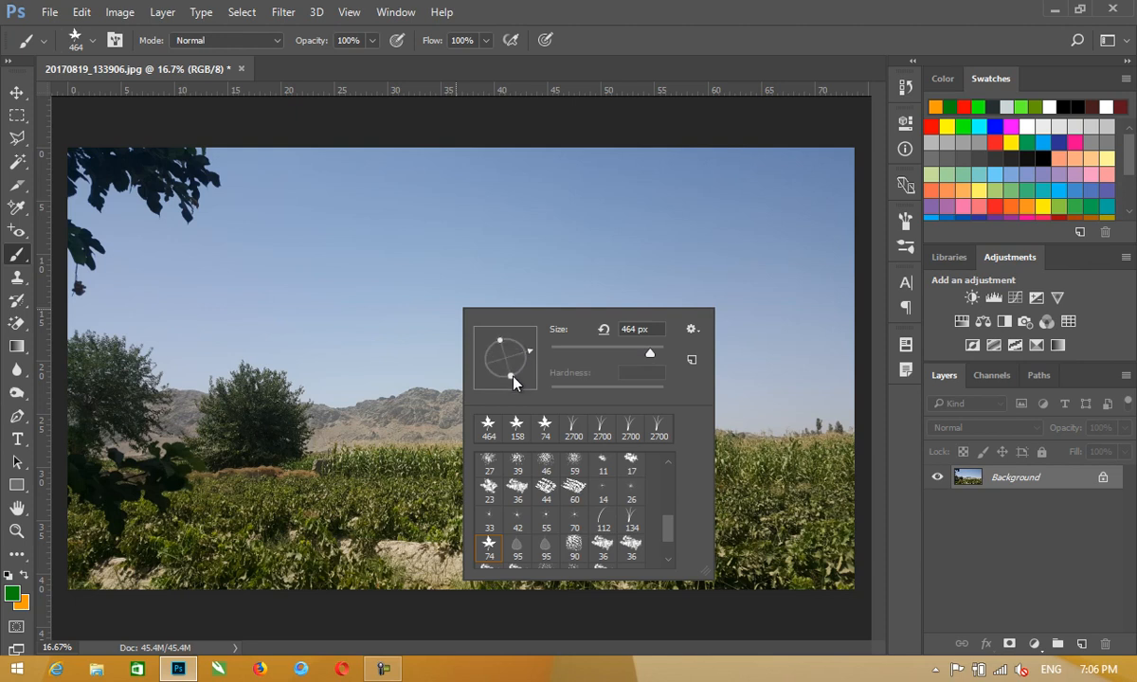
{"action": "left_click", "coordinate": [337, 267]}
{"action": "mouse_move", "coordinate": [336, 267]}
{"action": "left_mouse_down"}
{"action": "mouse_move", "coordinate": [407, 285]}
{"action": "mouse_move", "coordinate": [718, 418]}
{"action": "left_mouse_up"}
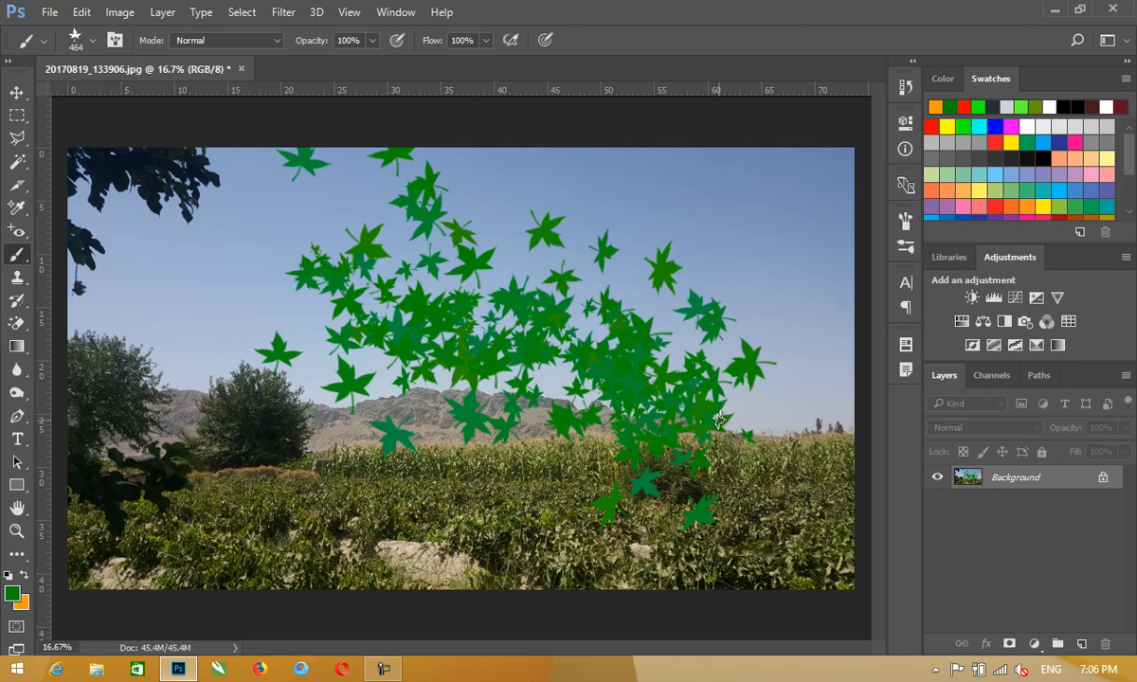
{"action": "key", "text": "ctrl+z"}
Set the leaf brush size to 2165 px, try painting oversized leaves over the photo, and undo them all
{"action": "right_click", "coordinate": [582, 289]}
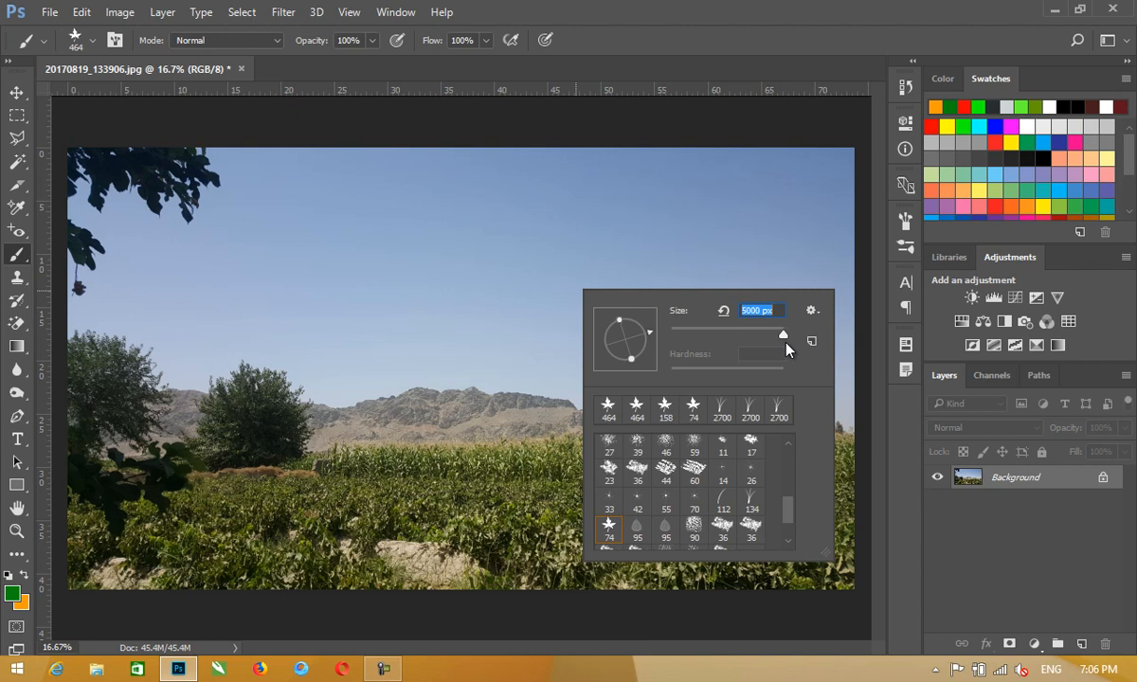
{"action": "mouse_move", "coordinate": [785, 344]}
{"action": "left_mouse_down"}
{"action": "mouse_move", "coordinate": [645, 358]}
{"action": "mouse_move", "coordinate": [809, 356]}
{"action": "left_mouse_up"}
{"action": "mouse_move", "coordinate": [470, 284]}
{"action": "left_mouse_down"}
{"action": "mouse_move", "coordinate": [571, 366]}
{"action": "mouse_move", "coordinate": [417, 372]}
{"action": "mouse_move", "coordinate": [399, 449]}
{"action": "mouse_move", "coordinate": [585, 473]}
{"action": "mouse_move", "coordinate": [564, 396]}
{"action": "left_mouse_up"}
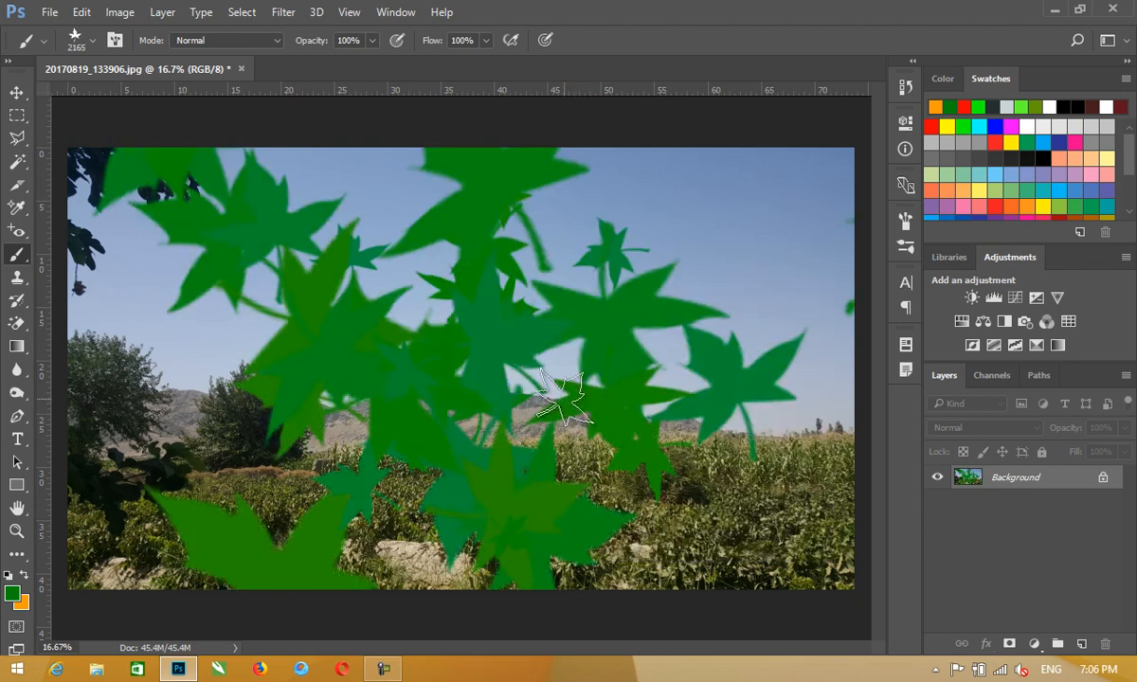
{"action": "key", "text": "ctrl+z"}
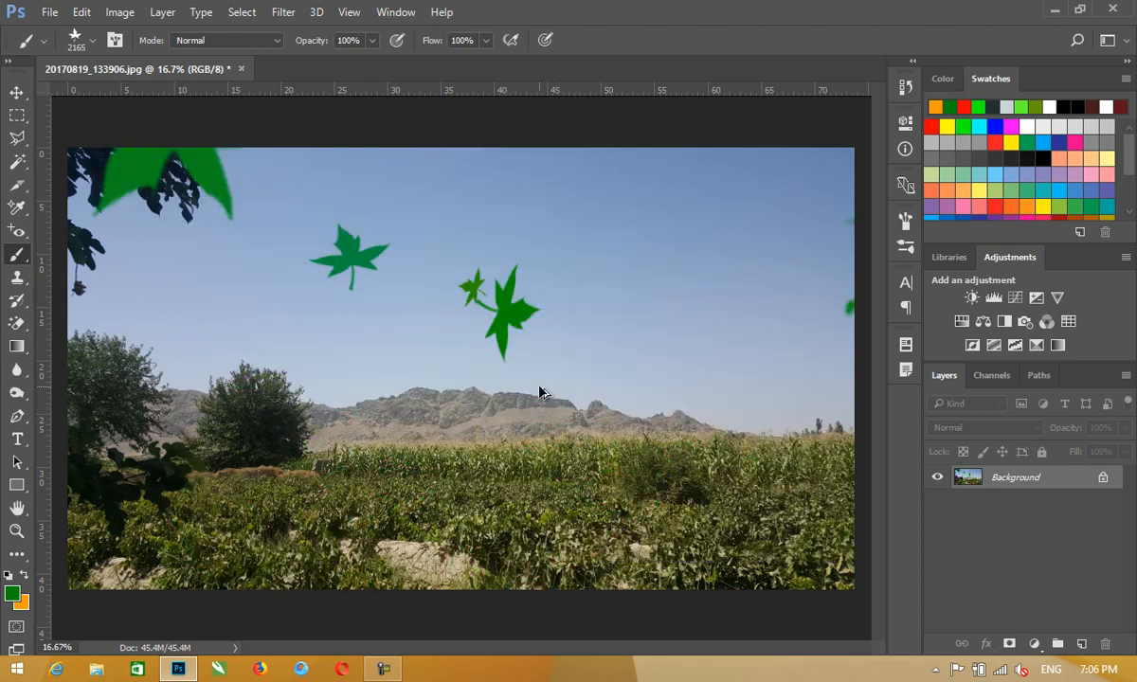
{"action": "key", "text": "ctrl+alt+z"}
Choose the soft round brush at 2165 px, try a broad stroke down through the photo, and undo it
{"action": "right_click", "coordinate": [490, 331]}
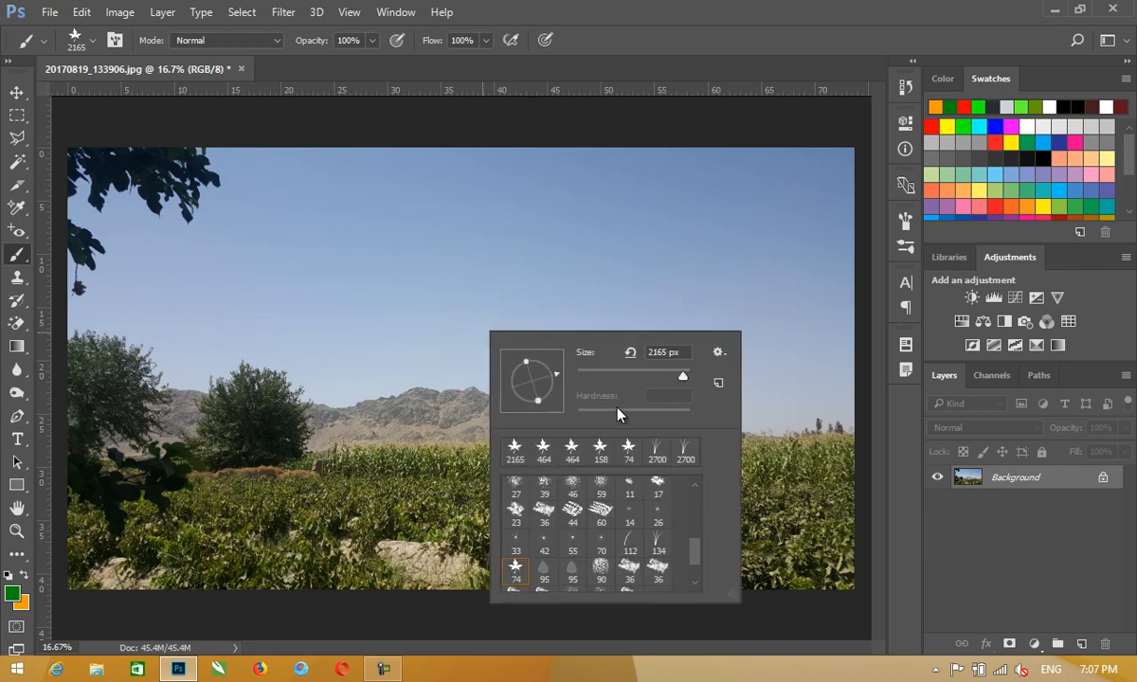
{"action": "left_click_drag", "start_coordinate": [697, 553], "coordinate": [687, 500]}
{"action": "left_click", "coordinate": [517, 494]}
{"action": "mouse_move", "coordinate": [412, 246]}
{"action": "left_mouse_down"}
{"action": "mouse_move", "coordinate": [392, 453]}
{"action": "mouse_move", "coordinate": [348, 533]}
{"action": "mouse_move", "coordinate": [224, 559]}
{"action": "left_mouse_up"}
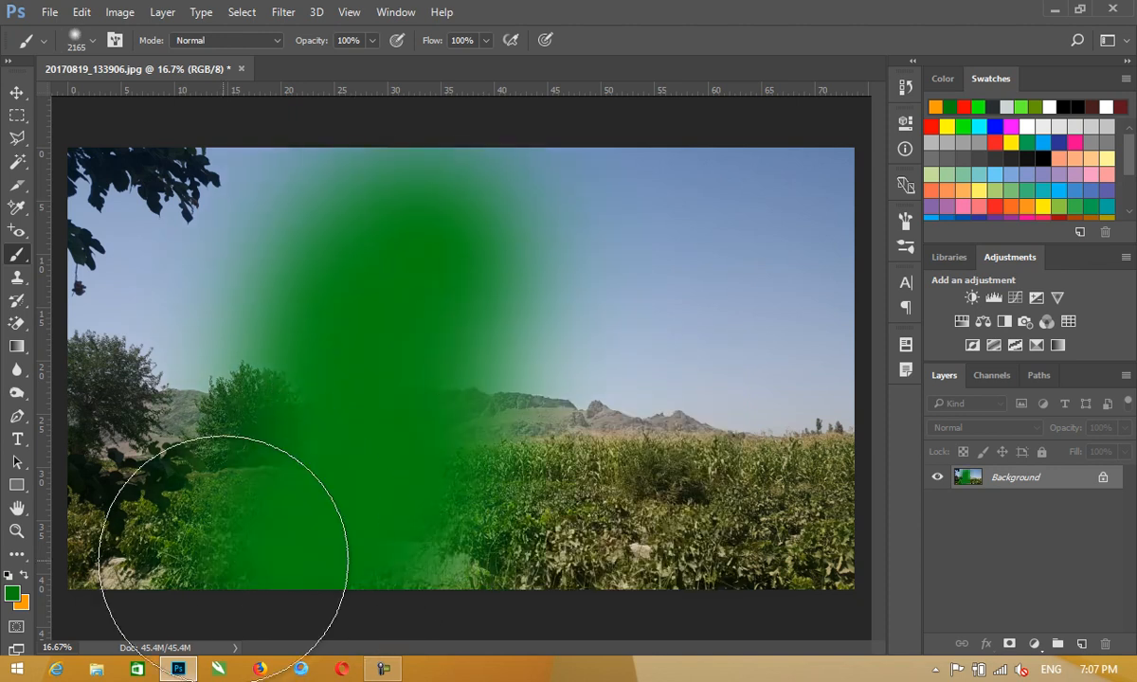
{"action": "key", "text": "ctrl+z"}
Choose the hard round brush at 2165 px, try a broad diagonal stroke across the photo, and undo it
{"action": "right_click", "coordinate": [284, 363]}
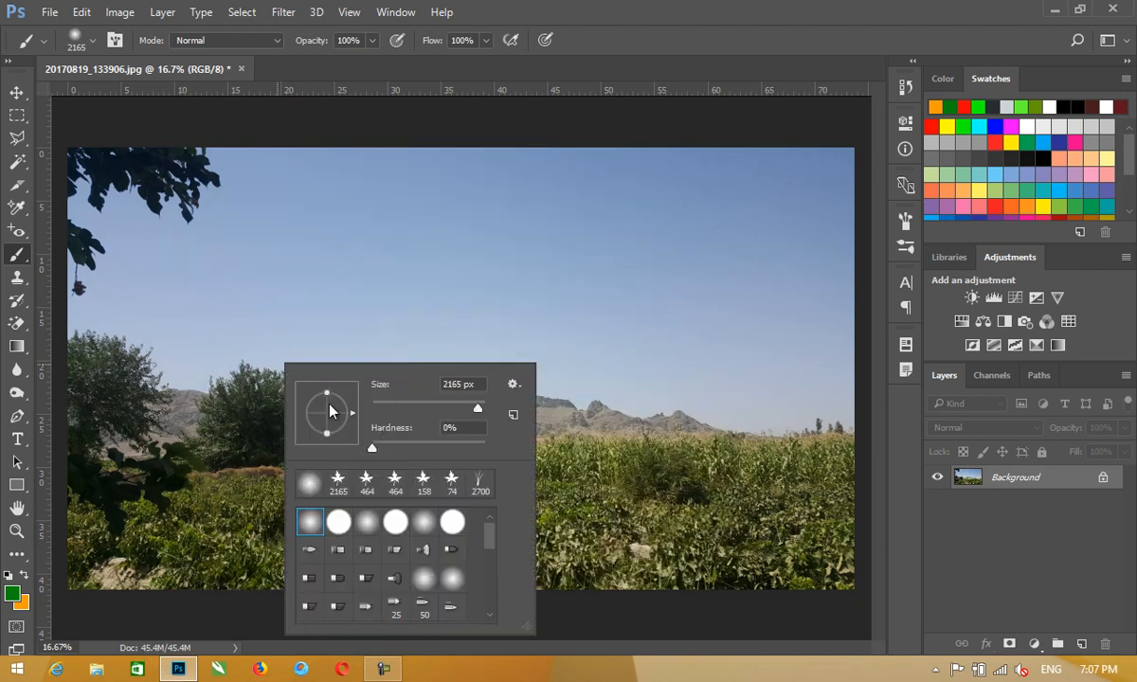
{"action": "left_click", "coordinate": [338, 522]}
{"action": "left_click", "coordinate": [663, 234]}
{"action": "mouse_move", "coordinate": [663, 233]}
{"action": "left_mouse_down"}
{"action": "mouse_move", "coordinate": [514, 409]}
{"action": "mouse_move", "coordinate": [222, 451]}
{"action": "mouse_move", "coordinate": [184, 497]}
{"action": "left_mouse_up"}
{"action": "key", "text": "ctrl+z"}
Choose the 300 px flat bristle brush and paint a wavy green stroke across the sky down to the trees
{"action": "right_click", "coordinate": [464, 341]}
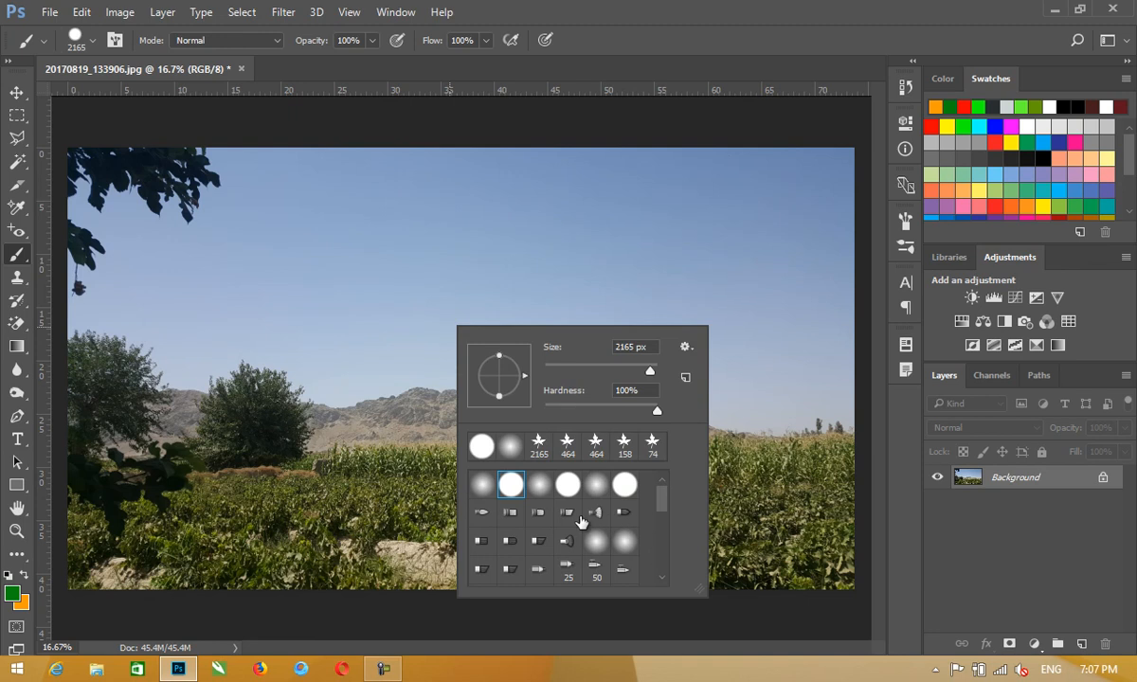
{"action": "left_click", "coordinate": [655, 274]}
{"action": "mouse_move", "coordinate": [691, 249]}
{"action": "left_mouse_down"}
{"action": "mouse_move", "coordinate": [552, 335]}
{"action": "mouse_move", "coordinate": [310, 290]}
{"action": "mouse_move", "coordinate": [199, 351]}
{"action": "left_mouse_up"}
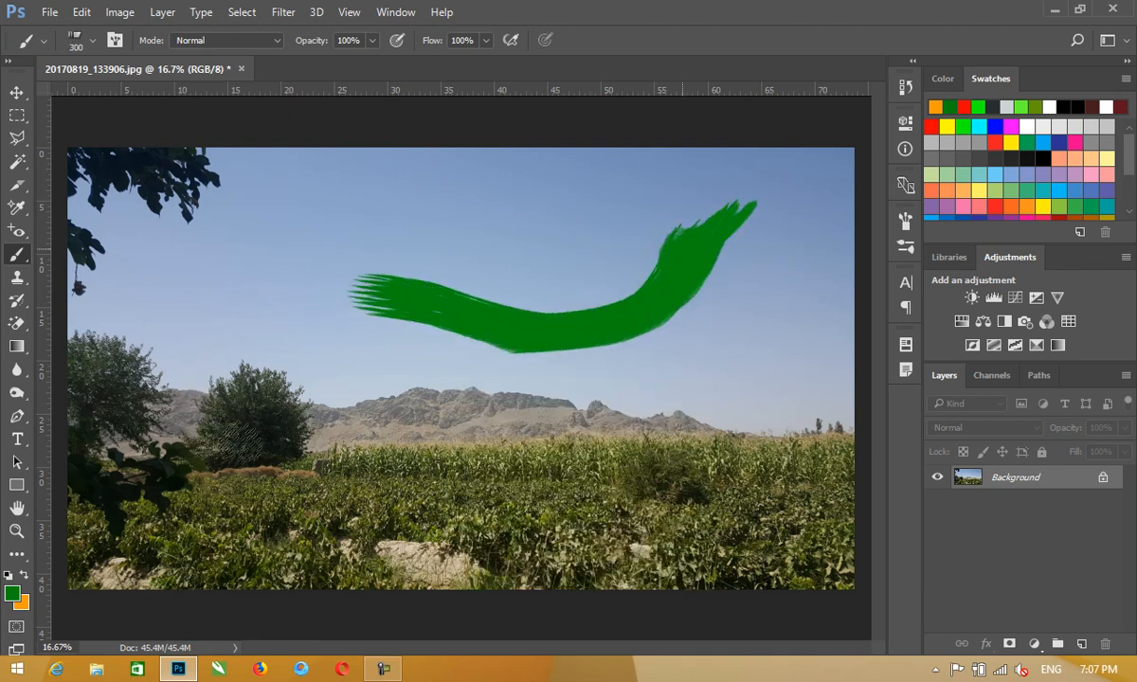
Choose the soft round brush with 0% hardness at 300 px, and paint a dab in the sky and a curved stroke down to the field
{"action": "right_click", "coordinate": [477, 236]}
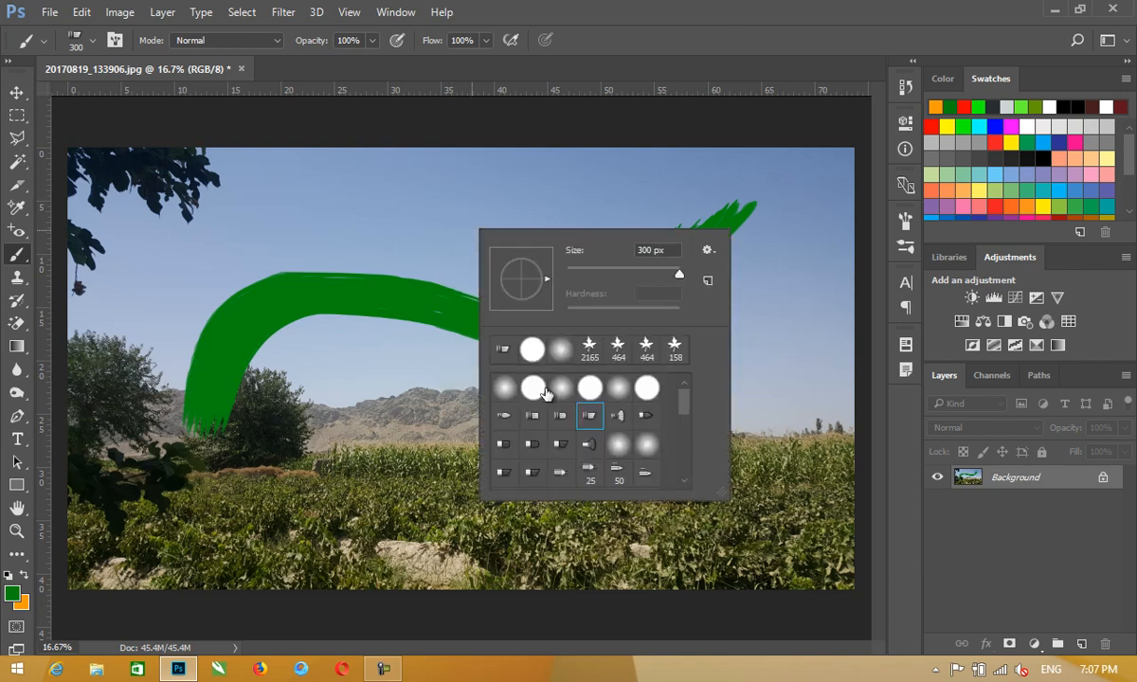
{"action": "left_click", "coordinate": [508, 389]}
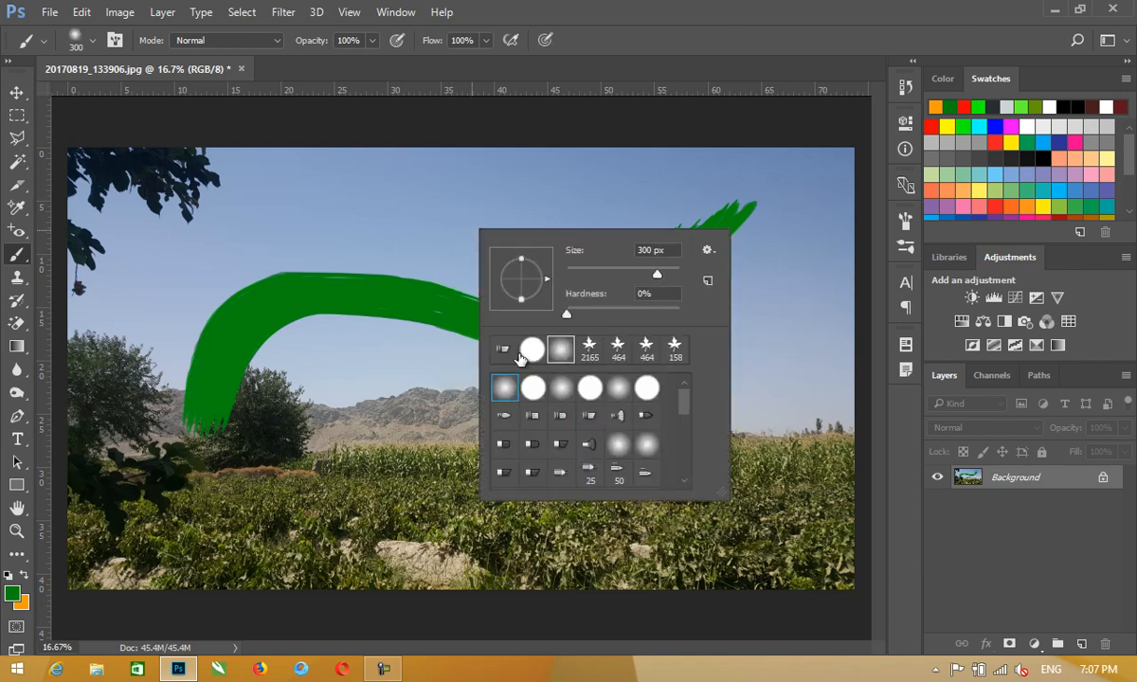
{"action": "left_click", "coordinate": [424, 249]}
{"action": "mouse_move", "coordinate": [505, 209]}
{"action": "left_mouse_down"}
{"action": "mouse_move", "coordinate": [445, 410]}
{"action": "mouse_move", "coordinate": [346, 516]}
{"action": "left_mouse_up"}
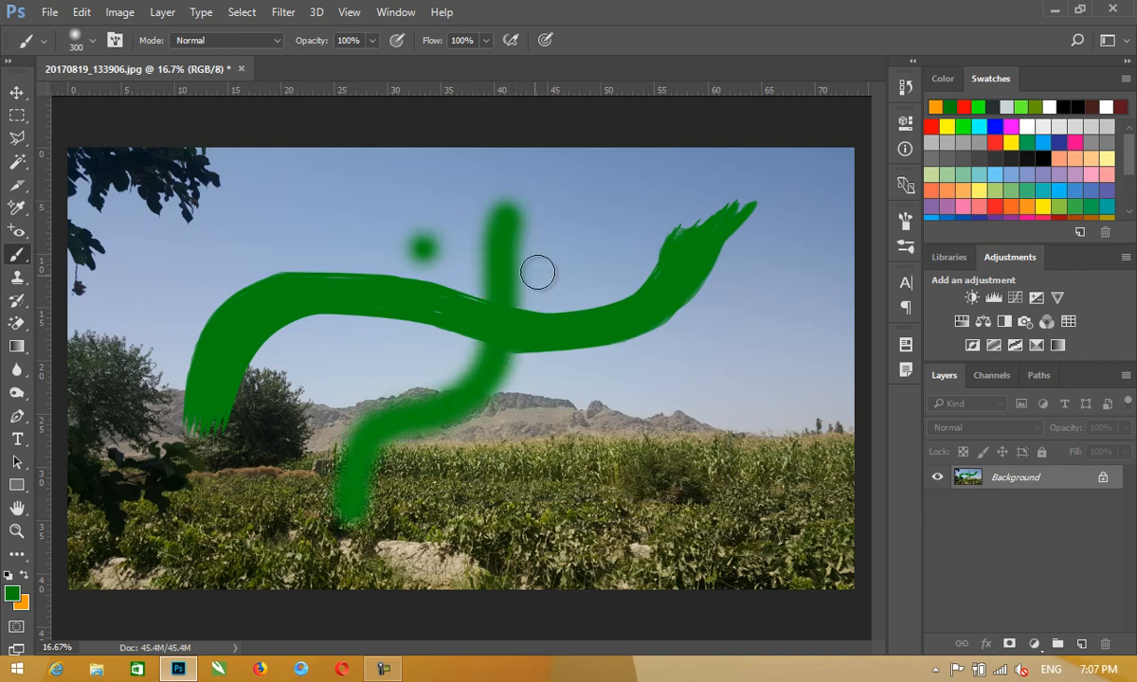
Choose the hard round brush with 100% hardness at 300 px, and paint a curved stroke from the sky down to the field
{"action": "right_click", "coordinate": [567, 240]}
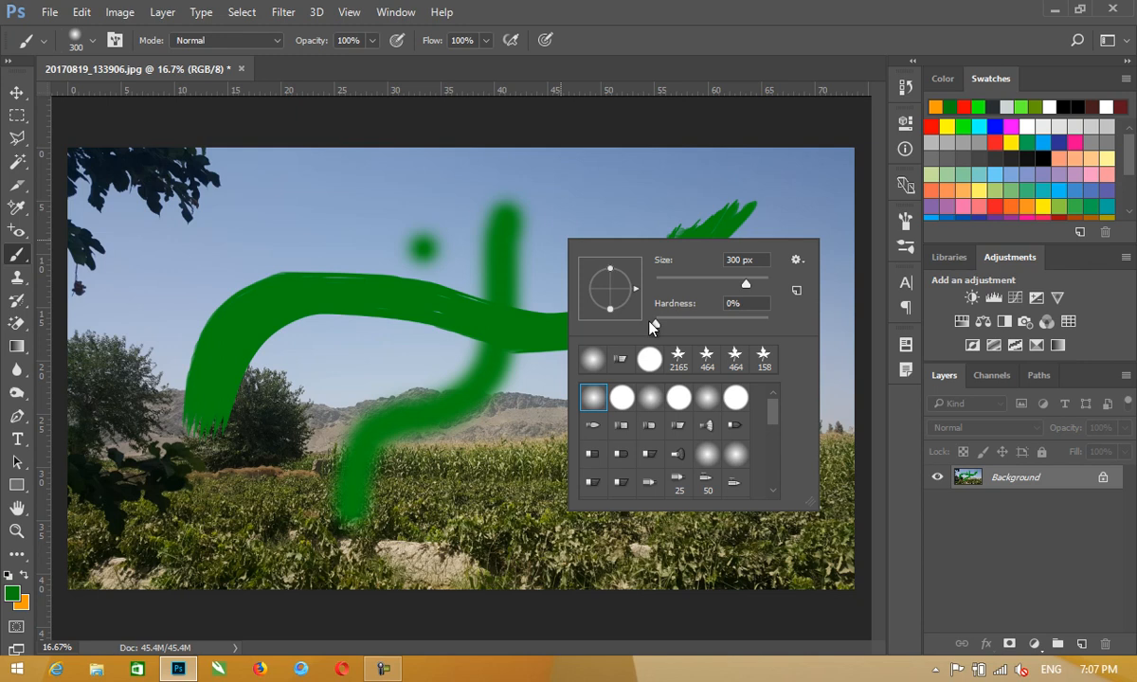
{"action": "left_click", "coordinate": [622, 398]}
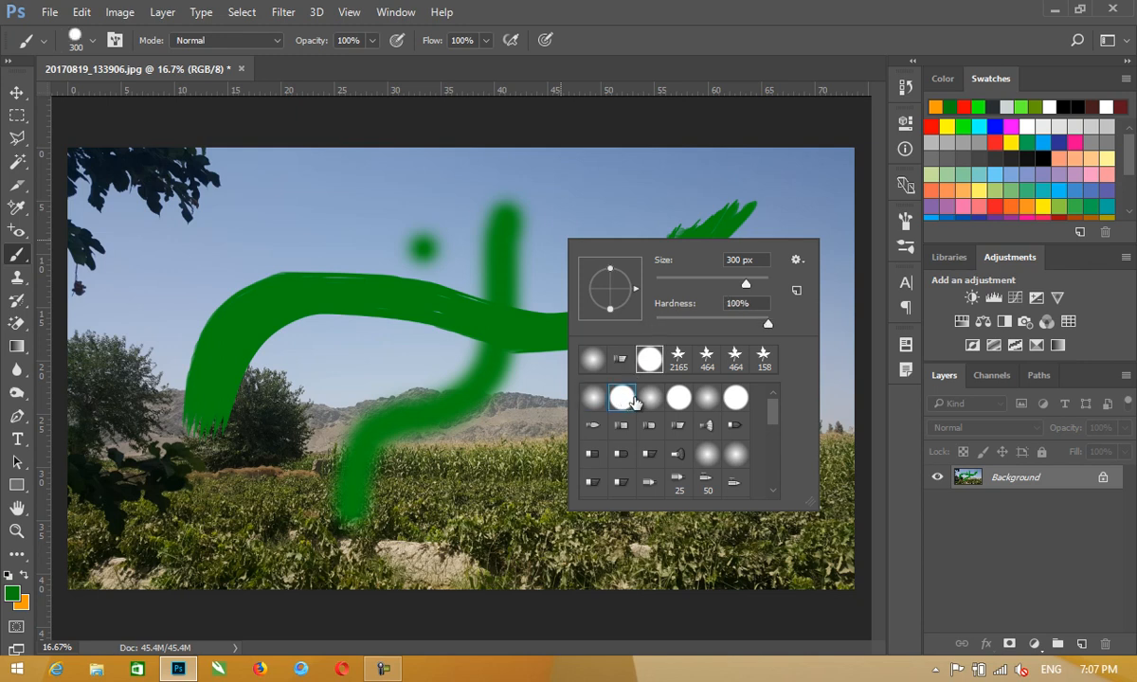
{"action": "left_click", "coordinate": [548, 238]}
{"action": "mouse_move", "coordinate": [548, 239]}
{"action": "left_mouse_down"}
{"action": "mouse_move", "coordinate": [568, 358]}
{"action": "mouse_move", "coordinate": [520, 502]}
{"action": "left_mouse_up"}
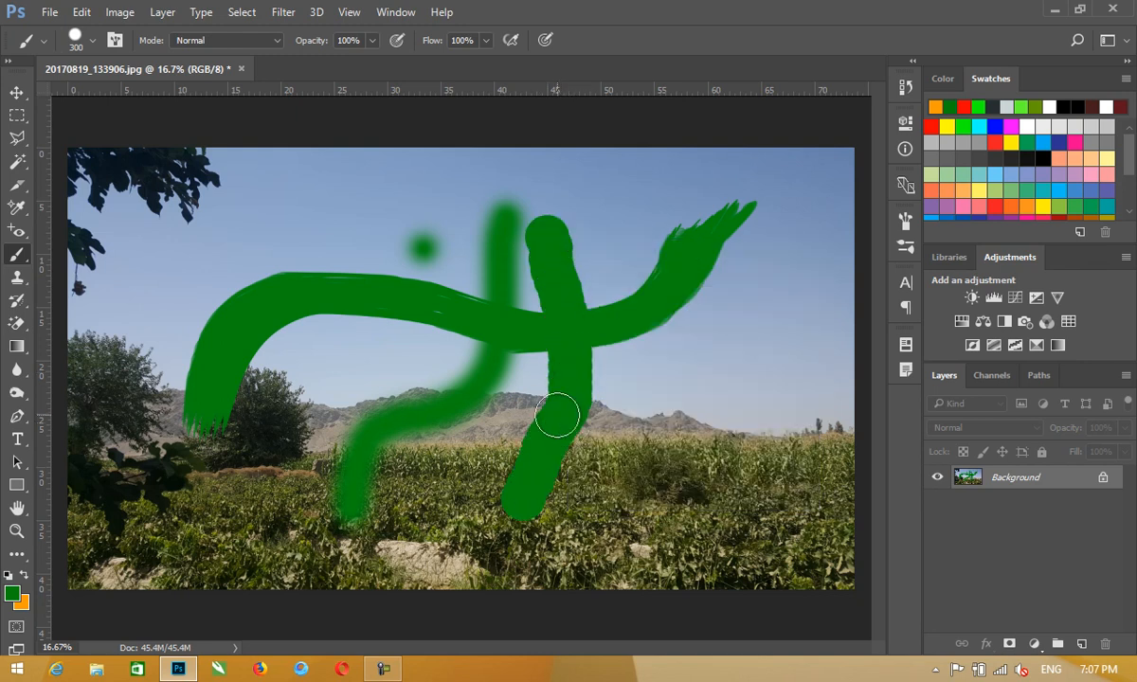
Paint one curved stroke from sky to field with the 300 px round brush at 46% hardness and another with the Hard Round brush at 100%
{"action": "right_click", "coordinate": [544, 332]}
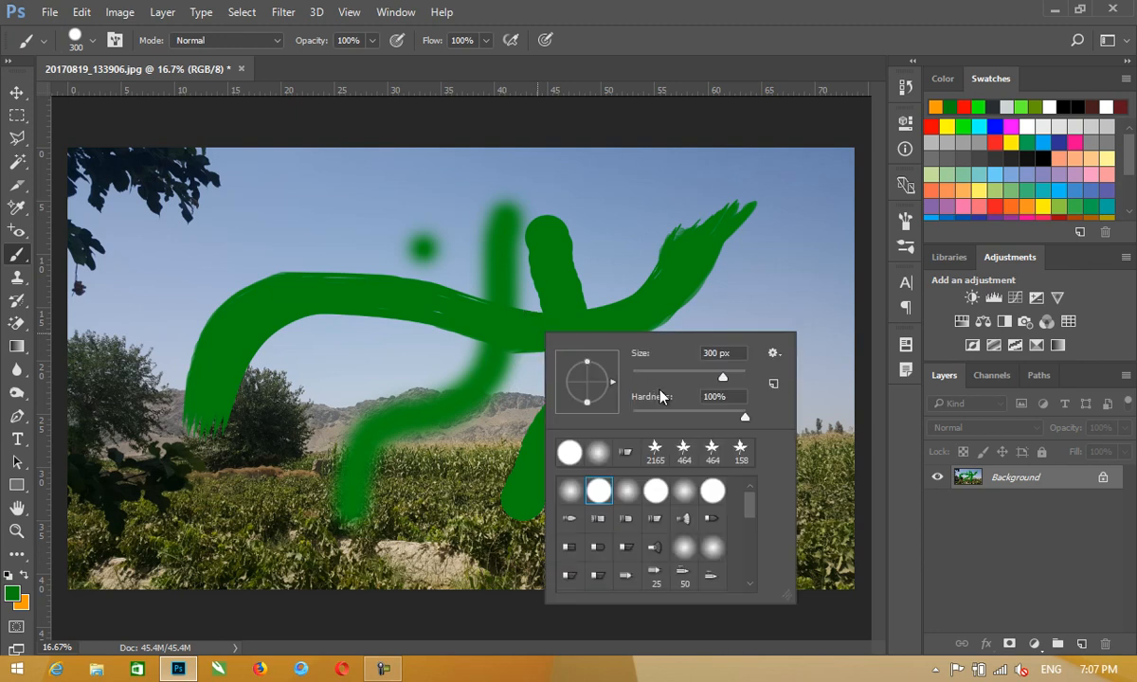
{"action": "left_click_drag", "start_coordinate": [745, 417], "coordinate": [684, 418]}
{"action": "mouse_move", "coordinate": [785, 257]}
{"action": "left_mouse_down"}
{"action": "mouse_move", "coordinate": [786, 343]}
{"action": "mouse_move", "coordinate": [766, 410]}
{"action": "mouse_move", "coordinate": [718, 463]}
{"action": "mouse_move", "coordinate": [706, 504]}
{"action": "left_mouse_up"}
{"action": "right_click", "coordinate": [688, 368]}
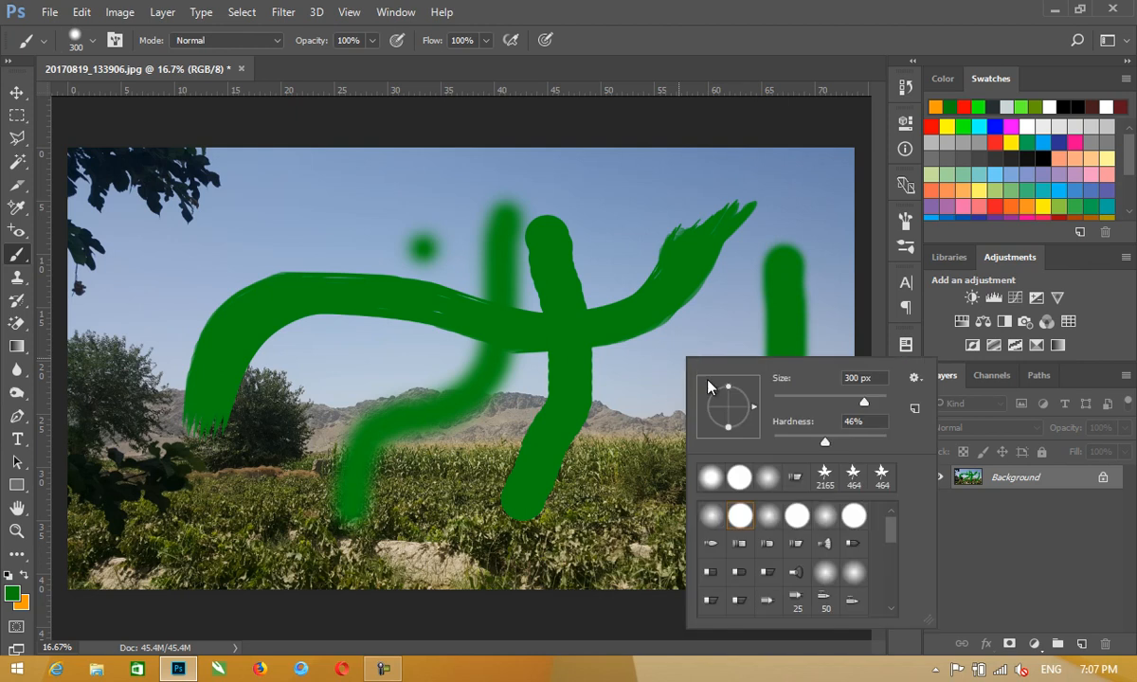
{"action": "left_click_drag", "start_coordinate": [647, 358], "coordinate": [598, 548]}
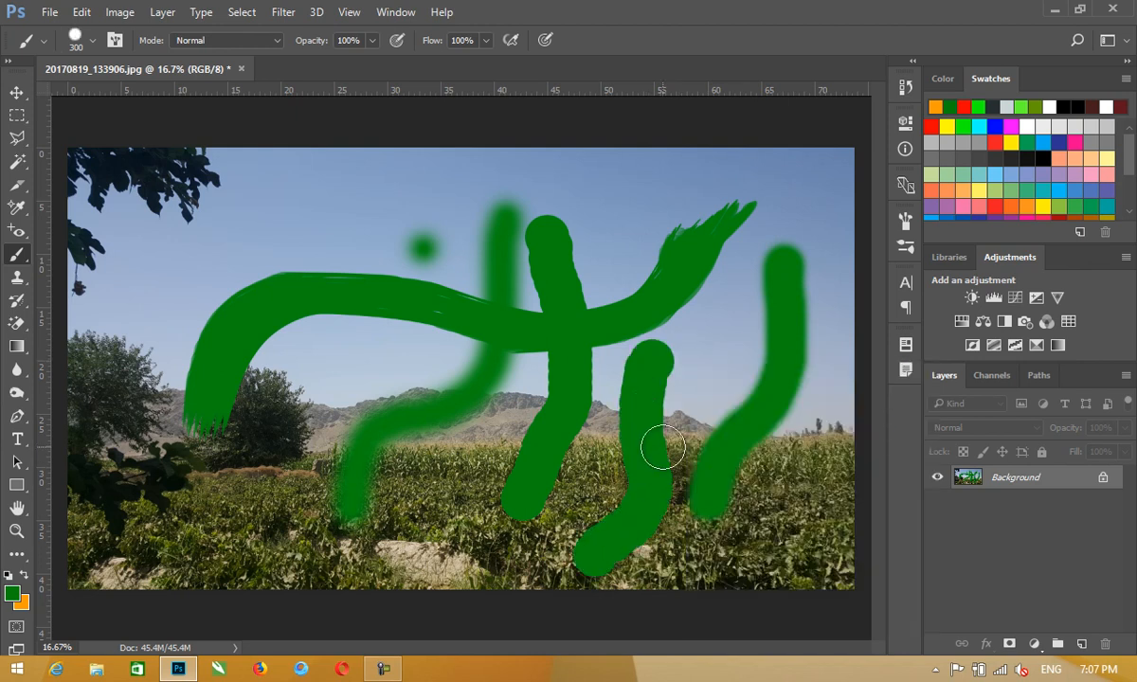
Choose the 300 px fan bristle brush and paint a curved stroke from the sky over the dark tree down to the field
{"action": "right_click", "coordinate": [518, 224]}
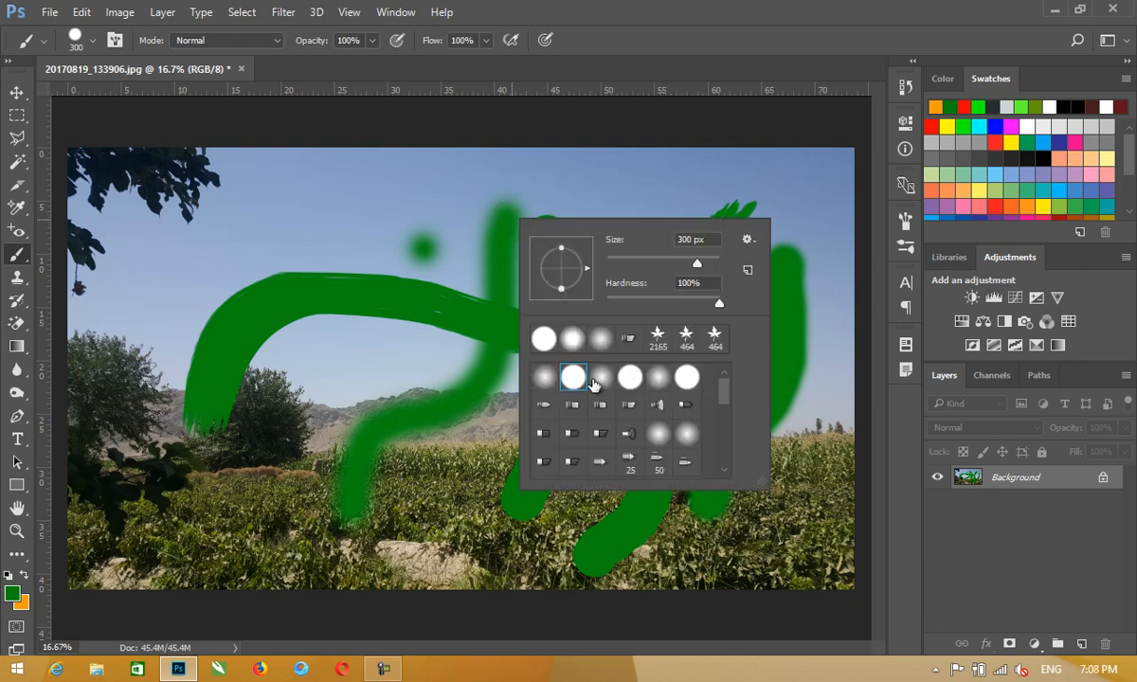
{"action": "mouse_move", "coordinate": [721, 391]}
{"action": "left_mouse_down"}
{"action": "mouse_move", "coordinate": [720, 403]}
{"action": "mouse_move", "coordinate": [704, 392]}
{"action": "left_mouse_up"}
{"action": "left_click", "coordinate": [658, 401]}
{"action": "mouse_move", "coordinate": [283, 242]}
{"action": "left_mouse_down"}
{"action": "mouse_move", "coordinate": [230, 320]}
{"action": "mouse_move", "coordinate": [222, 495]}
{"action": "mouse_move", "coordinate": [244, 390]}
{"action": "left_mouse_up"}
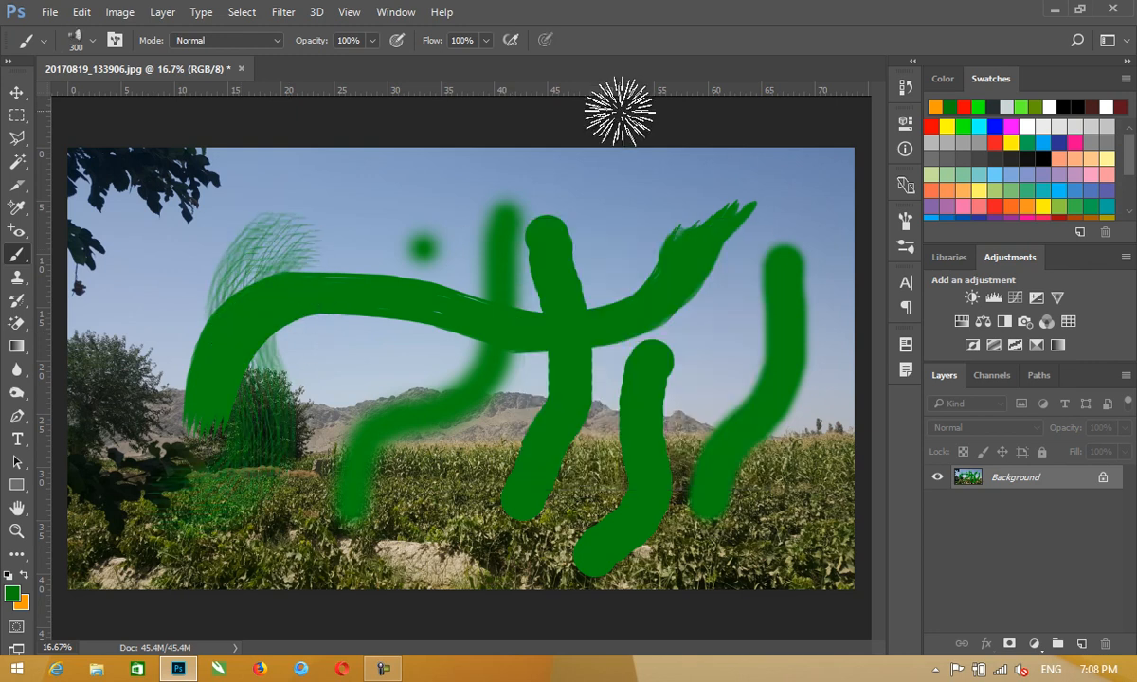
Try the Large Thumbnail and Small List views for the brush presets
{"action": "right_click", "coordinate": [462, 239]}
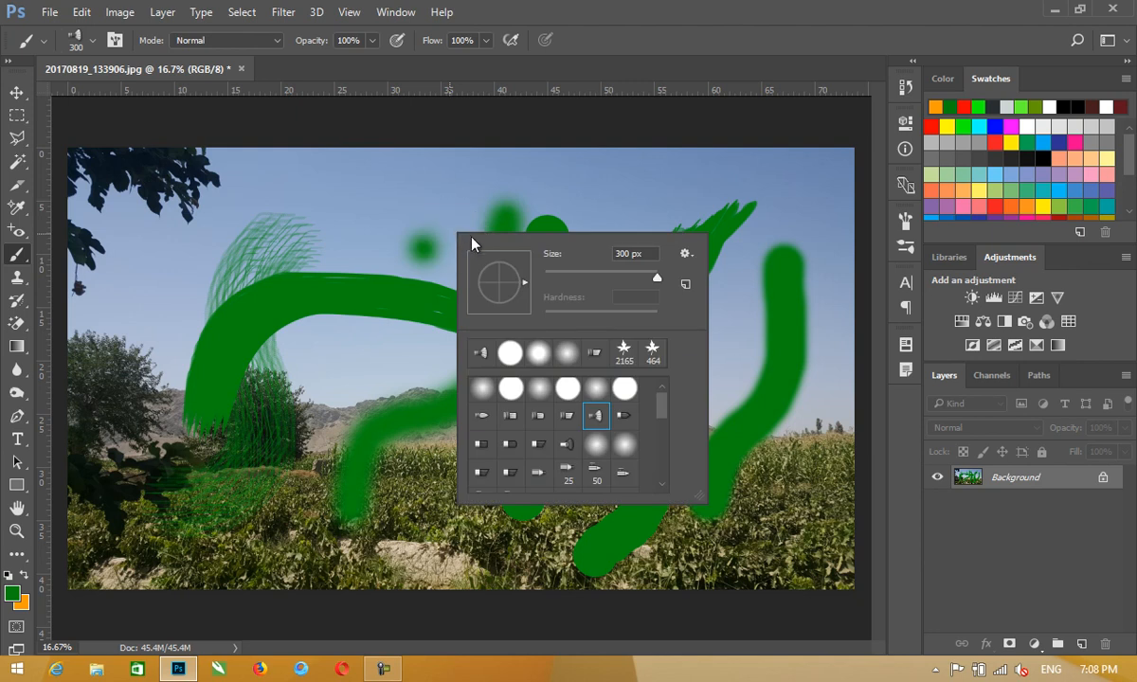
{"action": "left_click", "coordinate": [685, 256]}
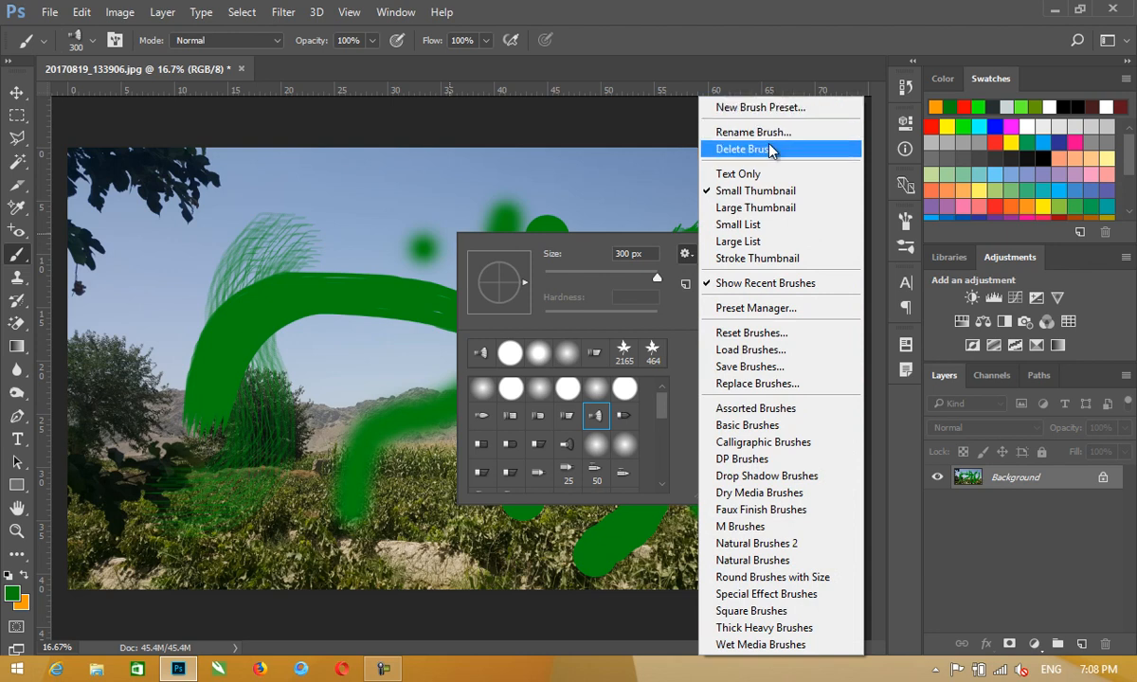
{"action": "left_click", "coordinate": [758, 208]}
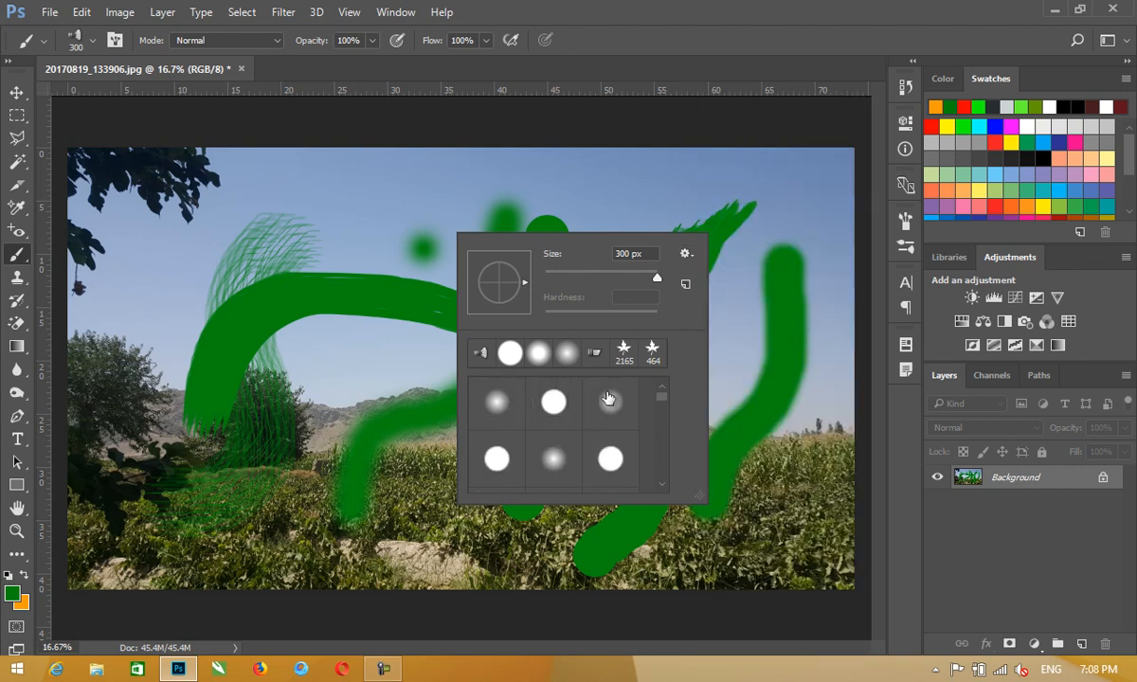
{"action": "left_click", "coordinate": [686, 254]}
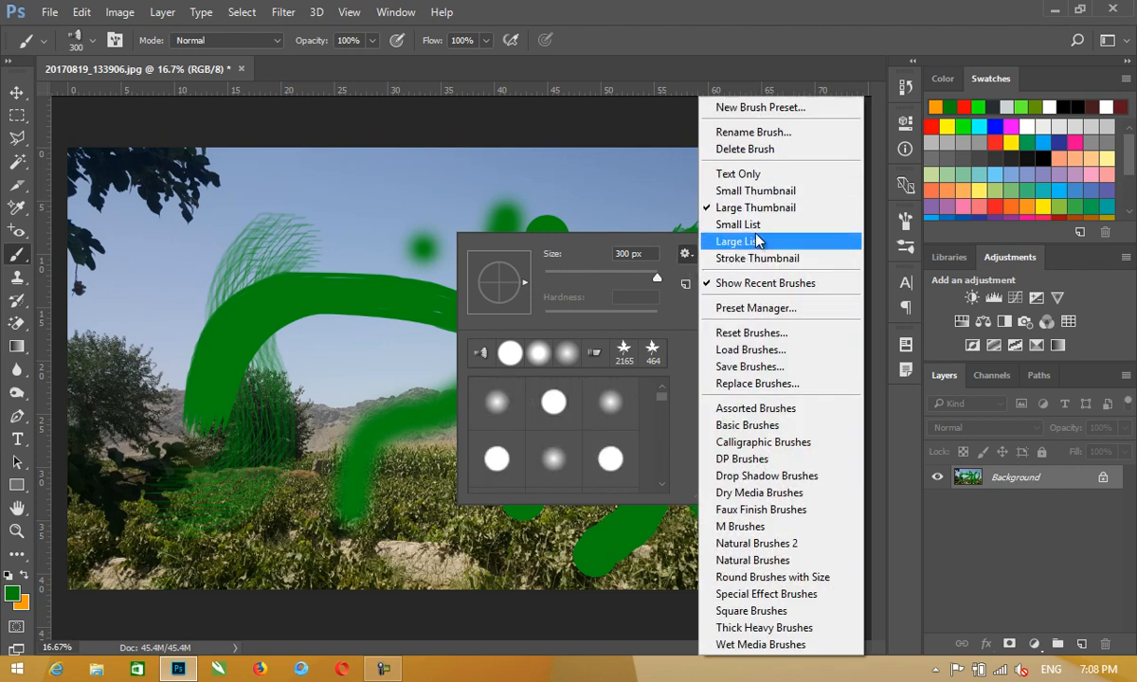
{"action": "left_click", "coordinate": [756, 235]}
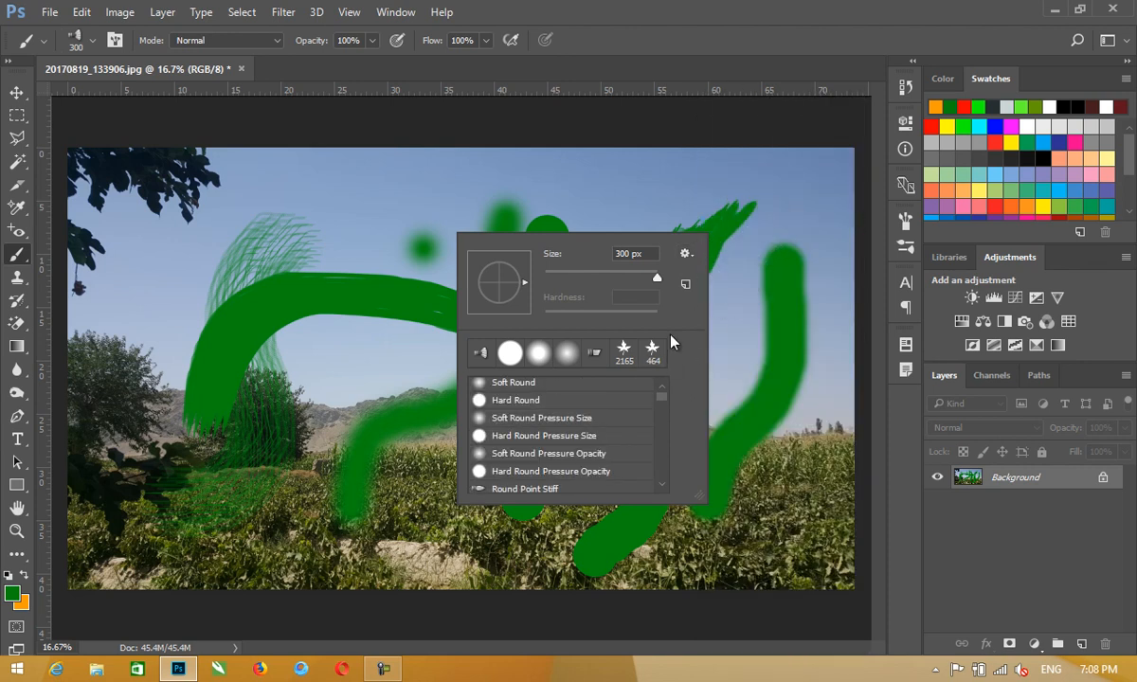
Display the brush presets as large thumbnails and hide the recent brushes
{"action": "left_click", "coordinate": [685, 254]}
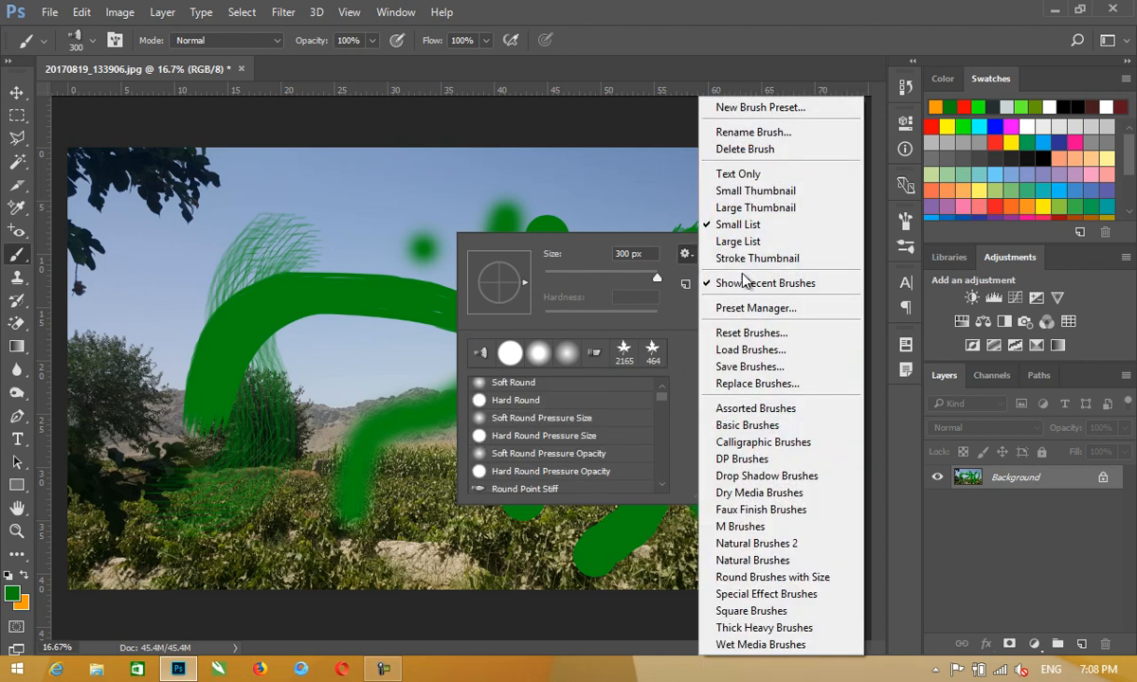
{"action": "left_click", "coordinate": [773, 212]}
{"action": "left_click", "coordinate": [685, 254]}
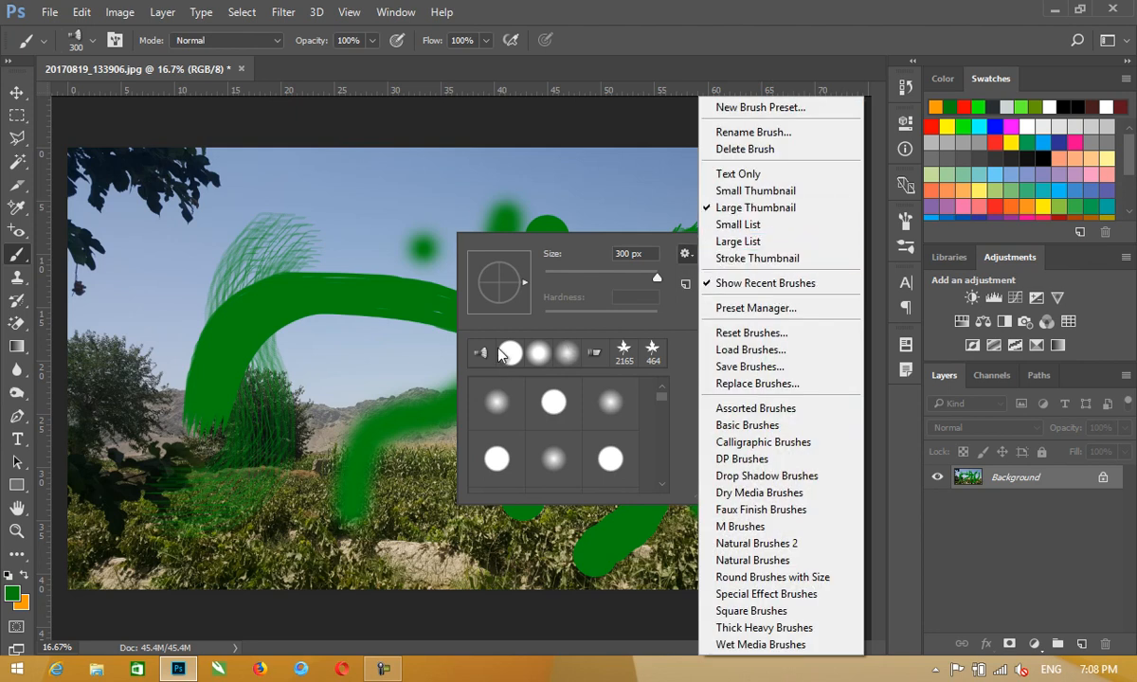
{"action": "left_click", "coordinate": [761, 262]}
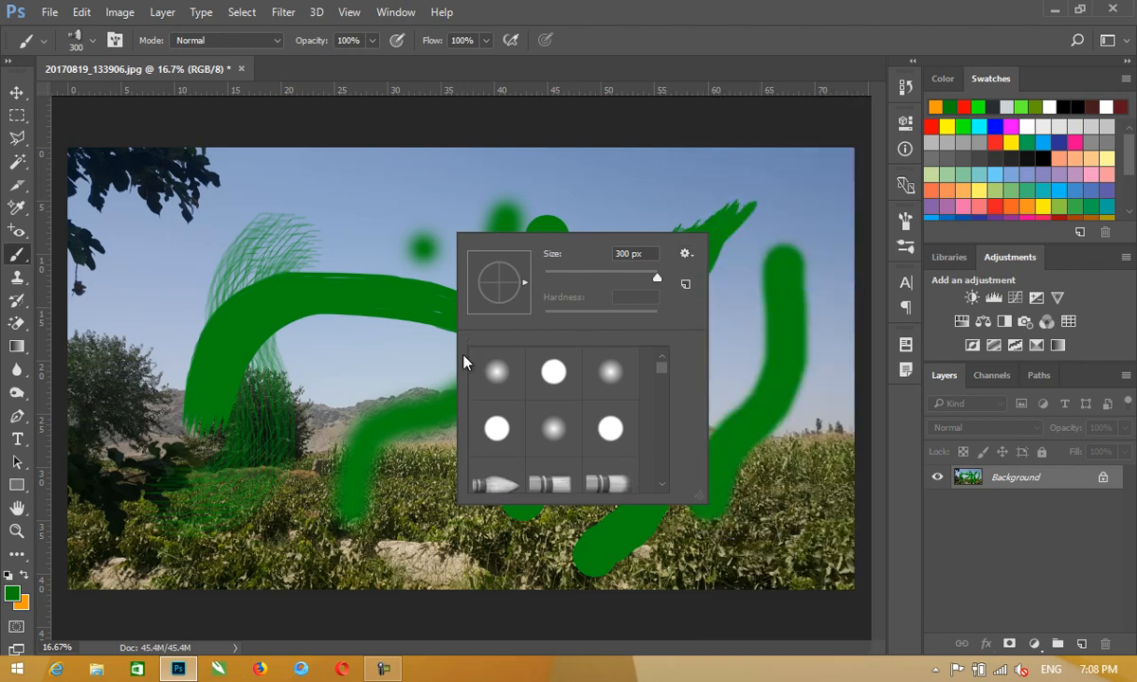
{"action": "left_click", "coordinate": [686, 253]}
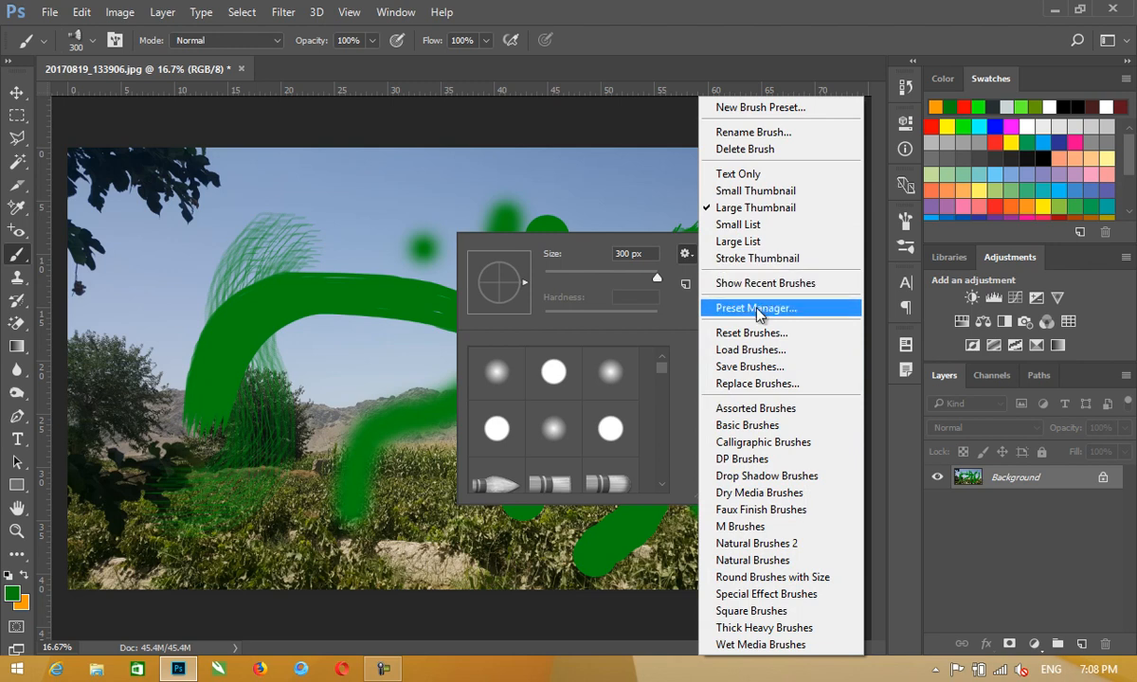
{"action": "left_click", "coordinate": [77, 14]}
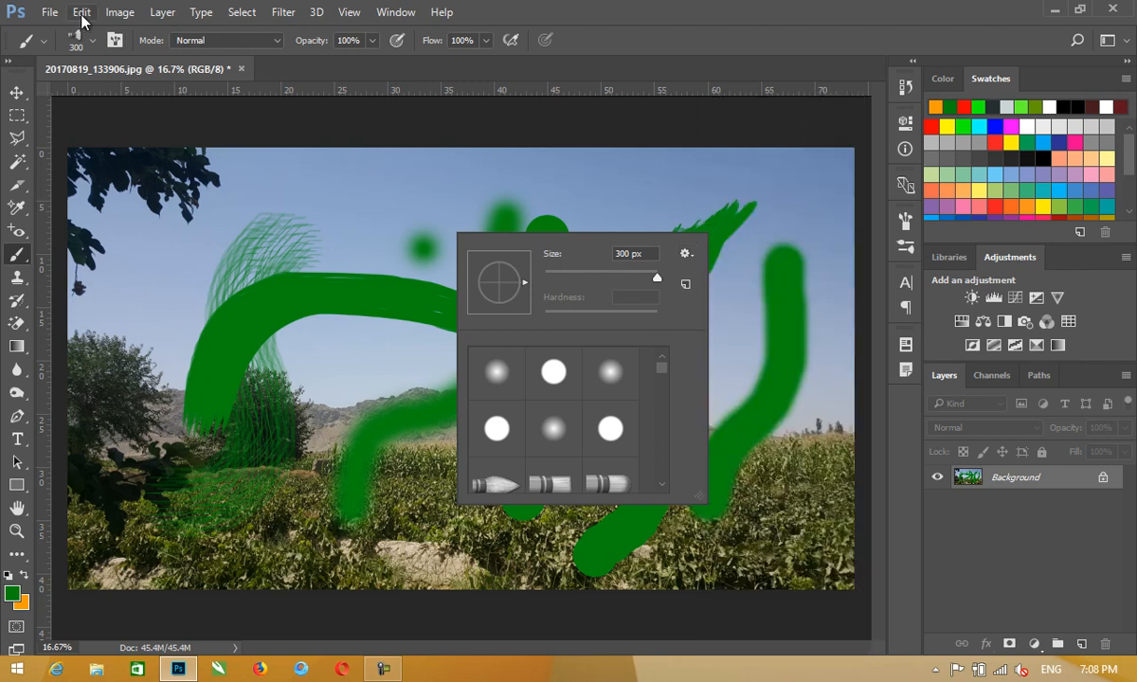
{"action": "left_click", "coordinate": [81, 14]}
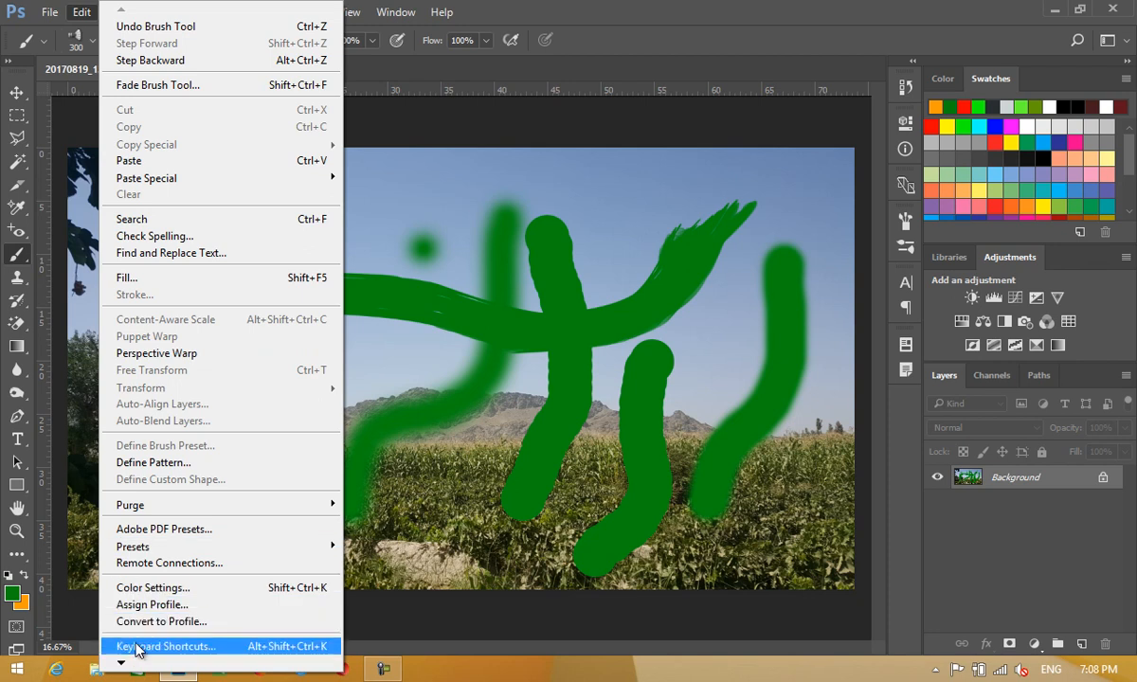
{"action": "mouse_move", "coordinate": [131, 663]}
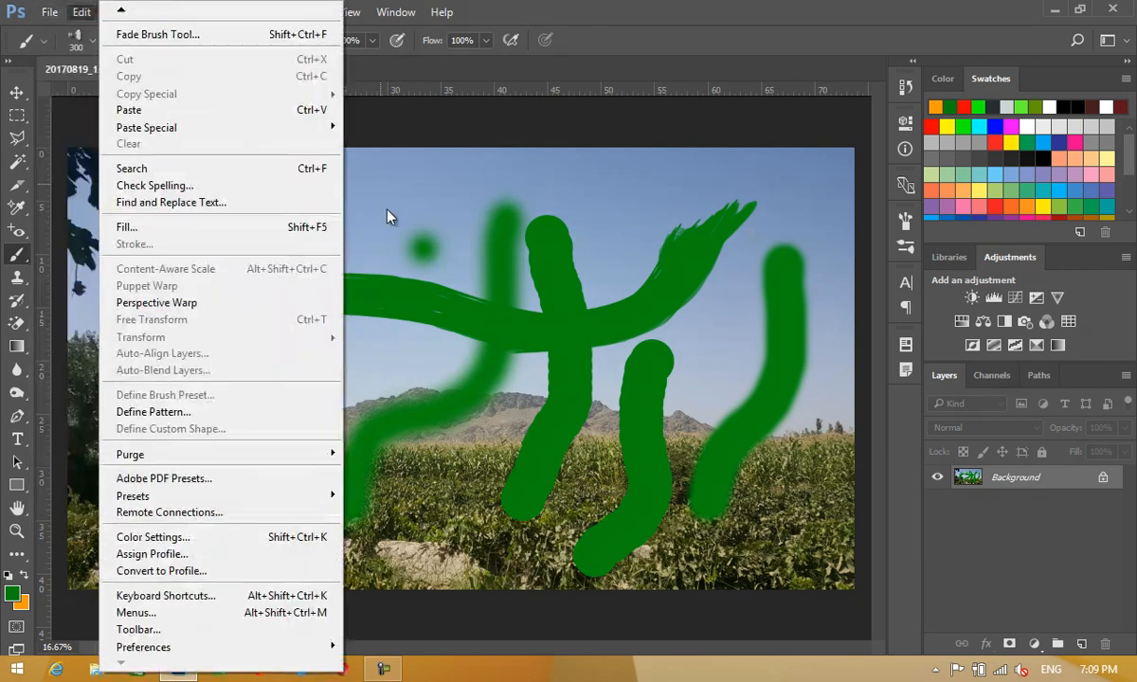
{"action": "left_click", "coordinate": [387, 217]}
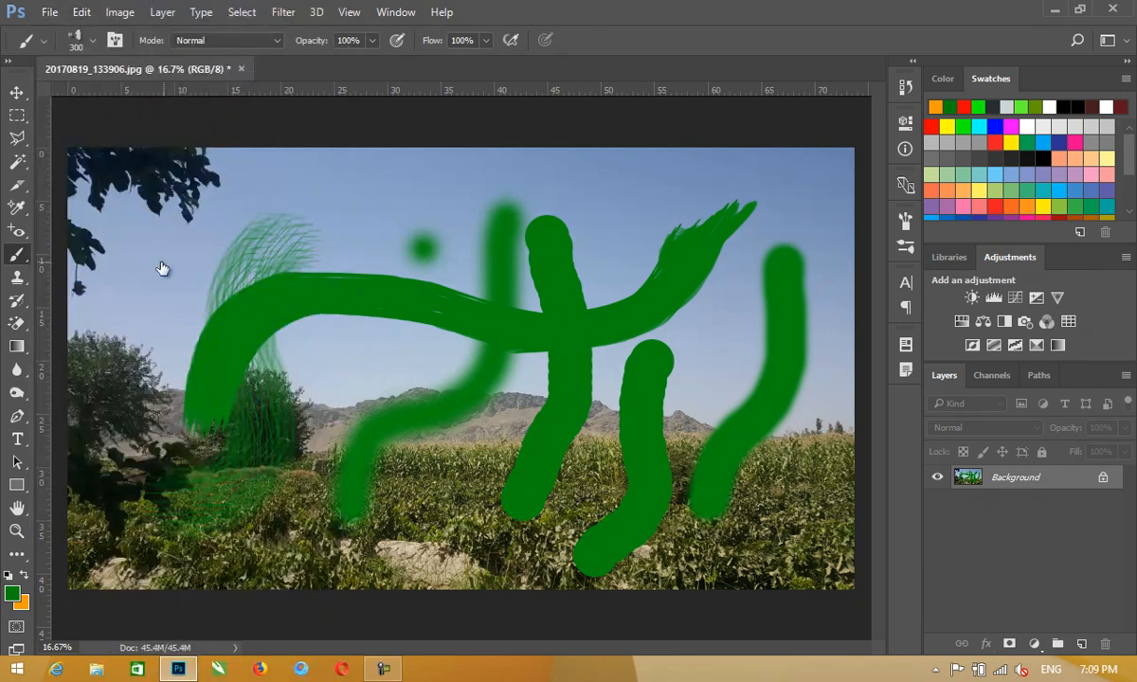
Reset the brush presets, replacing the current brushes with the default set without saving changes to the current set
{"action": "right_click", "coordinate": [370, 284]}
{"action": "left_click", "coordinate": [569, 296]}
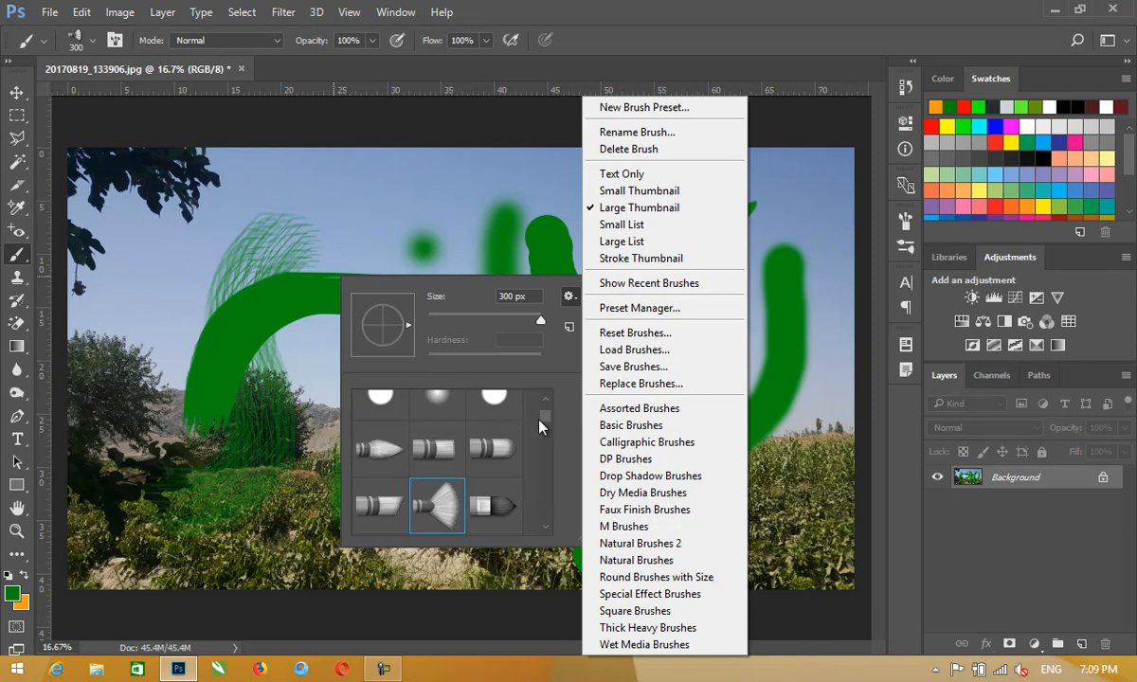
{"action": "left_click", "coordinate": [551, 438]}
{"action": "mouse_move", "coordinate": [552, 420]}
{"action": "left_mouse_down"}
{"action": "mouse_move", "coordinate": [551, 457]}
{"action": "mouse_move", "coordinate": [550, 405]}
{"action": "left_mouse_up"}
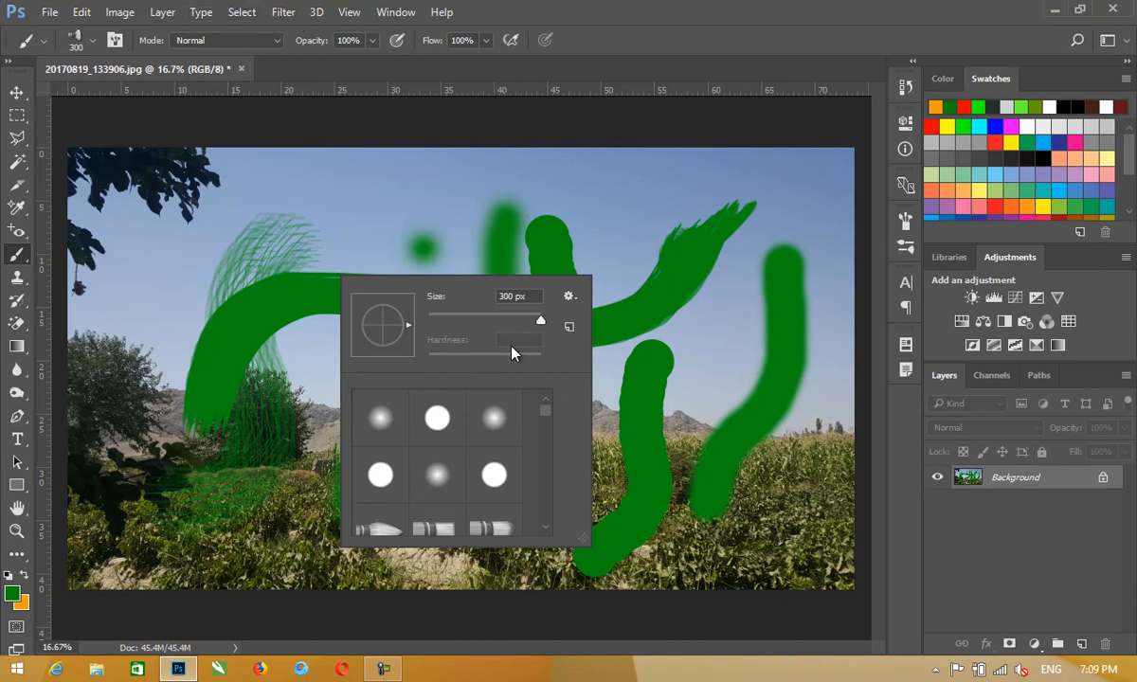
{"action": "left_click", "coordinate": [568, 297]}
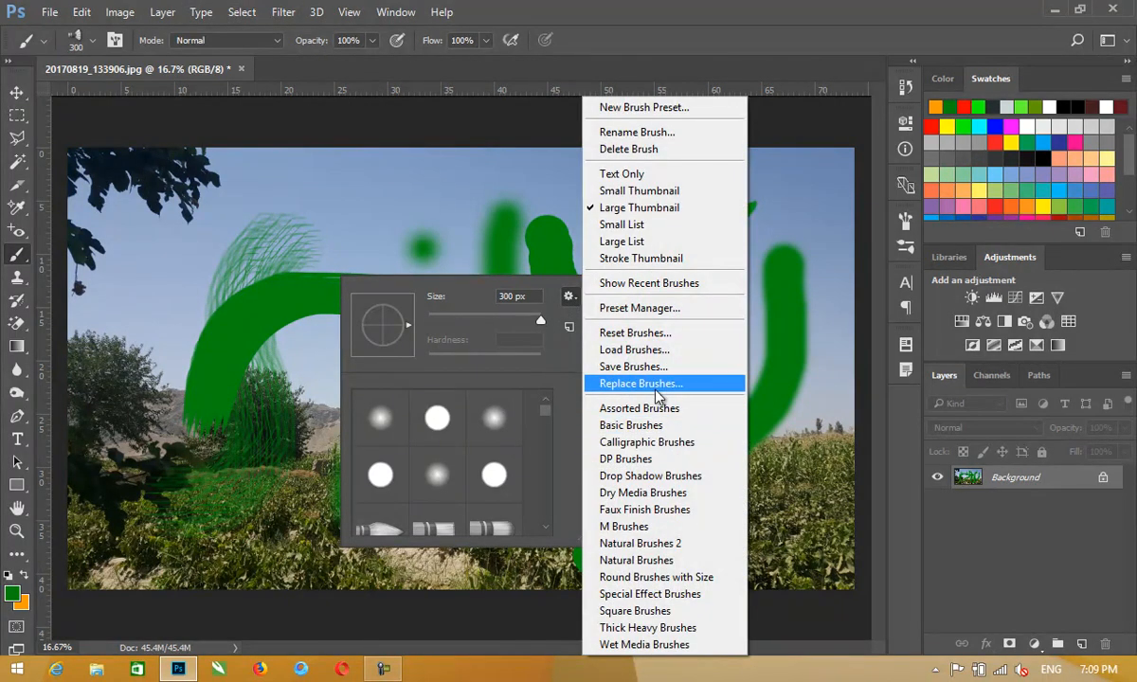
{"action": "left_click", "coordinate": [649, 339]}
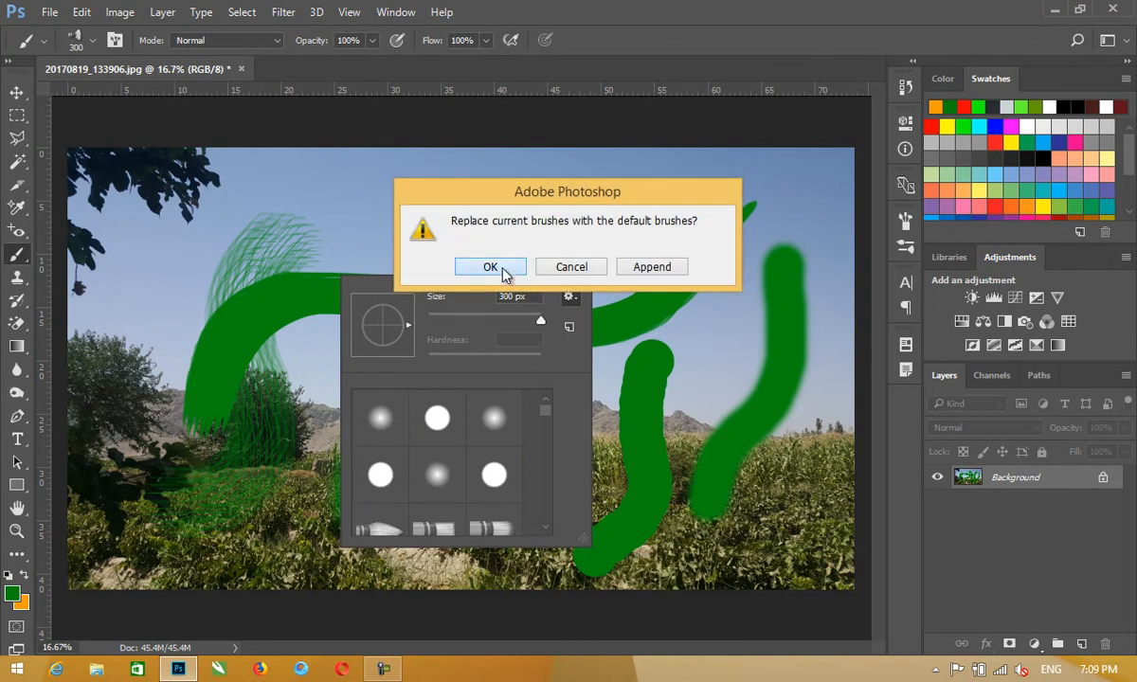
{"action": "left_click", "coordinate": [503, 267]}
{"action": "left_click", "coordinate": [489, 267]}
{"action": "left_click", "coordinate": [1074, 625]}
{"action": "left_click", "coordinate": [568, 296]}
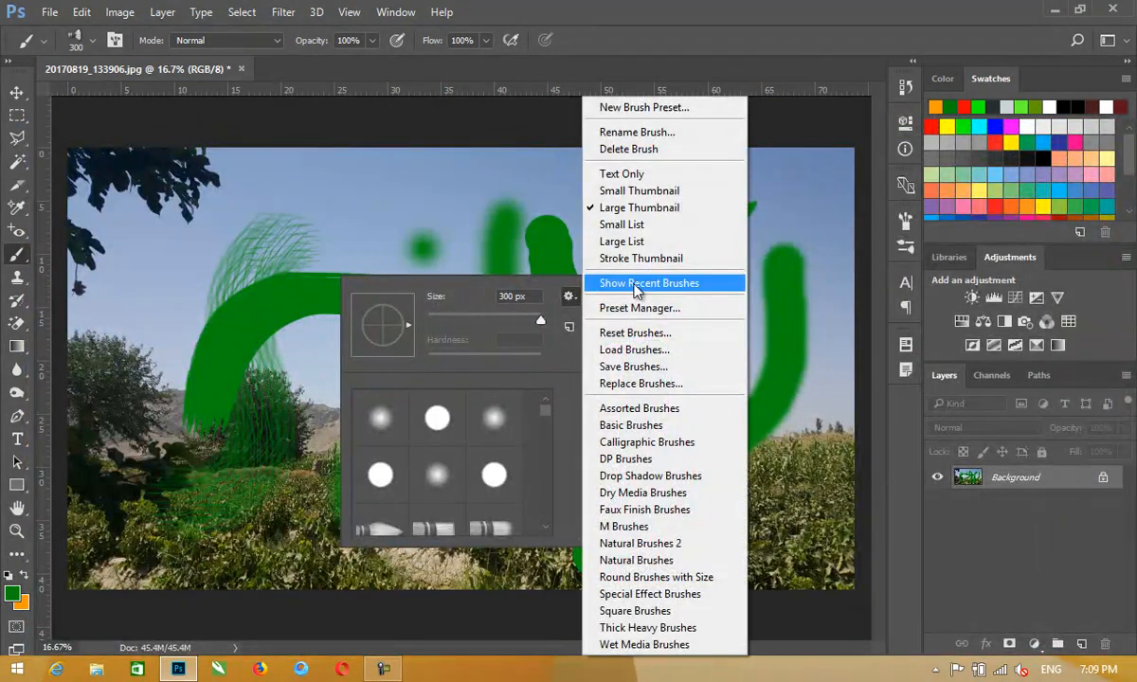
{"action": "left_click", "coordinate": [654, 333]}
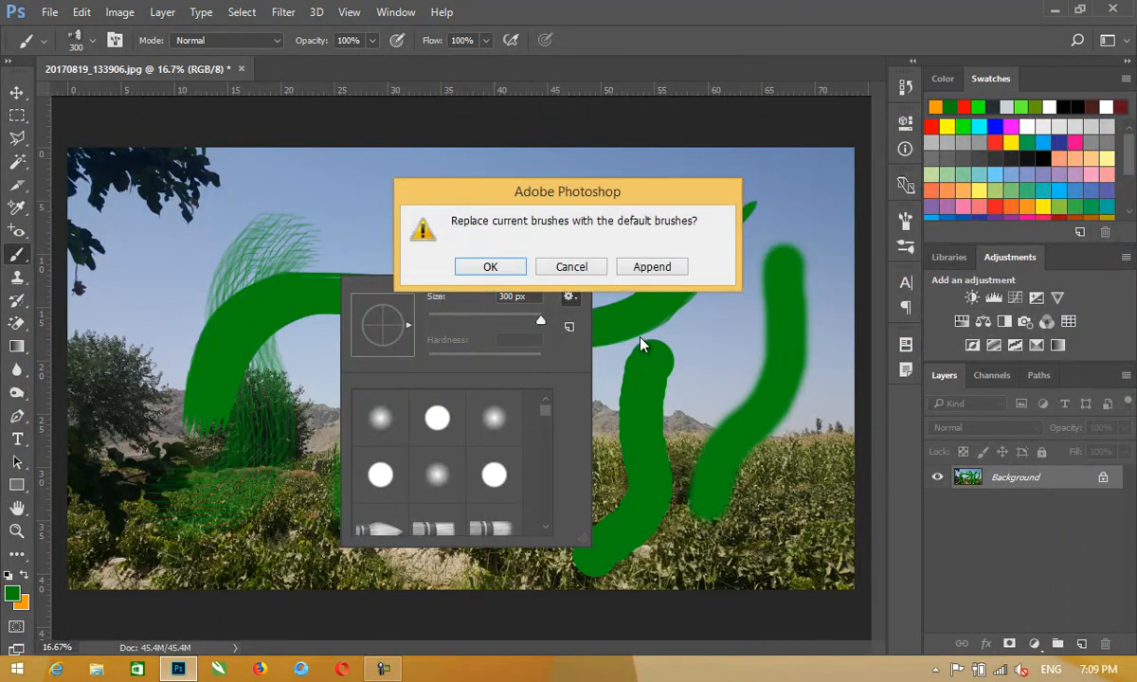
{"action": "left_click", "coordinate": [520, 273]}
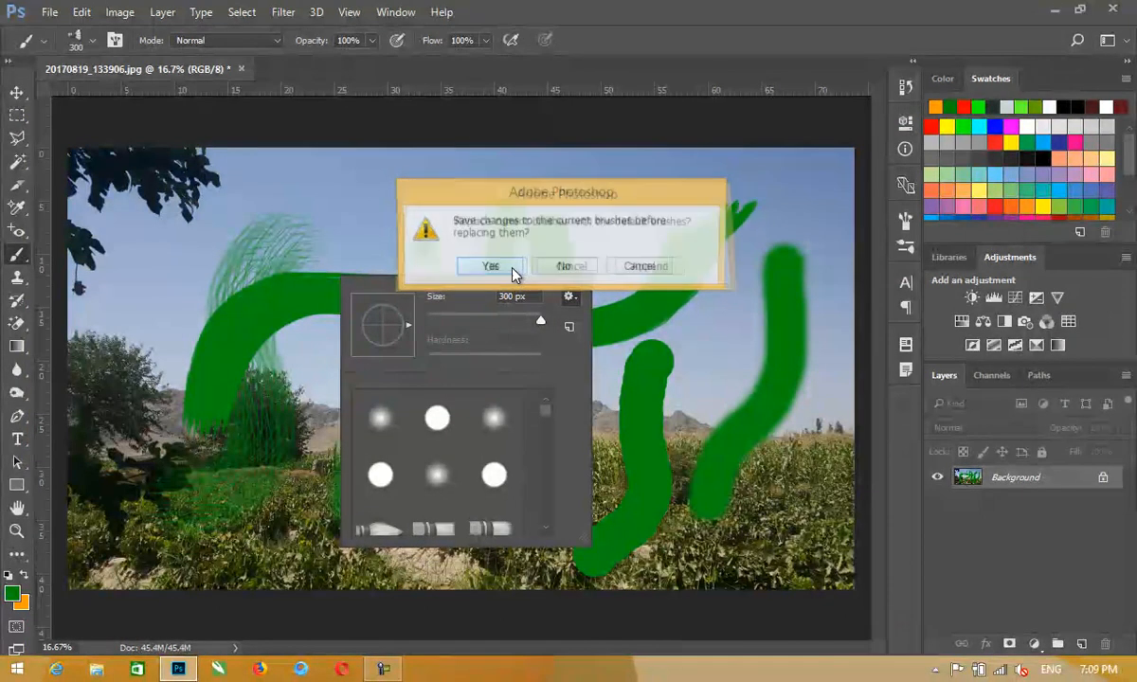
{"action": "left_click", "coordinate": [564, 266]}
Display the brush presets as small thumbnails and look through them to the end of the set
{"action": "left_click_drag", "start_coordinate": [545, 420], "coordinate": [546, 458]}
{"action": "left_click", "coordinate": [569, 296]}
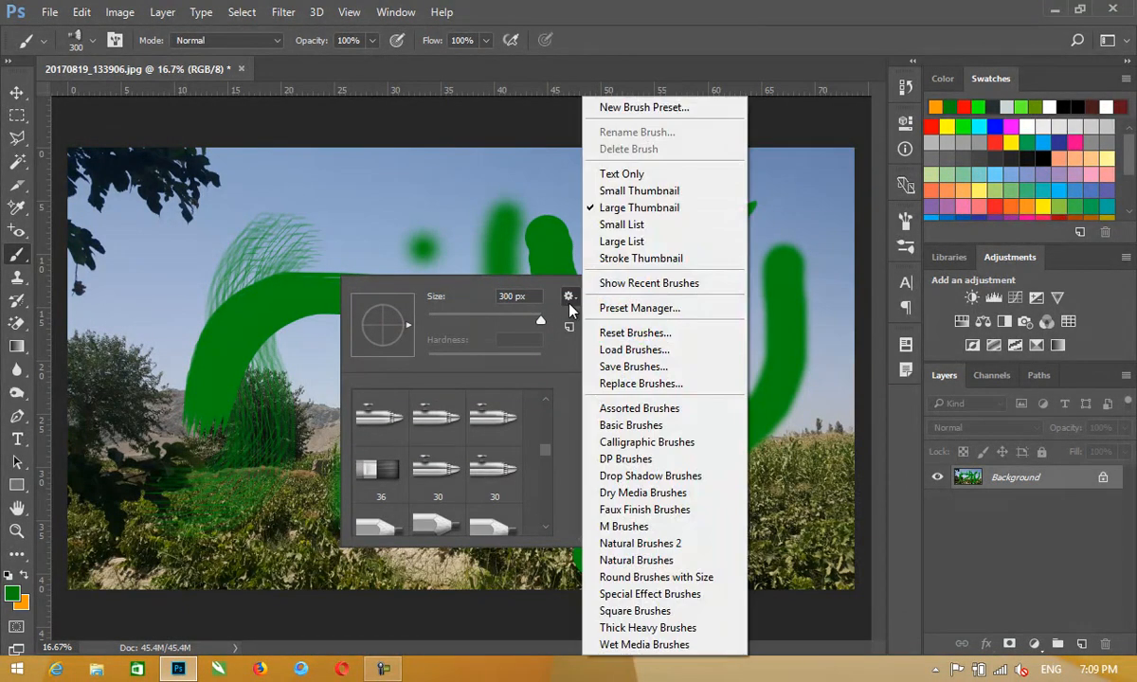
{"action": "left_click", "coordinate": [614, 194]}
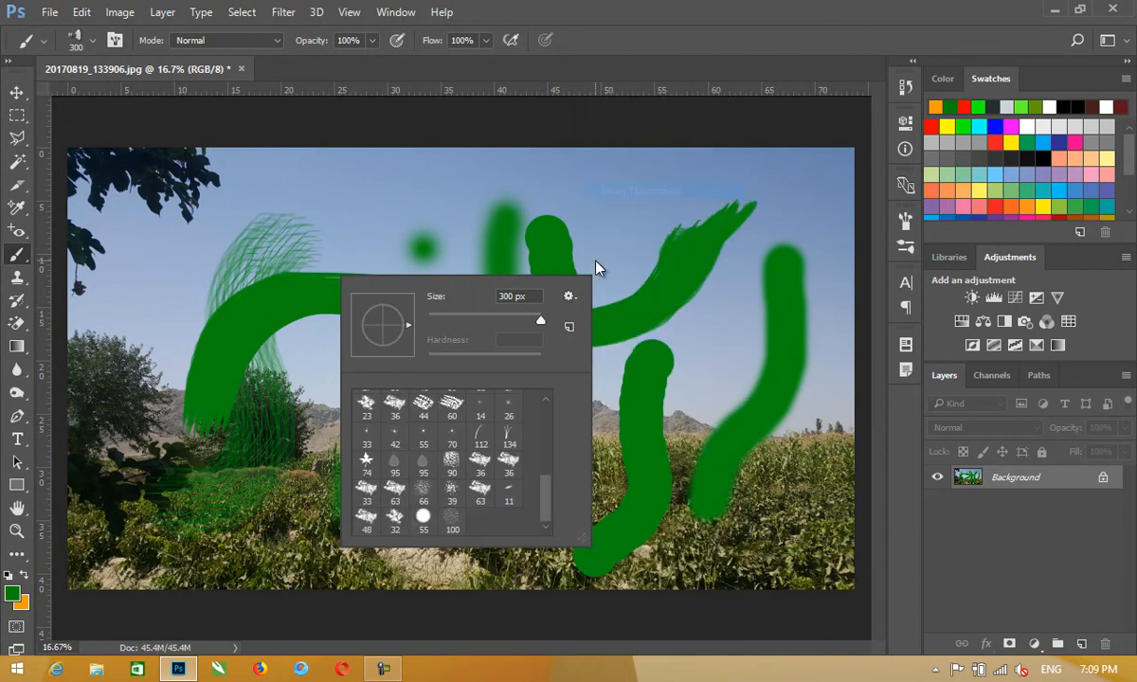
{"action": "mouse_move", "coordinate": [541, 456]}
{"action": "left_mouse_down"}
{"action": "mouse_move", "coordinate": [543, 508]}
{"action": "mouse_move", "coordinate": [540, 429]}
{"action": "mouse_move", "coordinate": [561, 522]}
{"action": "mouse_move", "coordinate": [546, 524]}
{"action": "left_mouse_up"}
Append the Dry Media Brushes set to the current brush presets
{"action": "left_click", "coordinate": [568, 296]}
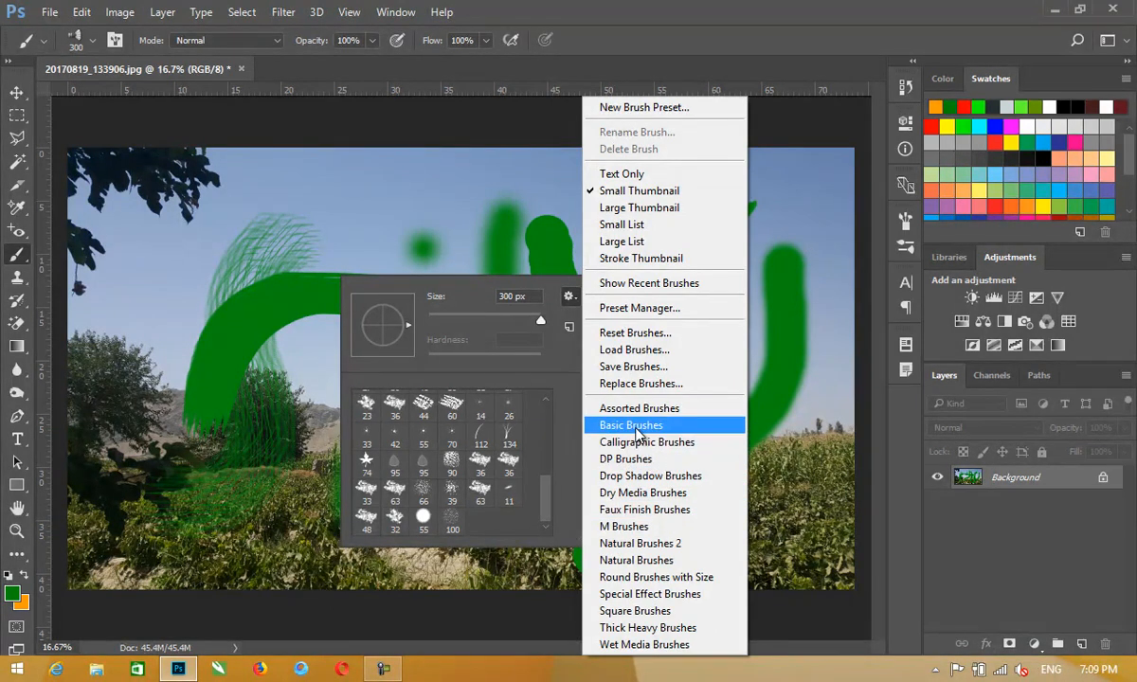
{"action": "left_click", "coordinate": [647, 494]}
{"action": "left_click_drag", "start_coordinate": [565, 203], "coordinate": [624, 166]}
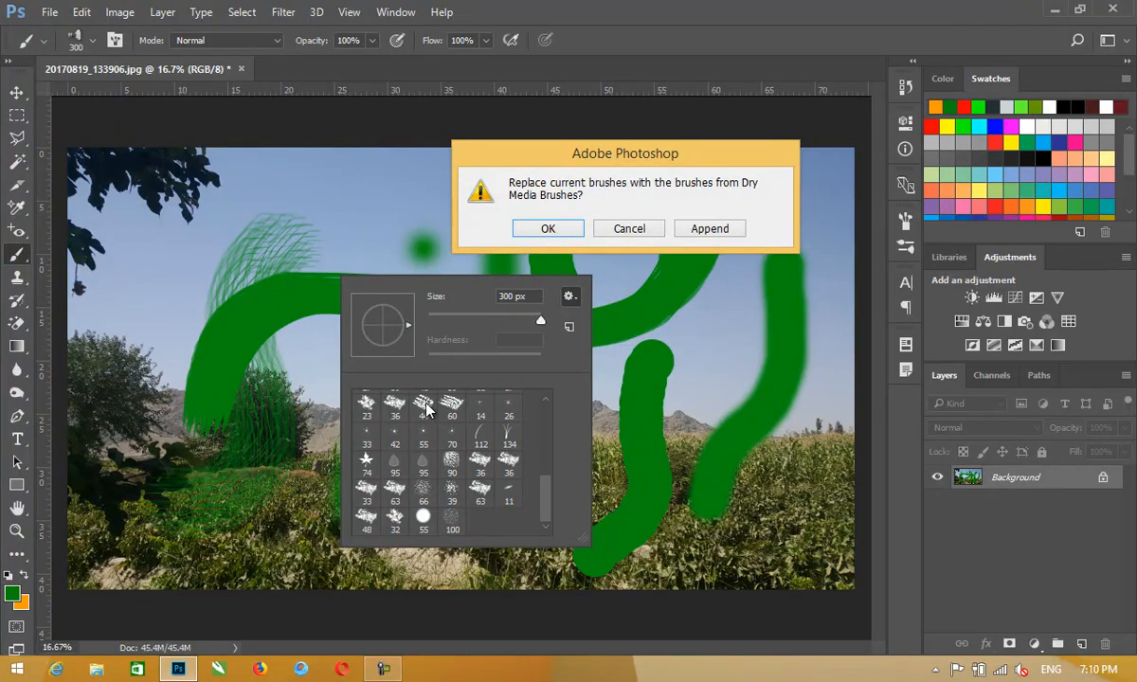
{"action": "left_click", "coordinate": [688, 235]}
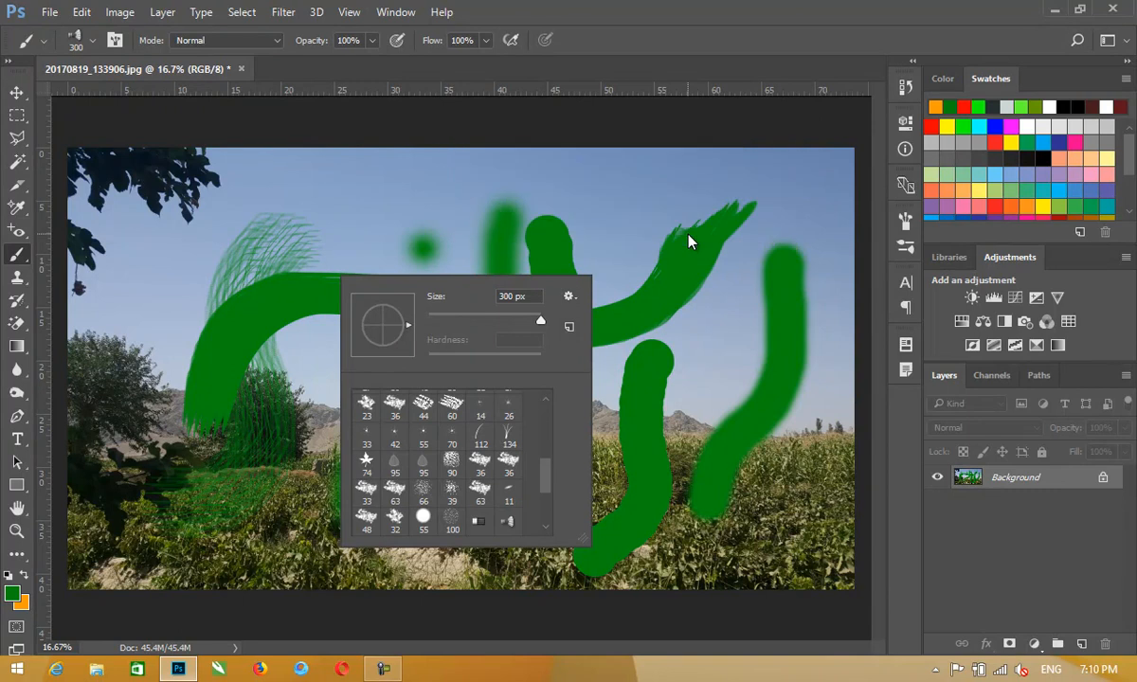
{"action": "scroll", "coordinate": [541, 487], "scroll_direction": "down", "scroll_amount": 4}
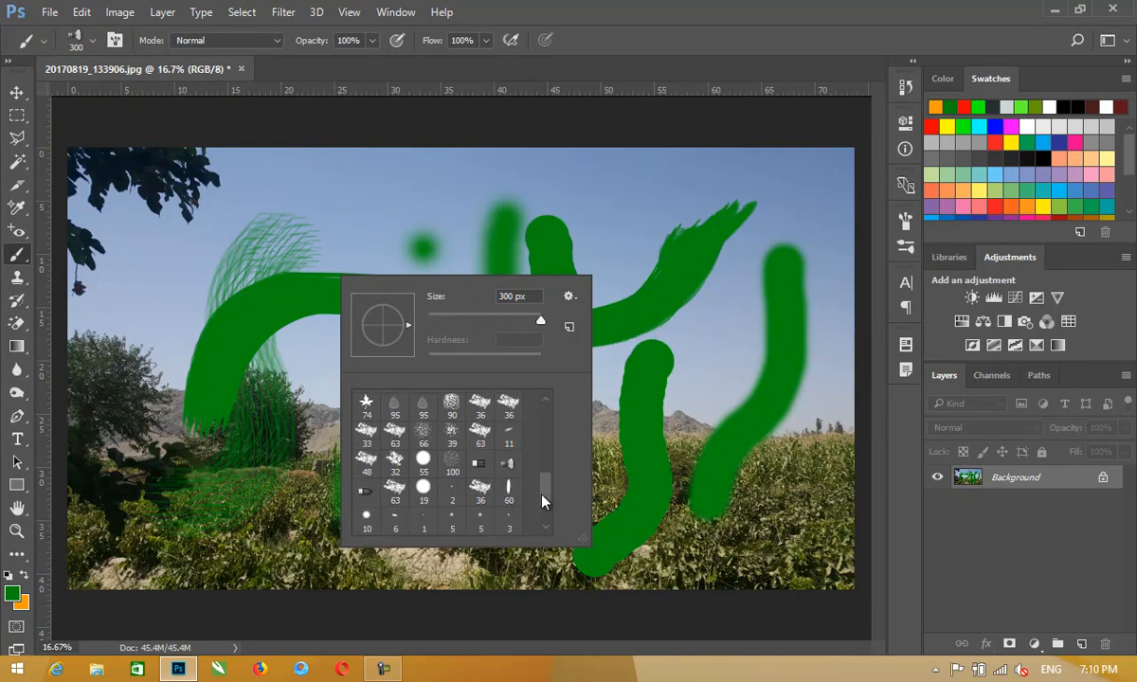
Append the Faux Finish Brushes set to the current brush presets
{"action": "left_click", "coordinate": [569, 295]}
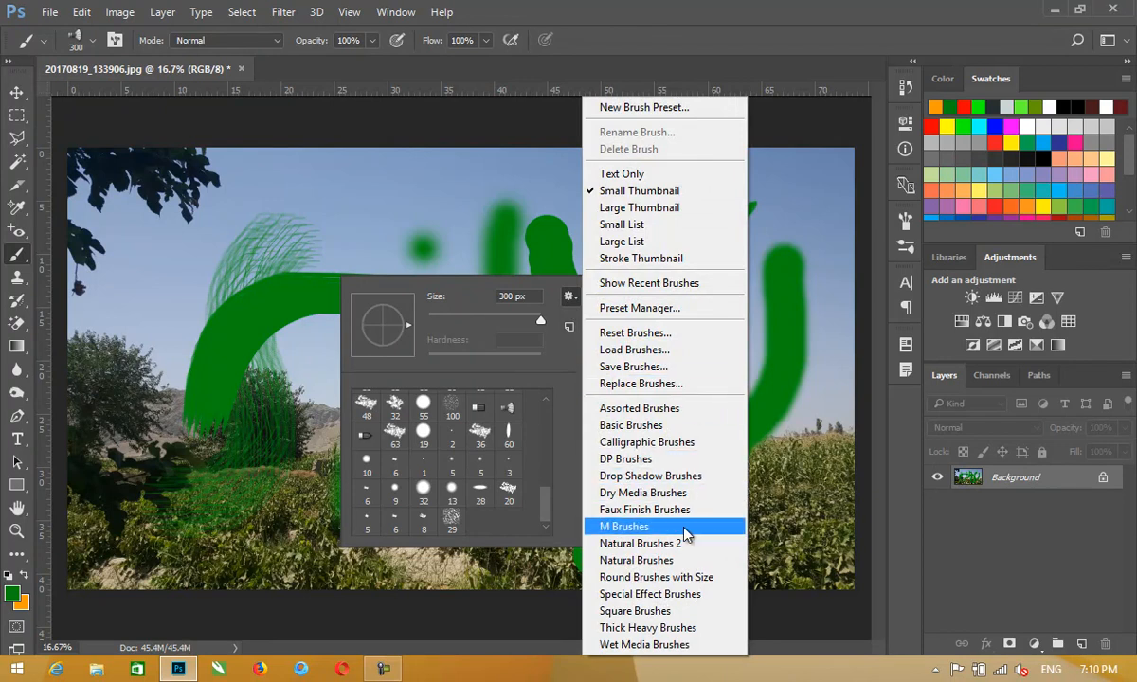
{"action": "left_click", "coordinate": [676, 513]}
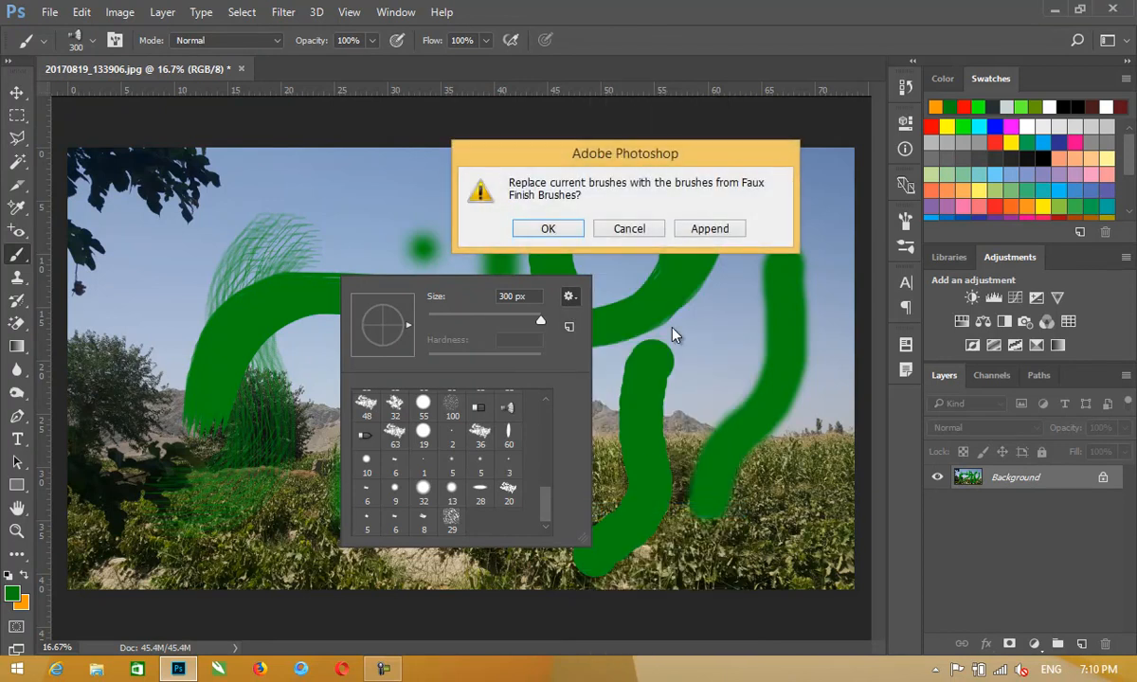
{"action": "left_click", "coordinate": [709, 227]}
Choose the second 75 px brush at the end of the presets and paint a thin curved stroke across the green strokes near the hills
{"action": "left_click_drag", "start_coordinate": [543, 481], "coordinate": [539, 508]}
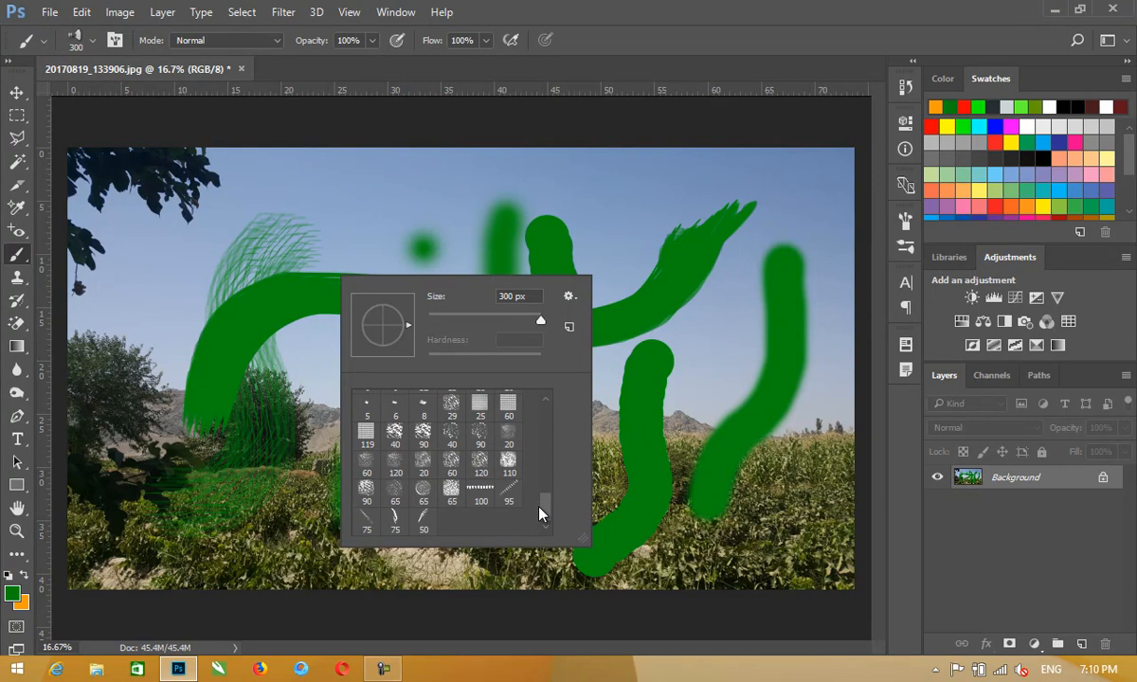
{"action": "left_click", "coordinate": [395, 520]}
{"action": "mouse_move", "coordinate": [732, 351]}
{"action": "left_mouse_down"}
{"action": "mouse_move", "coordinate": [712, 395]}
{"action": "mouse_move", "coordinate": [667, 431]}
{"action": "mouse_move", "coordinate": [451, 418]}
{"action": "left_mouse_up"}
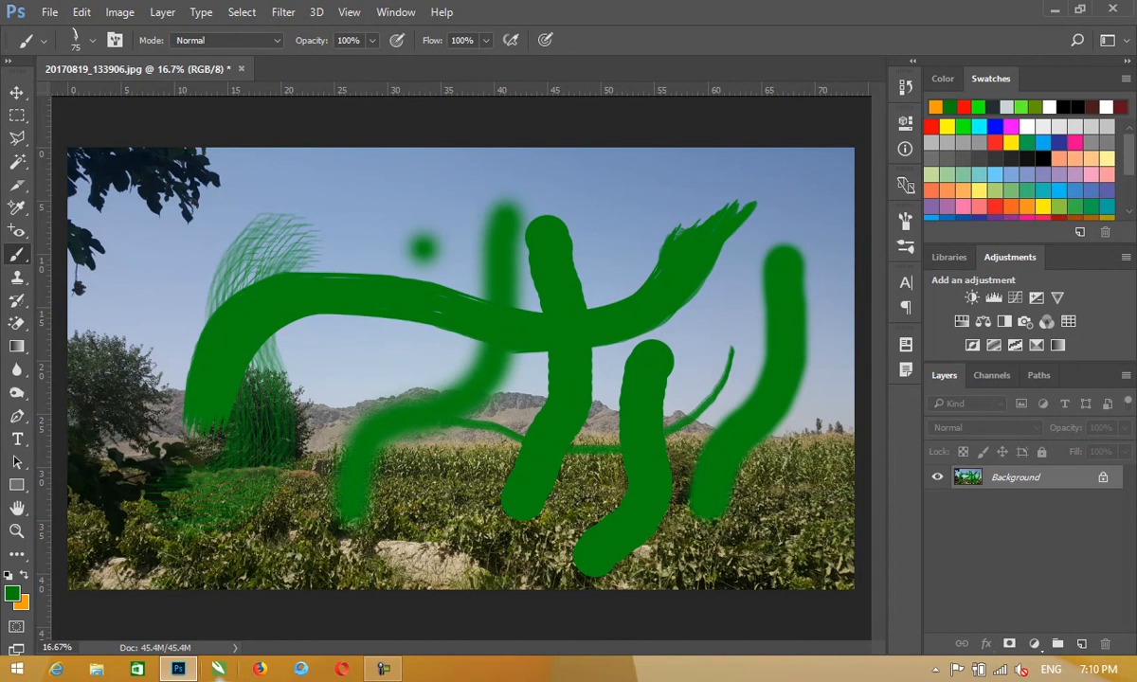
{"action": "right_click", "coordinate": [299, 286]}
{"action": "left_click", "coordinate": [535, 299]}
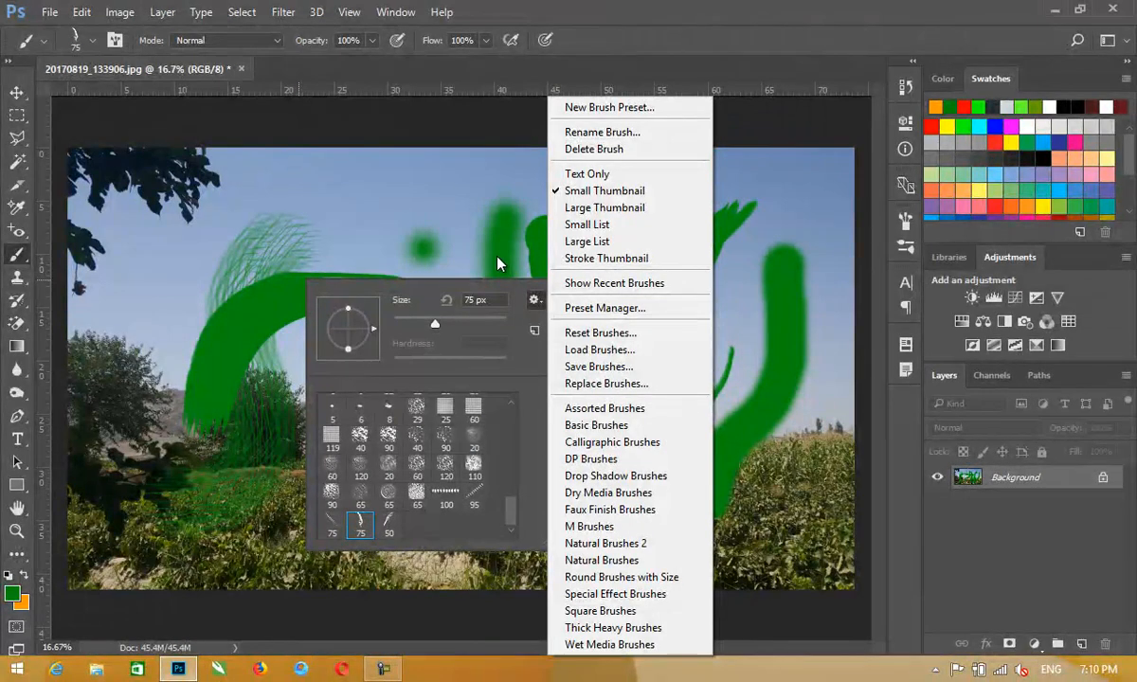
{"action": "left_click", "coordinate": [497, 257]}
{"action": "key", "text": "Escape"}
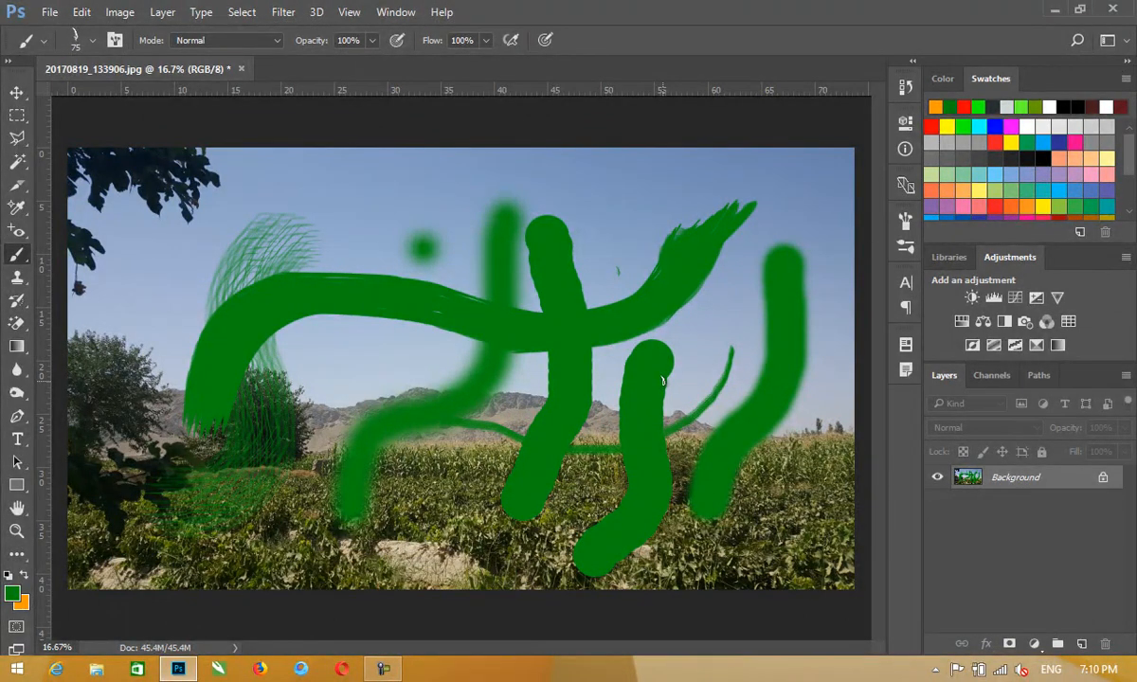
{"action": "key", "text": "ctrl+s"}
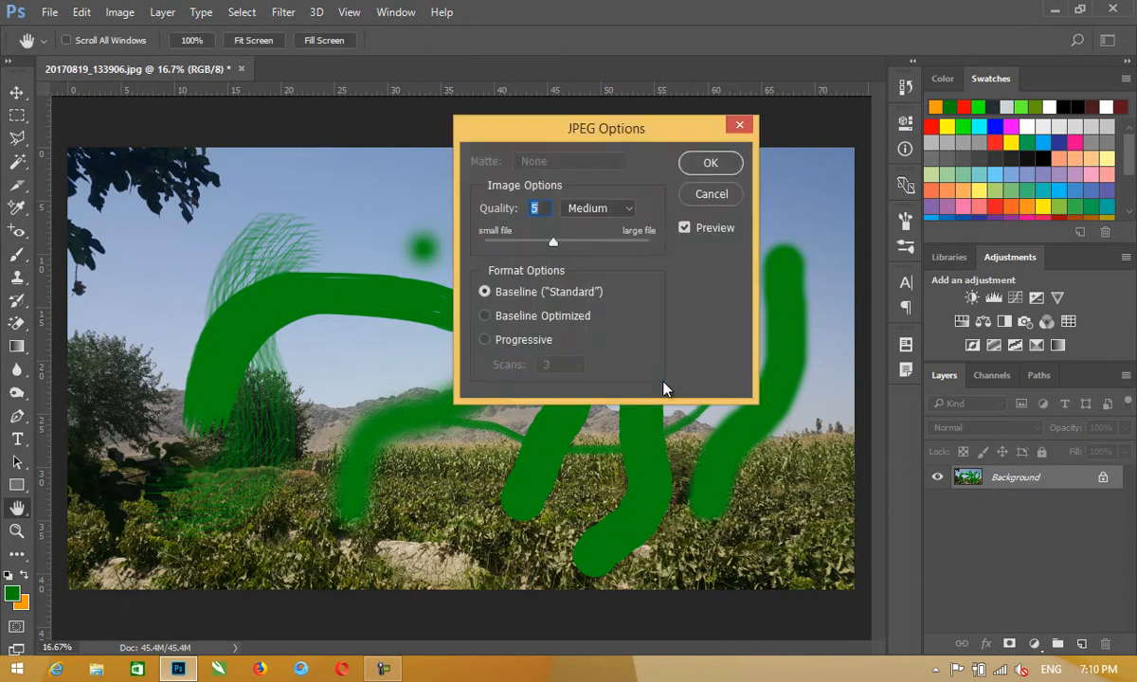
{"action": "left_click", "coordinate": [712, 193]}
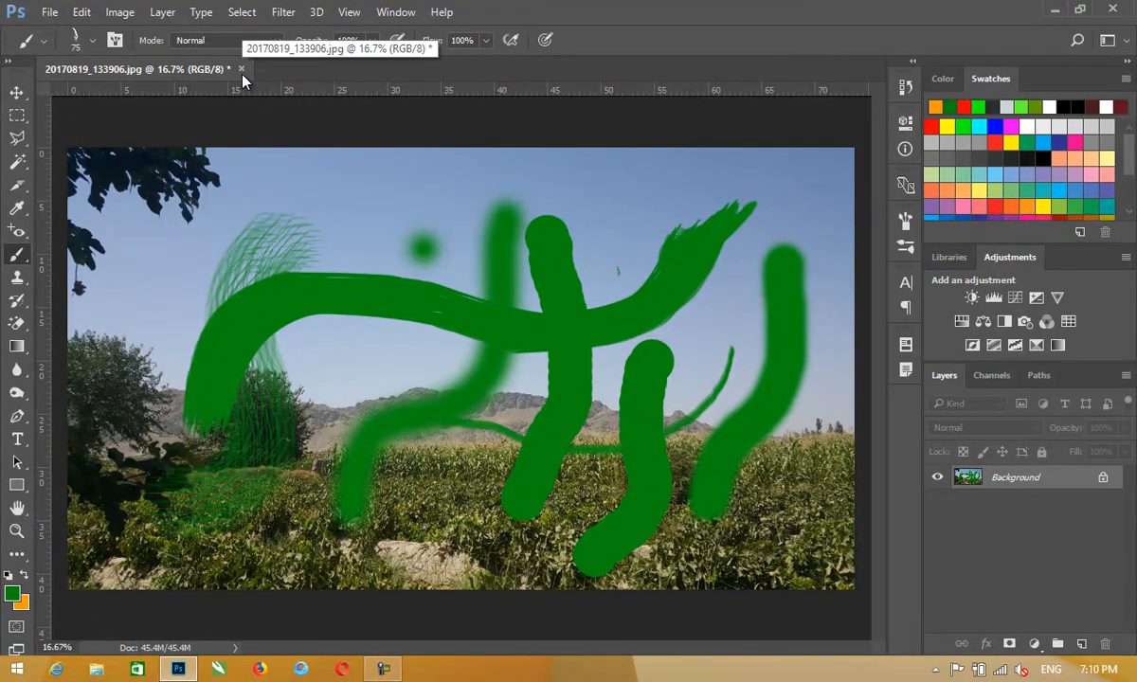
Switch to Firefox and search the web for "New photoshop abr brush"
{"action": "left_click", "coordinate": [262, 671]}
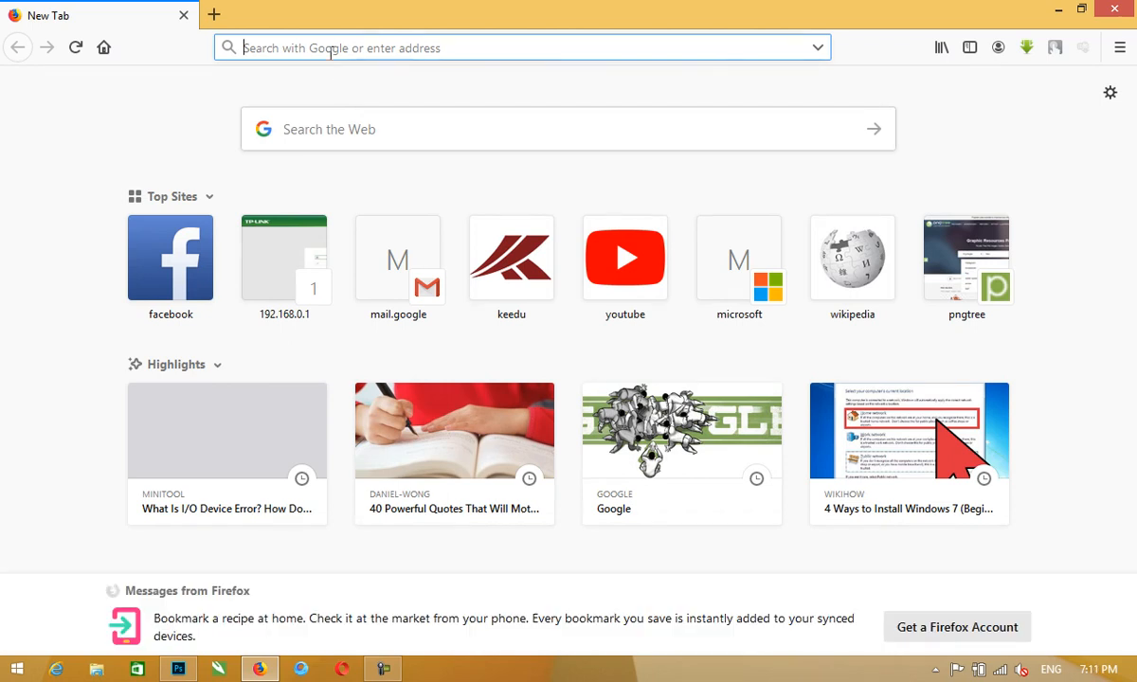
{"action": "type", "text": "New"}
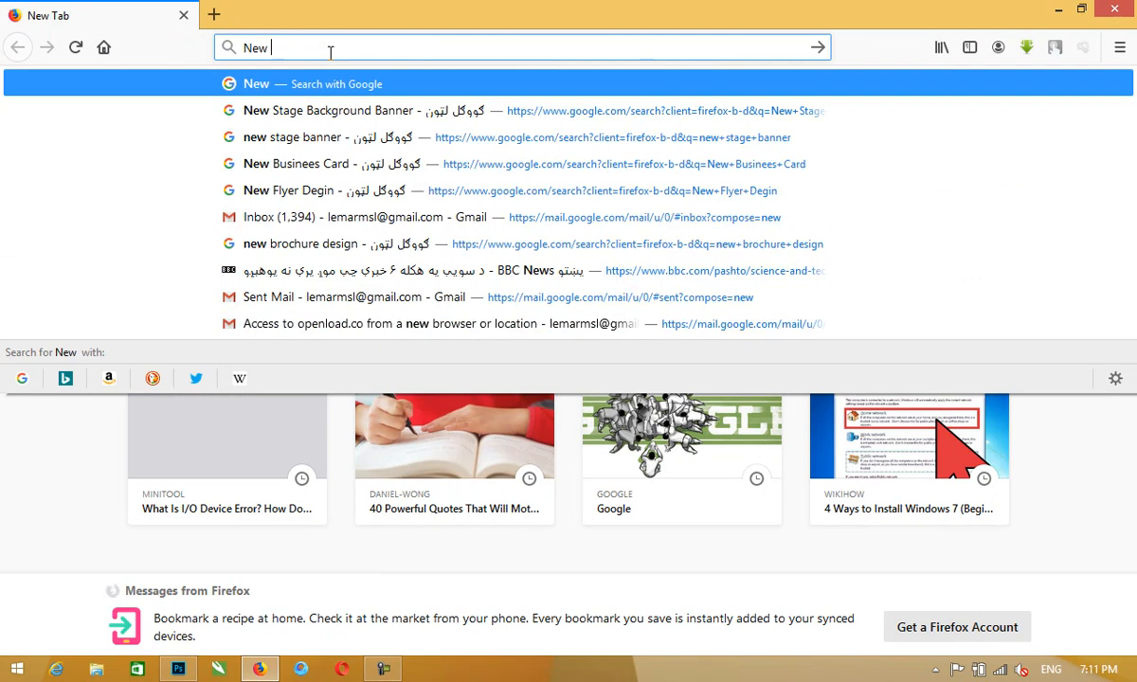
{"action": "type", "text": " b"}
{"action": "key", "text": "BackSpace"}
{"action": "type", "text": "photos"}
{"action": "type", "text": "hop"}
{"action": "type", "text": " b"}
{"action": "key", "text": "BackSpace"}
{"action": "type", "text": "abr brush"}
{"action": "key", "text": "Return"}
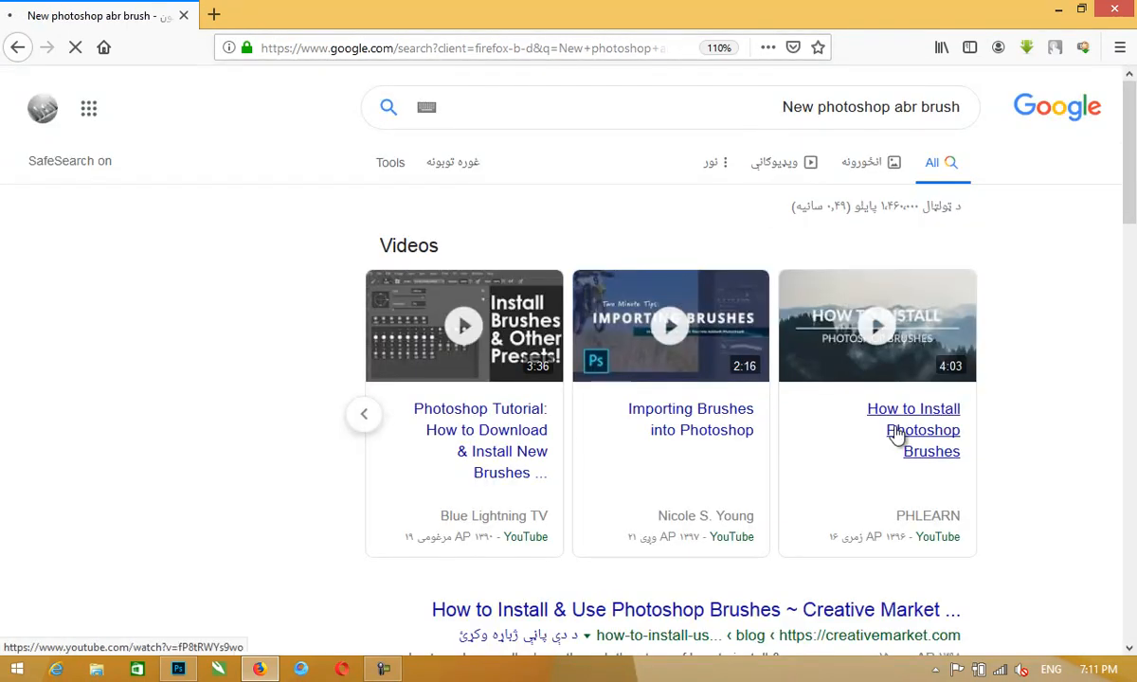
Look over the results and extend the search query to "New photoshop abr brush free download"
{"action": "scroll", "coordinate": [898, 422], "scroll_direction": "down", "scroll_amount": 10}
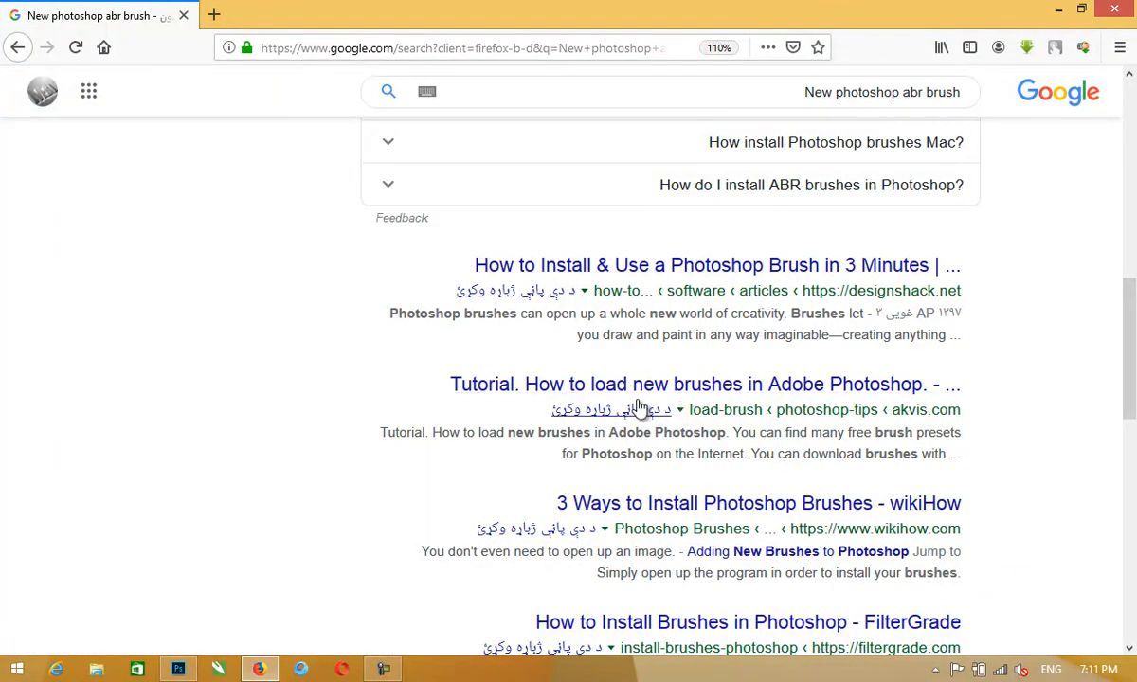
{"action": "scroll", "coordinate": [635, 405], "scroll_direction": "up", "scroll_amount": 10}
{"action": "left_click", "coordinate": [952, 107]}
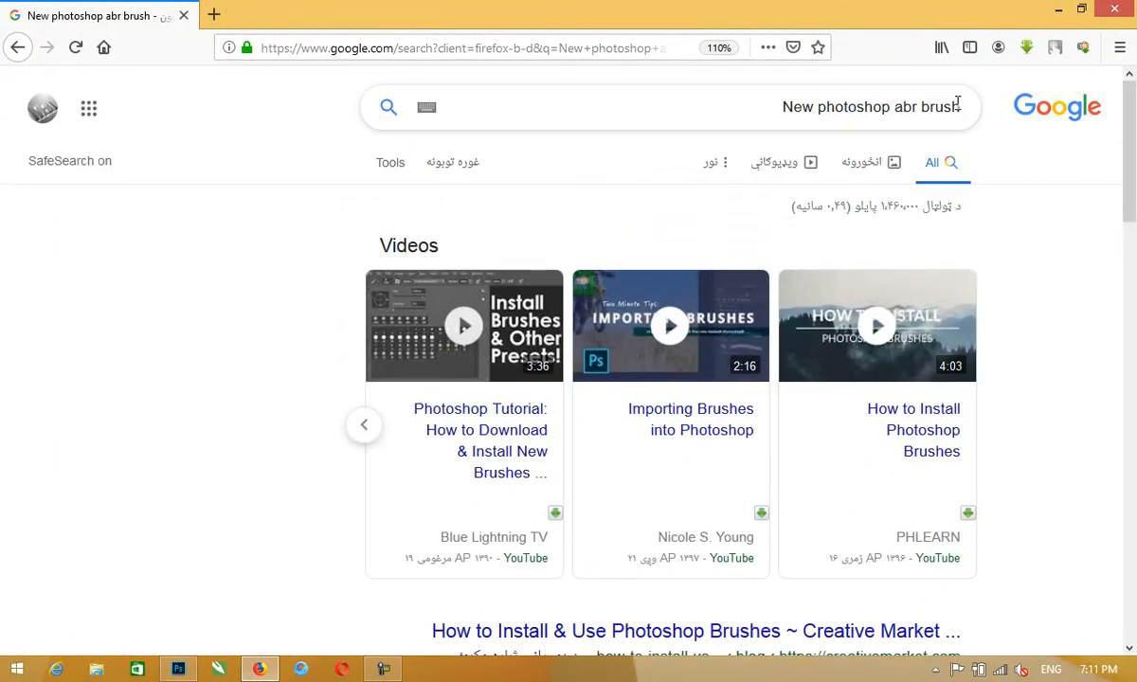
{"action": "type", "text": "fre"}
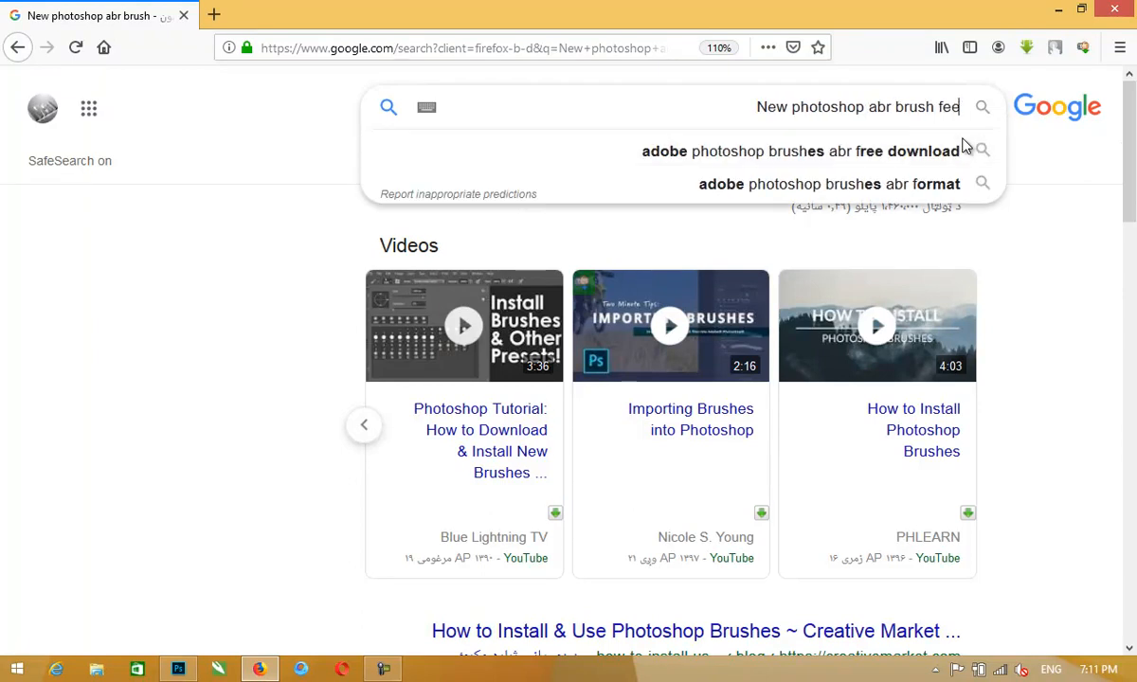
{"action": "key", "text": "BackSpace"}
{"action": "key", "text": "BackSpace"}
{"action": "type", "text": "rw"}
{"action": "key", "text": "BackSpace"}
{"action": "type", "text": "ee download"}
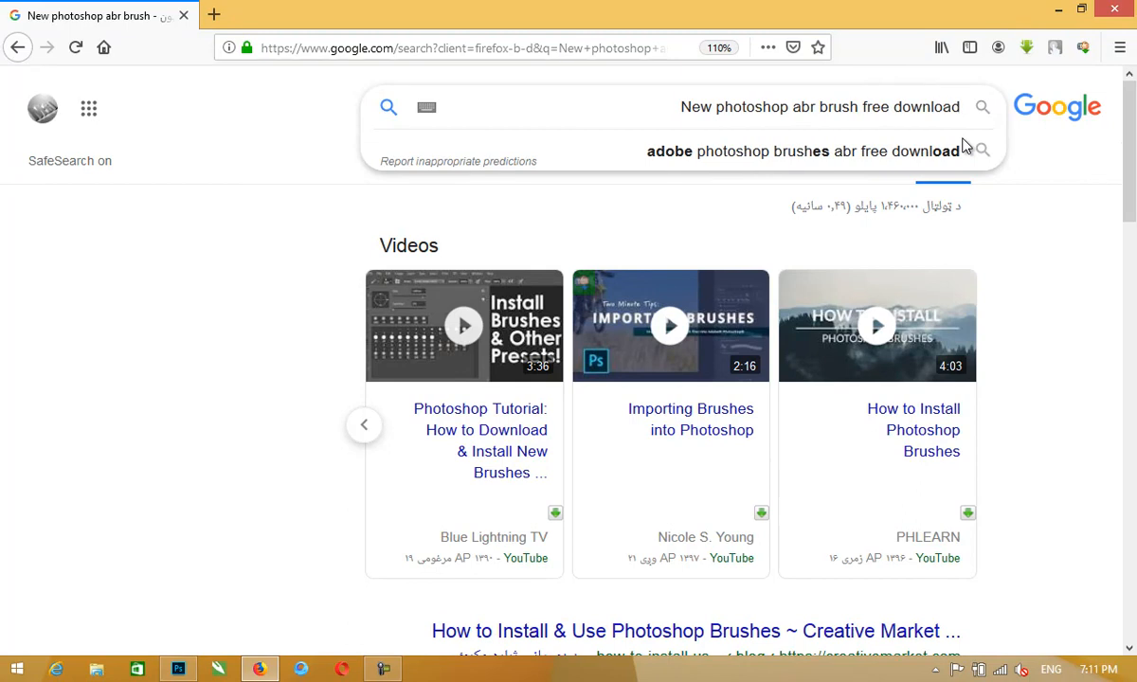
{"action": "key", "text": "Return"}
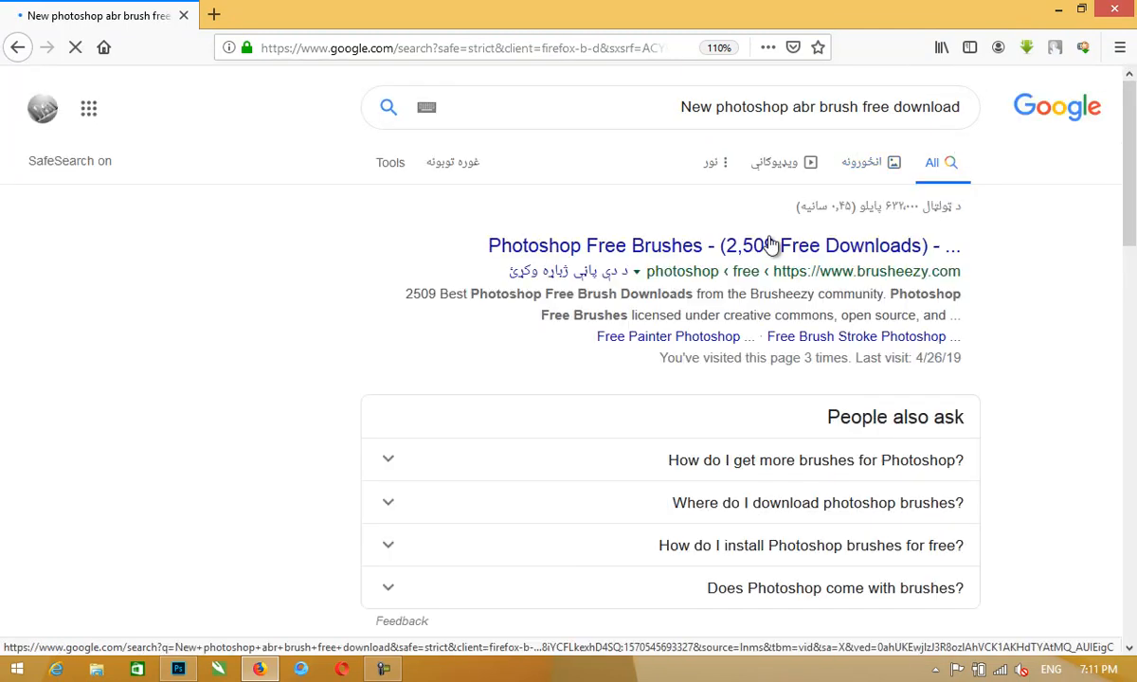
Open Brusheezy's Photoshop Free Brushes result, browse the brush sets and open the Explosion Photoshop Brushes page
{"action": "left_click", "coordinate": [703, 244]}
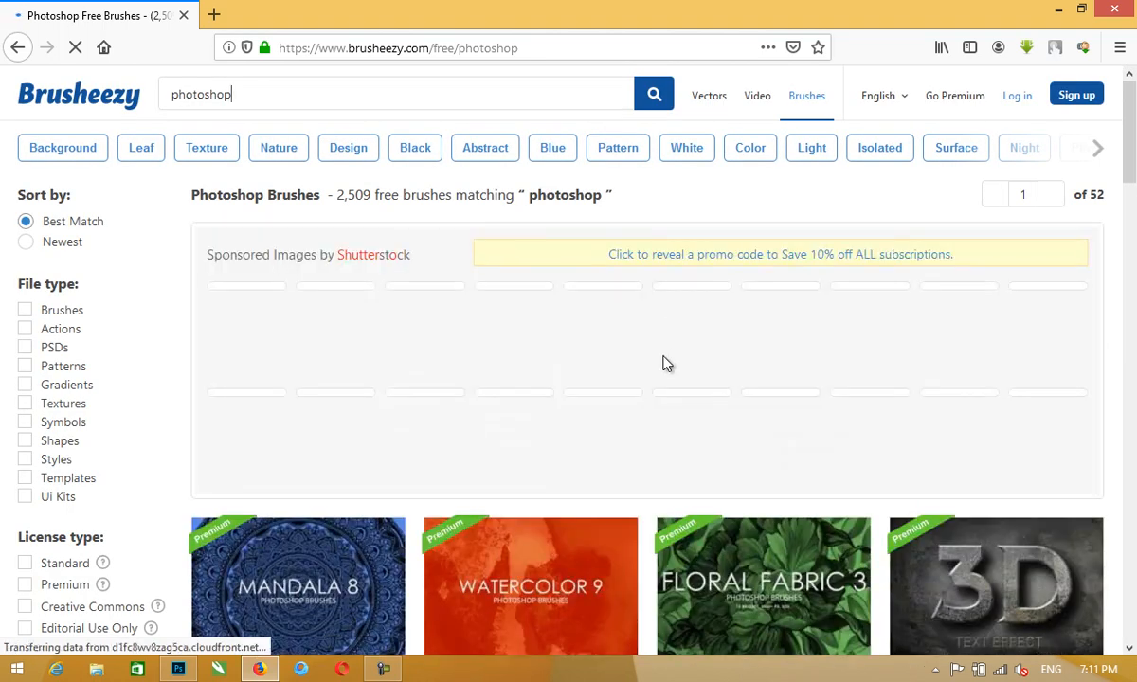
{"action": "scroll", "coordinate": [639, 360], "scroll_direction": "down", "scroll_amount": 8}
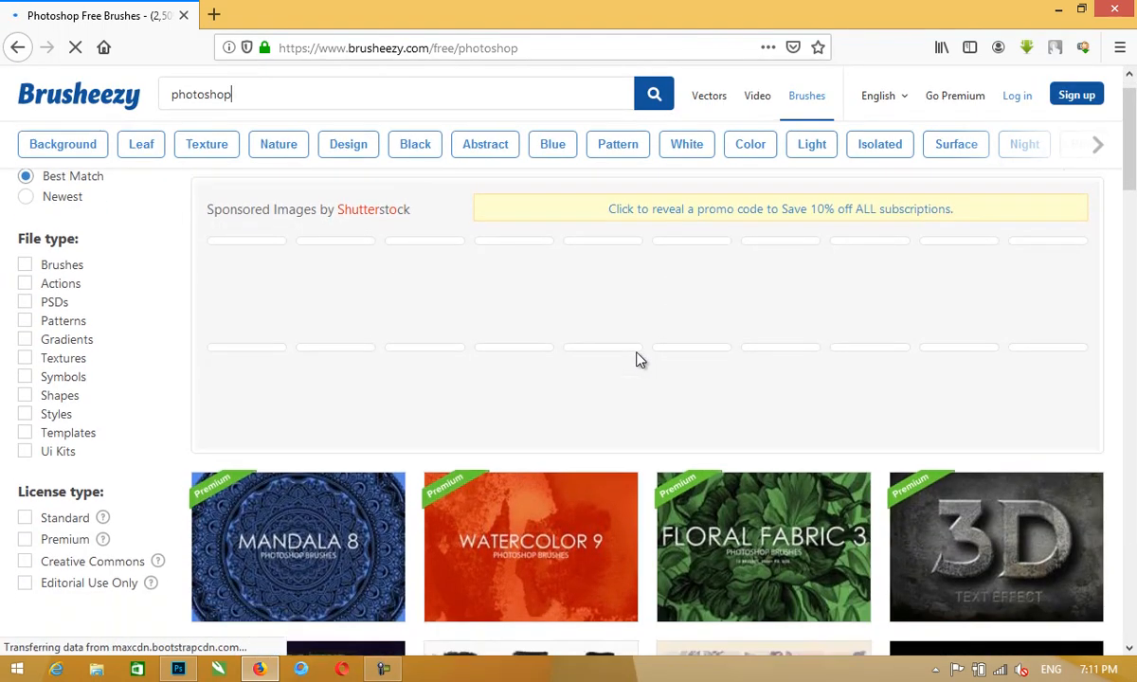
{"action": "scroll", "coordinate": [635, 361], "scroll_direction": "down", "scroll_amount": 5}
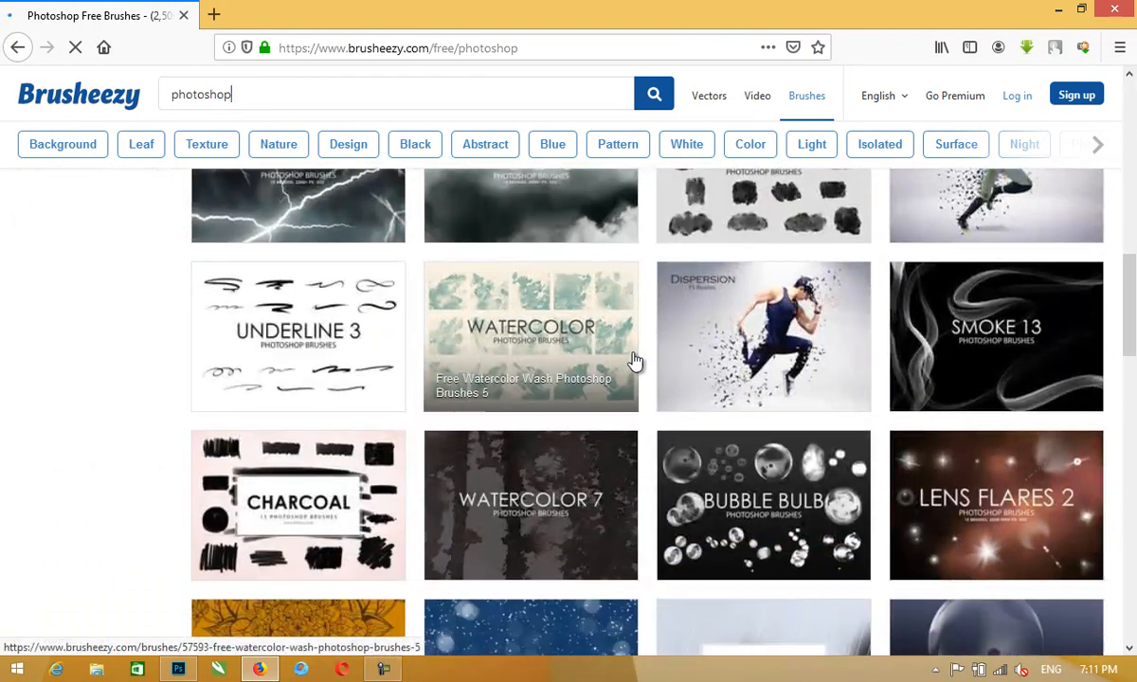
{"action": "scroll", "coordinate": [635, 361], "scroll_direction": "down", "scroll_amount": 2}
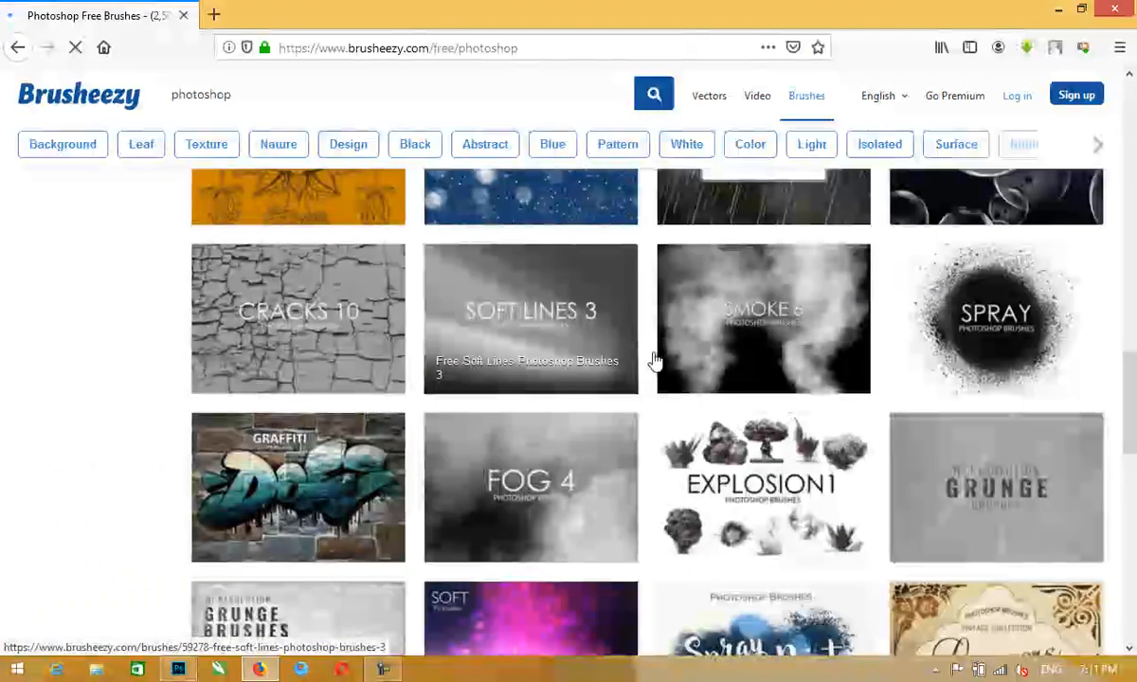
{"action": "scroll", "coordinate": [954, 304], "scroll_direction": "up", "scroll_amount": 1}
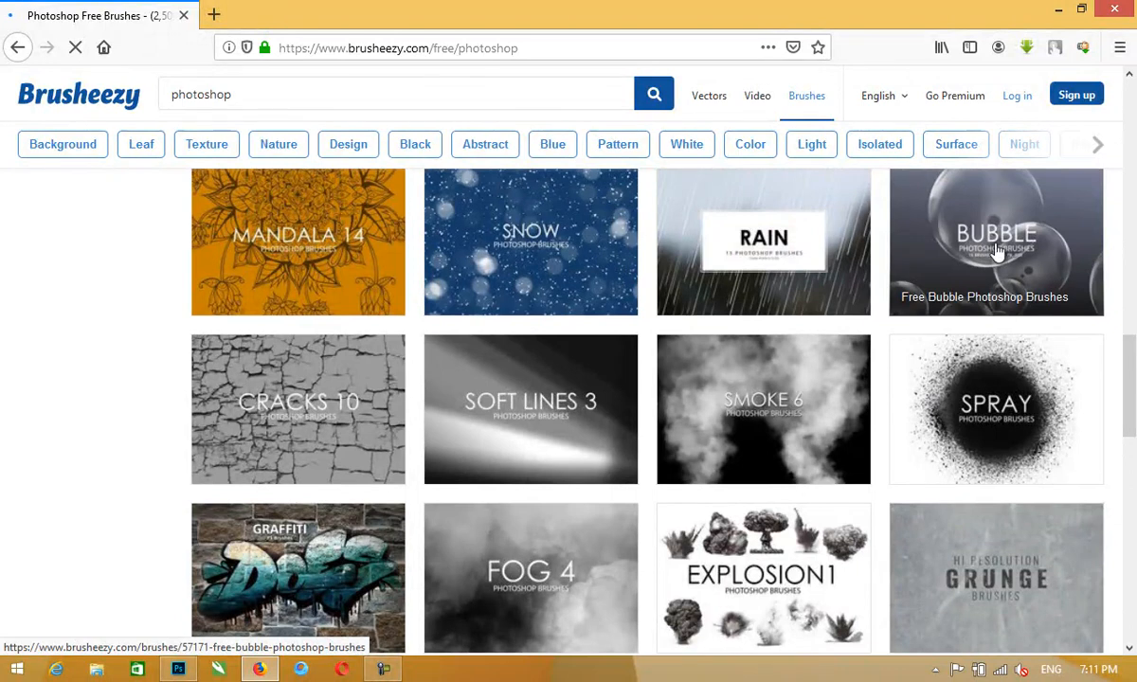
{"action": "scroll", "coordinate": [865, 512], "scroll_direction": "down", "scroll_amount": 1}
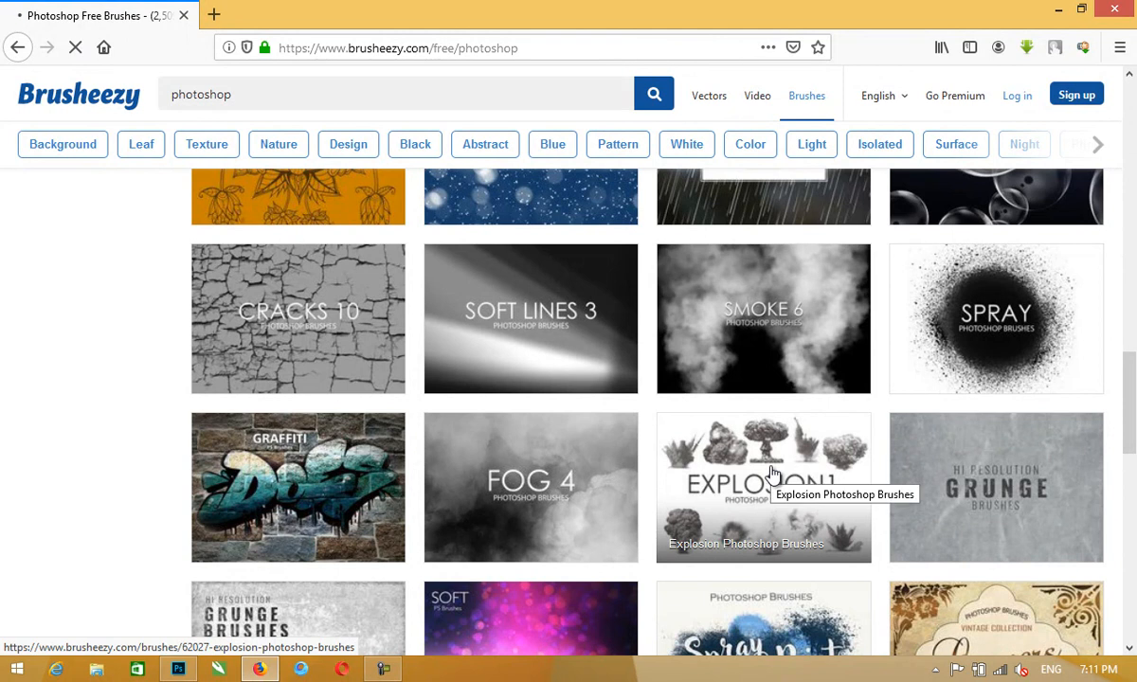
{"action": "left_click", "coordinate": [772, 472]}
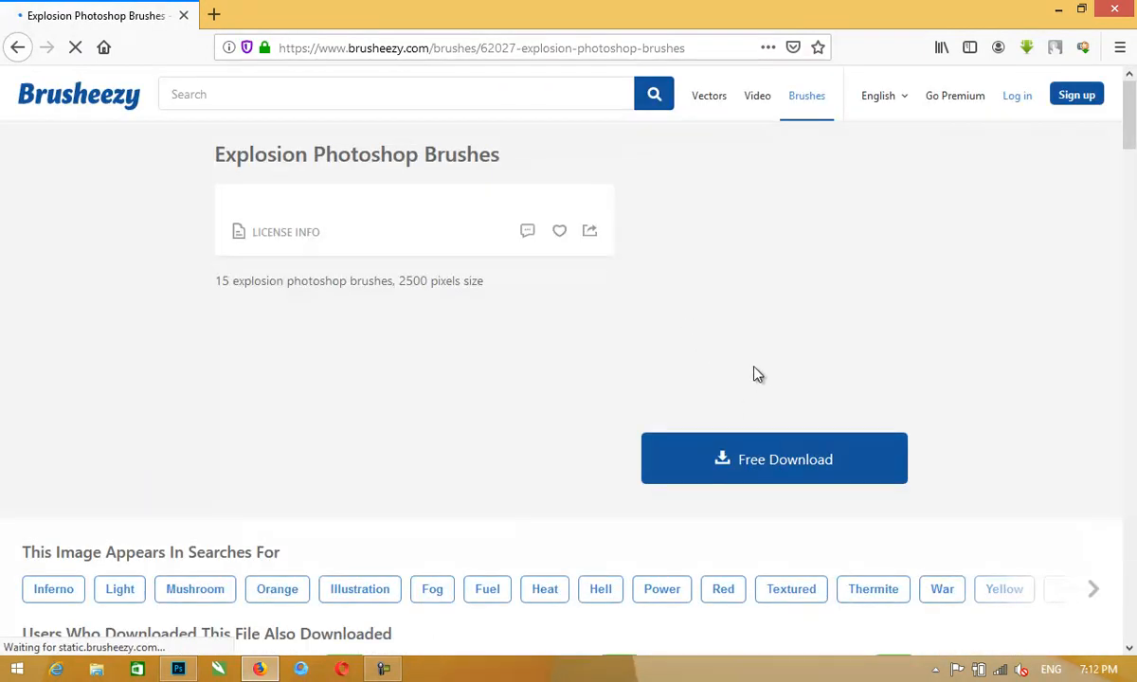
Request the free download of the Explosion Photoshop Brushes and choose to save the zip file
{"action": "left_click", "coordinate": [777, 473]}
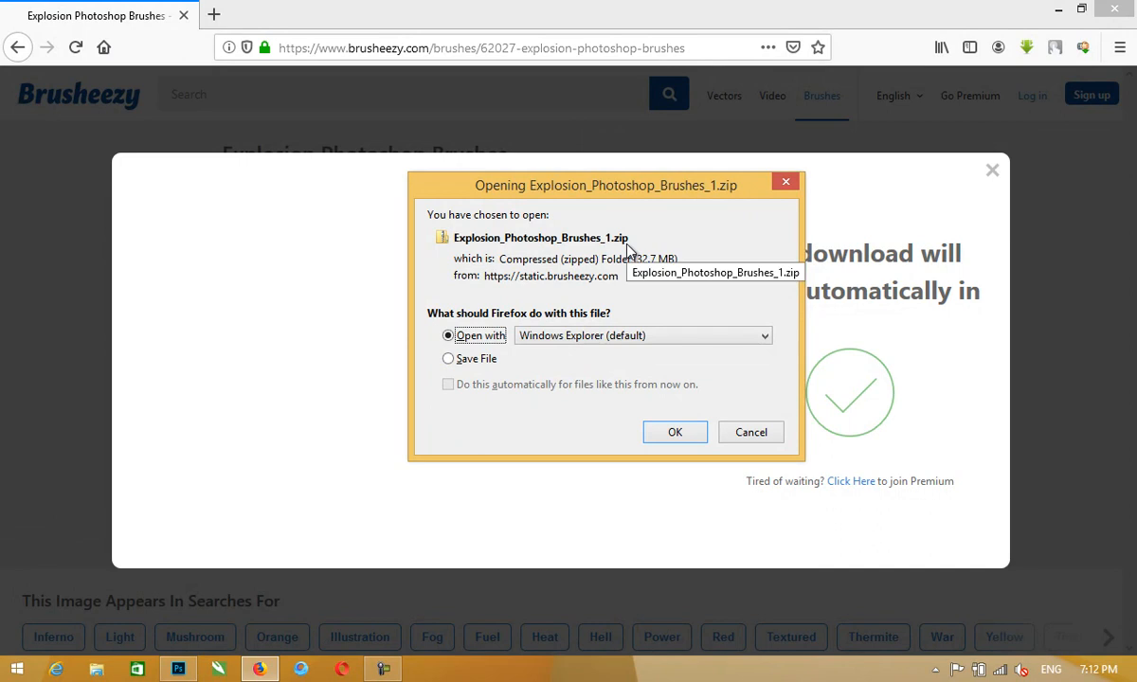
{"action": "left_click", "coordinate": [488, 361]}
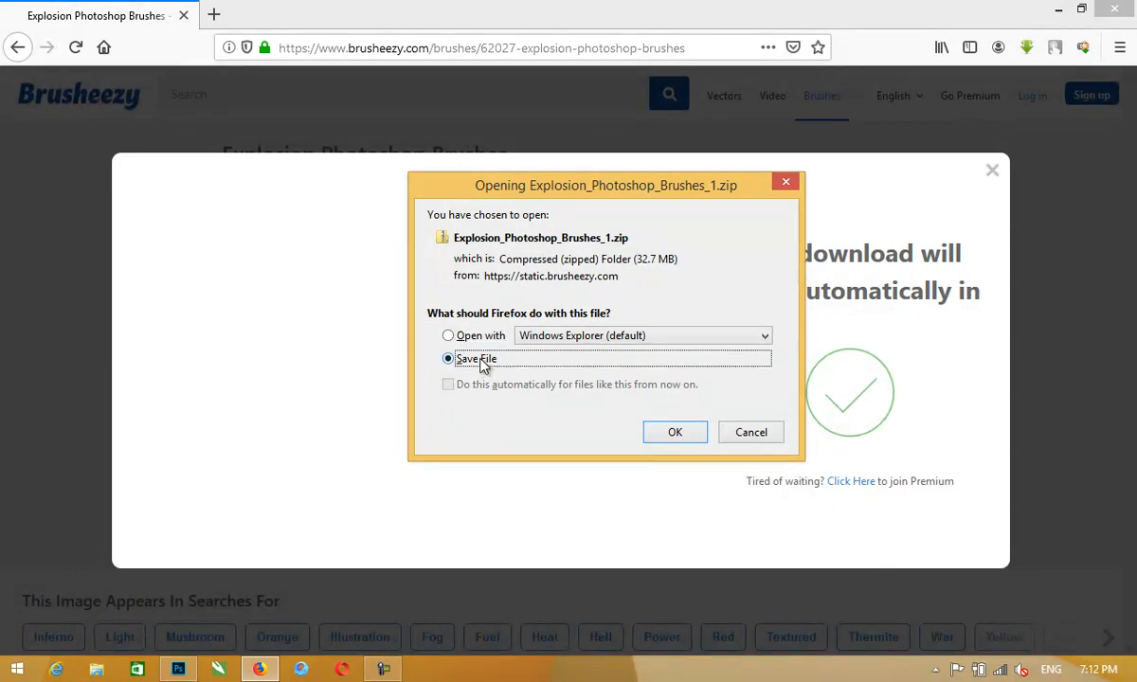
{"action": "left_click", "coordinate": [686, 433]}
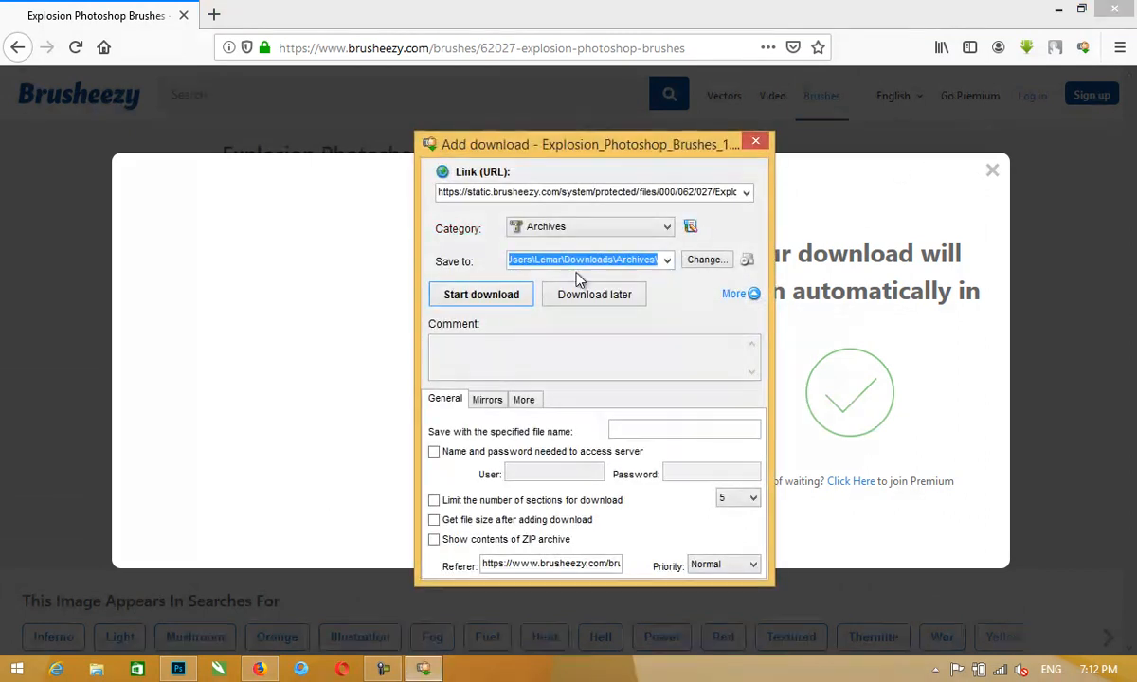
Set the download's save location to the Desktop, start the download, and put the progress window and download notice out of the way
{"action": "left_click", "coordinate": [705, 259]}
{"action": "left_click", "coordinate": [372, 267]}
{"action": "left_click", "coordinate": [476, 441]}
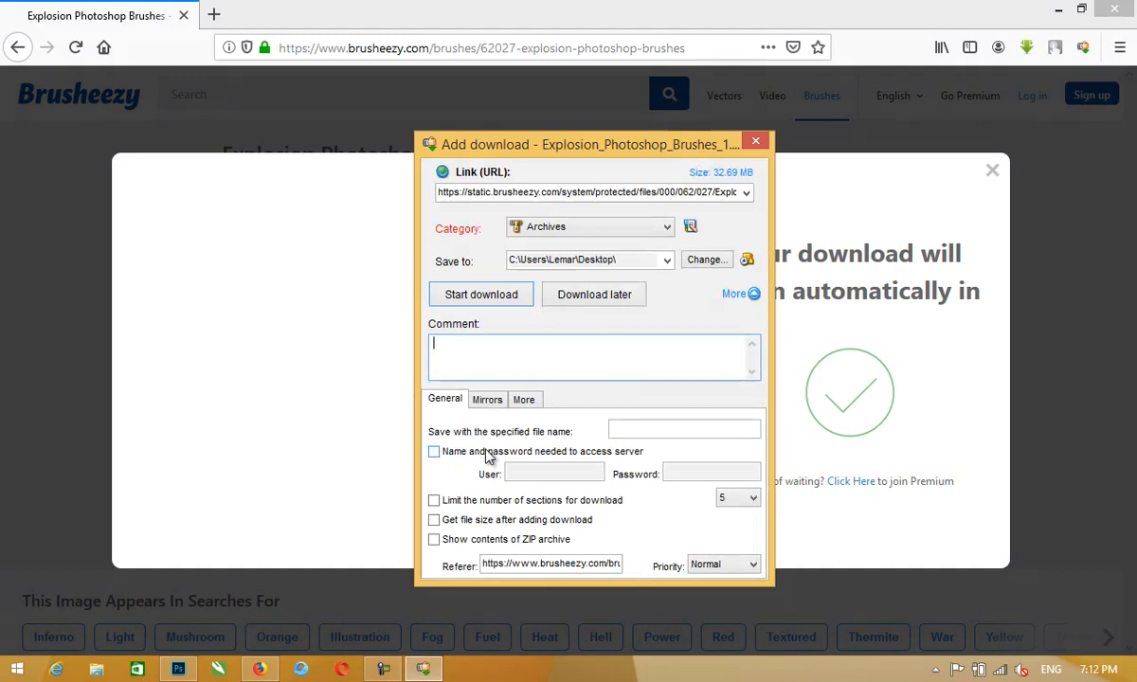
{"action": "left_click", "coordinate": [485, 297]}
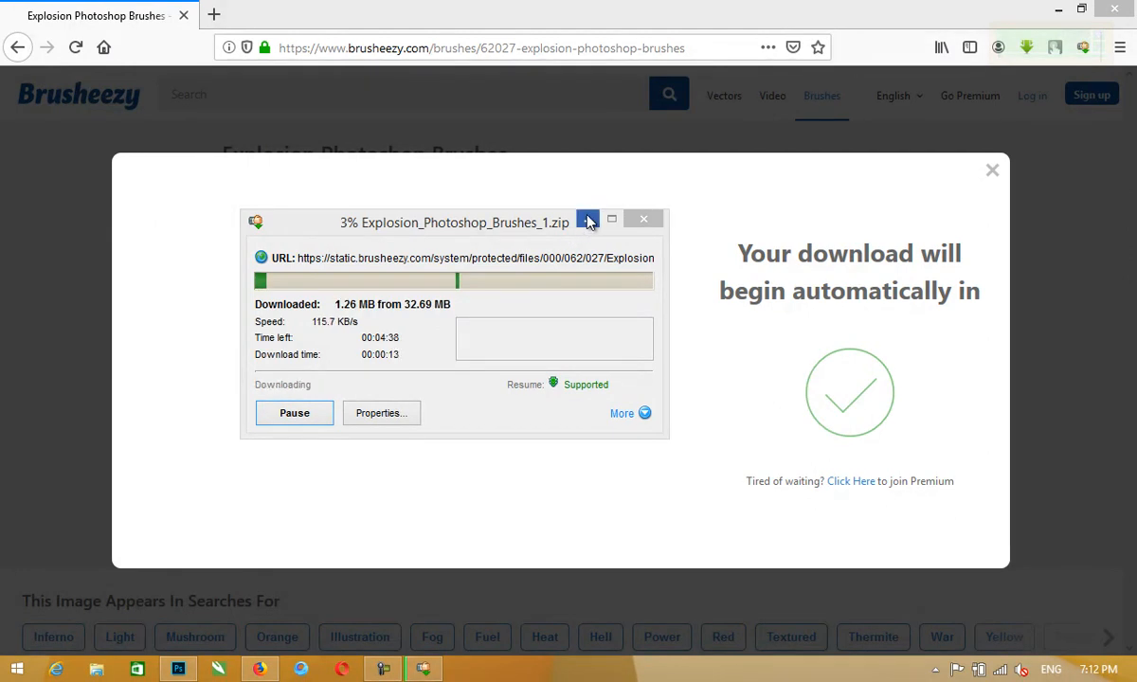
{"action": "left_click", "coordinate": [589, 221]}
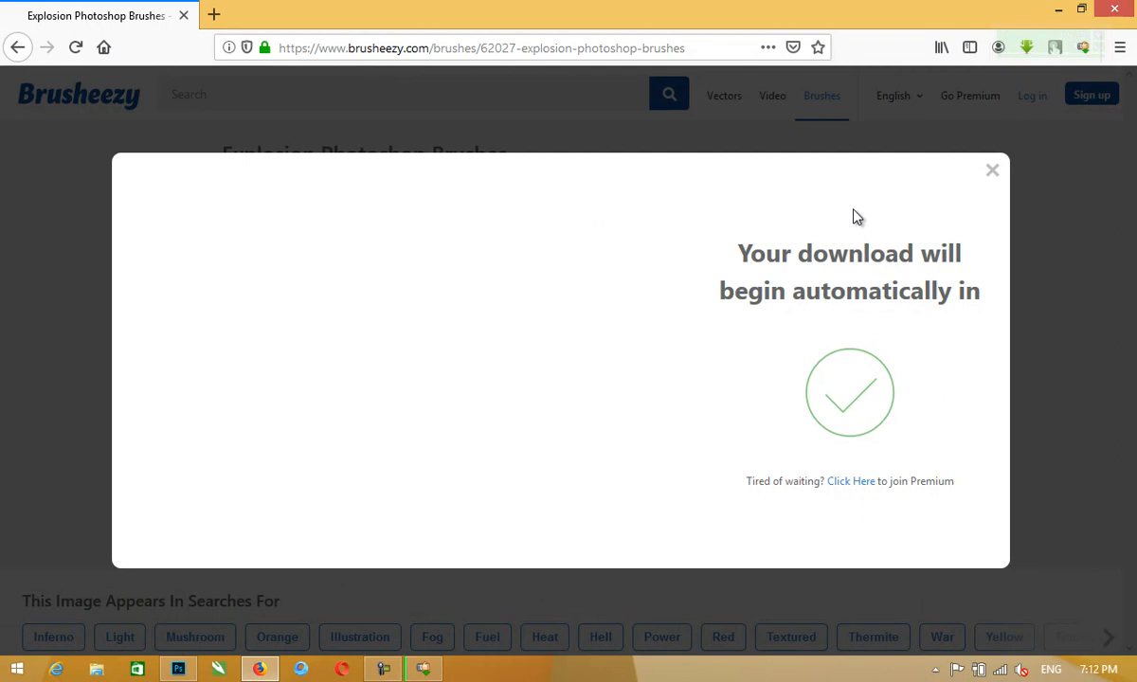
{"action": "left_click", "coordinate": [992, 171]}
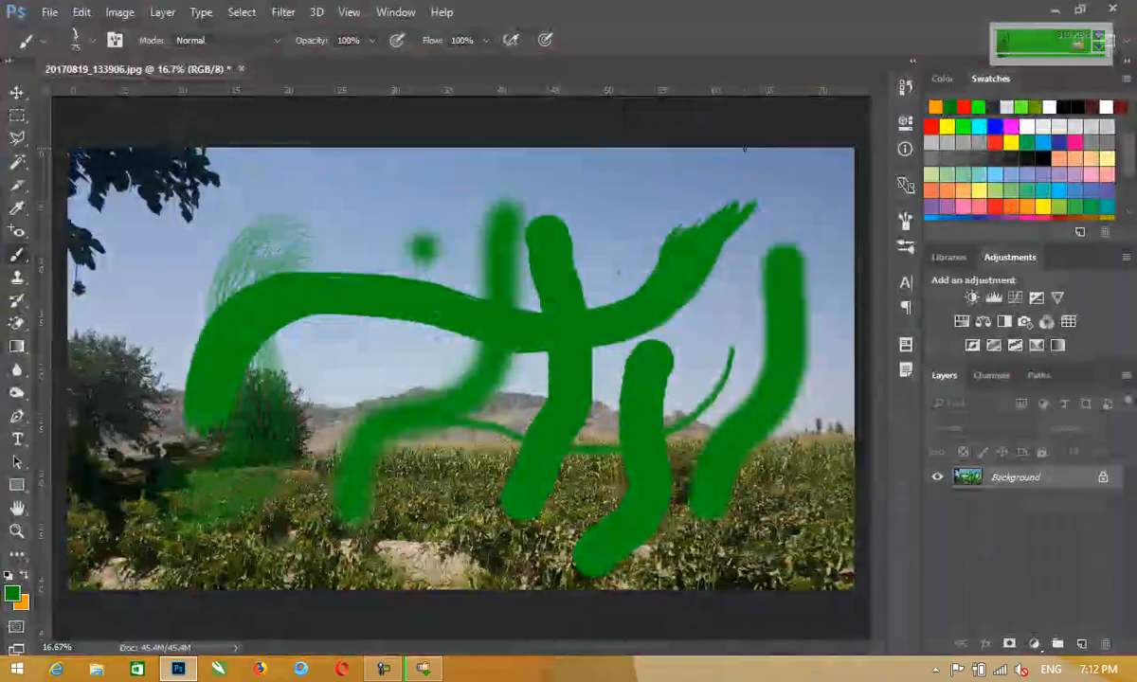
Quit Photoshop without saving the changes to 20170819_133906.jpg and refresh the desktop
{"action": "key", "text": "ctrl+q"}
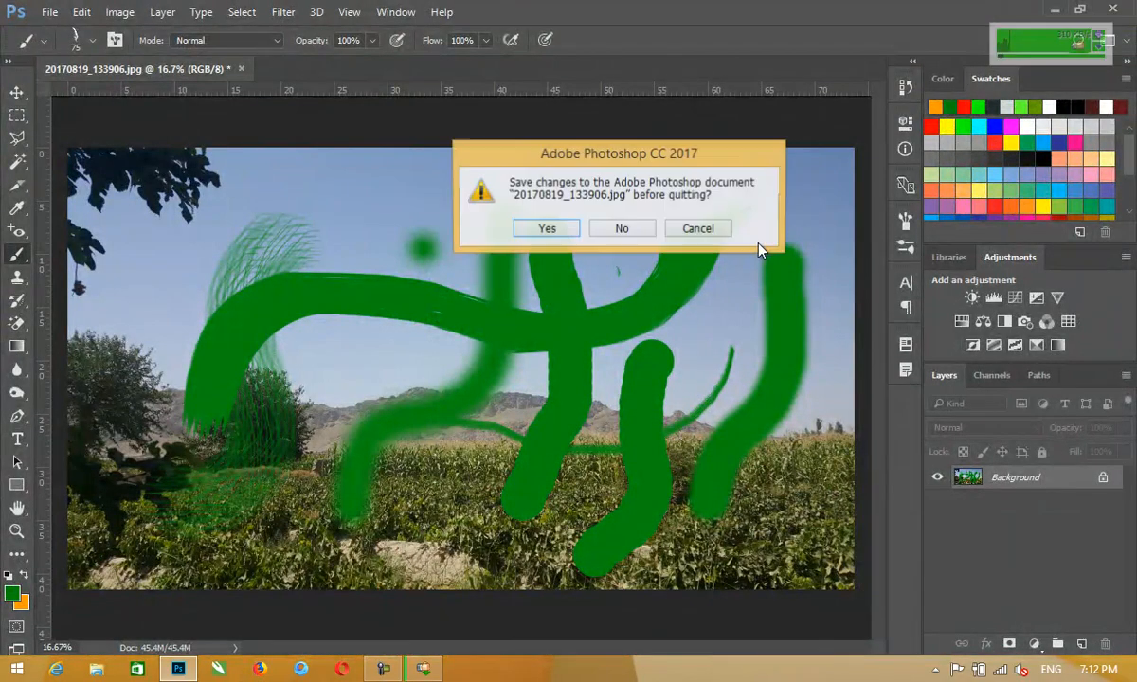
{"action": "left_click", "coordinate": [639, 236]}
{"action": "right_click", "coordinate": [641, 171]}
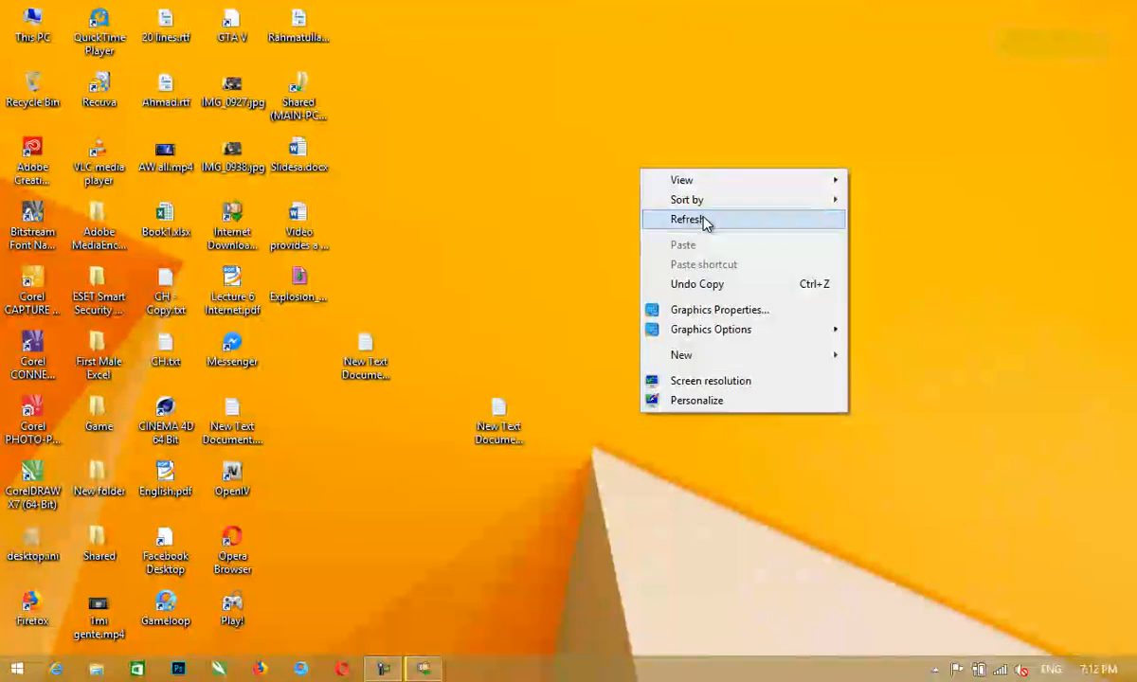
{"action": "left_click", "coordinate": [703, 218]}
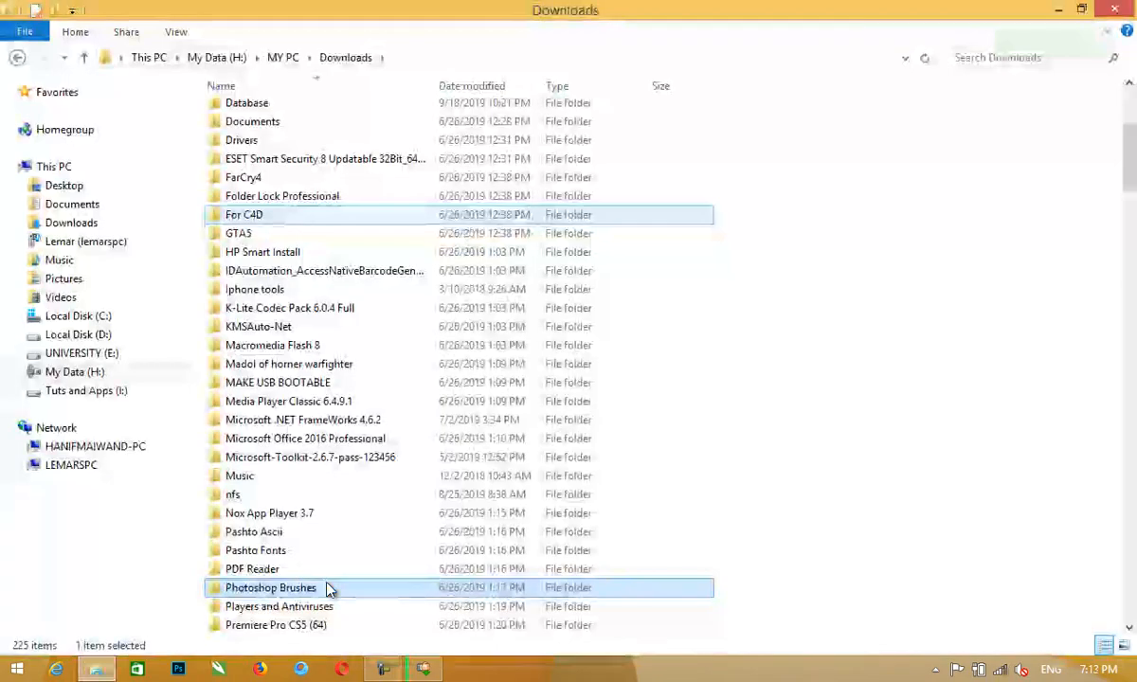
Open the Photoshop Brushes folder in Downloads on drive H and check the contents of its WinRAR subfolder
{"action": "double_click", "coordinate": [384, 589]}
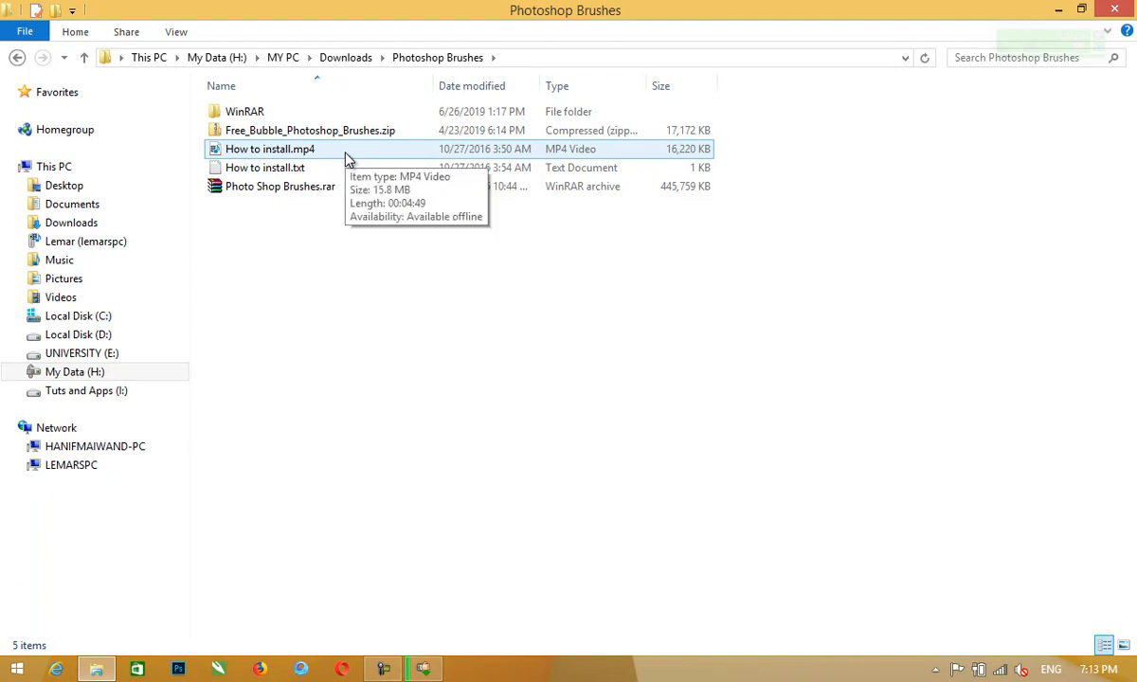
{"action": "left_click", "coordinate": [328, 194]}
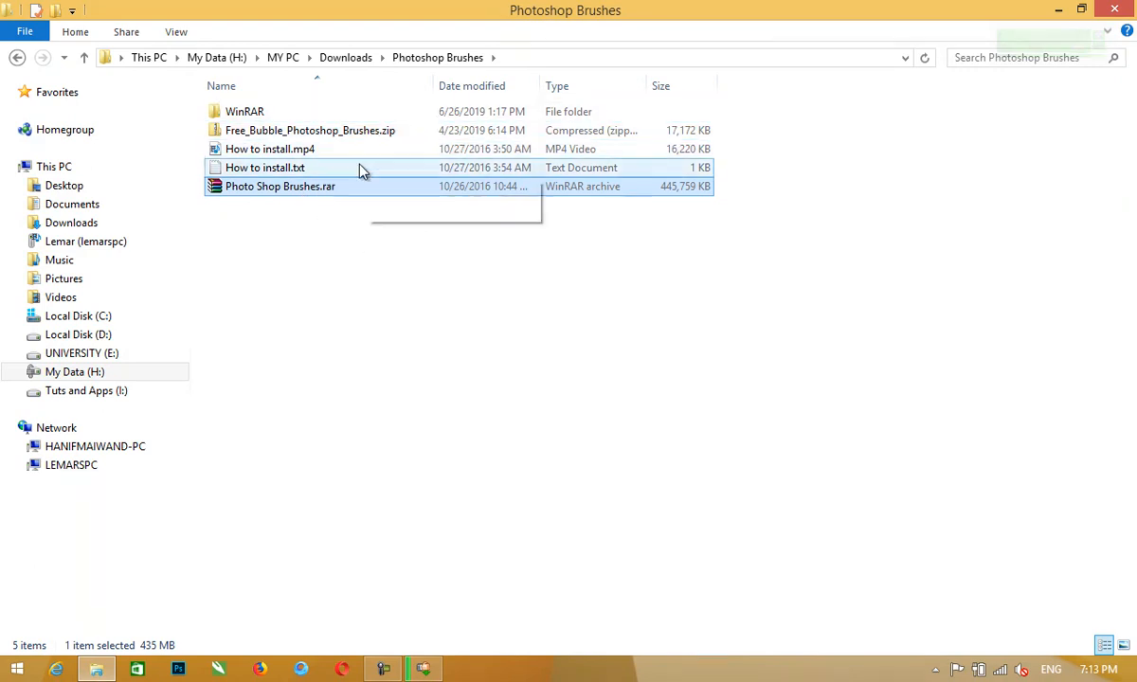
{"action": "double_click", "coordinate": [279, 112]}
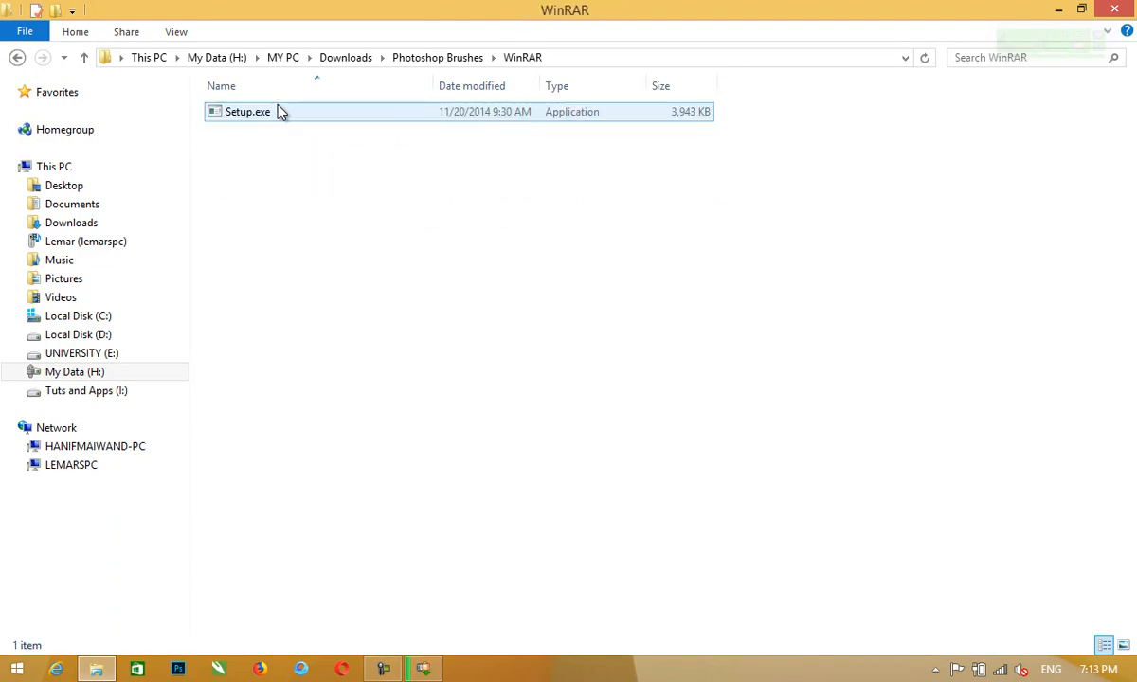
{"action": "left_click", "coordinate": [17, 56]}
Extract Photo Shop Brushes.rar directly into the Photoshop Brushes folder
{"action": "left_click", "coordinate": [343, 189]}
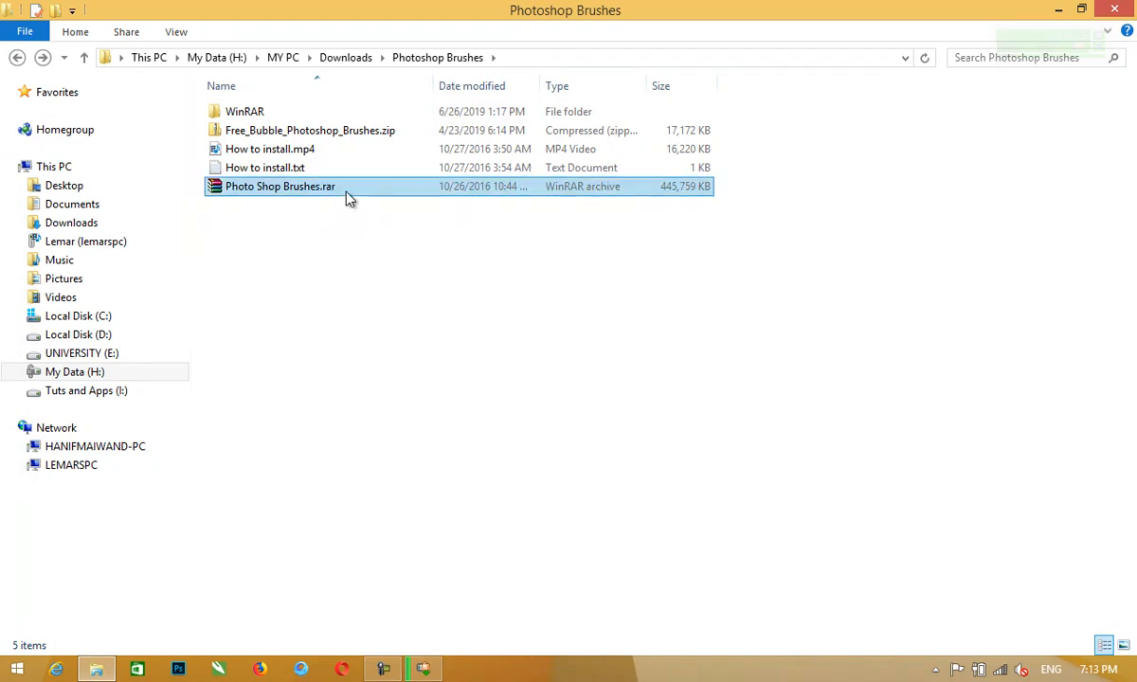
{"action": "right_click", "coordinate": [347, 194]}
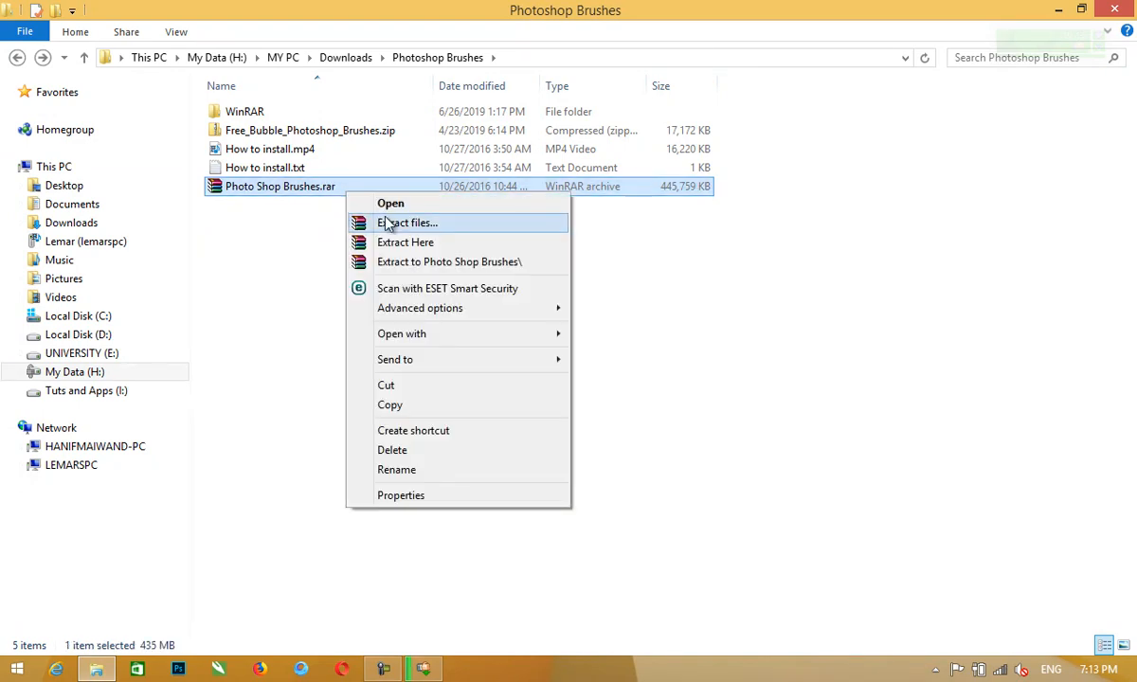
{"action": "left_click", "coordinate": [437, 244]}
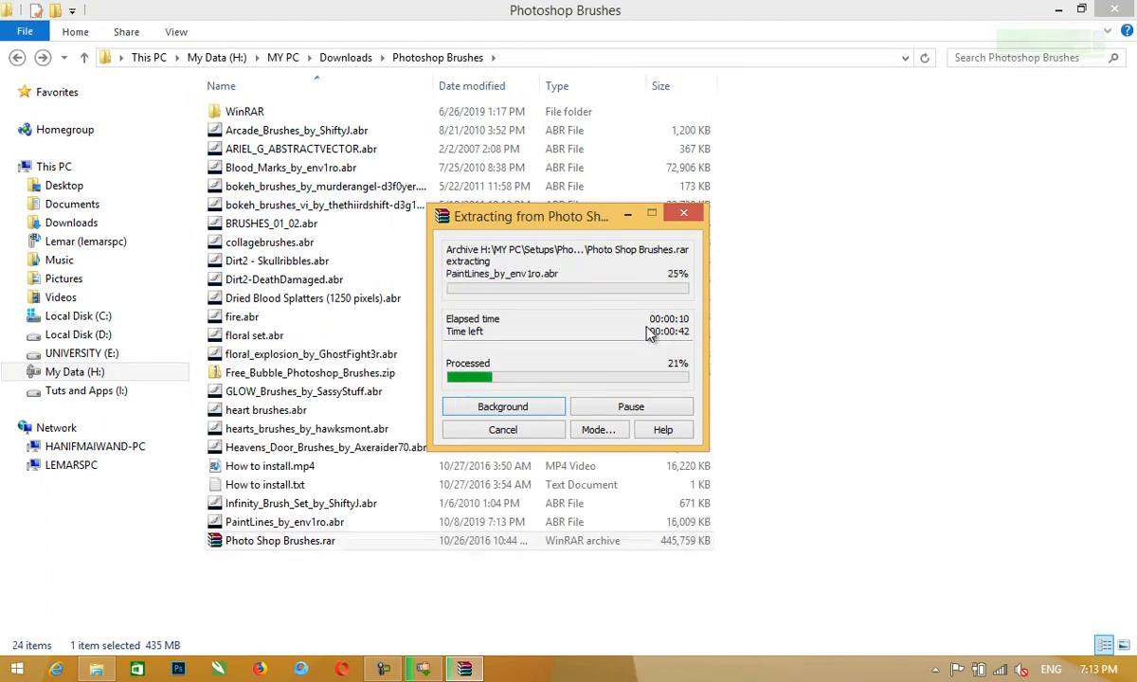
Cancel the running archive extraction and sort the Photoshop Brushes folder by type
{"action": "left_click", "coordinate": [502, 430]}
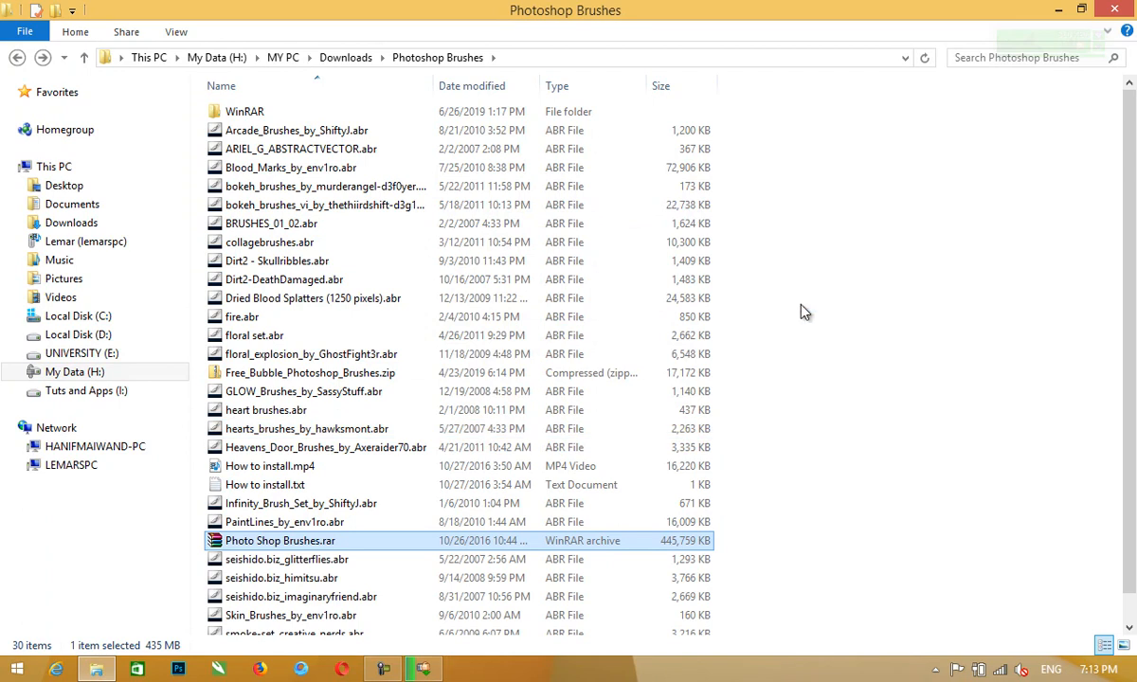
{"action": "right_click", "coordinate": [825, 295]}
{"action": "mouse_move", "coordinate": [875, 327]}
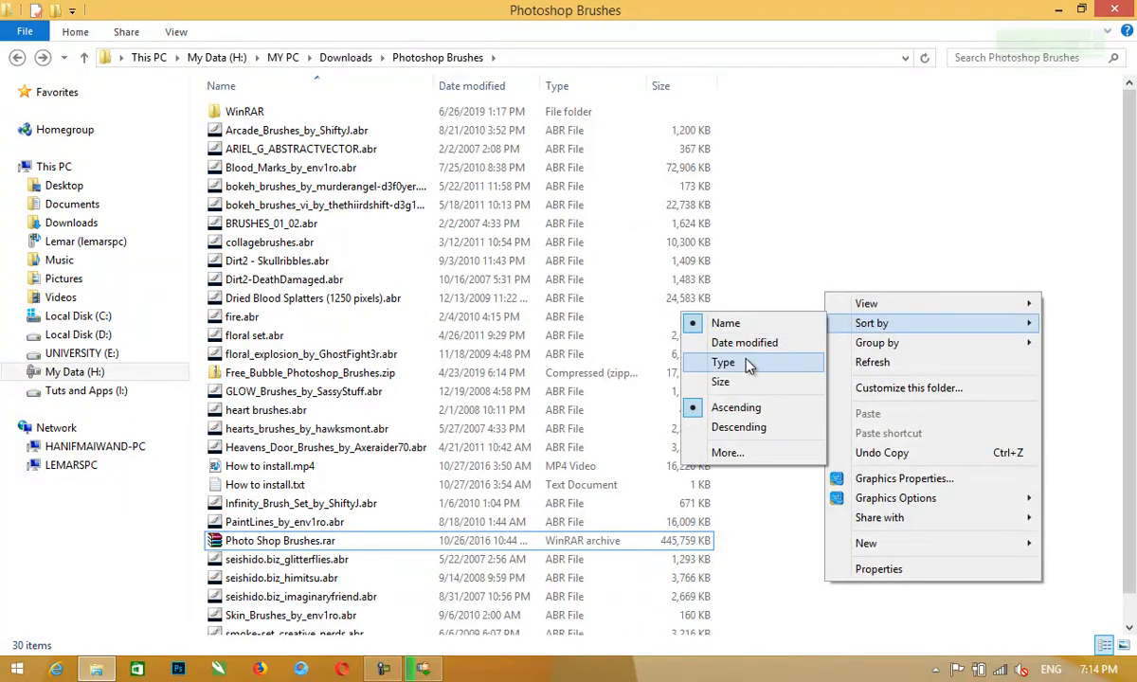
{"action": "left_click", "coordinate": [717, 361]}
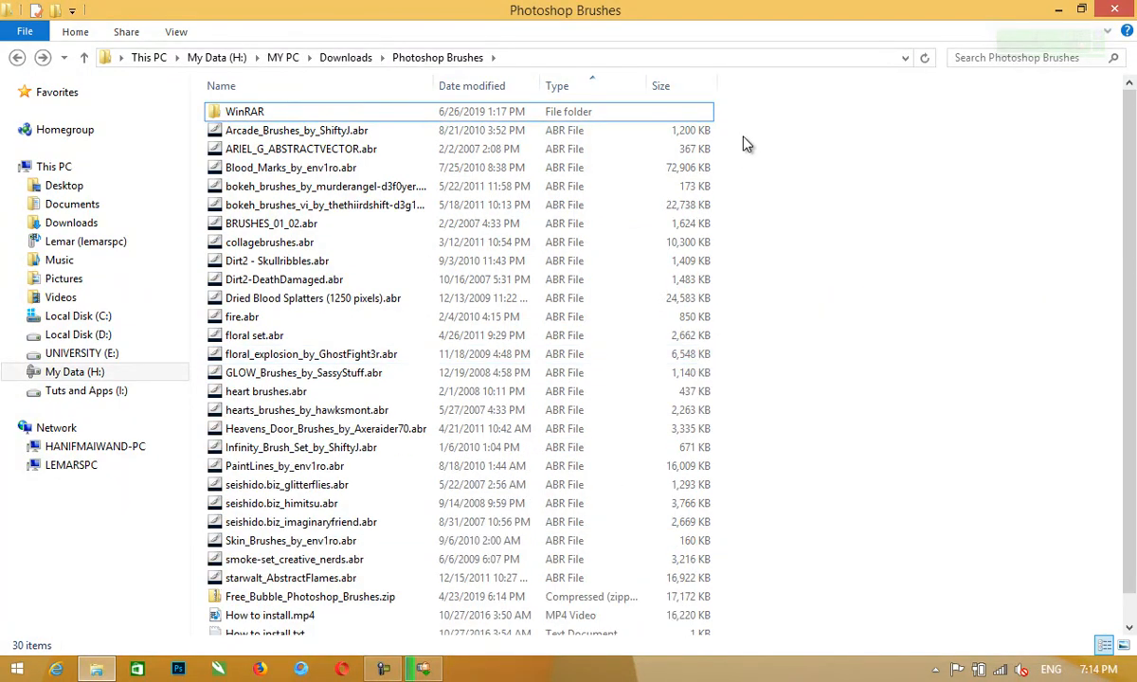
Copy all the ABR files in the folder, from Arcade_Brushes_by_ShiftyJ.abr through starwalt_AbstractFlames.abr
{"action": "left_click_drag", "start_coordinate": [749, 131], "coordinate": [225, 578]}
{"action": "right_click", "coordinate": [225, 577]}
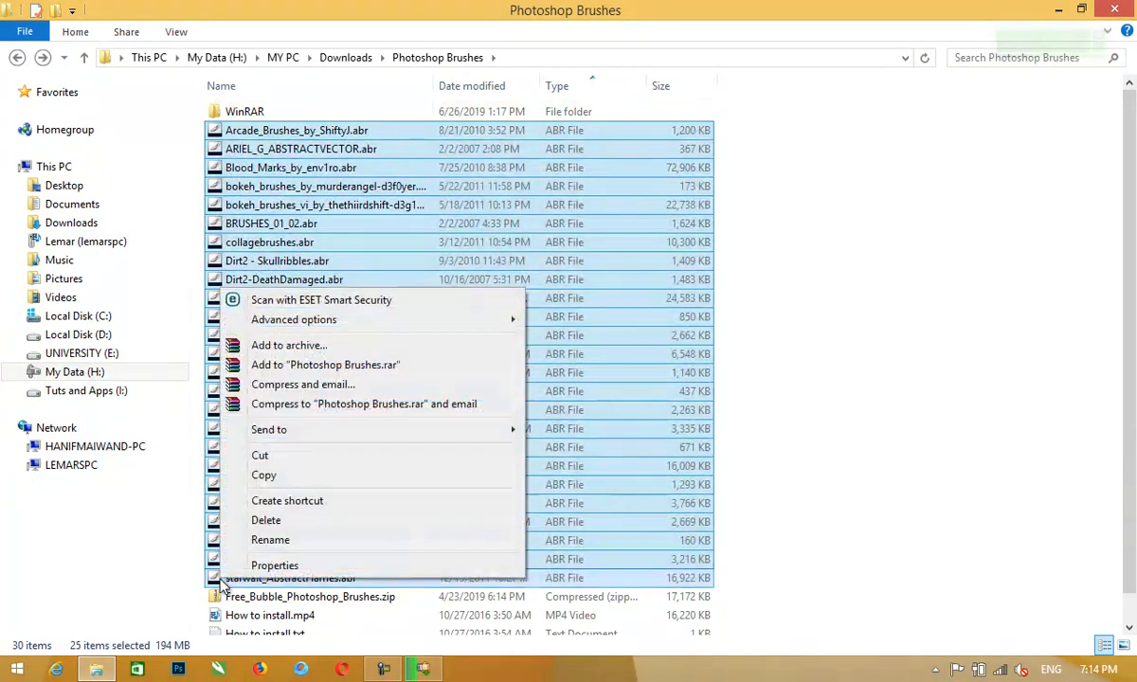
{"action": "left_click", "coordinate": [275, 481]}
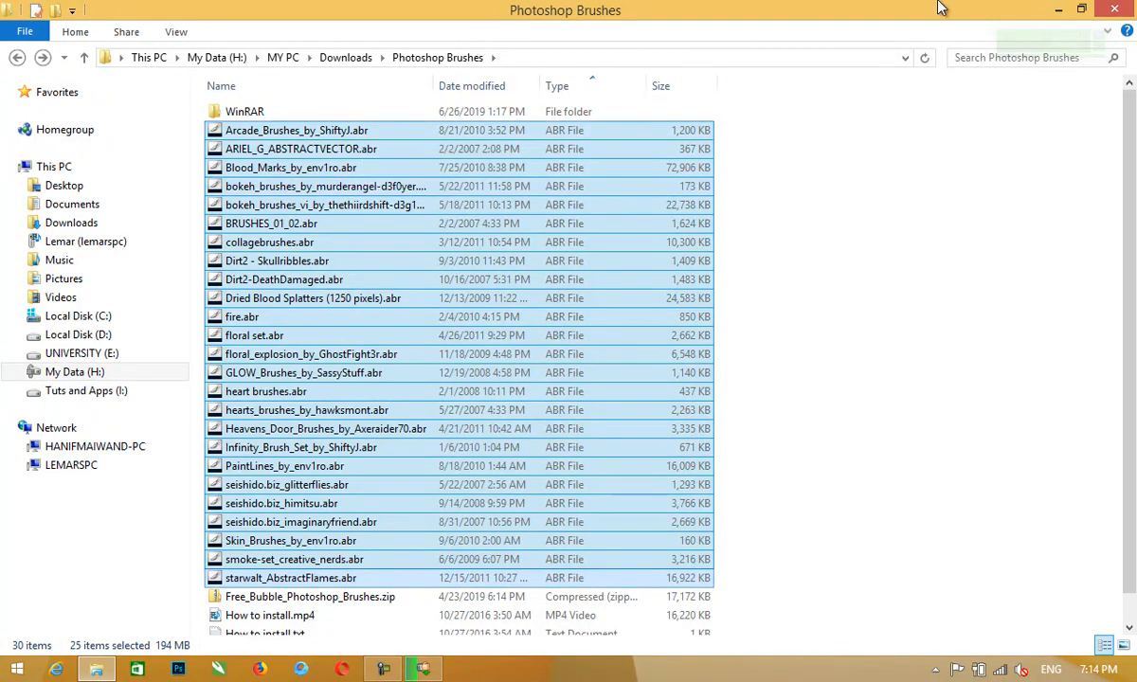
Return to the desktop and open the Program Files folder on Local Disk (C:), not Program Files (x86)
{"action": "key", "text": "super+d"}
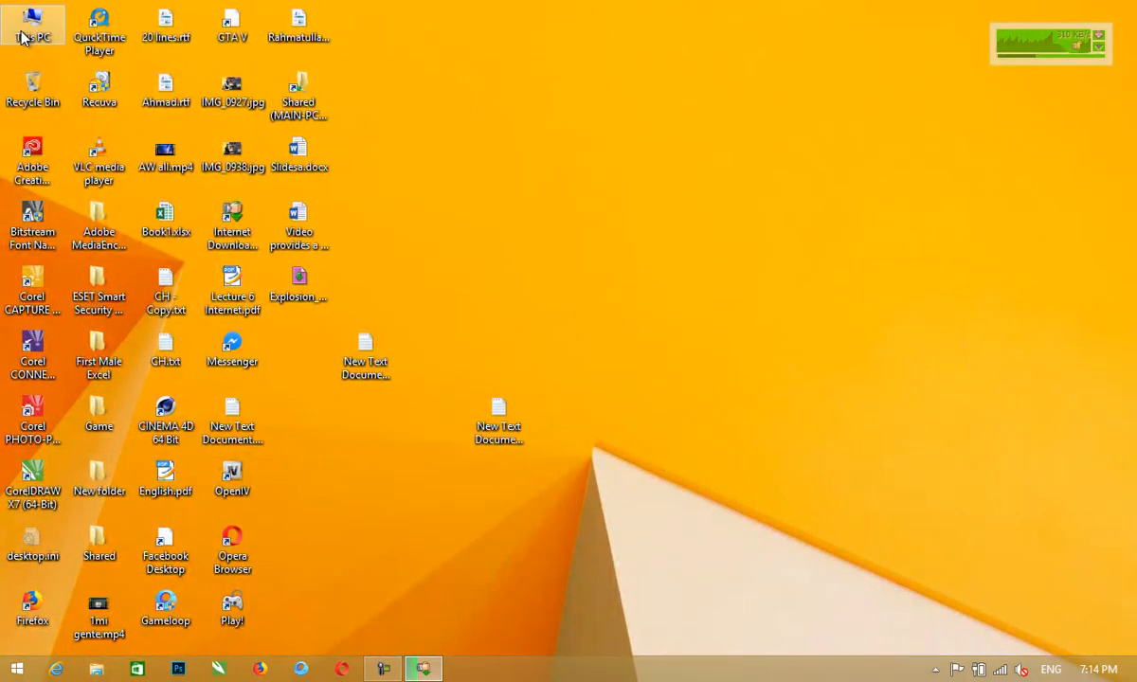
{"action": "double_click", "coordinate": [26, 36]}
{"action": "double_click", "coordinate": [376, 241]}
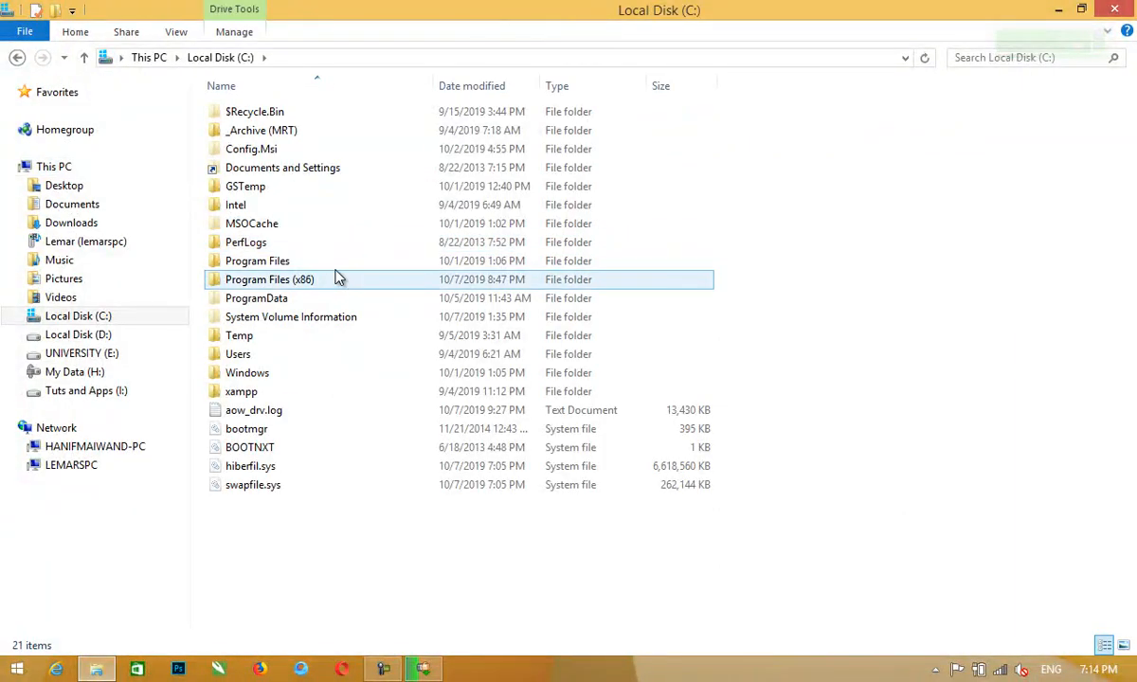
{"action": "left_click", "coordinate": [336, 268]}
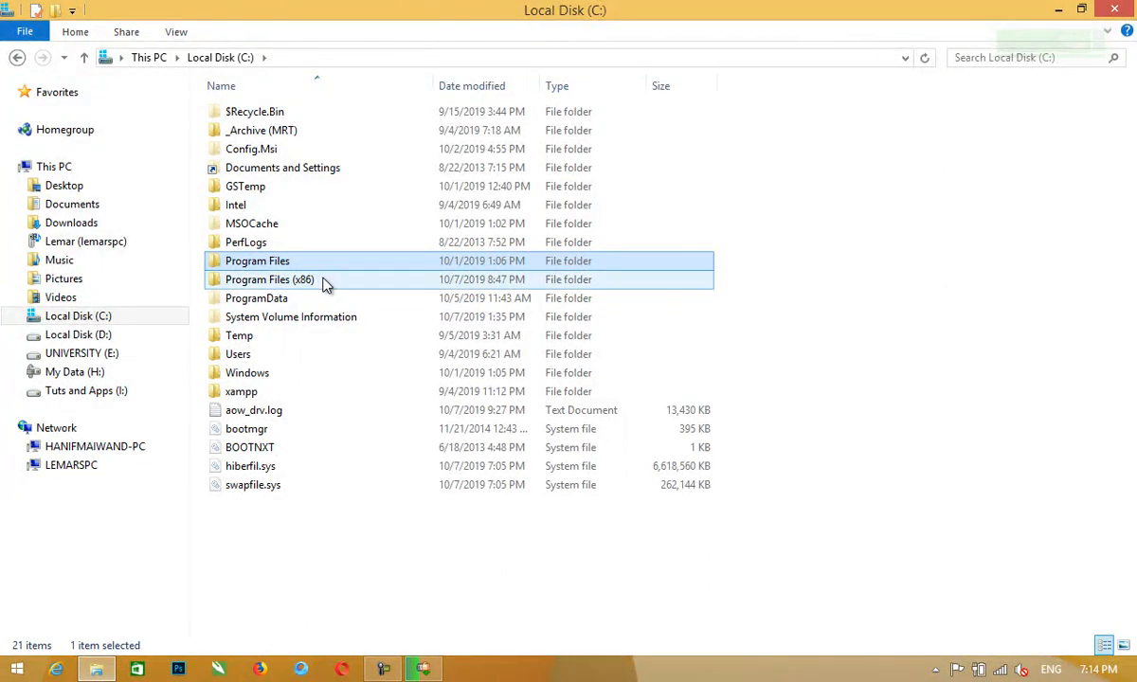
{"action": "left_click", "coordinate": [318, 282]}
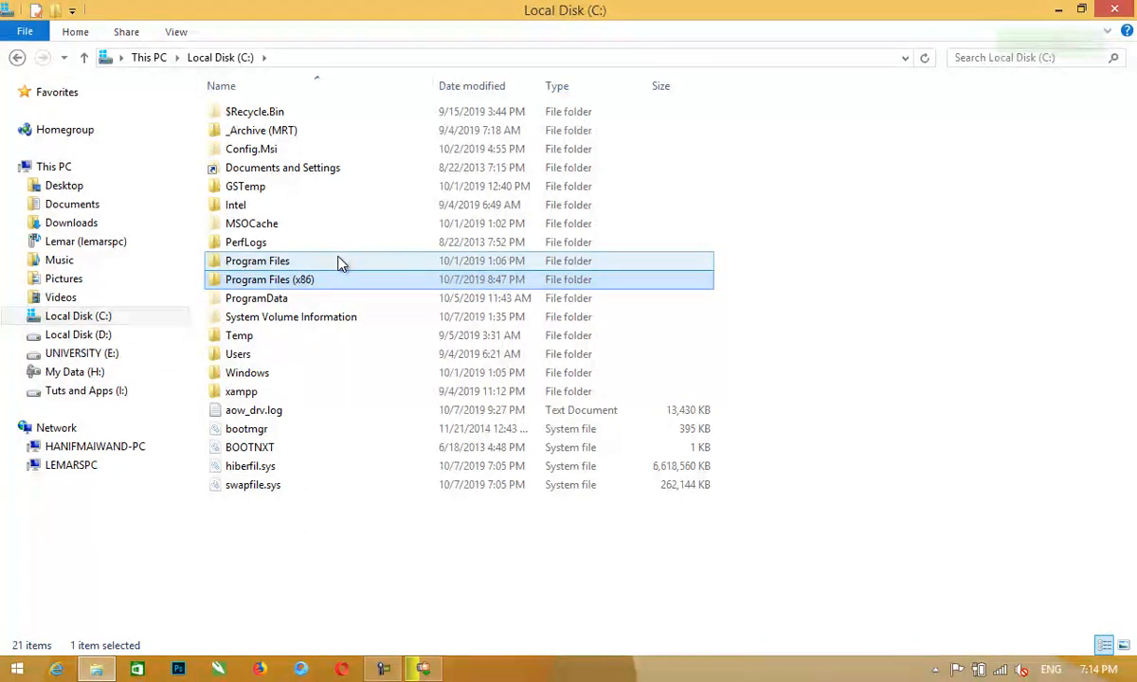
{"action": "left_click", "coordinate": [340, 262]}
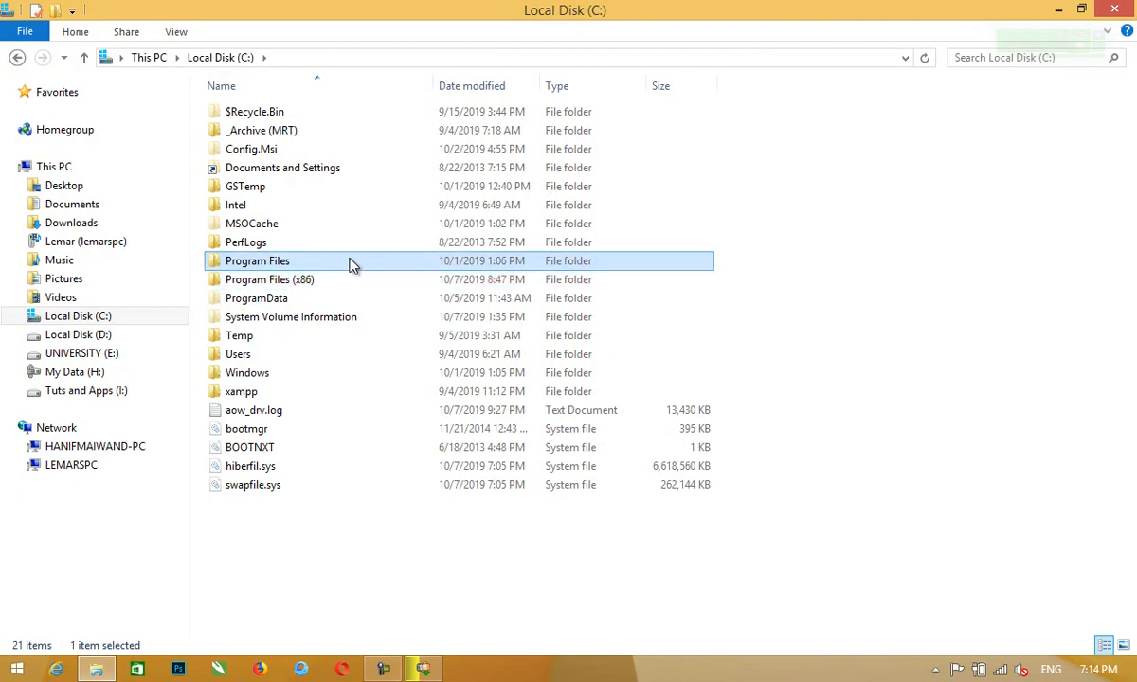
{"action": "double_click", "coordinate": [347, 268]}
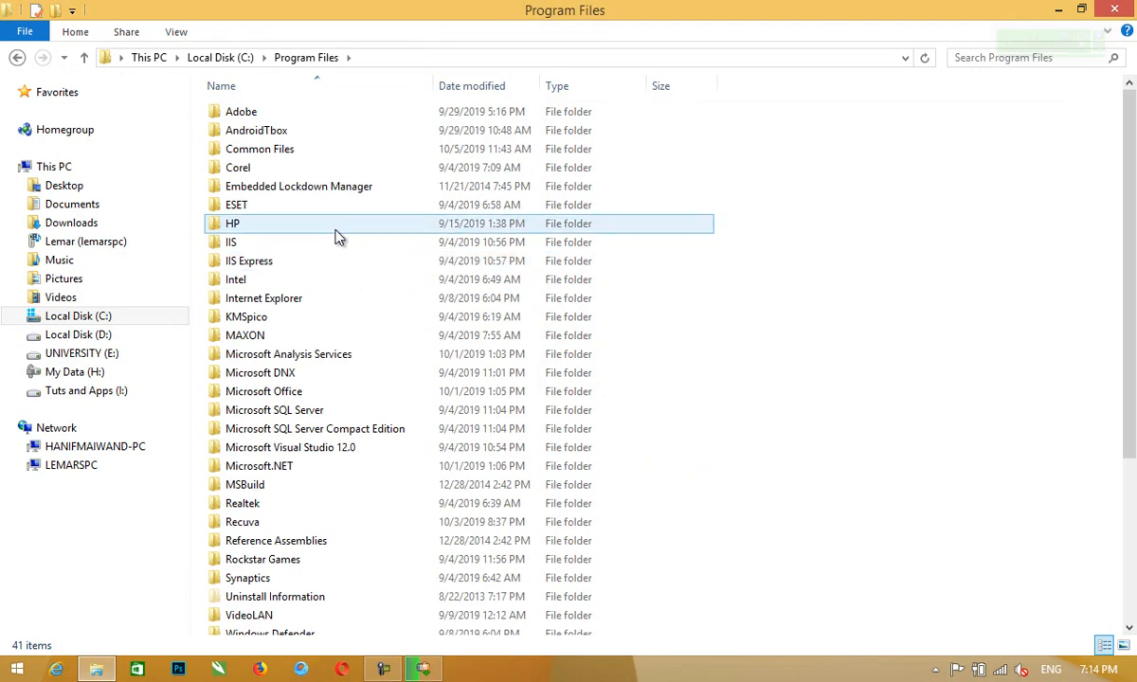
Paste the copied brush files into the Adobe > Adobe Photoshop CC 2017 > Presets > Brushes folder
{"action": "double_click", "coordinate": [303, 112]}
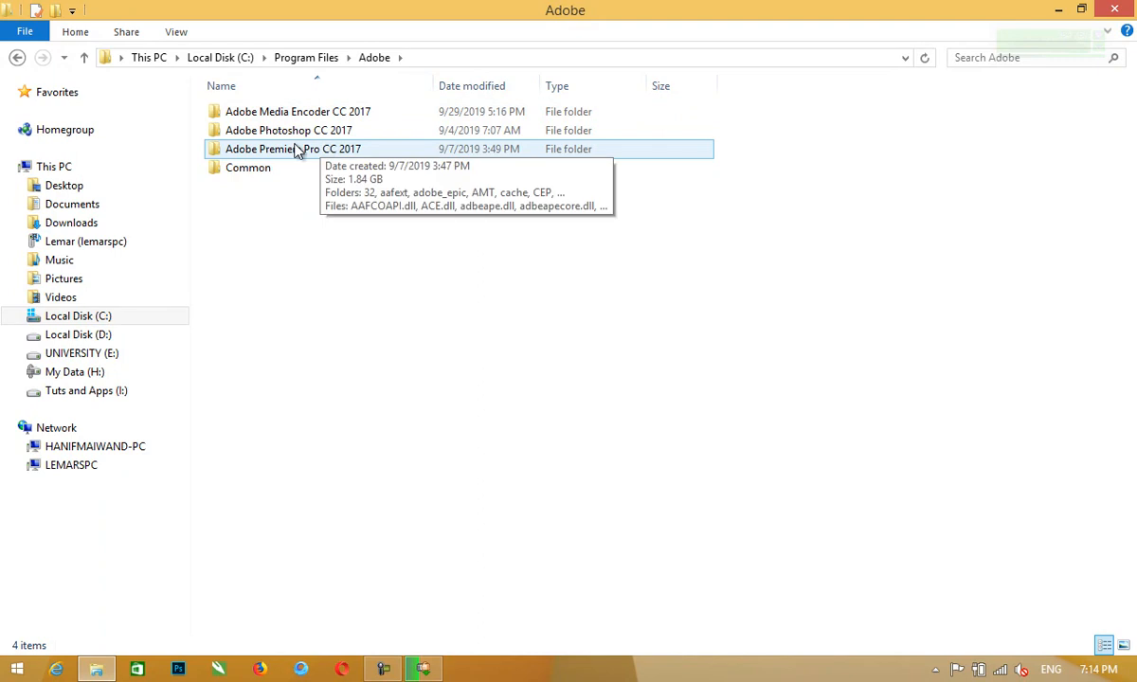
{"action": "double_click", "coordinate": [296, 139]}
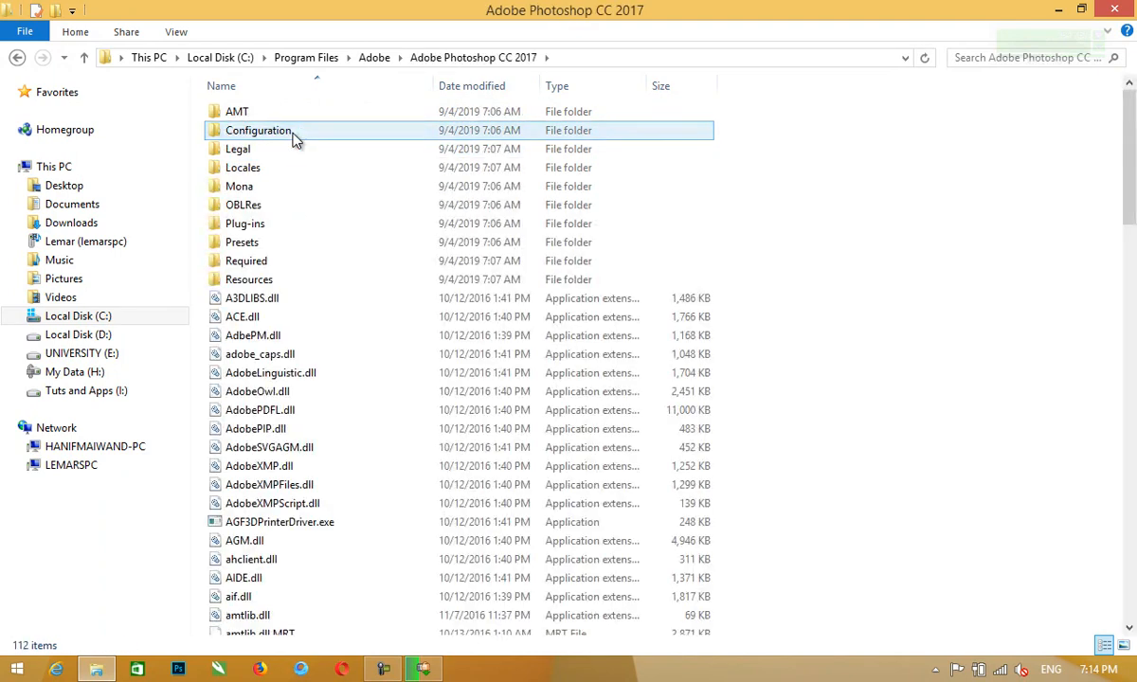
{"action": "double_click", "coordinate": [285, 244]}
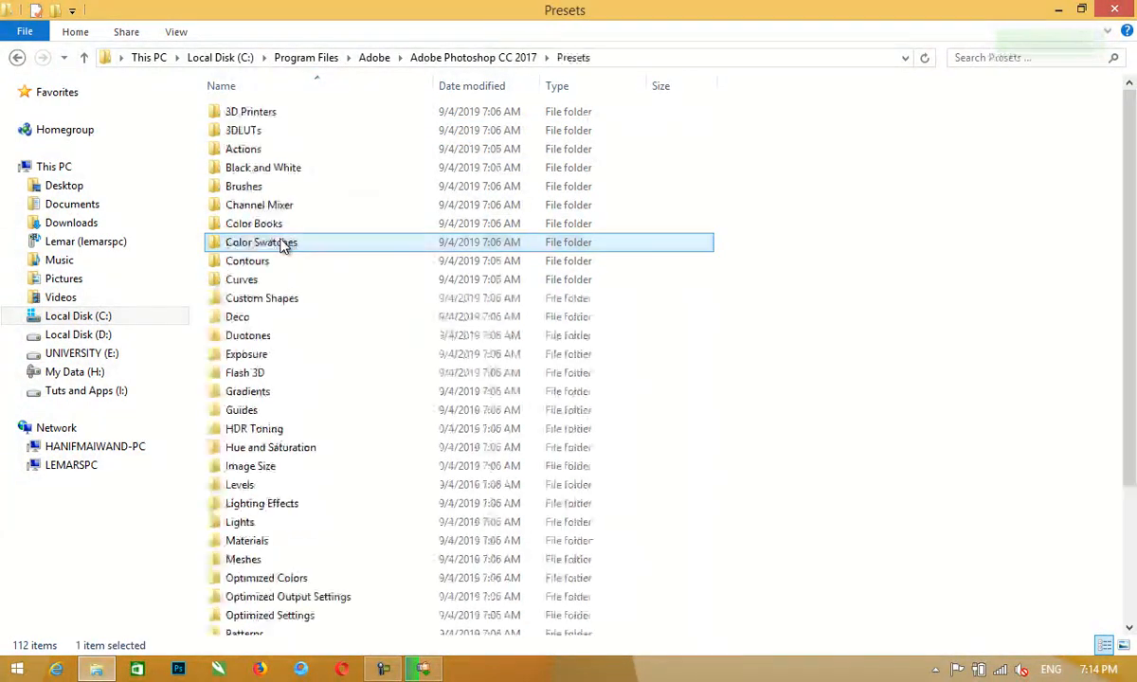
{"action": "double_click", "coordinate": [295, 190]}
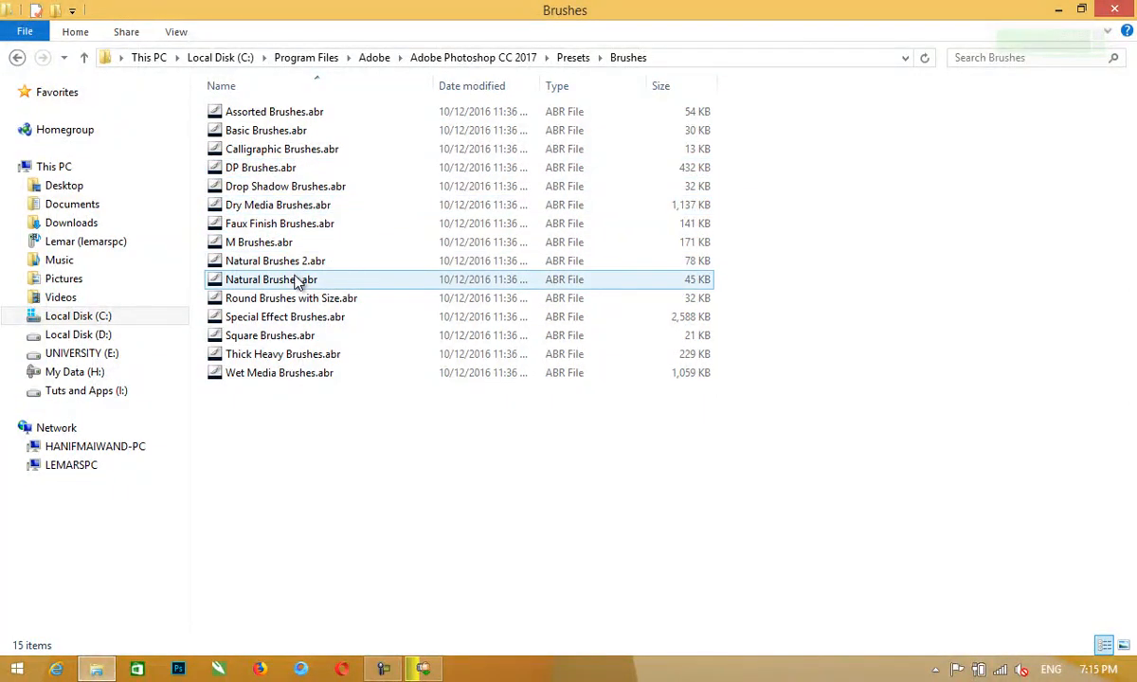
{"action": "right_click", "coordinate": [294, 420]}
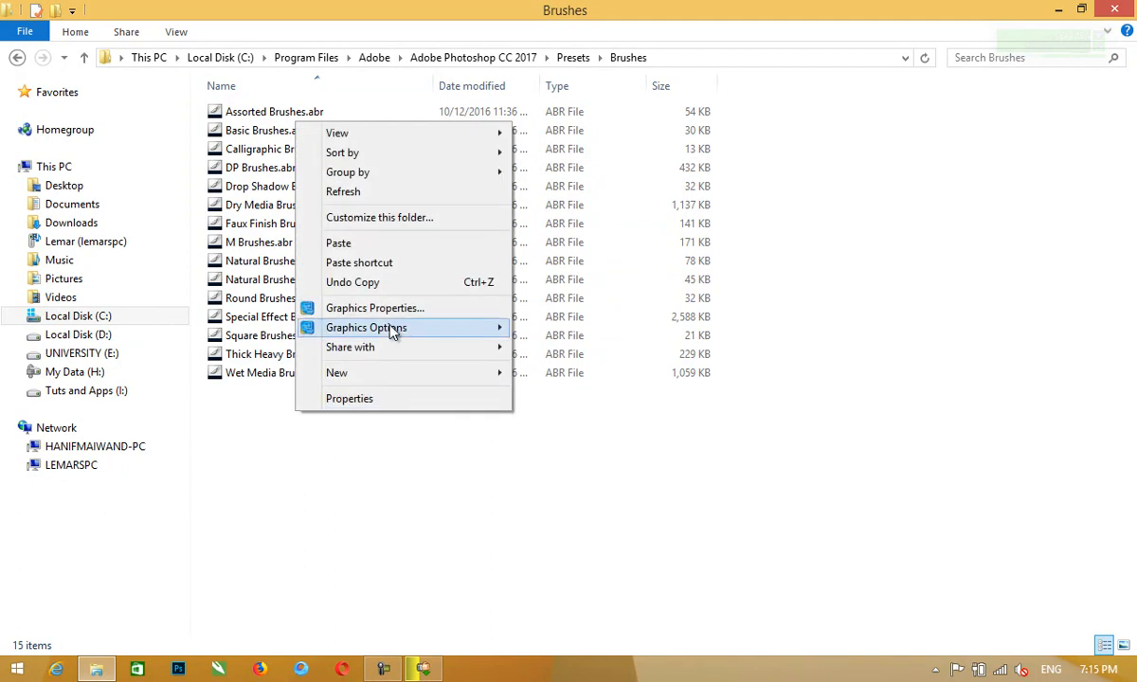
{"action": "left_click", "coordinate": [368, 243]}
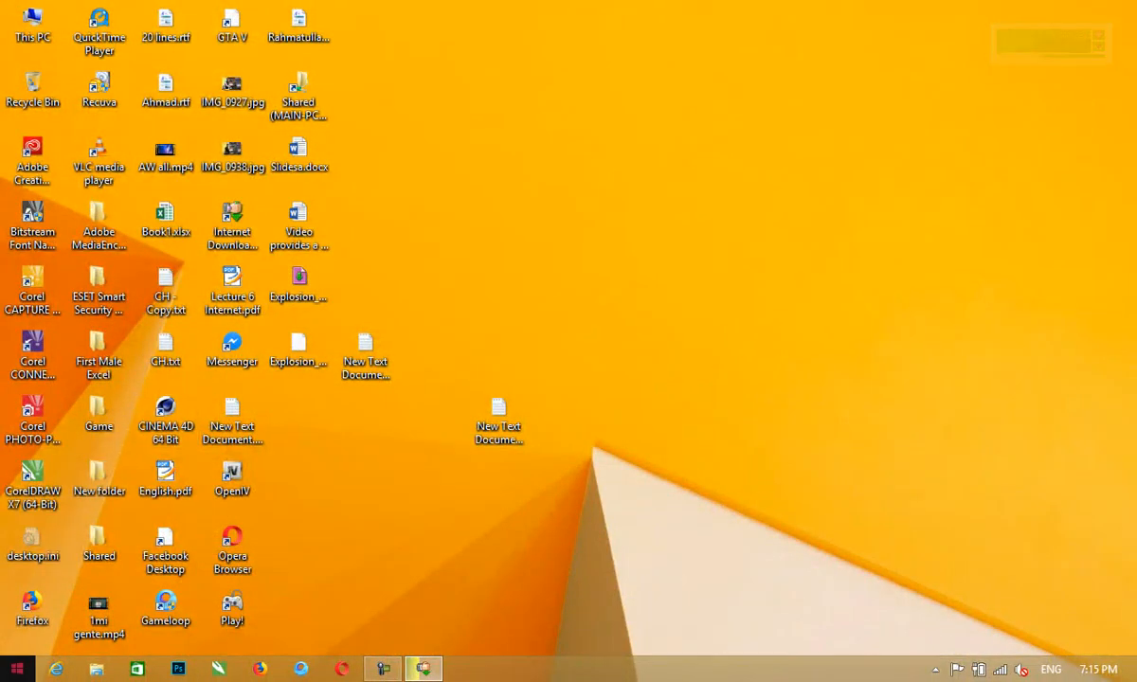
{"action": "right_click", "coordinate": [180, 669]}
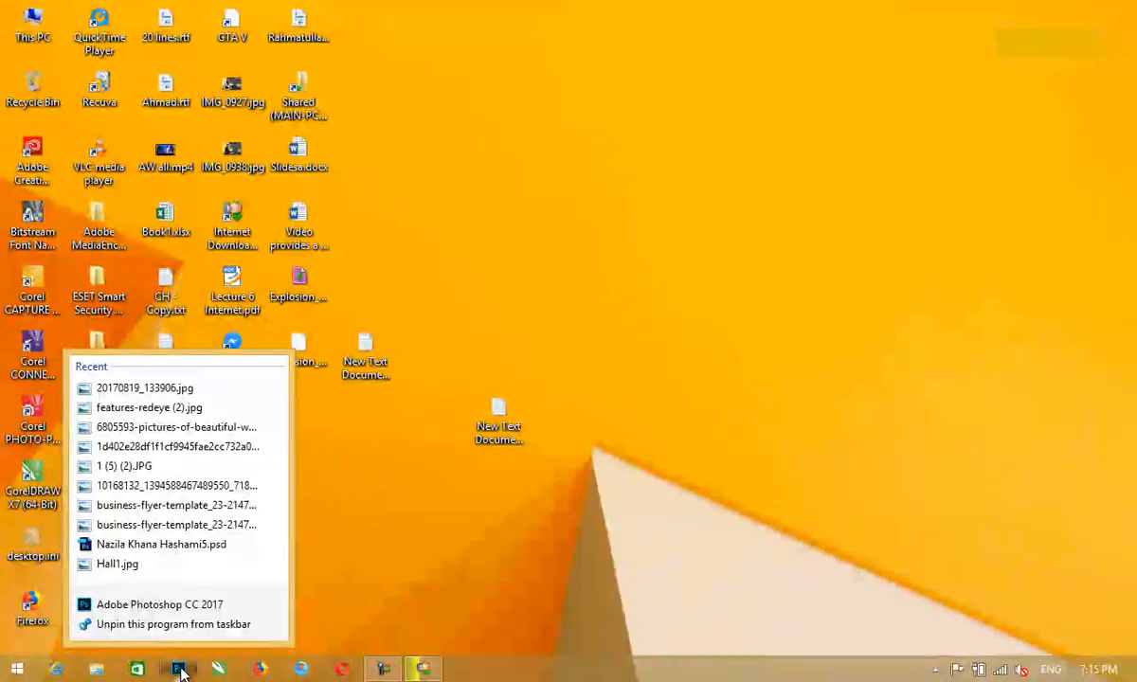
{"action": "left_click", "coordinate": [387, 557]}
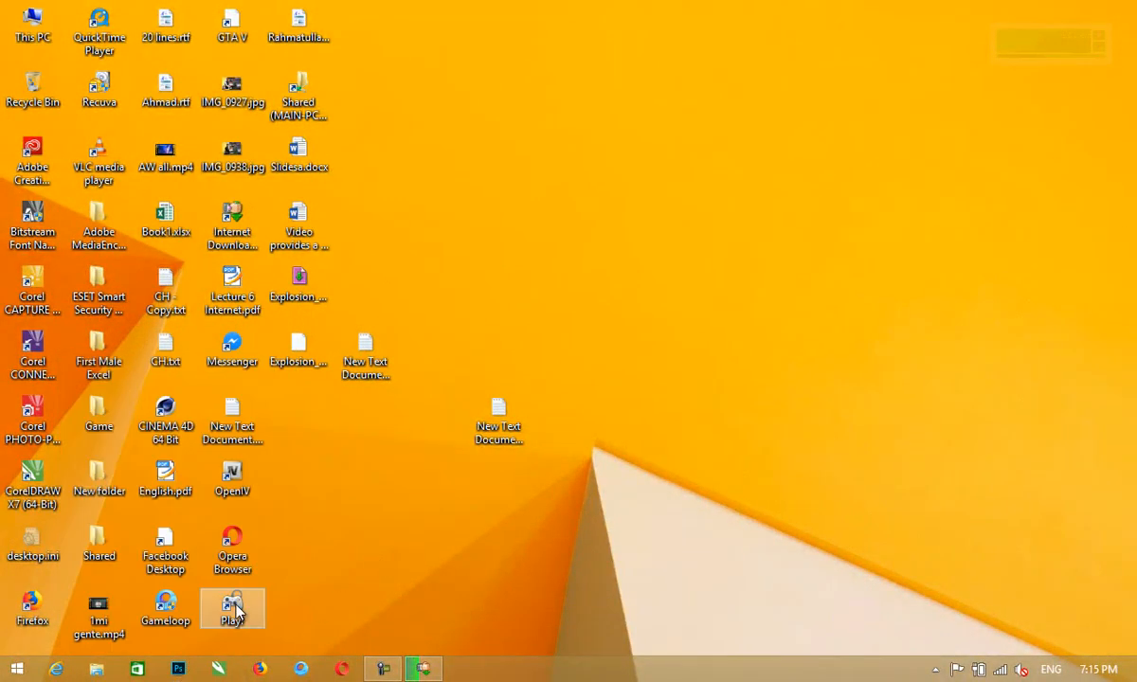
{"action": "right_click", "coordinate": [178, 669]}
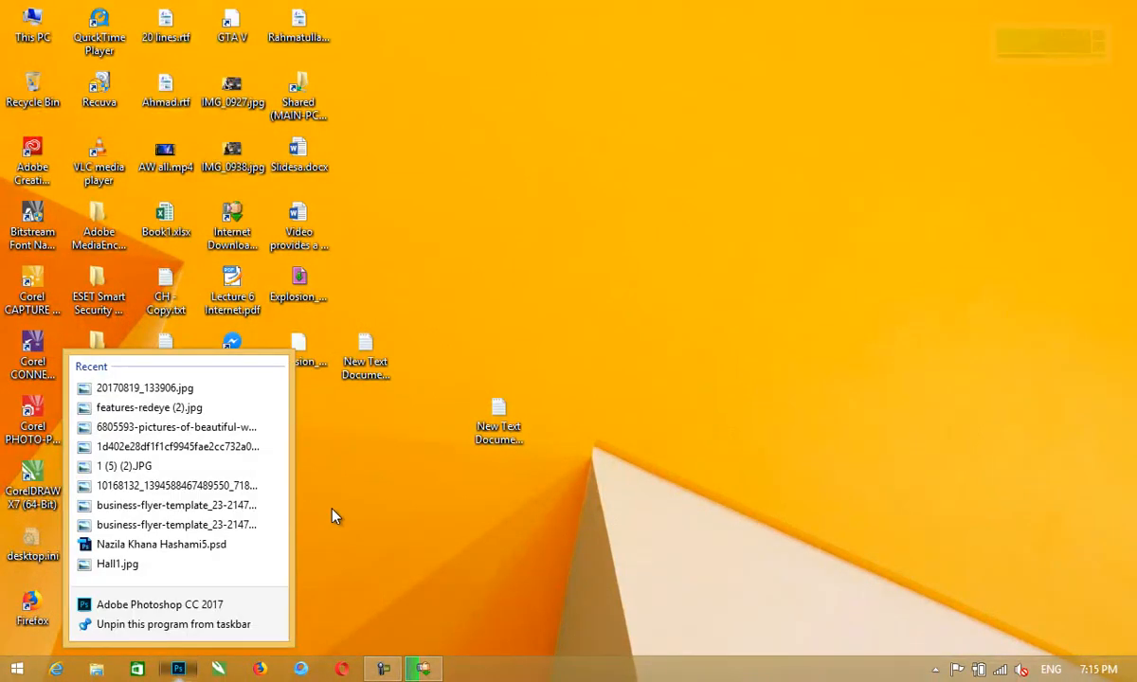
Locate the Adobe Photoshop CC 2017 installation folder by following the file location of its Start screen shortcut and Programs shortcut
{"action": "left_click", "coordinate": [16, 669]}
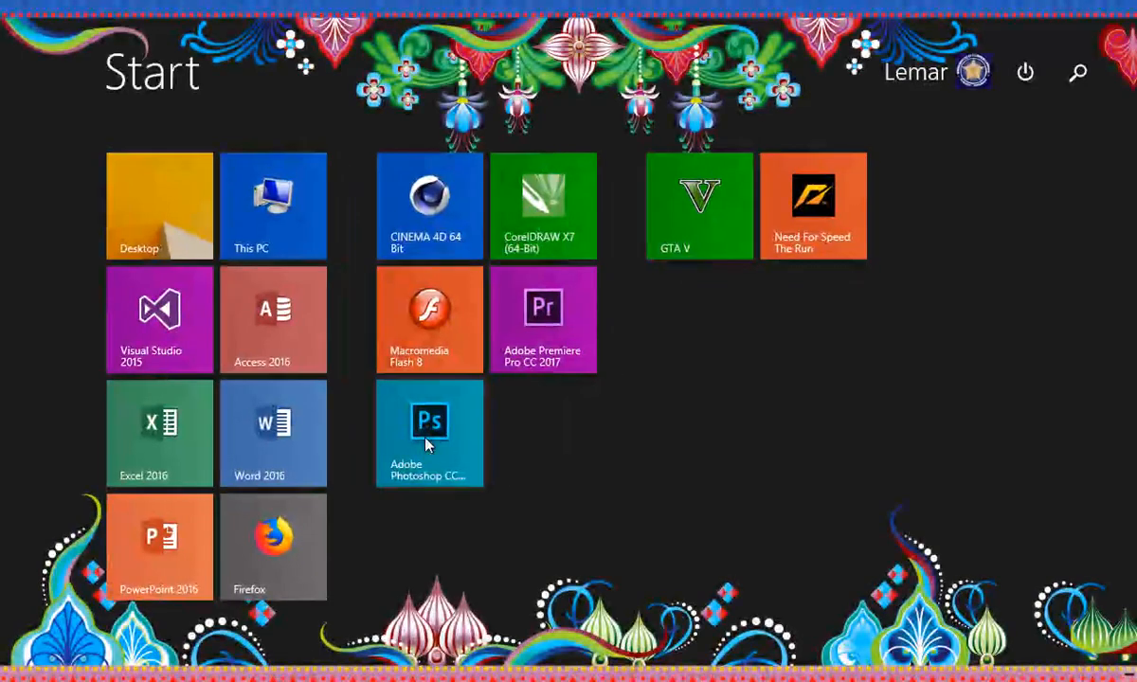
{"action": "right_click", "coordinate": [426, 445]}
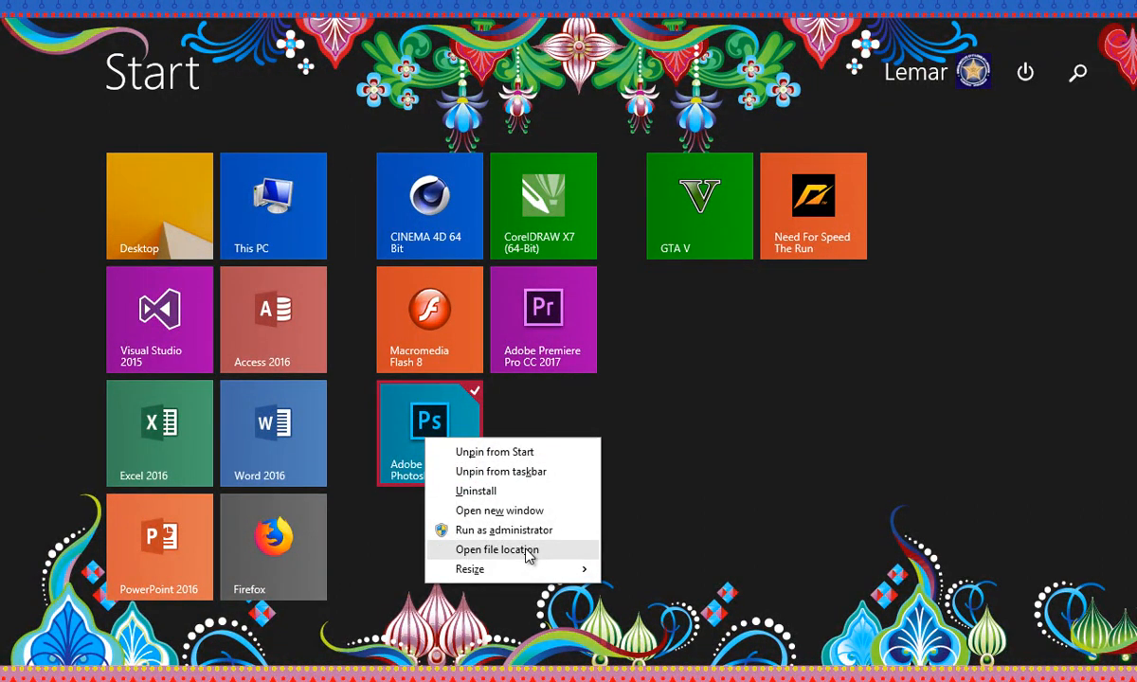
{"action": "left_click", "coordinate": [527, 552]}
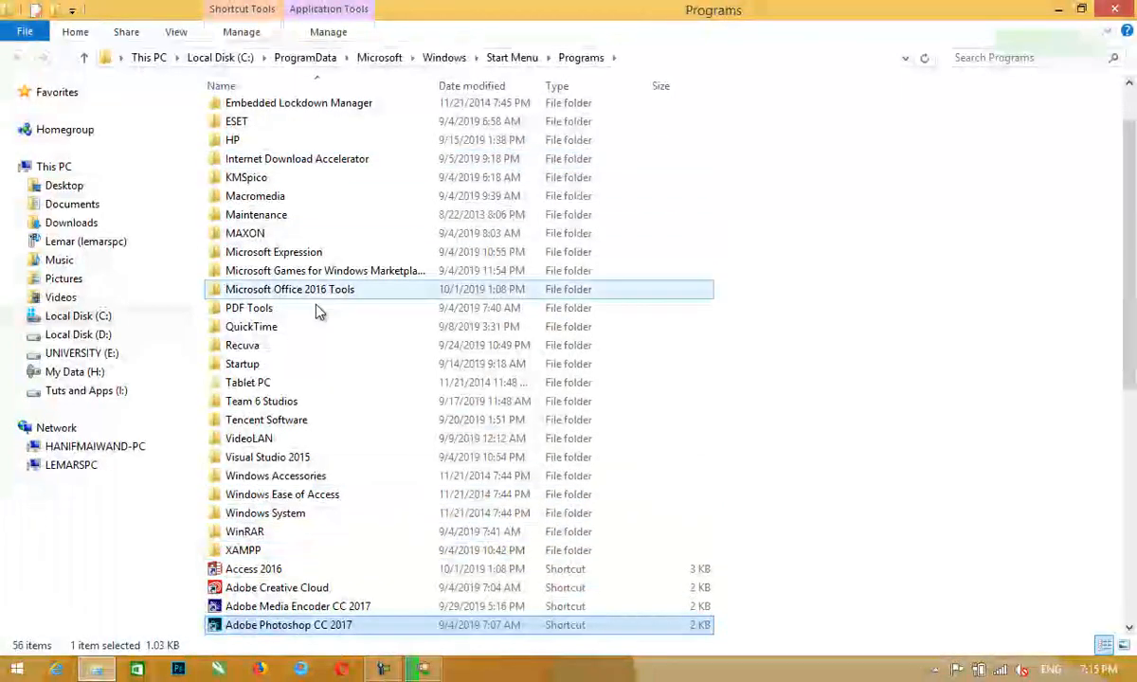
{"action": "right_click", "coordinate": [247, 630]}
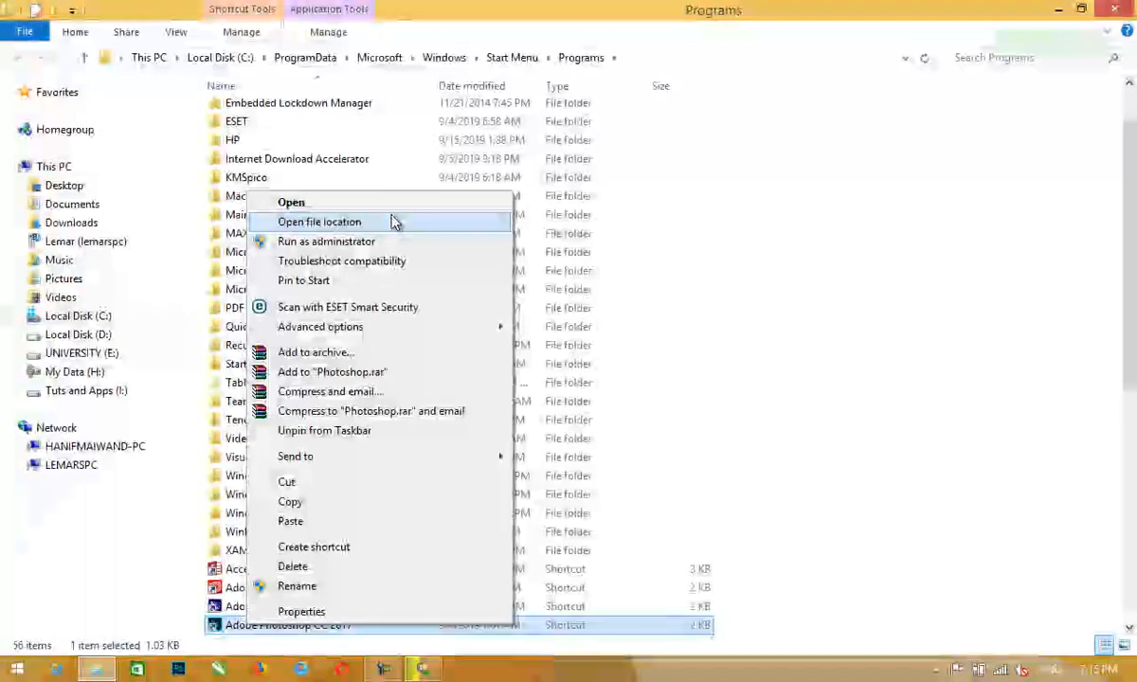
{"action": "left_click", "coordinate": [394, 221]}
{"action": "scroll", "coordinate": [502, 203], "scroll_direction": "up", "scroll_amount": 7}
{"action": "scroll", "coordinate": [554, 213], "scroll_direction": "up", "scroll_amount": 12}
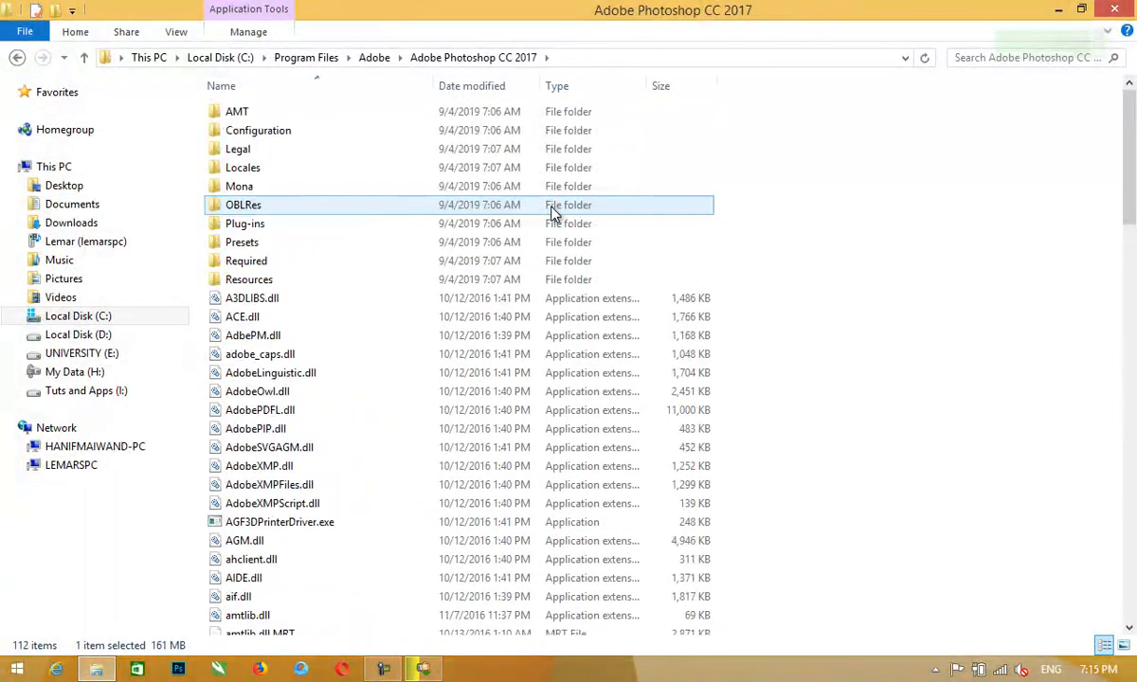
Open the Brushes folder inside Presets to check for the pasted ABR files
{"action": "double_click", "coordinate": [249, 244]}
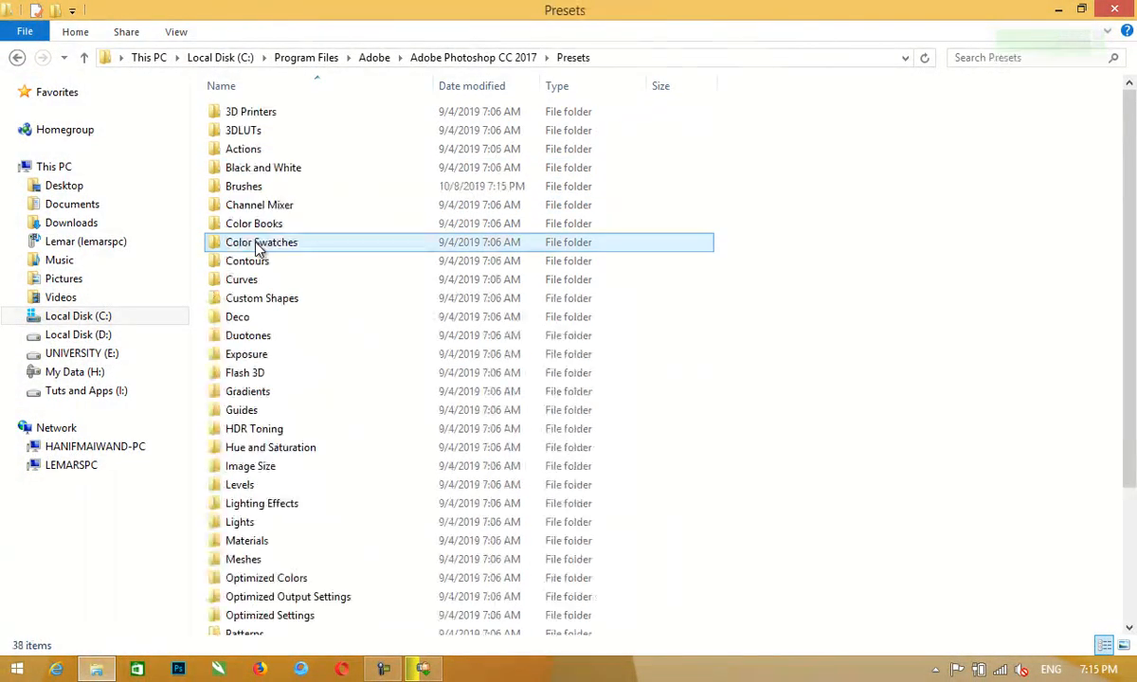
{"action": "double_click", "coordinate": [280, 186]}
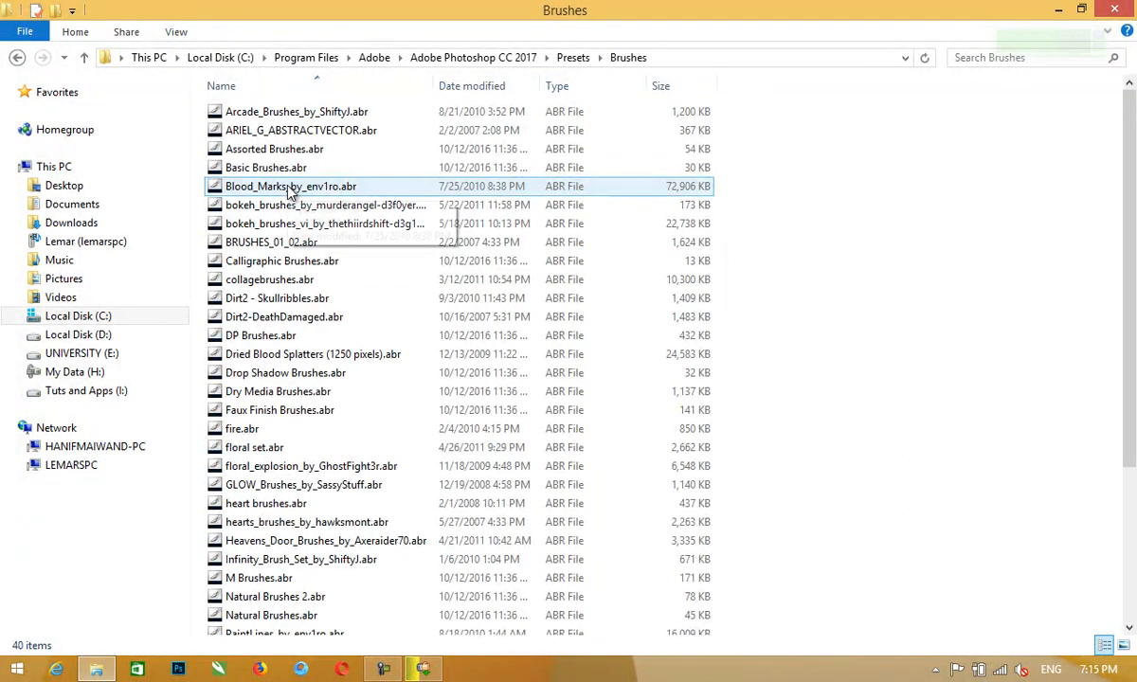
{"action": "left_click", "coordinate": [216, 188]}
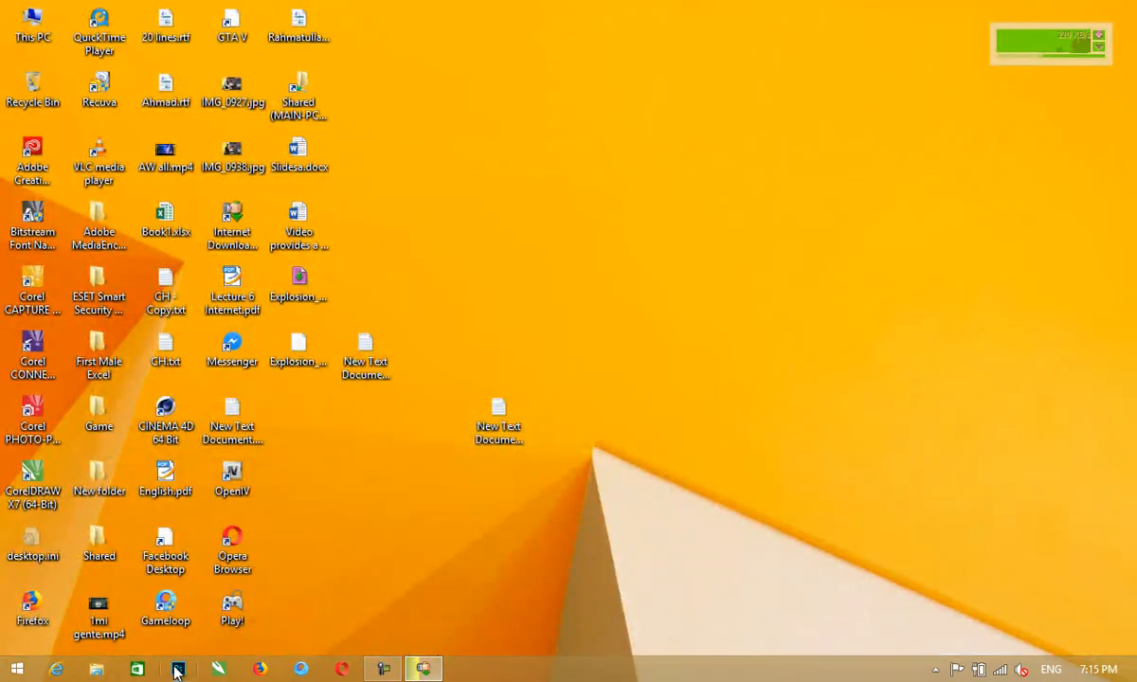
Launch Photoshop, then check the progress of the Explosion_Photoshop_Brushes_1.zip download and close its window
{"action": "left_click", "coordinate": [178, 669]}
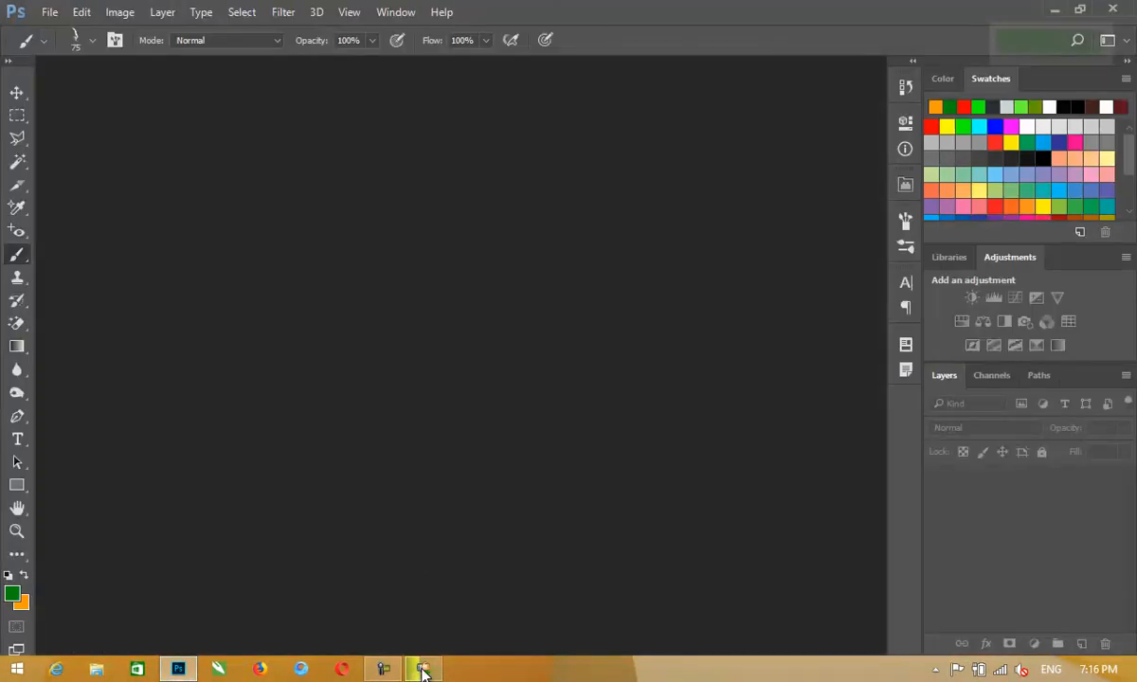
{"action": "left_click", "coordinate": [423, 671]}
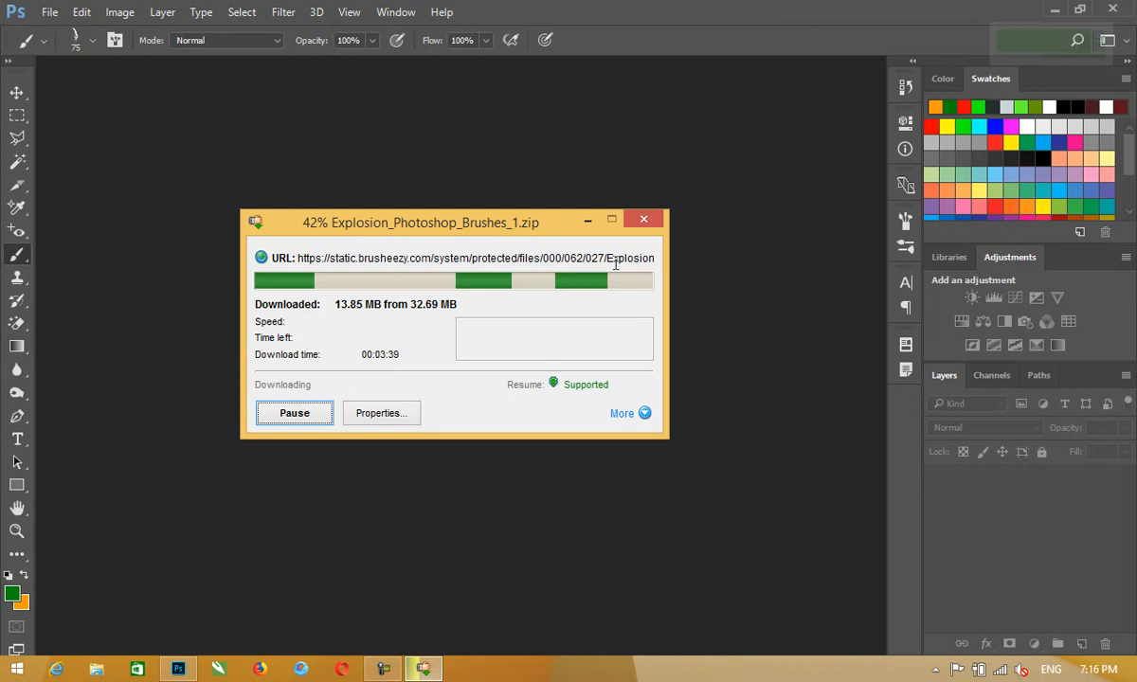
{"action": "left_click", "coordinate": [644, 226]}
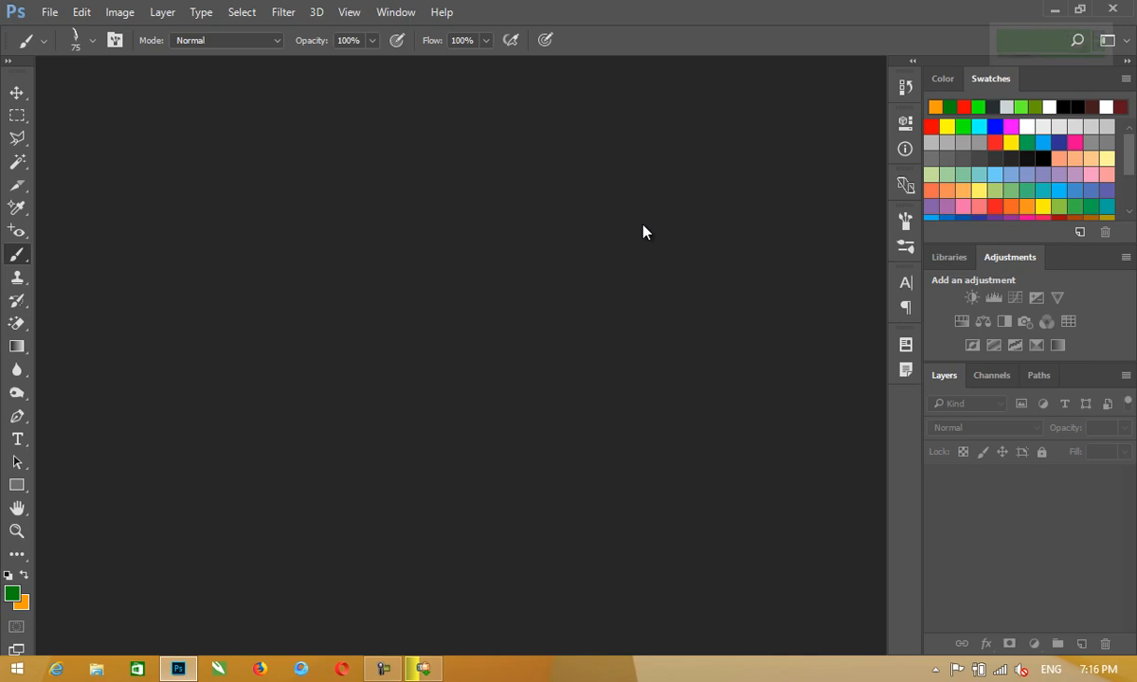
Create a new document from the recent Web Most Common preset, 1366 x 768 px at 72 ppi
{"action": "key", "text": "ctrl+n"}
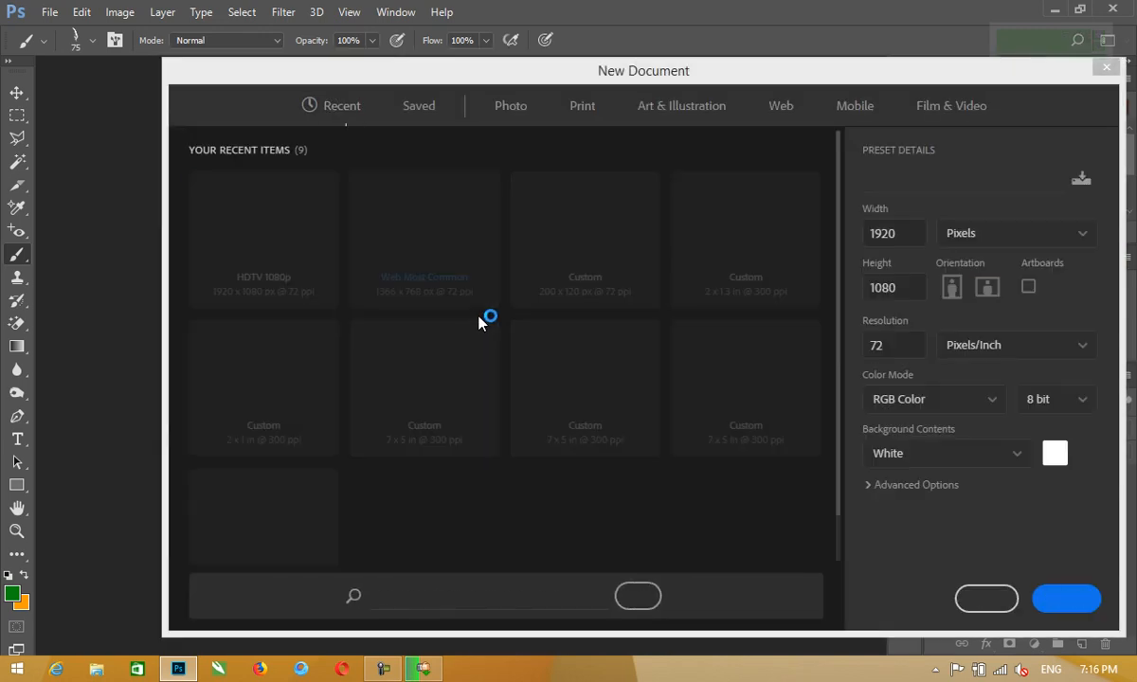
{"action": "left_click", "coordinate": [438, 262]}
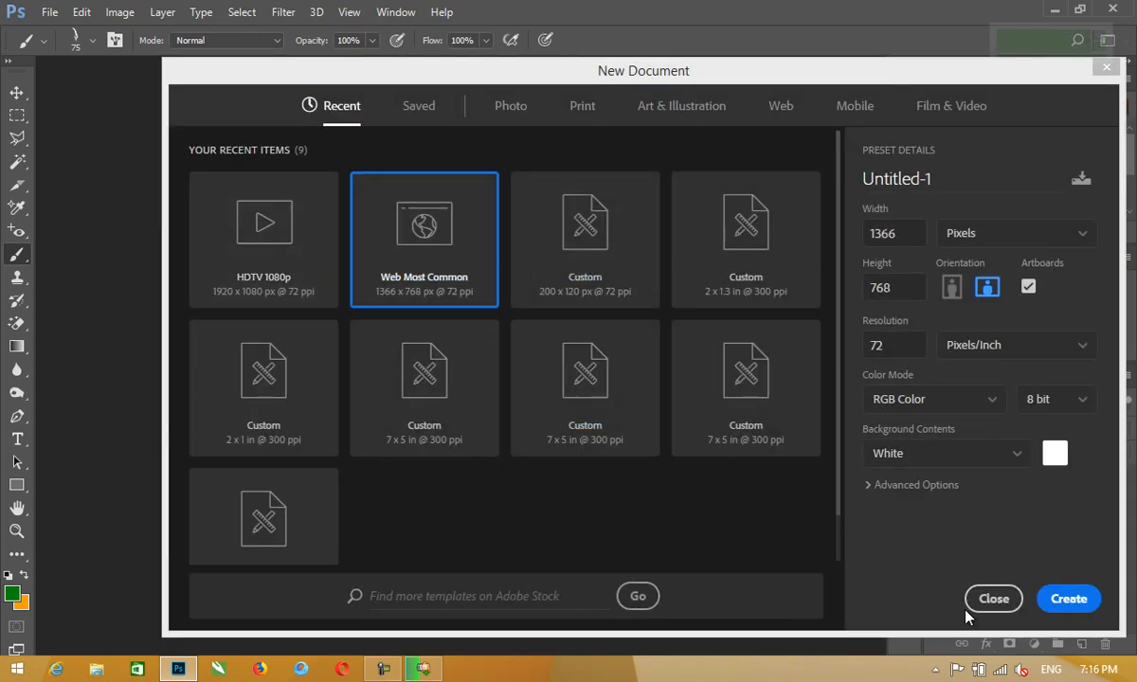
{"action": "left_click", "coordinate": [1069, 598]}
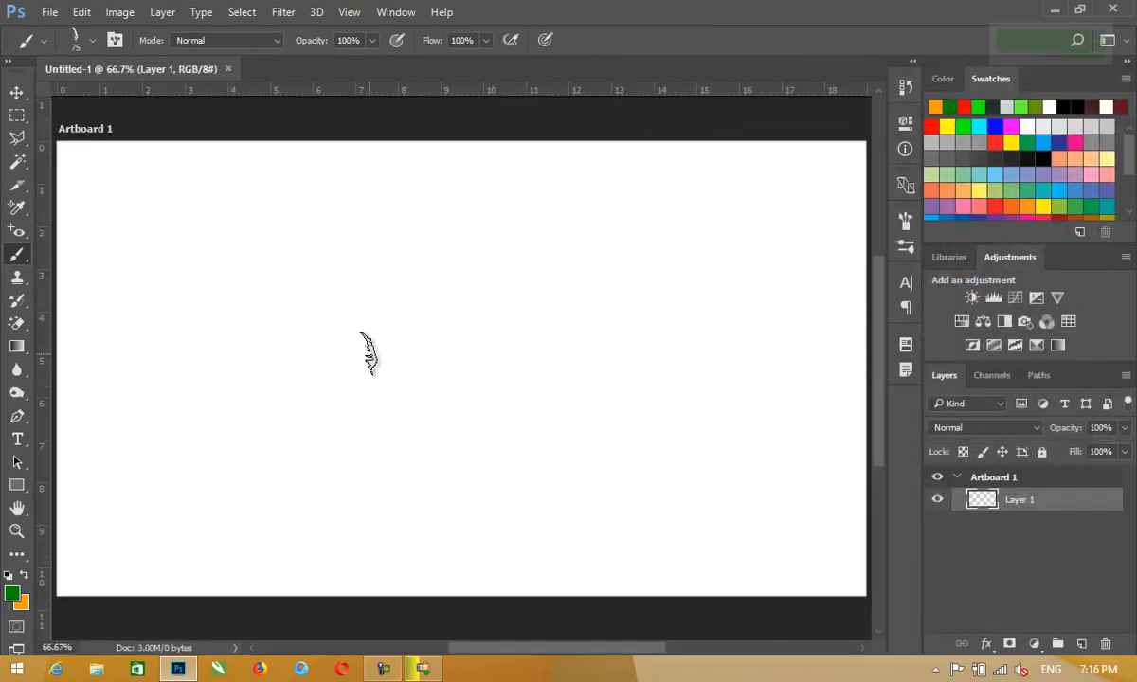
Replace the current brushes with the Dried Blood Splatters (1250 pixels) brush set
{"action": "right_click", "coordinate": [365, 260]}
{"action": "left_click", "coordinate": [604, 285]}
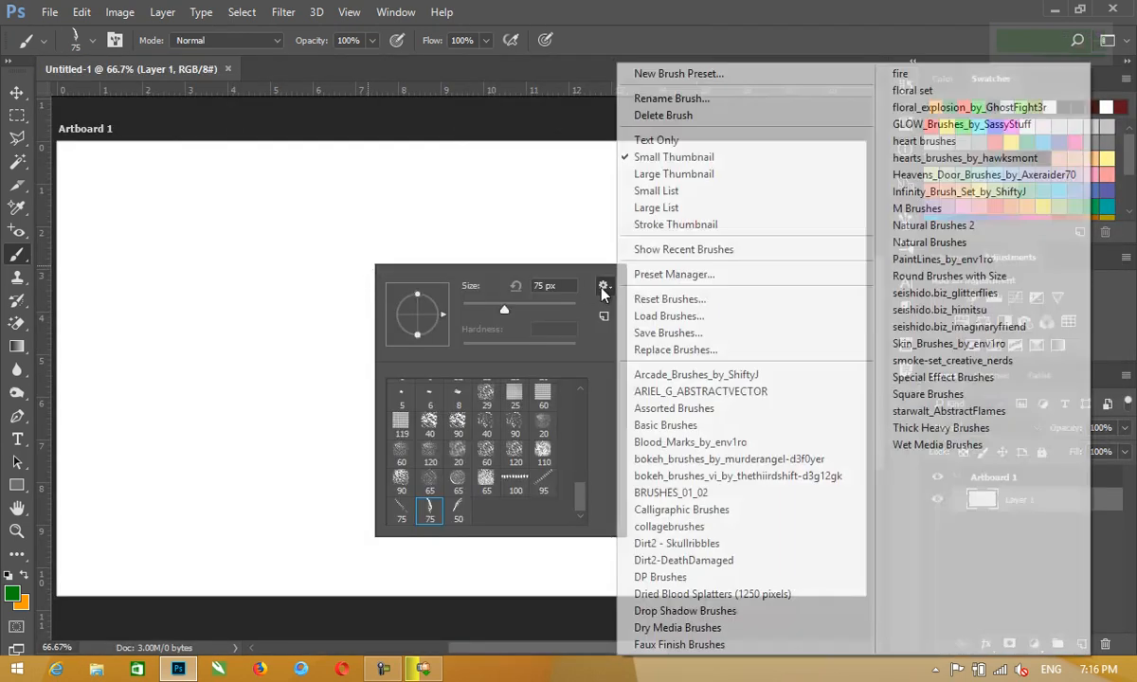
{"action": "key", "text": "Escape"}
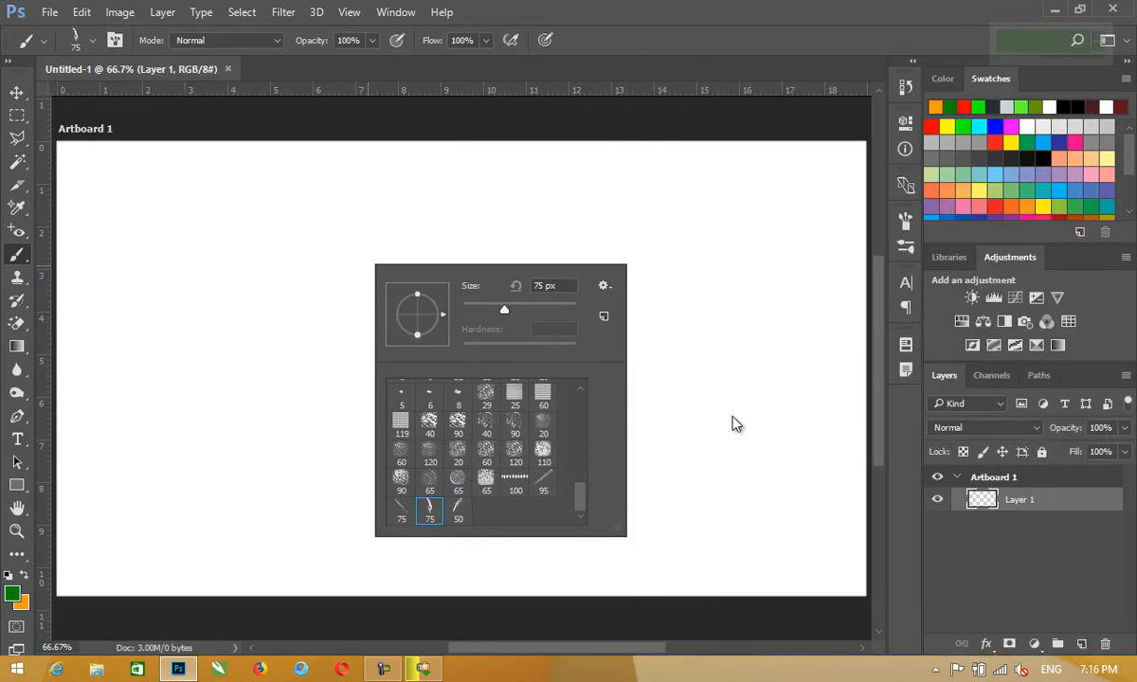
{"action": "left_click", "coordinate": [604, 285]}
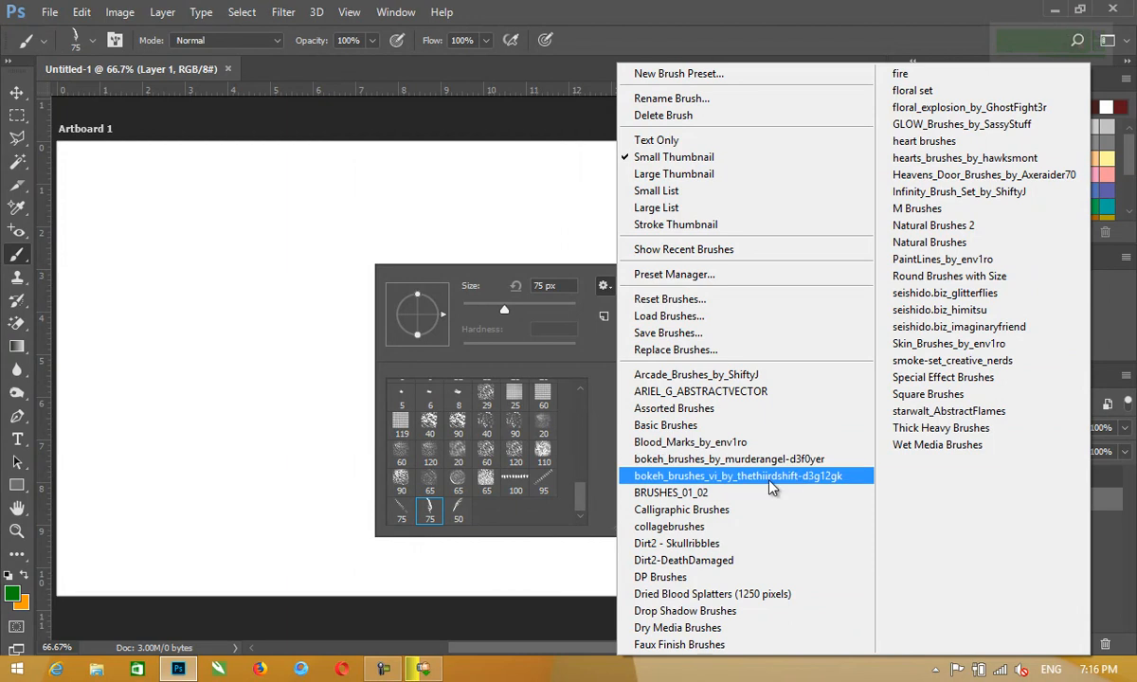
{"action": "left_click", "coordinate": [727, 602]}
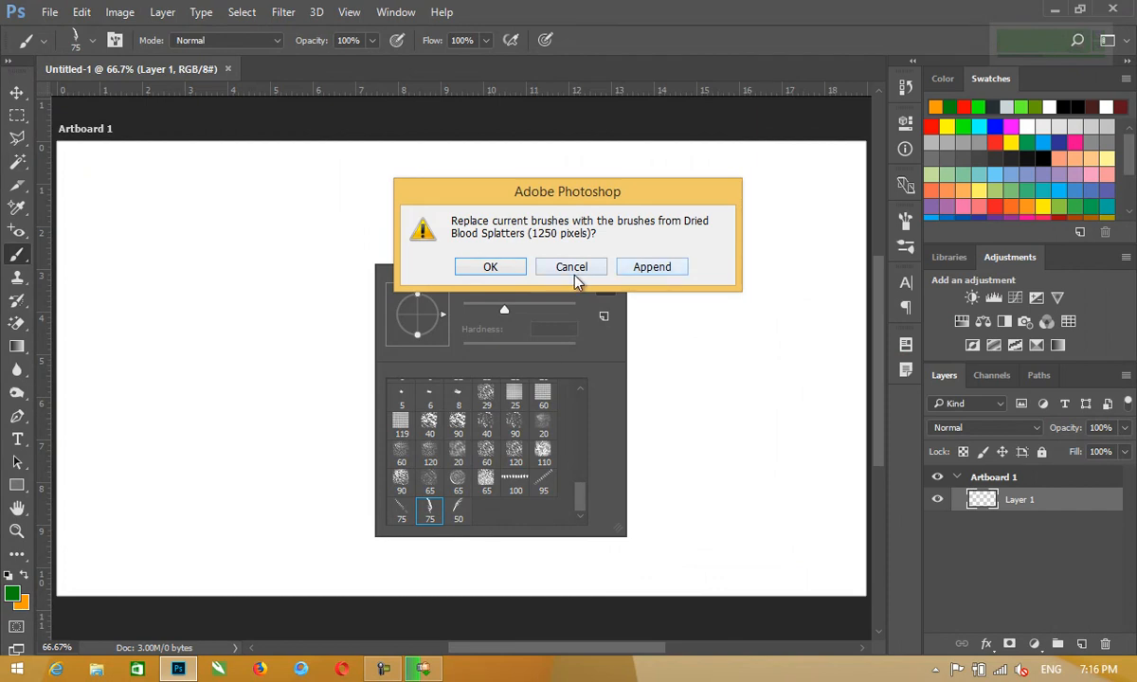
{"action": "left_click", "coordinate": [488, 265]}
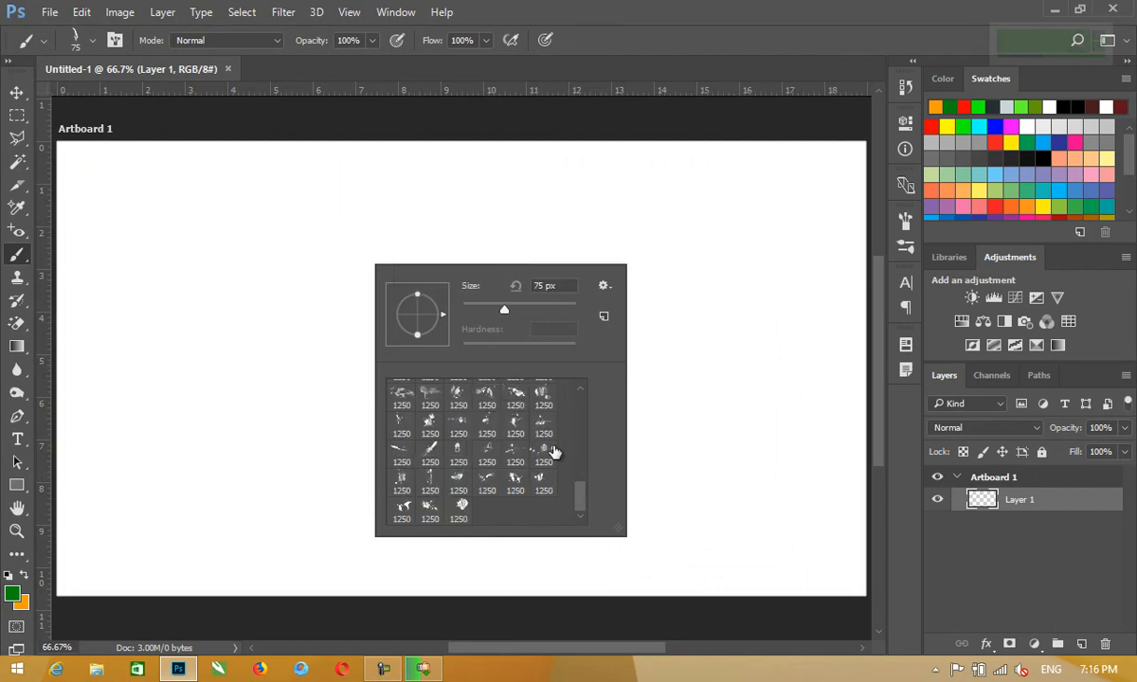
Pick a 1250 px splatter brush from the start of the set, stamp it in green on the artboard, and undo the stamp
{"action": "left_click_drag", "start_coordinate": [583, 506], "coordinate": [580, 423]}
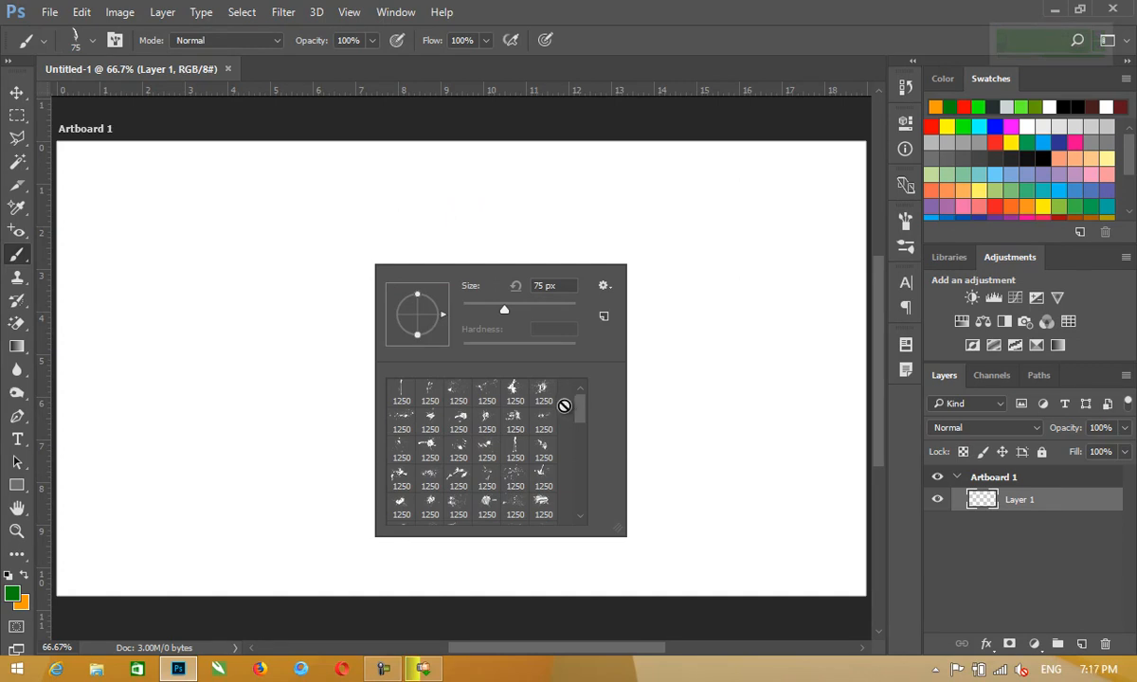
{"action": "left_click", "coordinate": [458, 430]}
{"action": "left_click", "coordinate": [356, 345]}
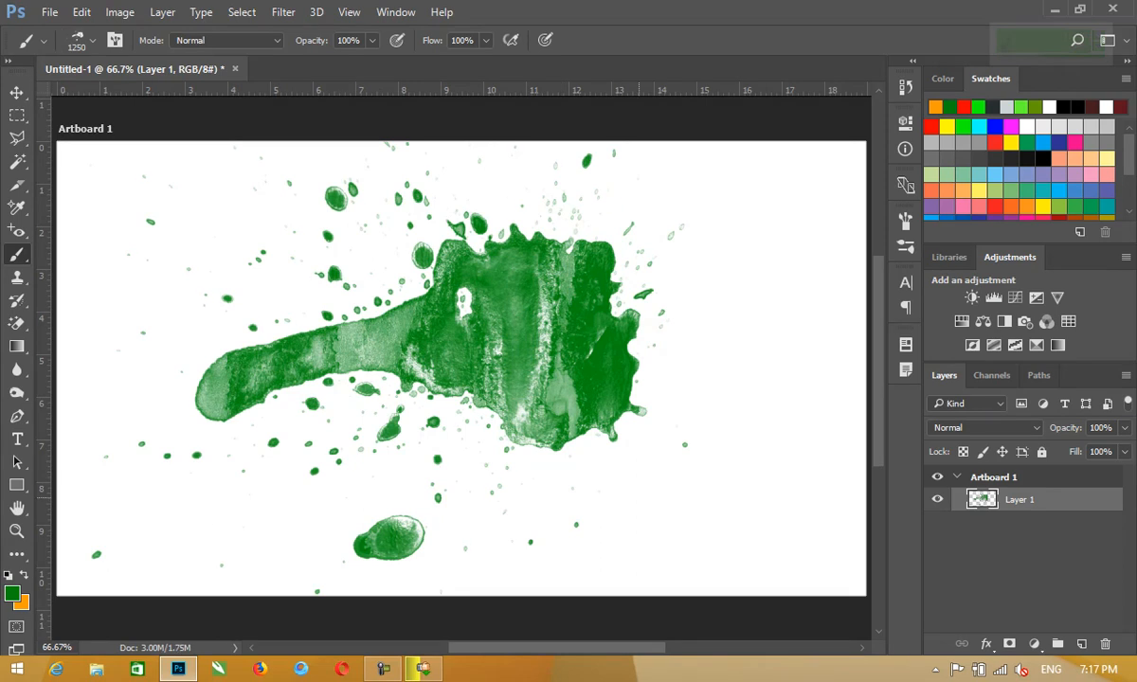
{"action": "key", "text": "ctrl+z"}
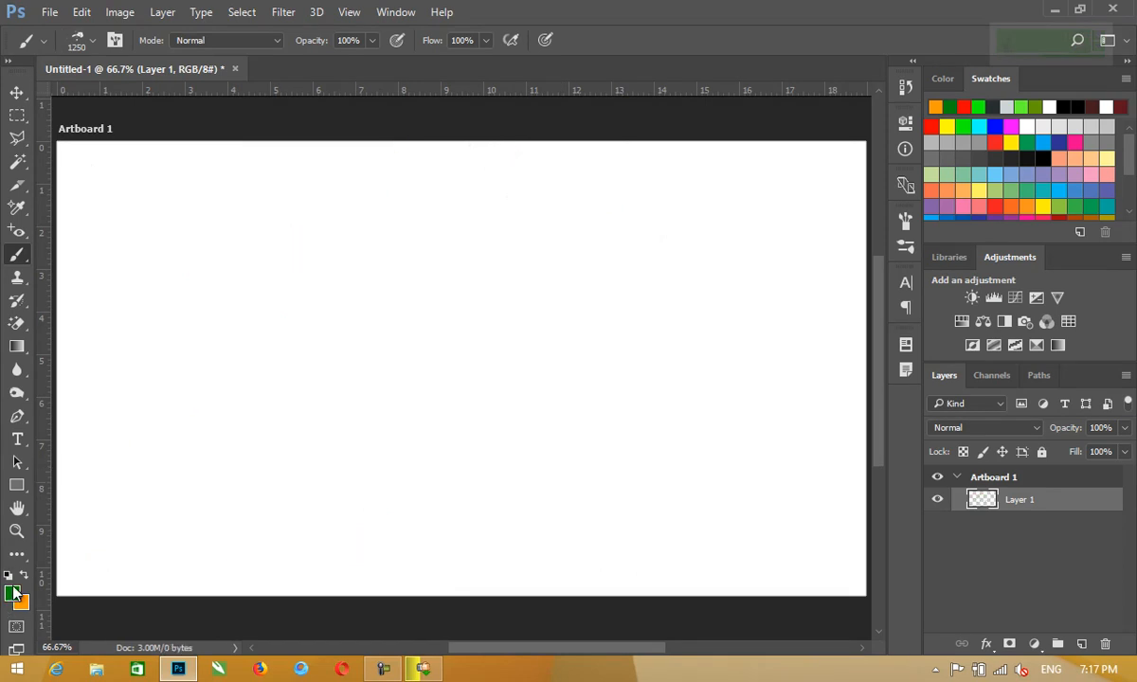
Set the foreground color to dark red
{"action": "left_click", "coordinate": [12, 590]}
{"action": "left_click_drag", "start_coordinate": [582, 353], "coordinate": [589, 392]}
{"action": "left_click_drag", "start_coordinate": [543, 263], "coordinate": [579, 232]}
{"action": "left_click", "coordinate": [730, 146]}
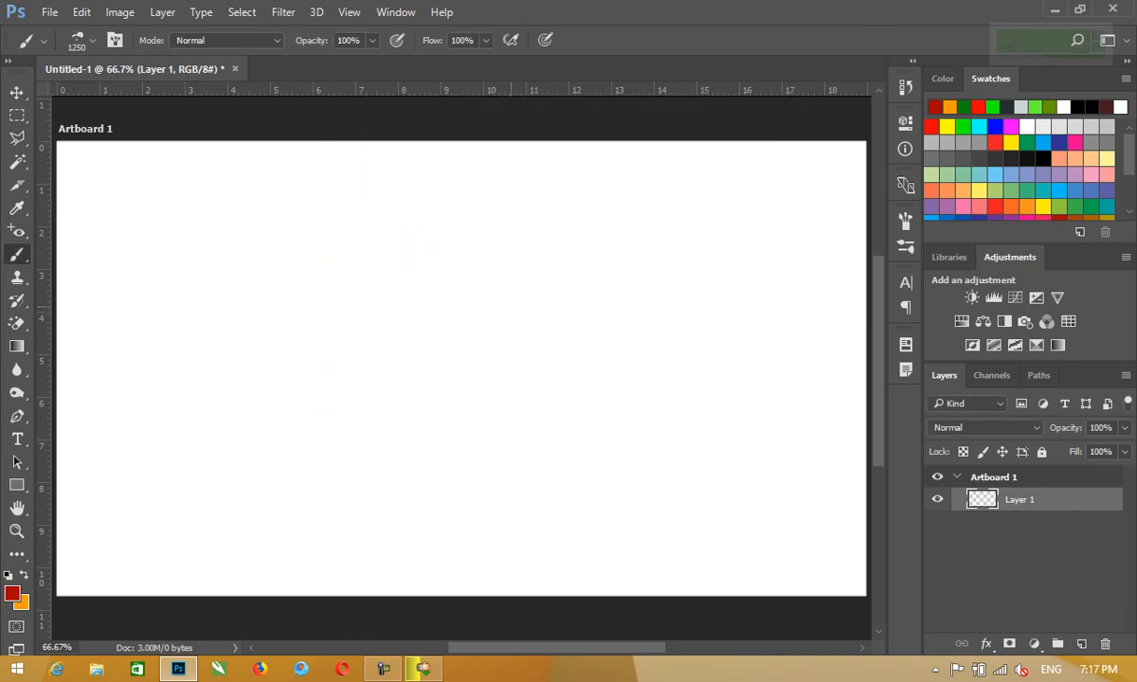
Try the current splatter brush and the fifth splatter in the first row in red, undoing each stamp
{"action": "left_click", "coordinate": [417, 365]}
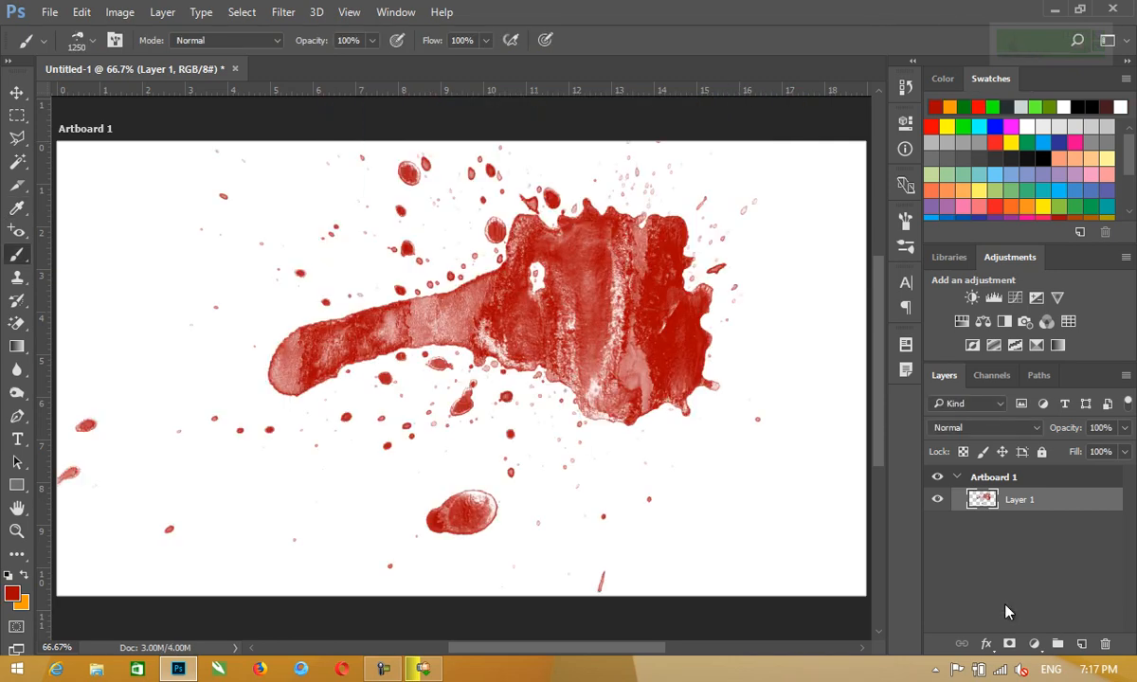
{"action": "key", "text": "ctrl+z"}
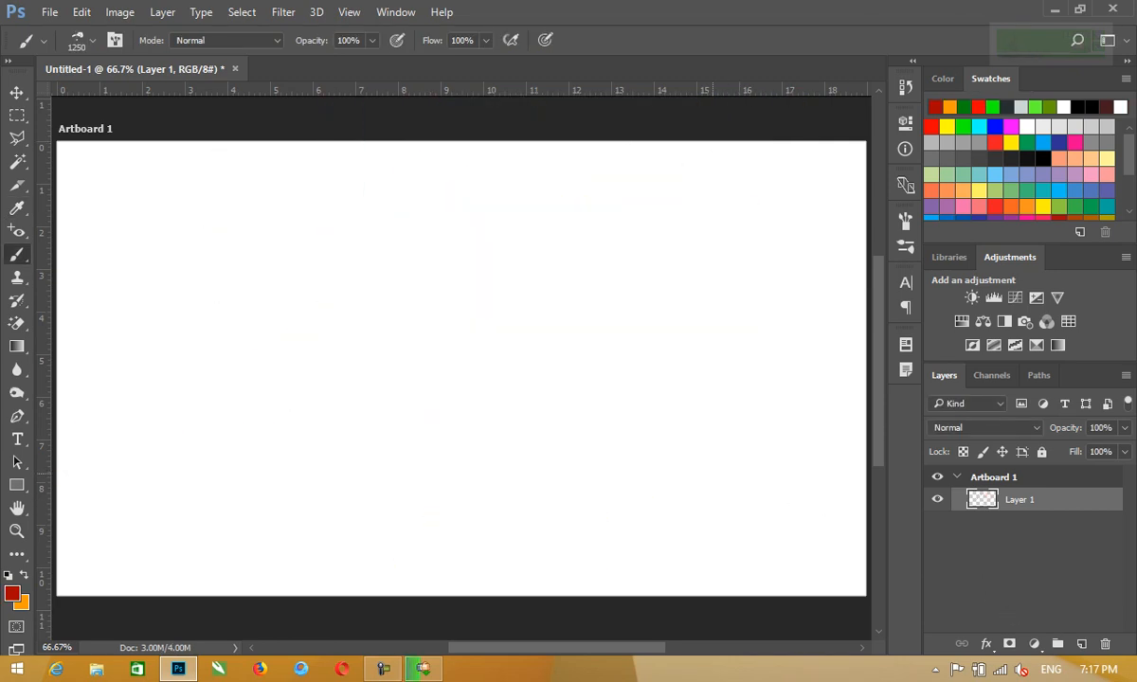
{"action": "right_click", "coordinate": [457, 336]}
{"action": "left_click", "coordinate": [594, 463]}
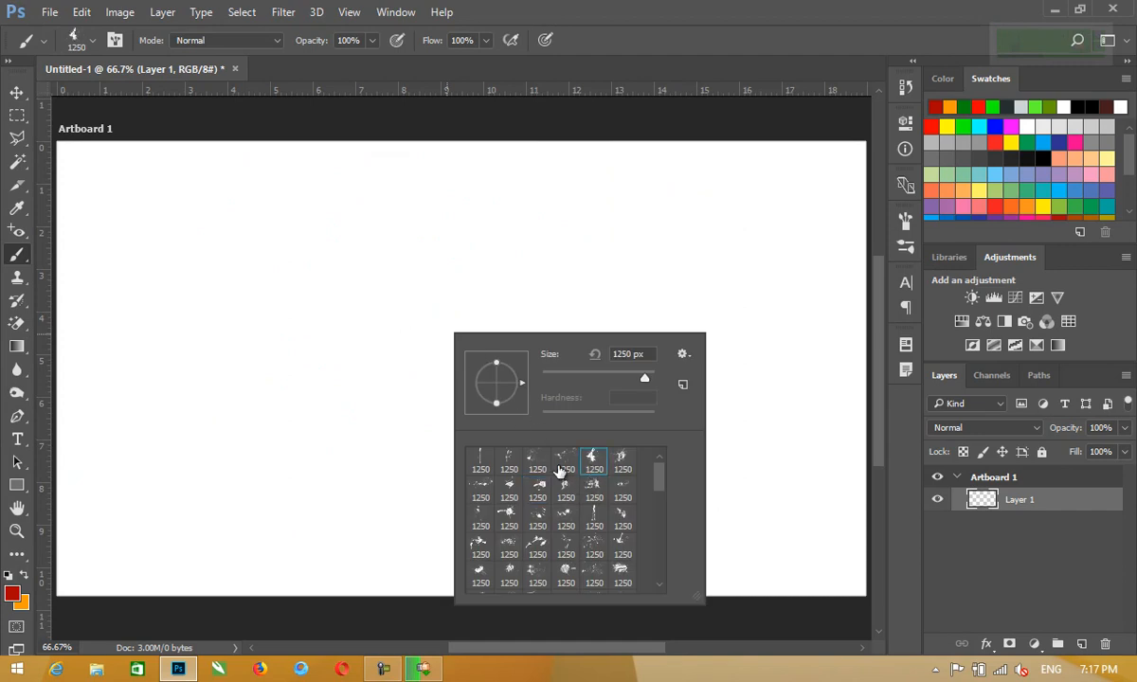
{"action": "left_click", "coordinate": [405, 370]}
{"action": "key", "text": "ctrl+z"}
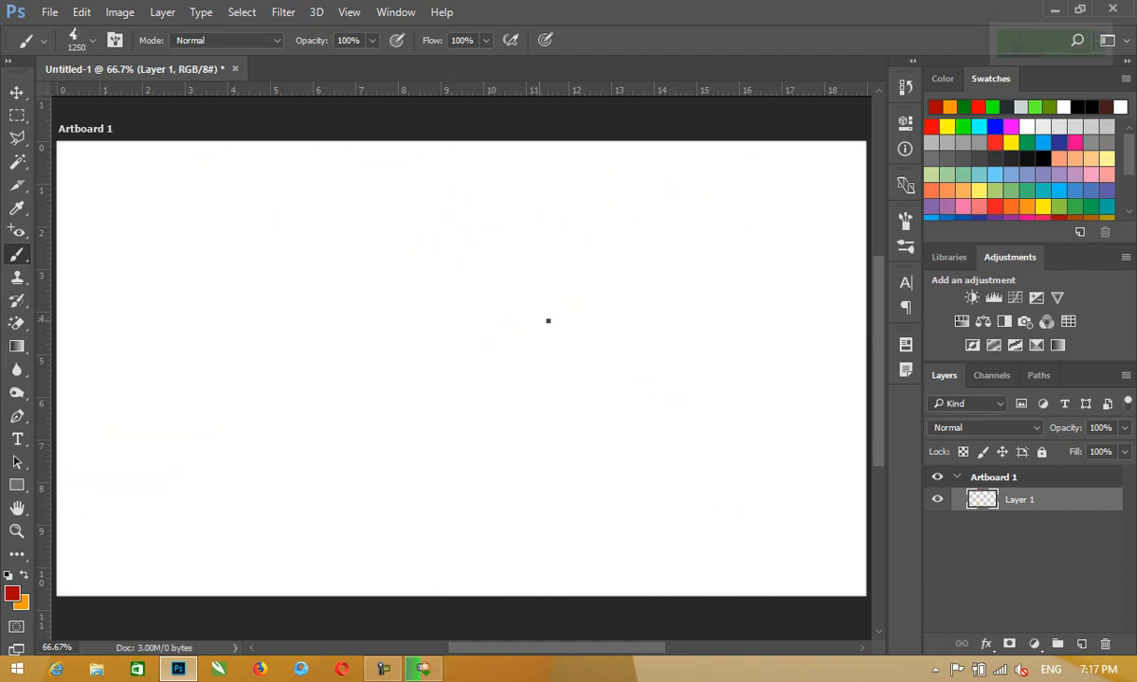
Try a large branching 1250 px splatter brush from further down the set in red and undo the stamp
{"action": "right_click", "coordinate": [772, 441]}
{"action": "left_click_drag", "start_coordinate": [755, 474], "coordinate": [754, 513]}
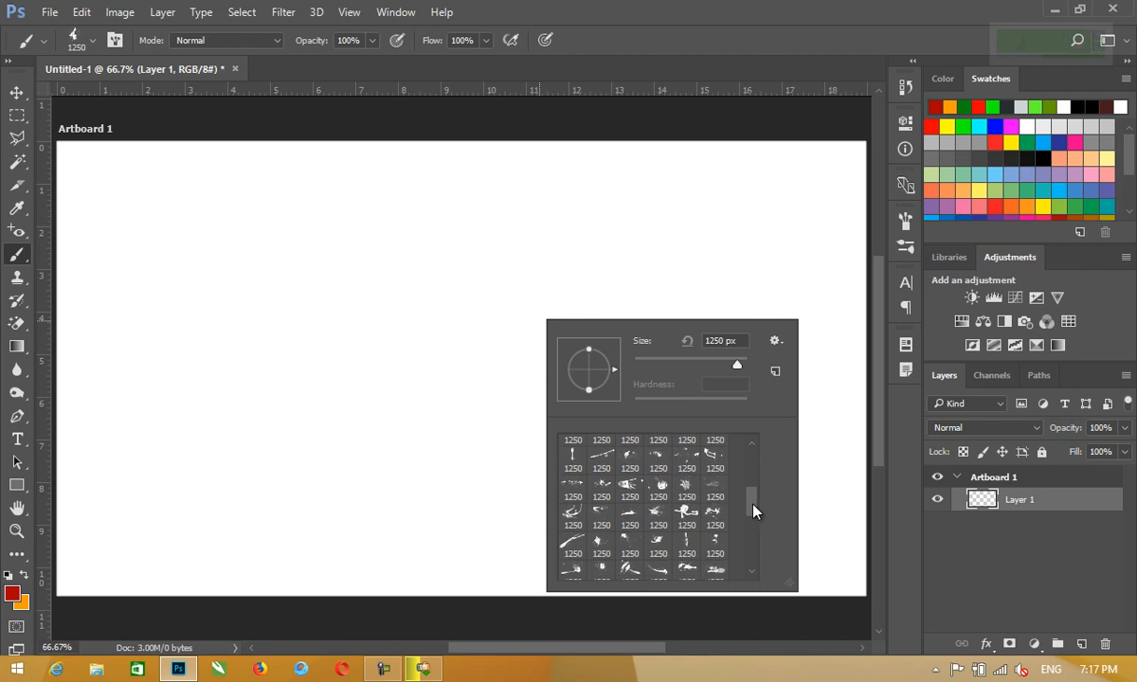
{"action": "left_click", "coordinate": [685, 513]}
{"action": "left_click", "coordinate": [398, 365]}
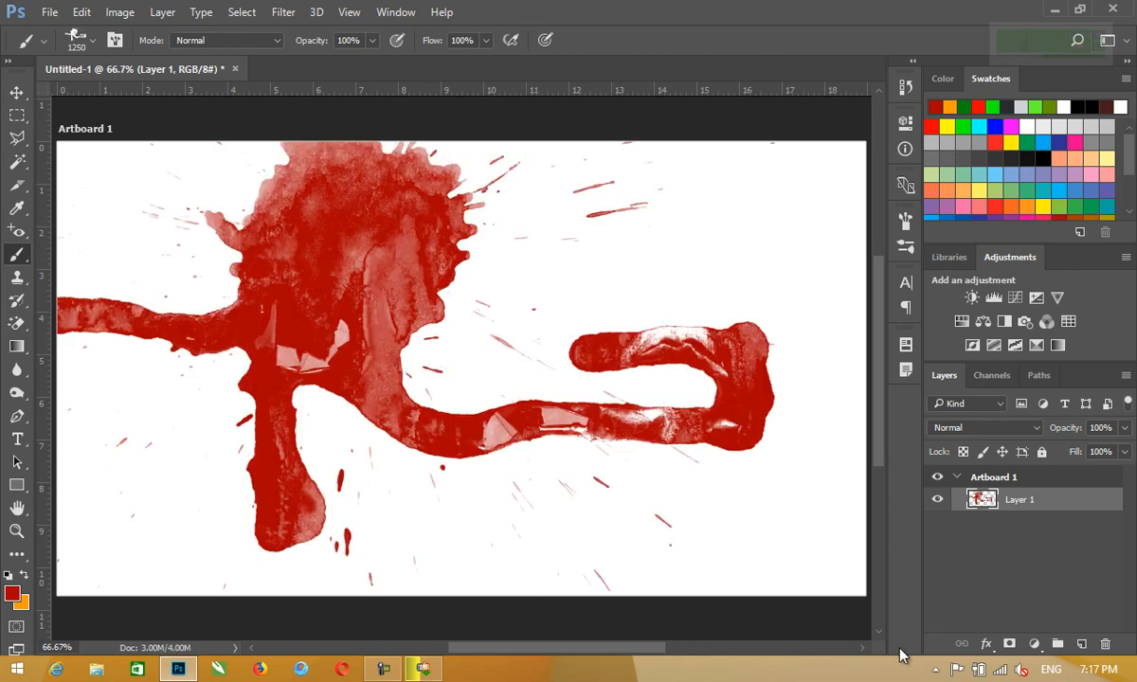
{"action": "key", "text": "ctrl+z"}
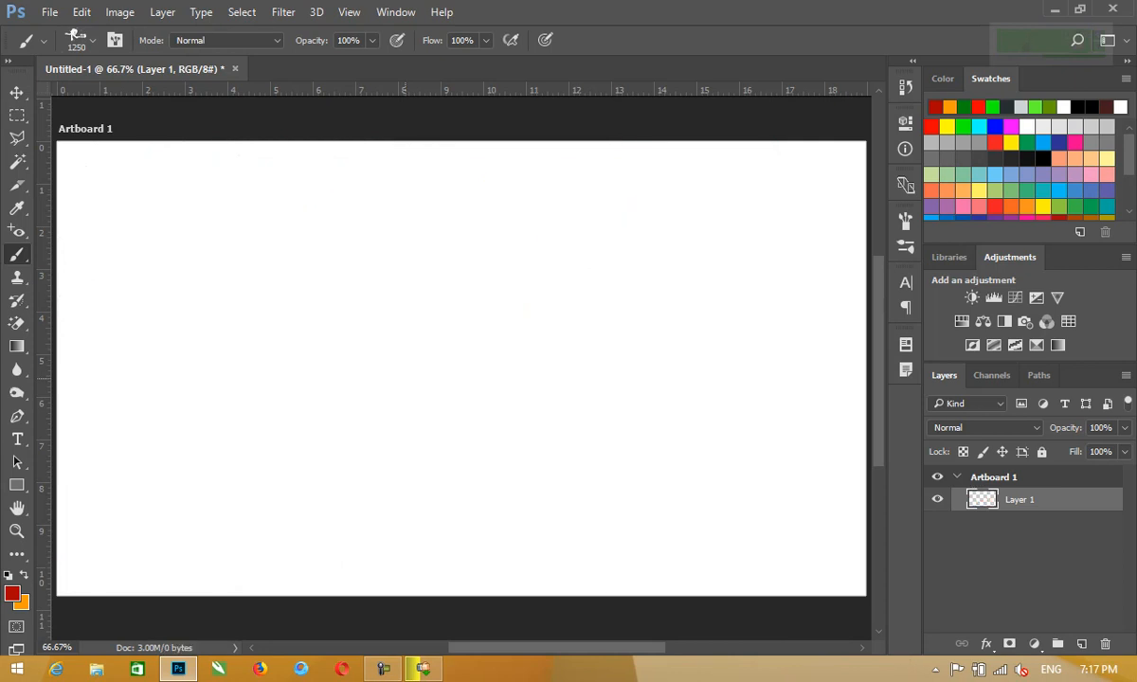
Replace the current brushes with the starwalt_AbstractFlames brush set
{"action": "right_click", "coordinate": [456, 370]}
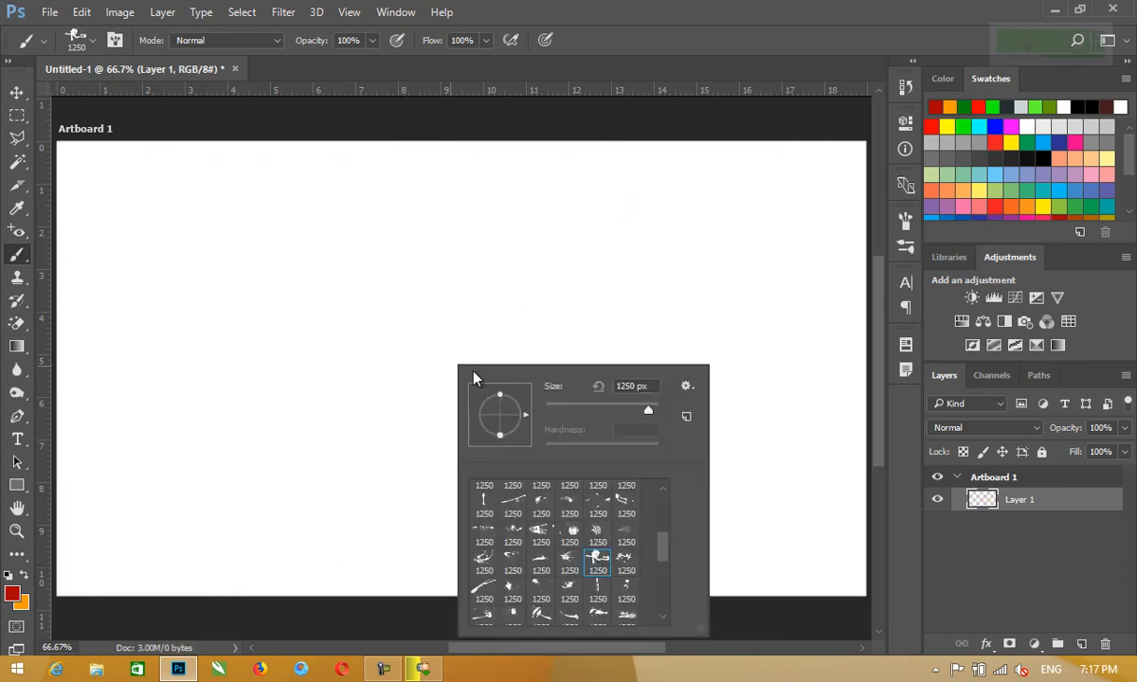
{"action": "left_click", "coordinate": [688, 386]}
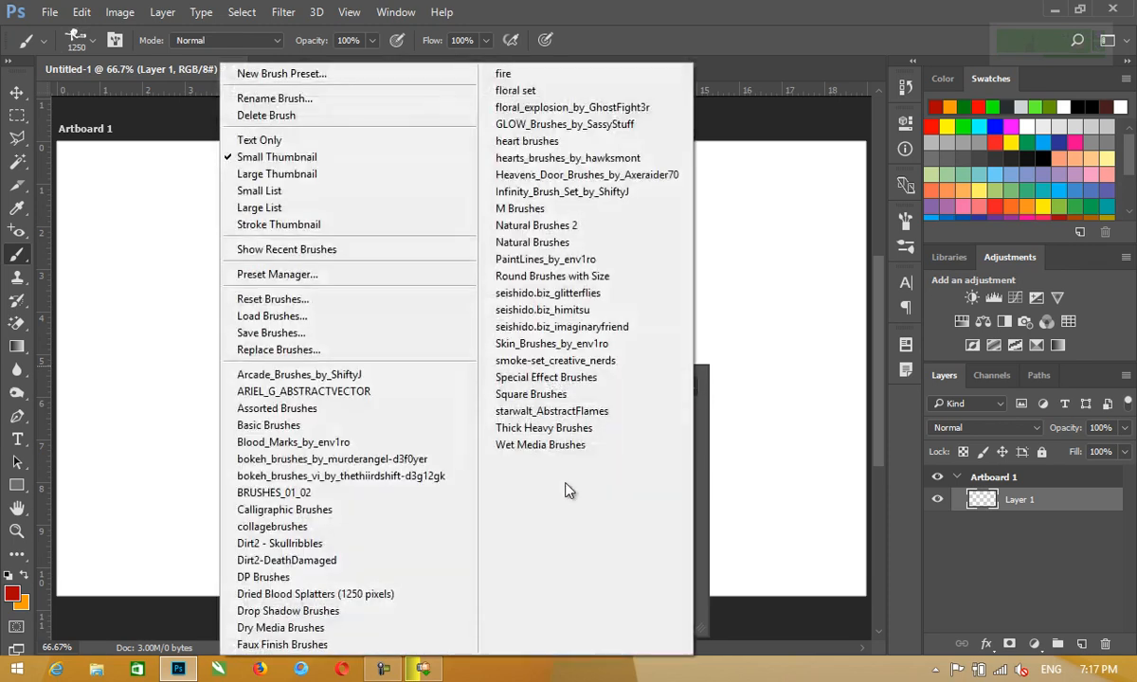
{"action": "left_click", "coordinate": [569, 405]}
{"action": "left_click", "coordinate": [490, 268]}
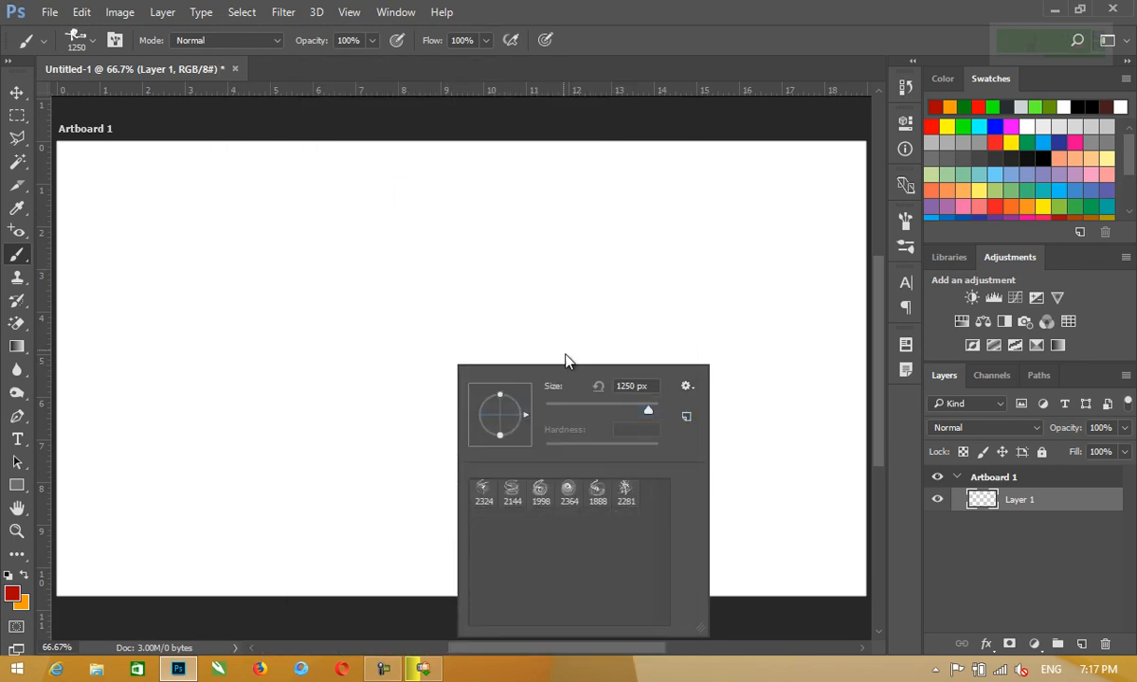
Select the 2364 px swirl brush, stamp it at full size on the artboard, and undo the stamp
{"action": "left_click", "coordinate": [568, 492]}
{"action": "key", "text": "Return"}
{"action": "left_click", "coordinate": [606, 504]}
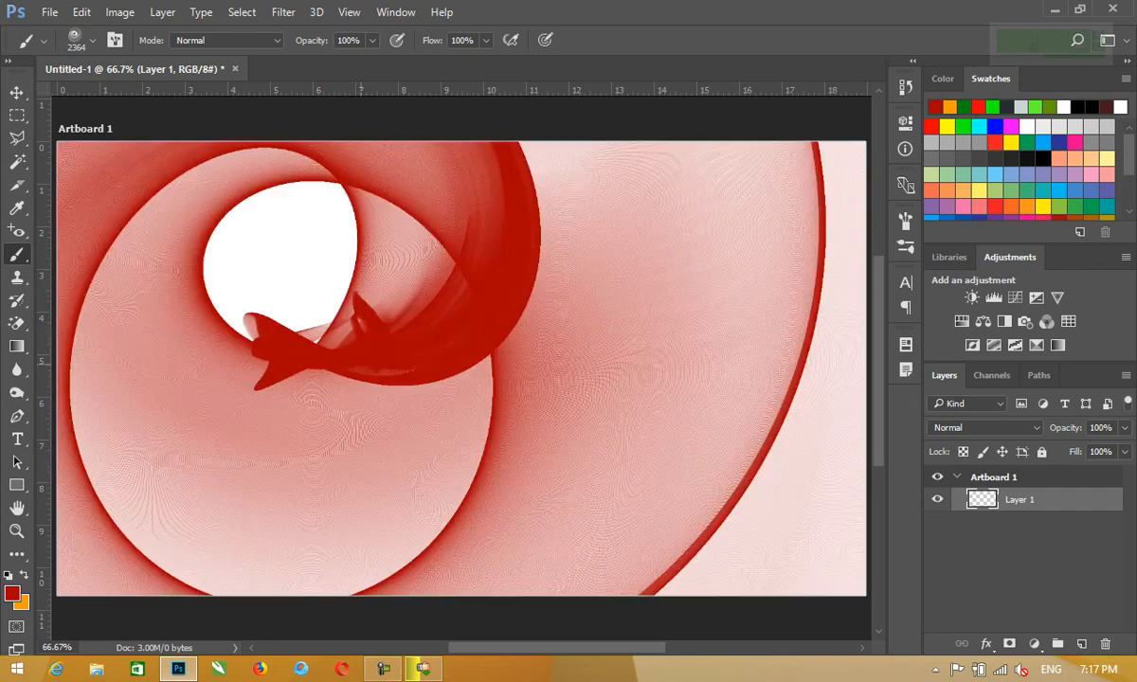
{"action": "key", "text": "ctrl+z"}
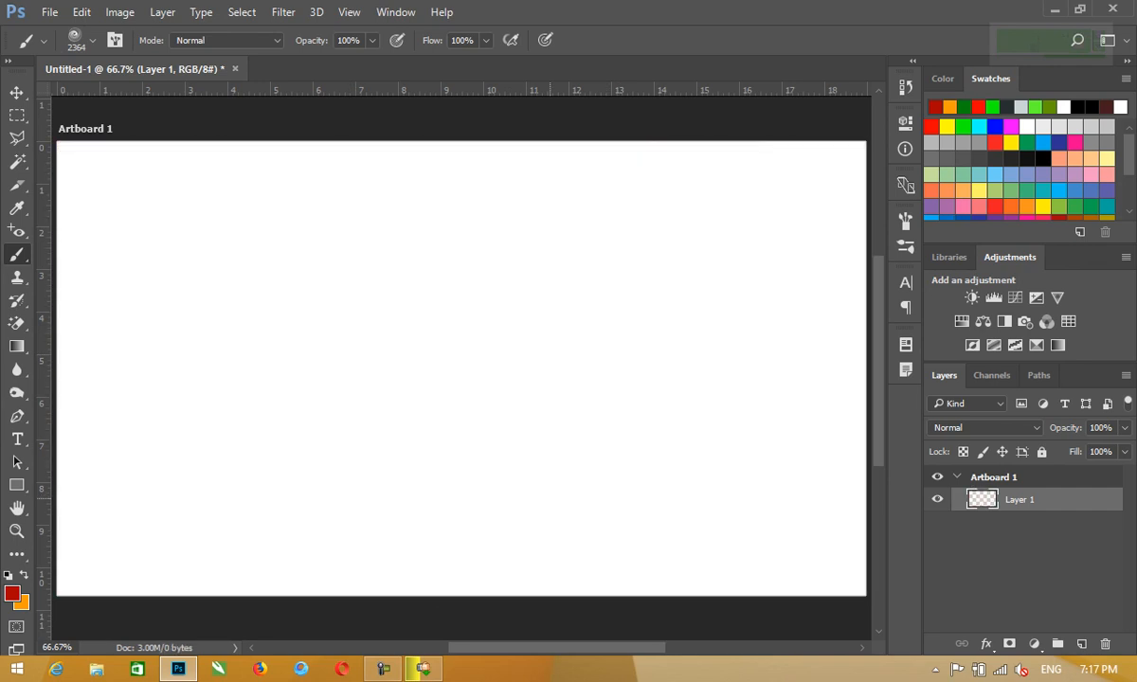
Reduce the swirl brush to 600 px and stamp one red swirl in the middle of the artboard
{"action": "key", "text": "bracketleft"}
{"action": "key", "text": "bracketleft"}
{"action": "key", "text": "bracketleft"}
{"action": "key", "text": "bracketleft"}
{"action": "key", "text": "bracketleft"}
{"action": "key", "text": "bracketleft"}
{"action": "key", "text": "bracketleft"}
{"action": "key", "text": "bracketleft"}
{"action": "key", "text": "bracketleft"}
{"action": "key", "text": "bracketleft"}
{"action": "key", "text": "bracketleft"}
{"action": "key", "text": "bracketleft"}
{"action": "left_click", "coordinate": [464, 372]}
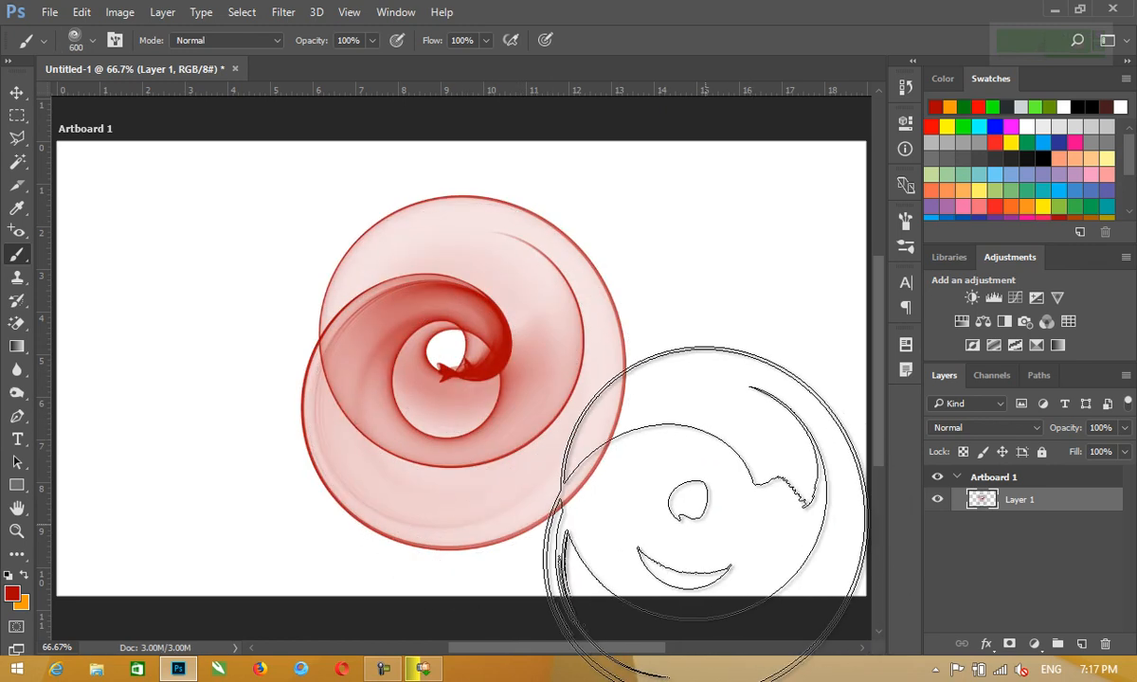
Replace the current brushes with the smoke-set_creative_nerds set, try a 1024 px smoke brush, and undo the stamp
{"action": "right_click", "coordinate": [696, 399]}
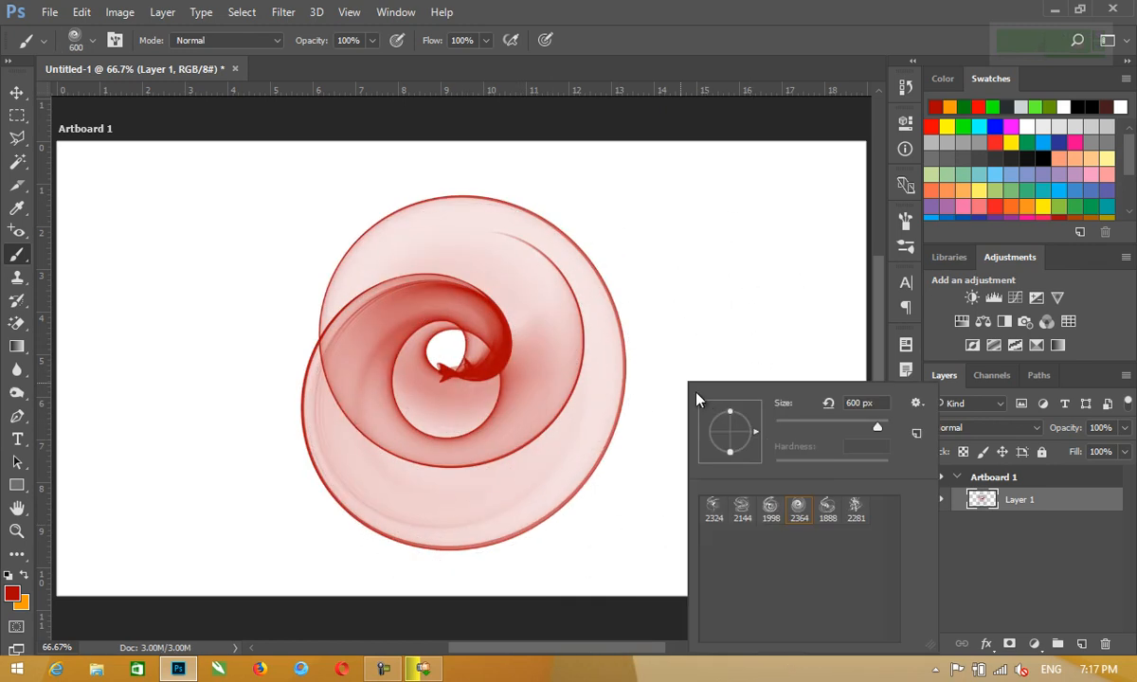
{"action": "left_click", "coordinate": [916, 404]}
{"action": "left_click", "coordinate": [806, 358]}
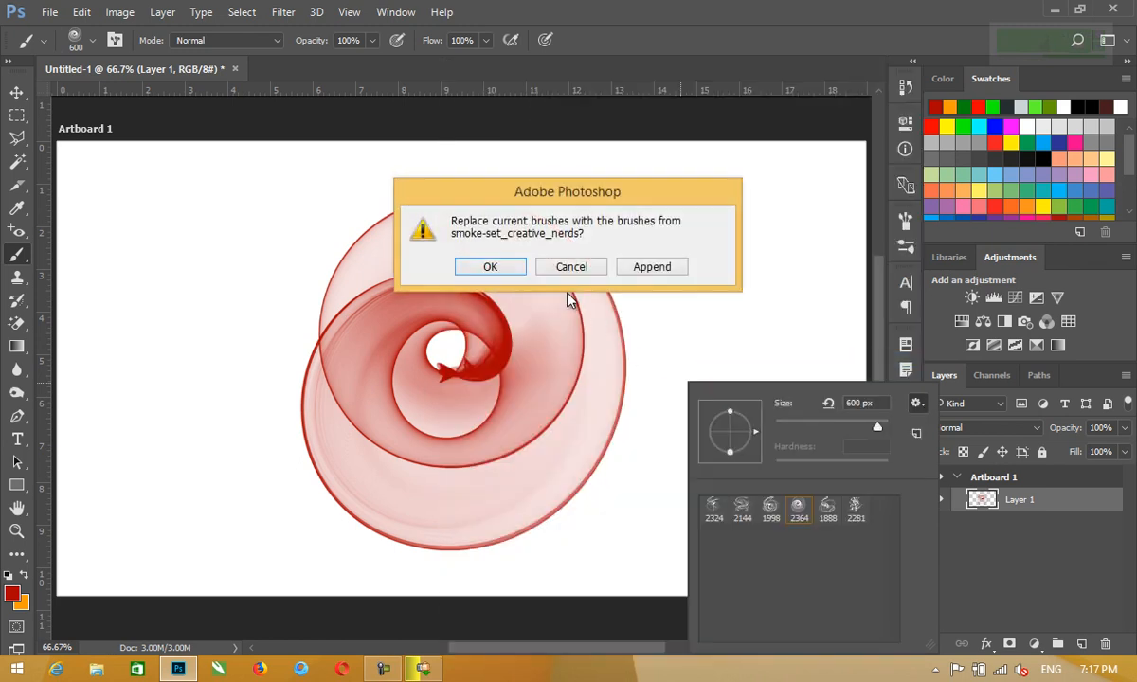
{"action": "left_click", "coordinate": [502, 269]}
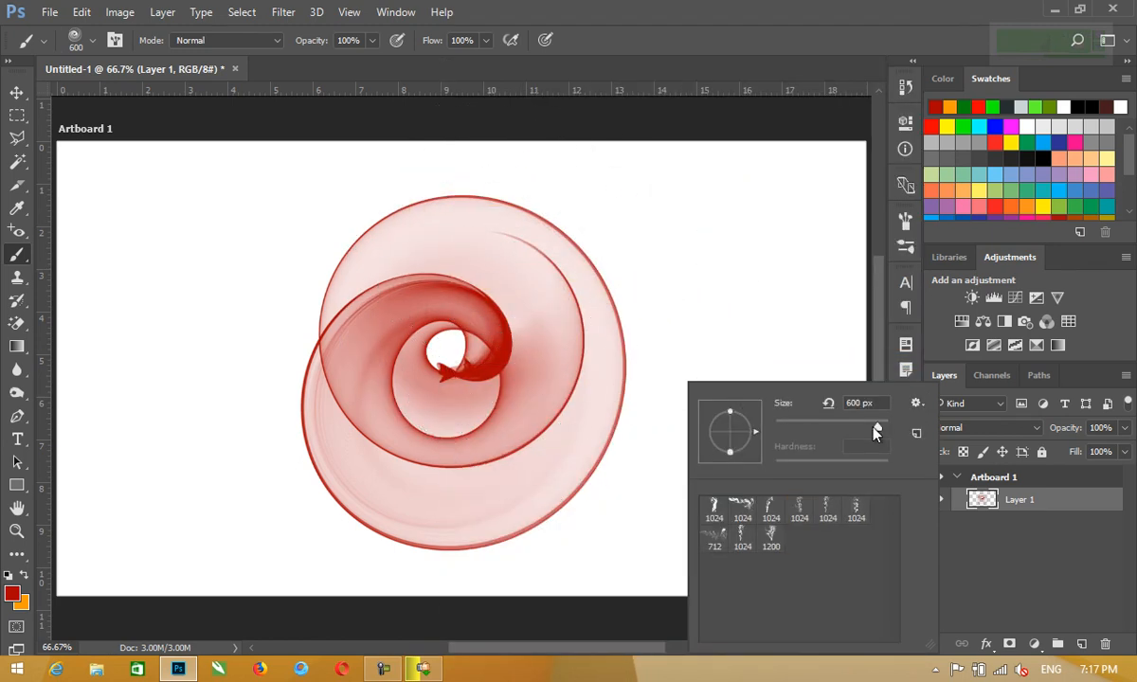
{"action": "double_click", "coordinate": [714, 506]}
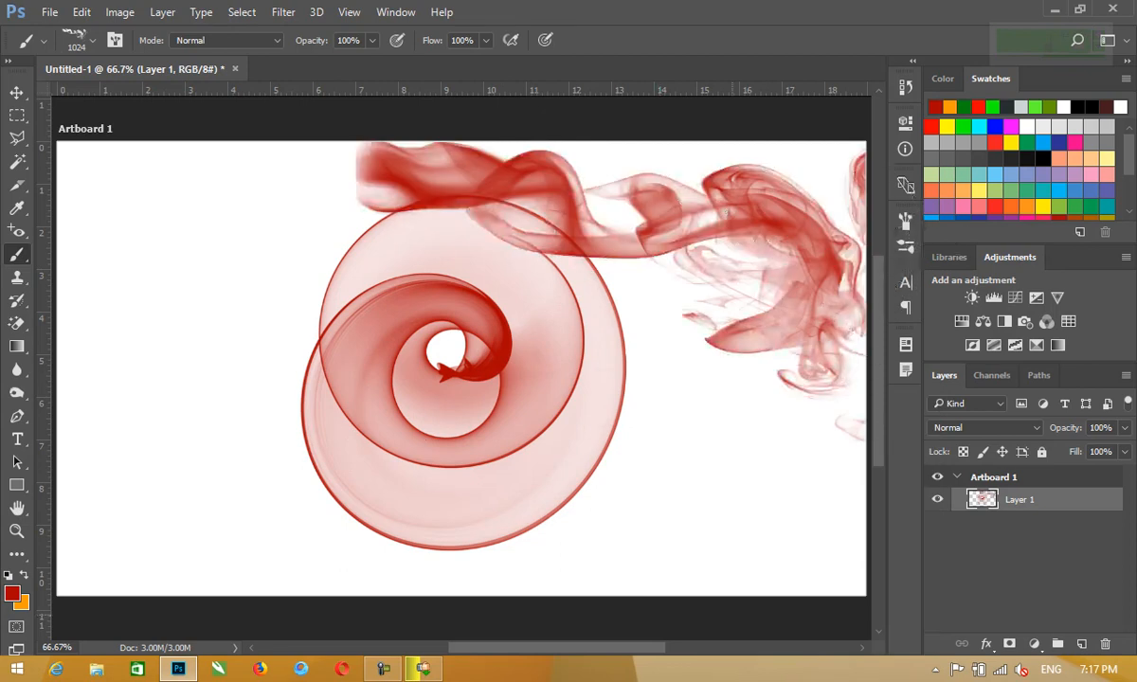
{"action": "key", "text": "ctrl+z"}
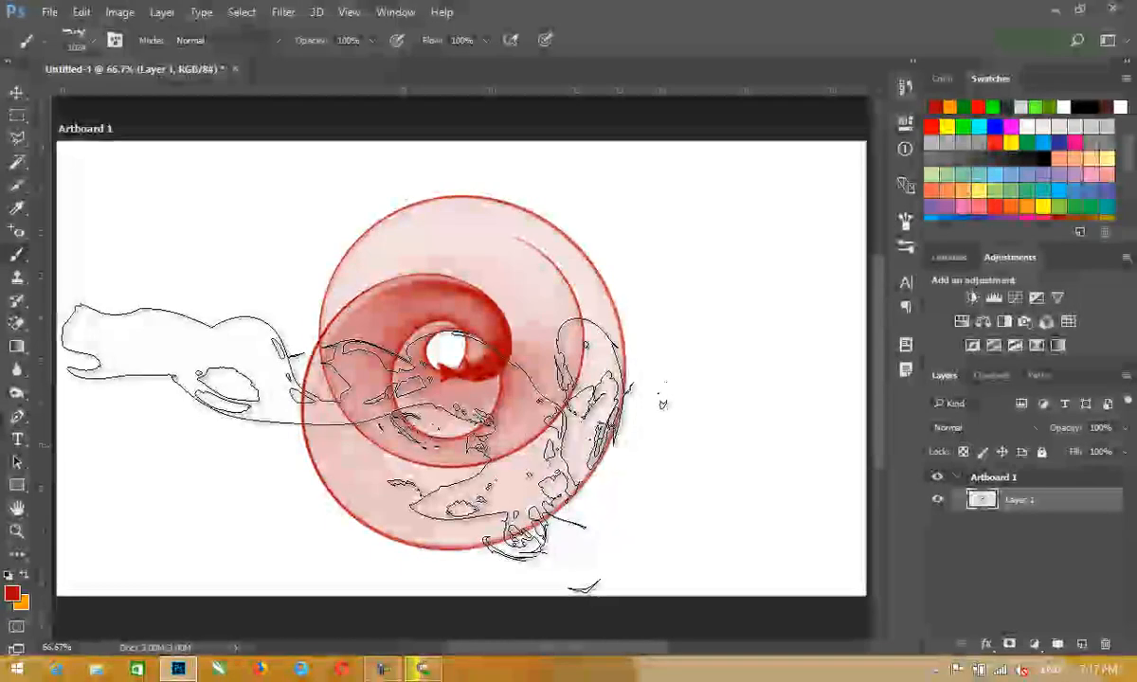
Set the foreground color to ffffff and the background color to 000000, and fill Layer 1 with black
{"action": "left_click", "coordinate": [11, 594]}
{"action": "type", "text": "ffffff"}
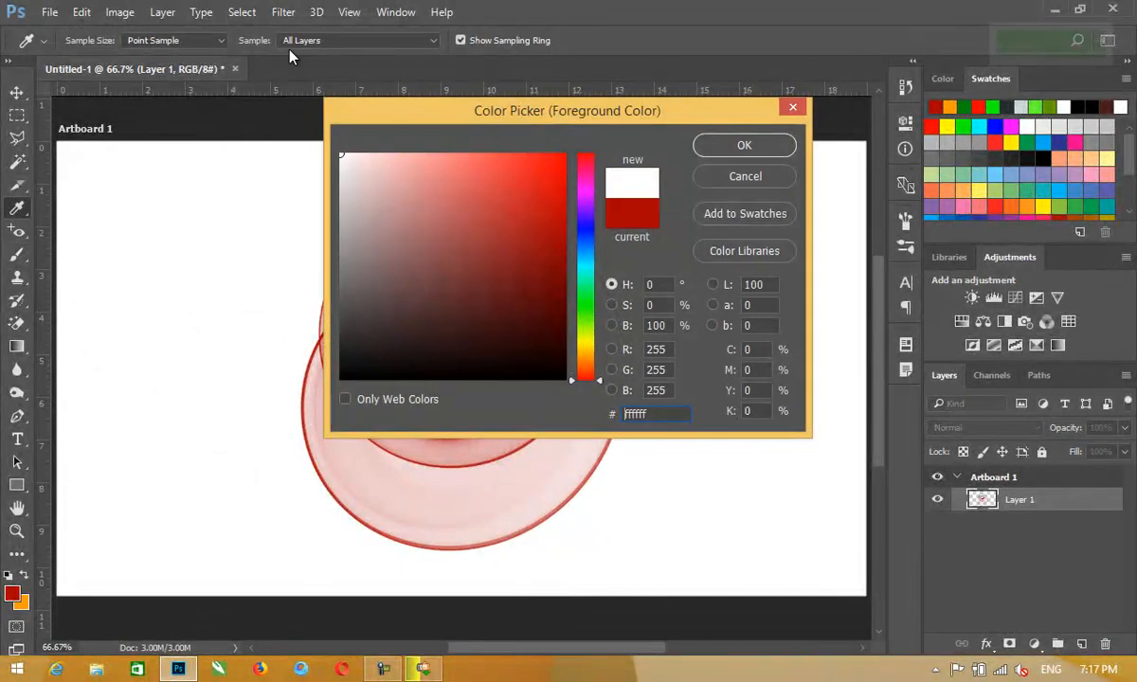
{"action": "left_click", "coordinate": [744, 145]}
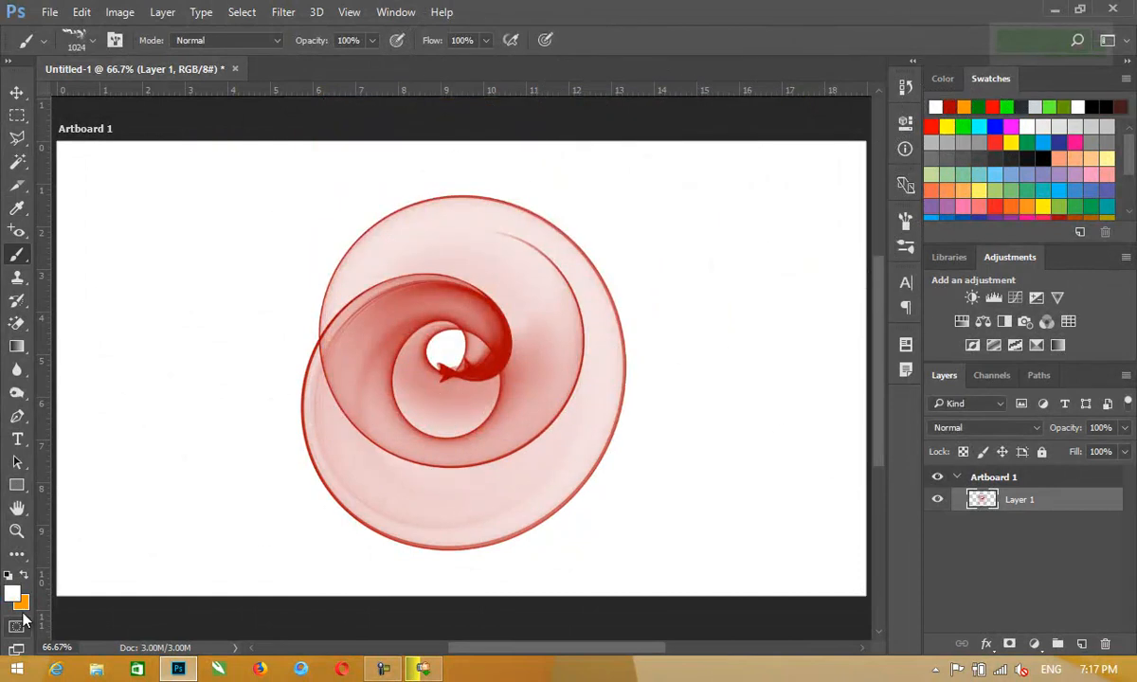
{"action": "left_click", "coordinate": [20, 601]}
{"action": "type", "text": "000000"}
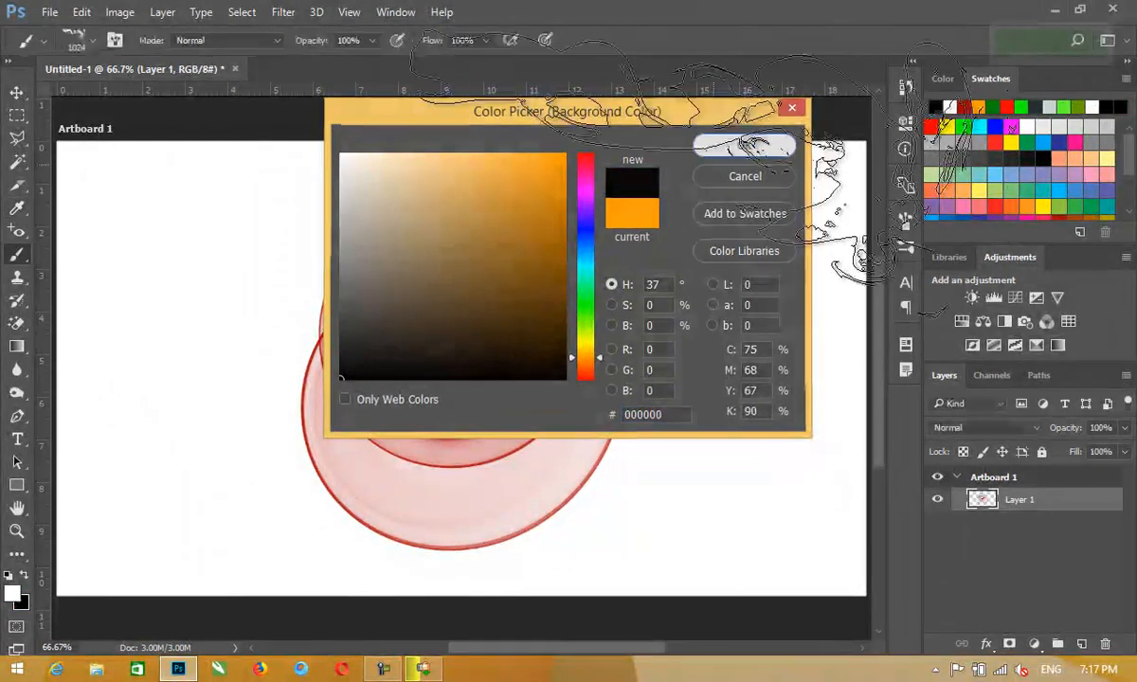
{"action": "left_click", "coordinate": [744, 145]}
{"action": "key", "text": "alt+BackSpace"}
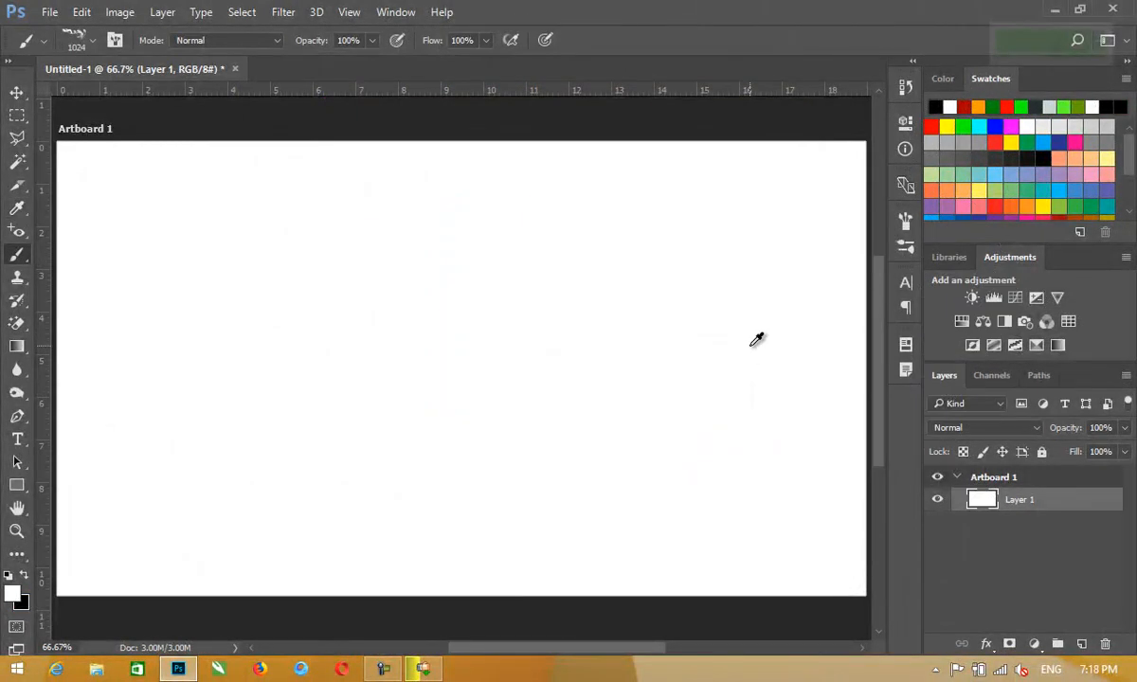
{"action": "key", "text": "ctrl+BackSpace"}
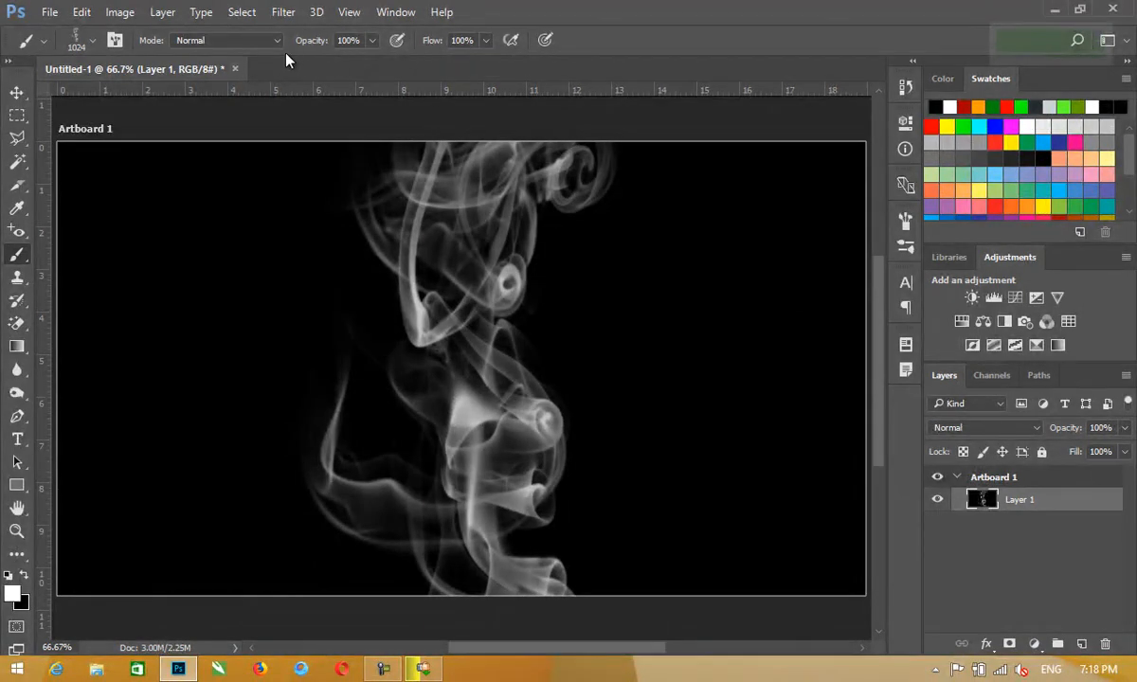
Open the brush settings and switch from the Brush tool to the Pencil Tool
{"action": "left_click", "coordinate": [117, 42]}
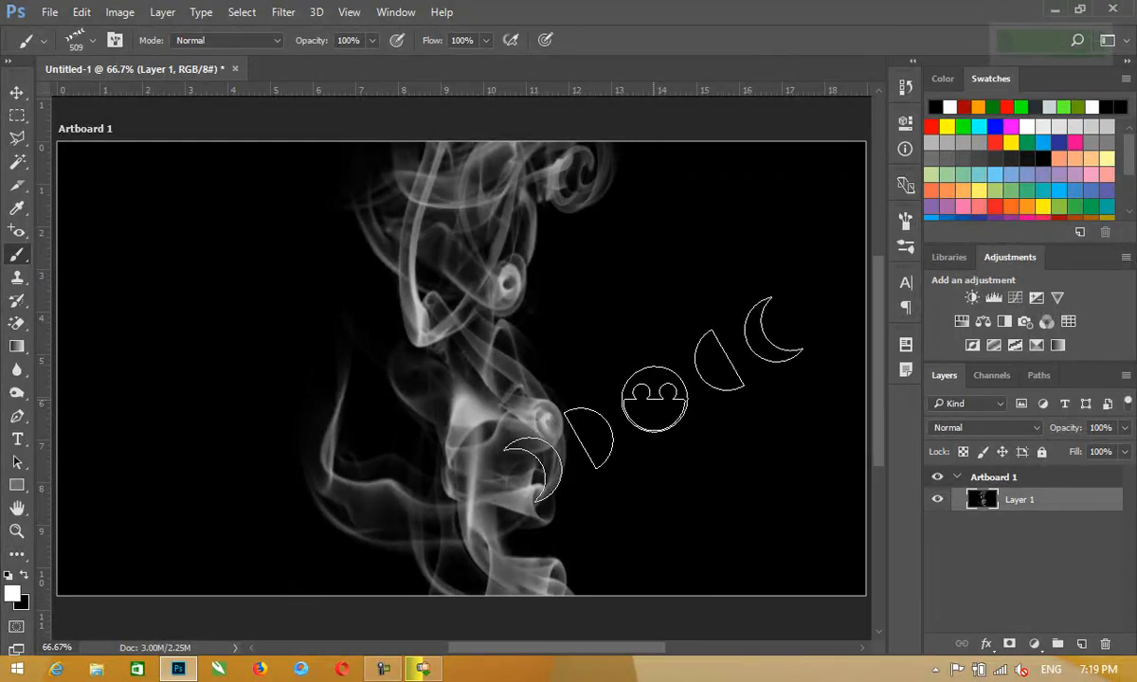
{"action": "right_click", "coordinate": [17, 254]}
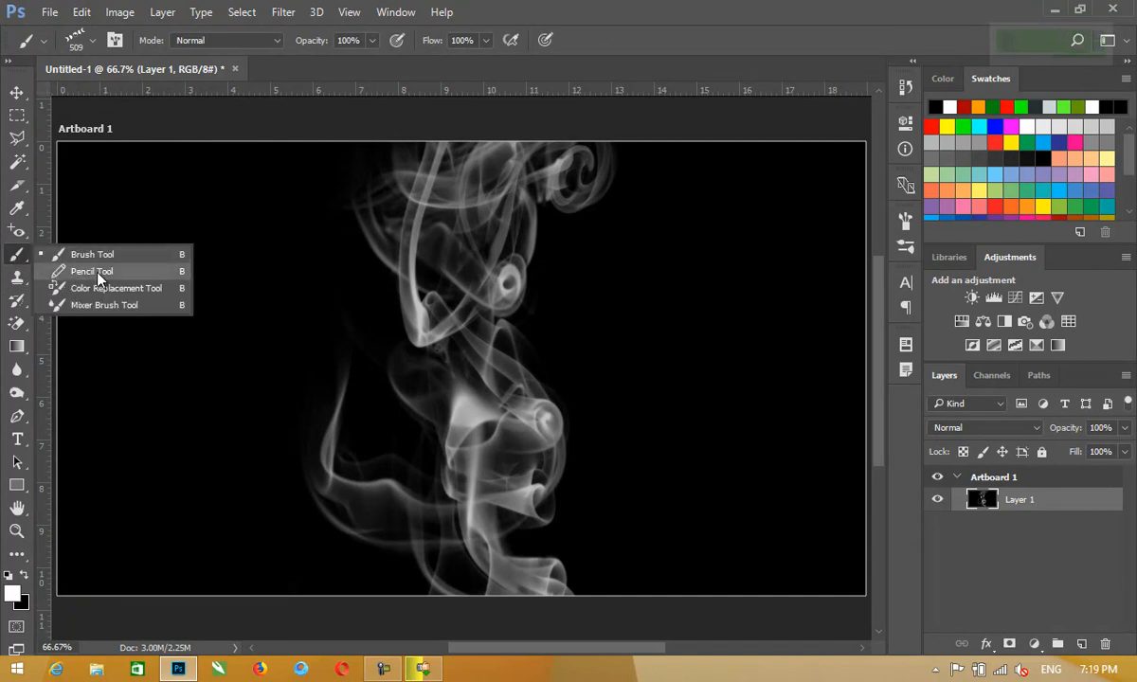
{"action": "left_click", "coordinate": [94, 272]}
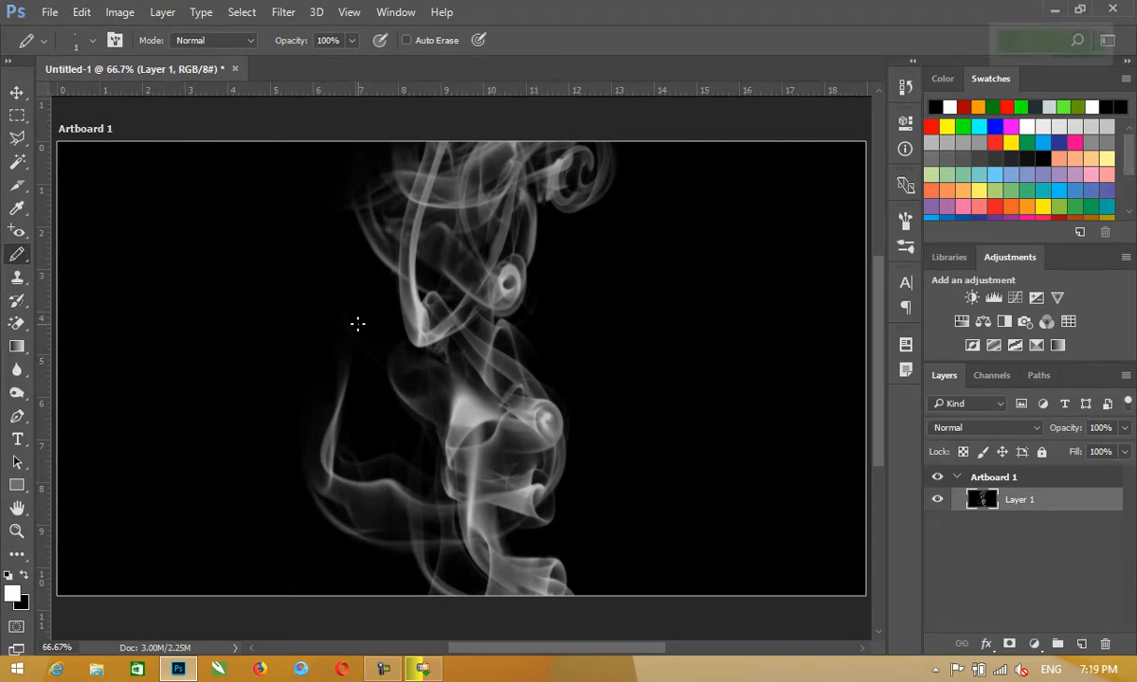
Reset the brush presets to the default set for the Pencil Tool
{"action": "right_click", "coordinate": [357, 278]}
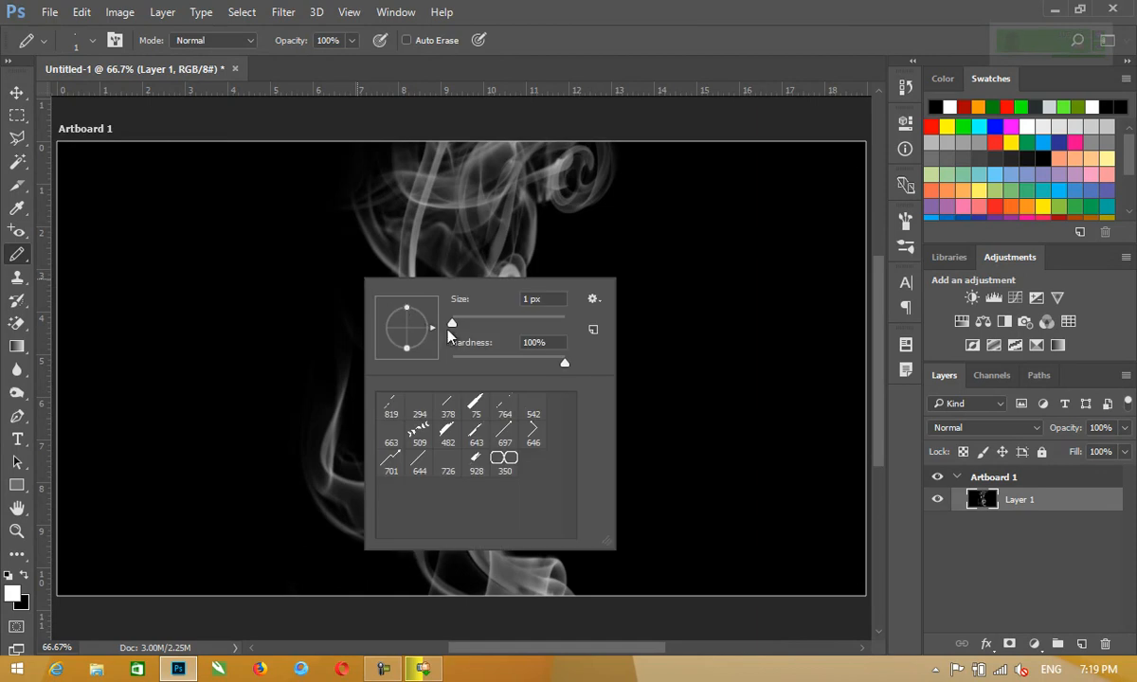
{"action": "left_click", "coordinate": [592, 299]}
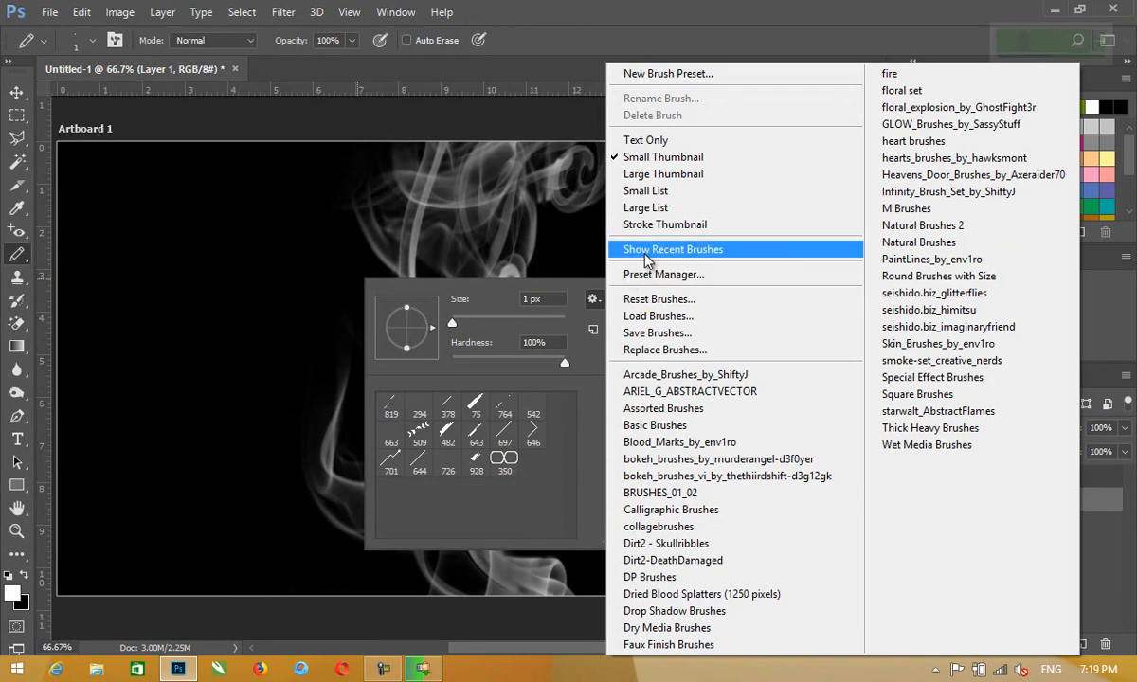
{"action": "left_click", "coordinate": [666, 301]}
{"action": "left_click", "coordinate": [490, 268]}
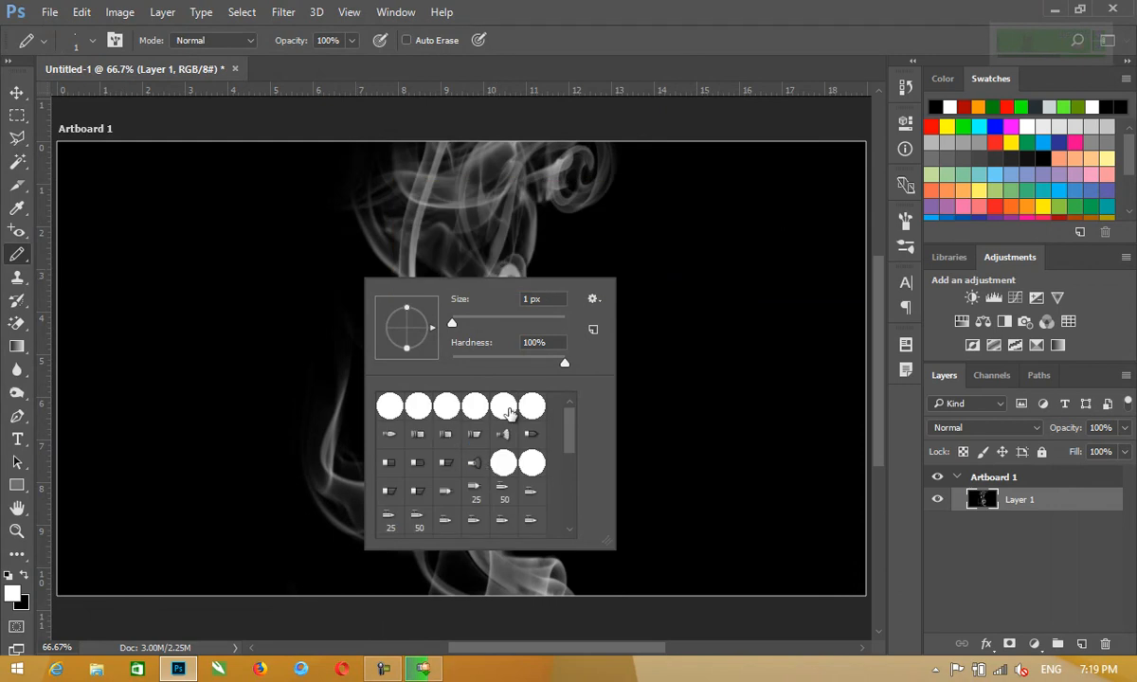
Pick a soft round preset with 0% hardness at 1 px and draw a thin white curved line across the left of the smoke
{"action": "left_click", "coordinate": [474, 406]}
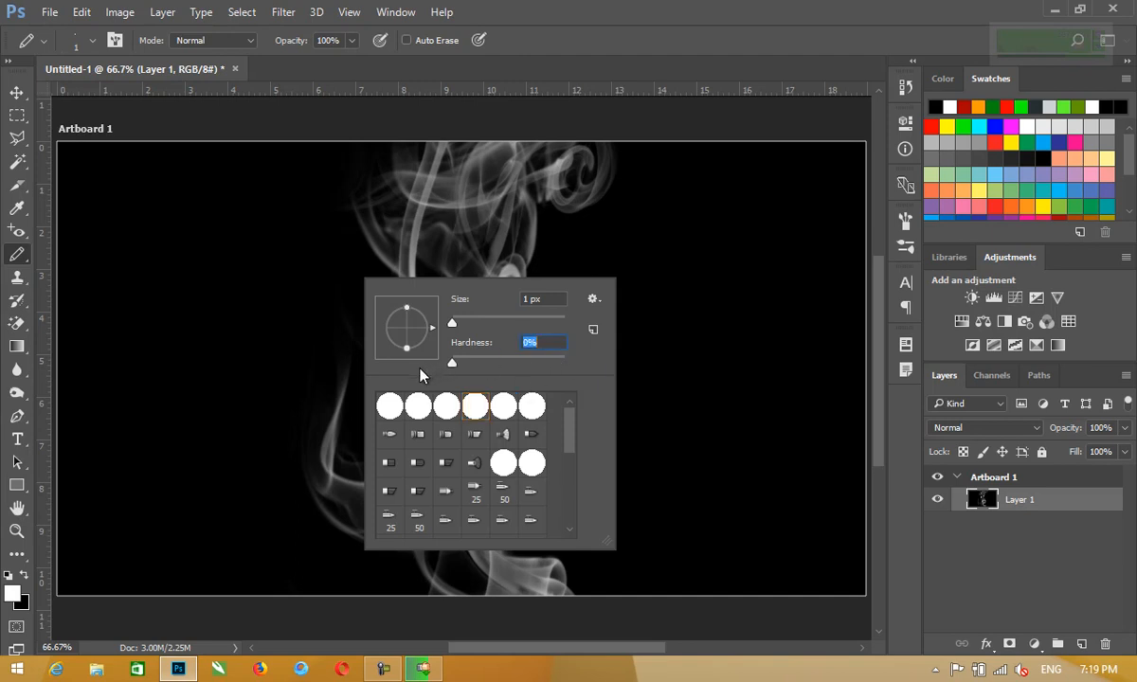
{"action": "key", "text": "Return"}
{"action": "mouse_move", "coordinate": [237, 303]}
{"action": "left_mouse_down"}
{"action": "mouse_move", "coordinate": [358, 439]}
{"action": "mouse_move", "coordinate": [384, 450]}
{"action": "left_mouse_up"}
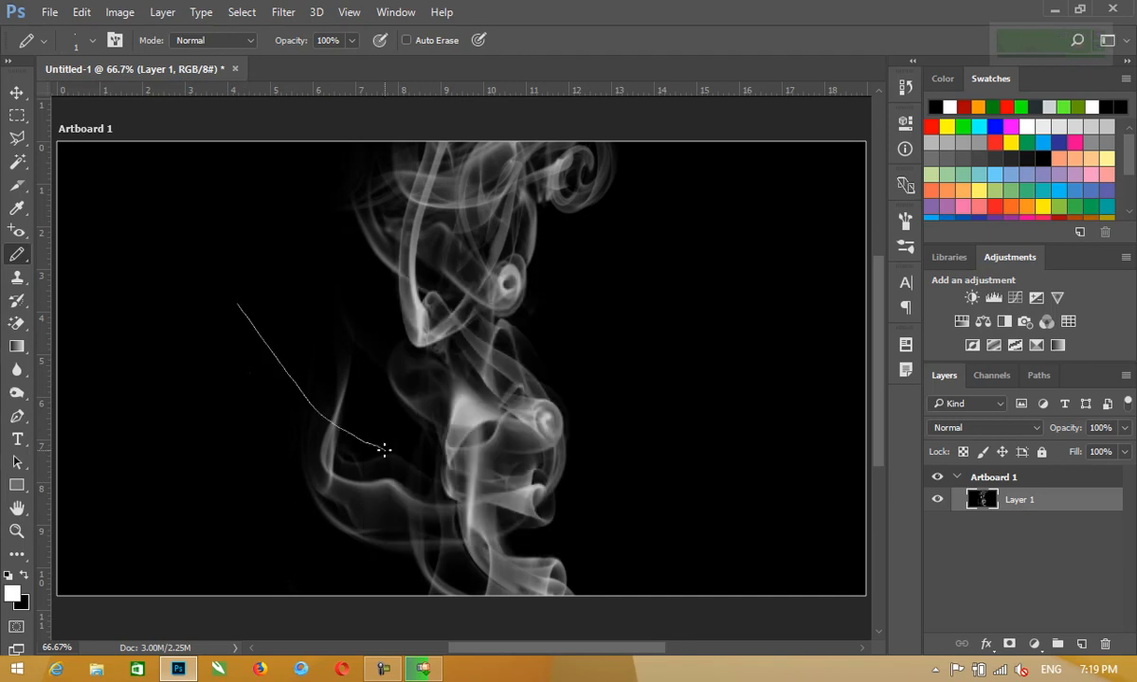
{"action": "right_click", "coordinate": [21, 260]}
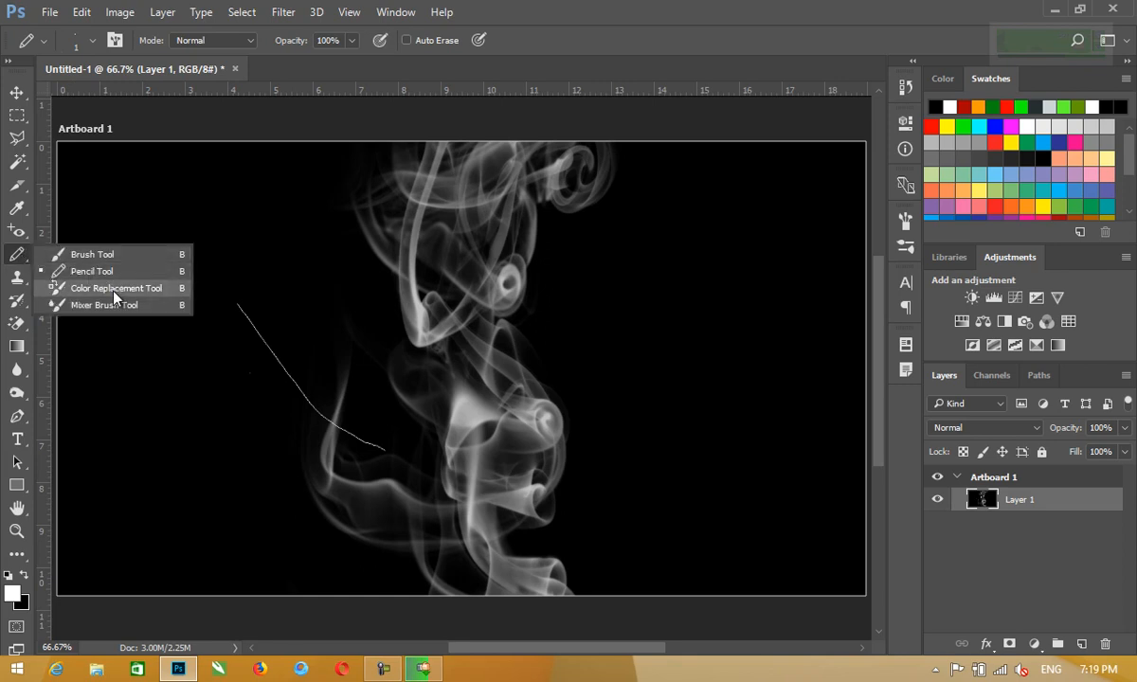
{"action": "left_click", "coordinate": [291, 359]}
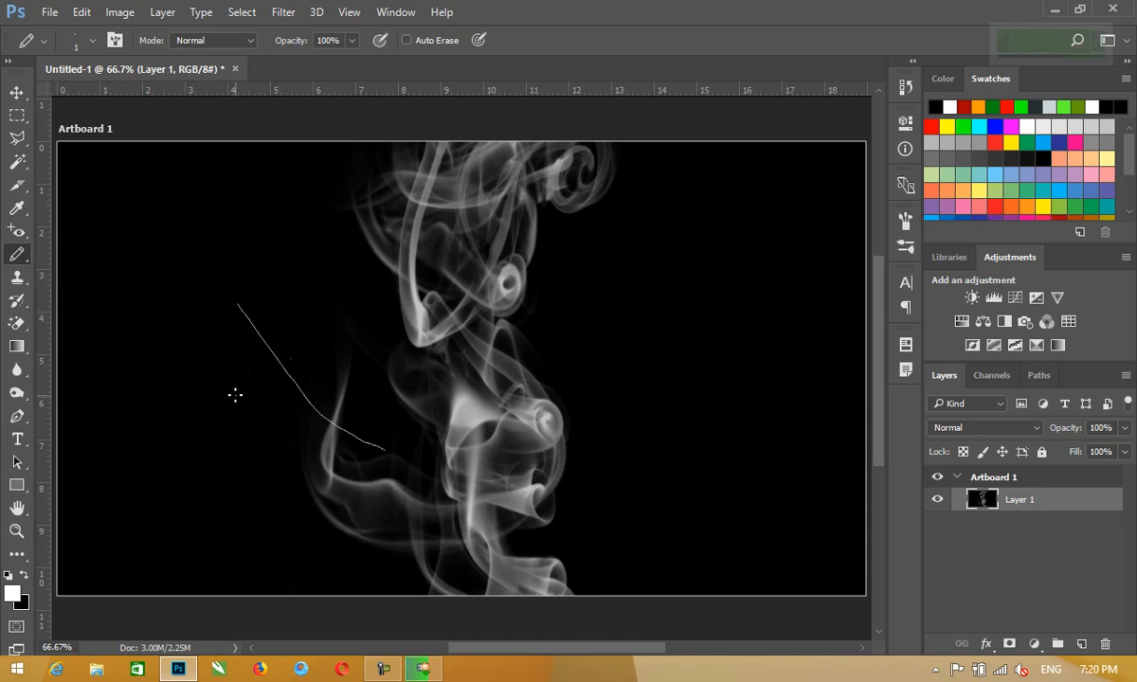
Open 8-colour_24199230_1050x600.jpg from the Pictures folder and activate the Color Replacement Tool
{"action": "key", "text": "ctrl+o"}
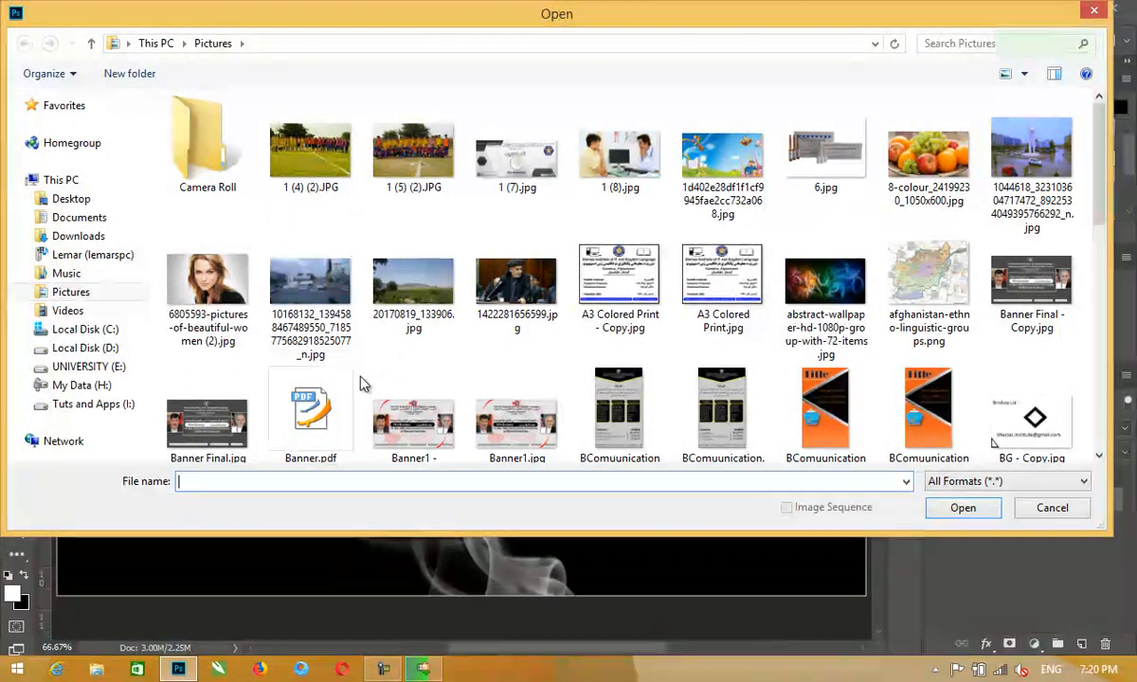
{"action": "double_click", "coordinate": [917, 176]}
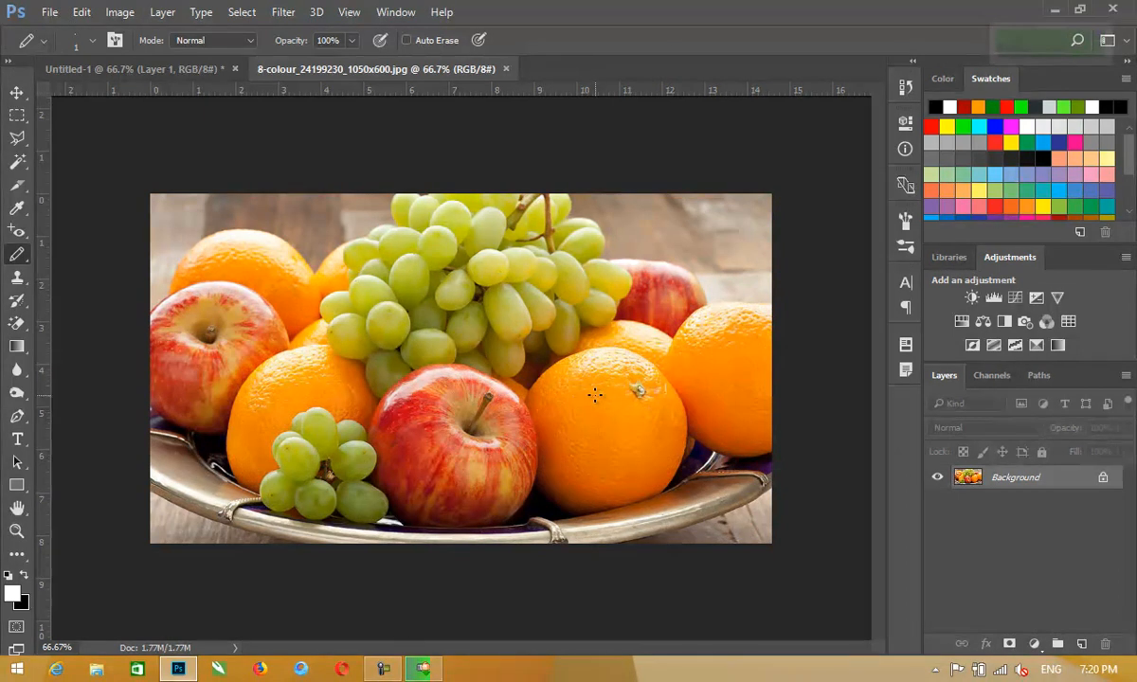
{"action": "right_click", "coordinate": [18, 254]}
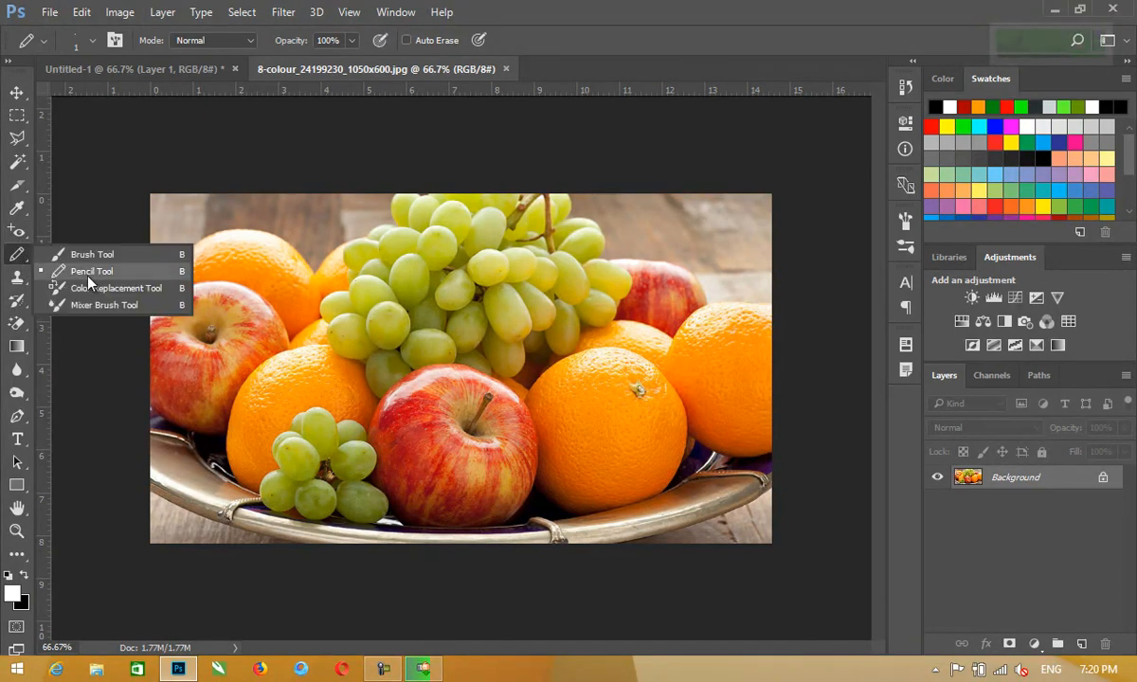
{"action": "left_click", "coordinate": [95, 272]}
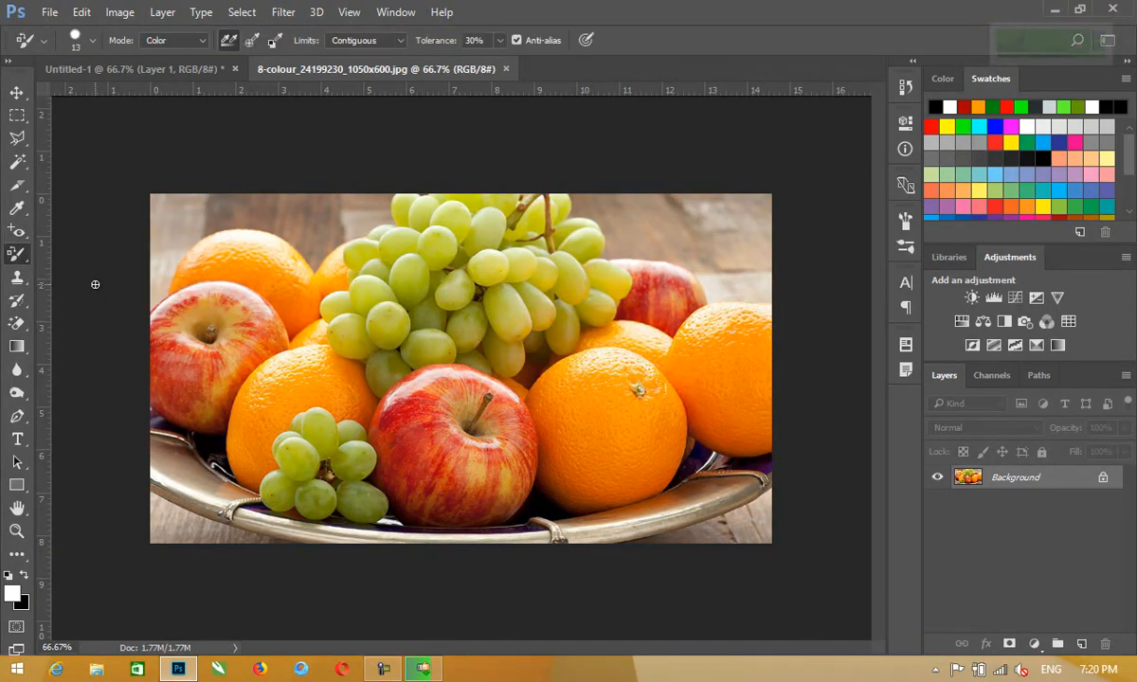
Set the foreground color to dark green 0b4400
{"action": "key", "text": "i"}
{"action": "left_click", "coordinate": [14, 592]}
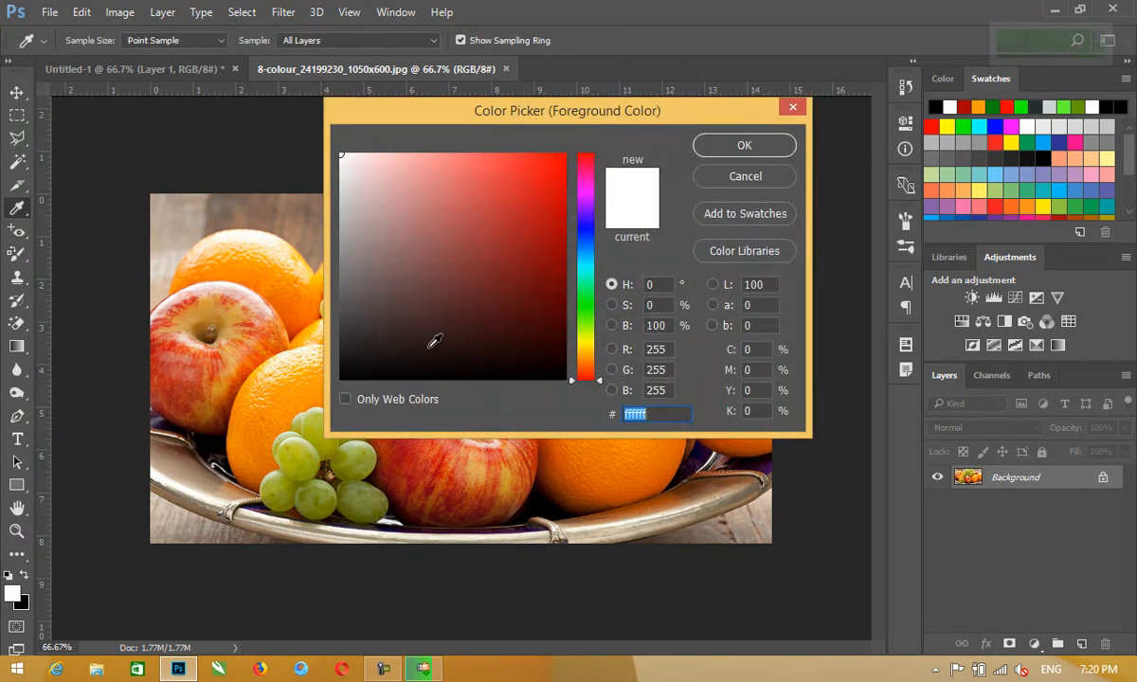
{"action": "left_click", "coordinate": [584, 310]}
{"action": "left_click", "coordinate": [536, 315]}
{"action": "left_click", "coordinate": [567, 318]}
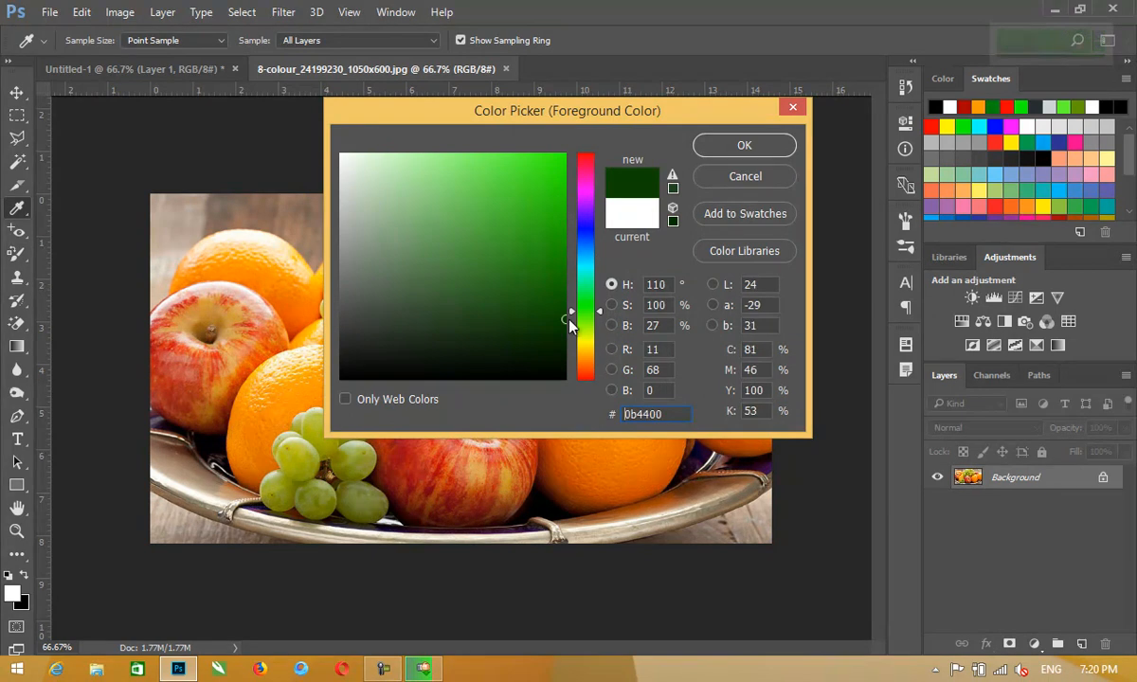
{"action": "left_click", "coordinate": [729, 144]}
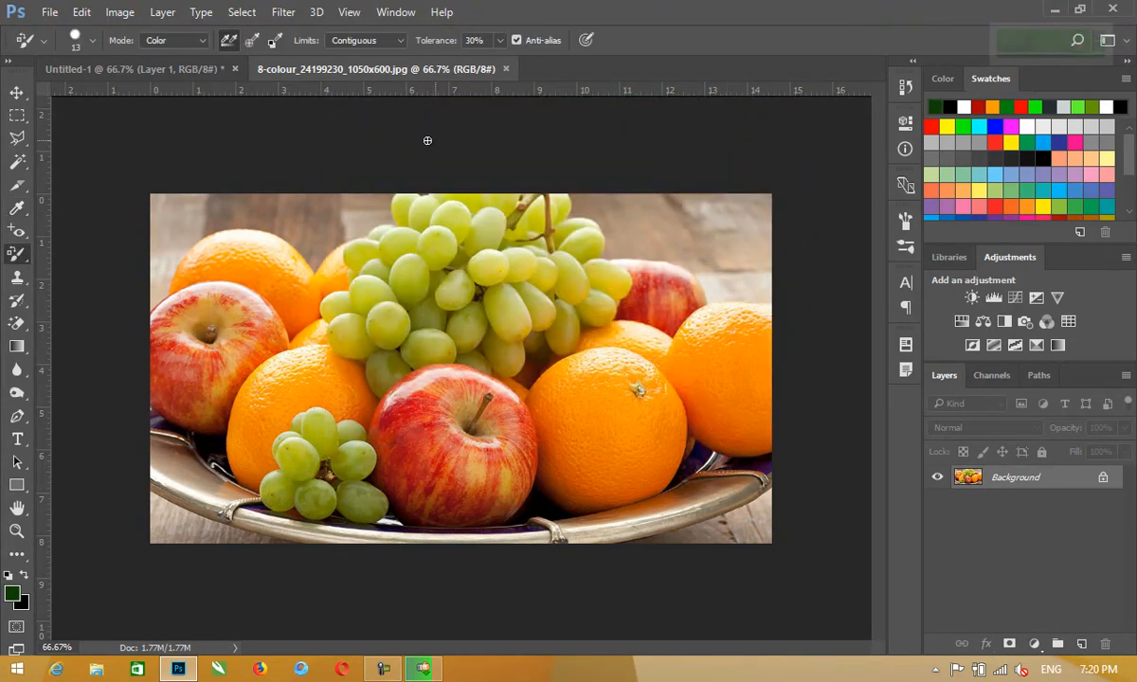
Keep the Color Replacement Tool in Color mode and set its limits to Discontiguous
{"action": "left_click", "coordinate": [172, 40]}
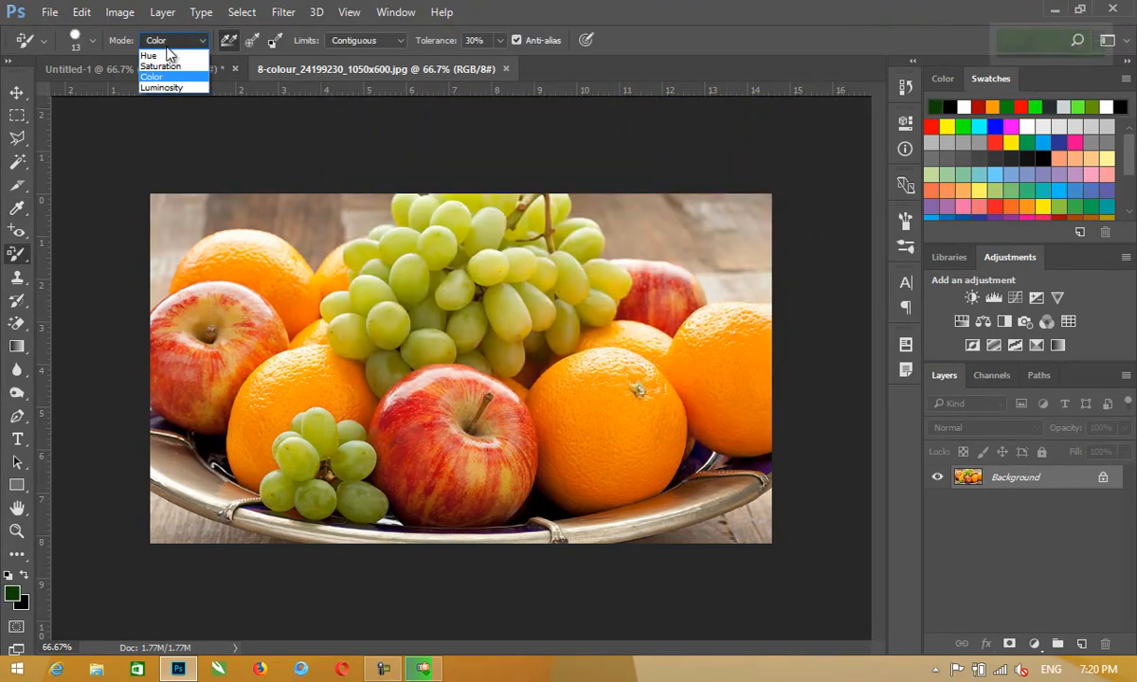
{"action": "left_click", "coordinate": [225, 47]}
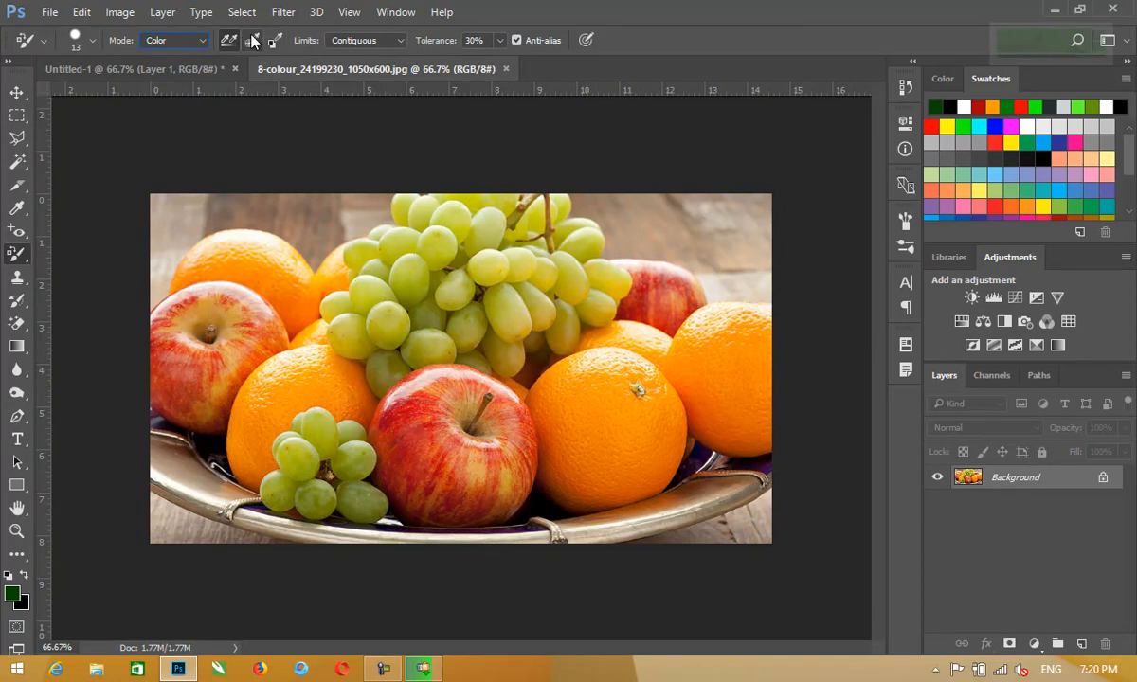
{"action": "left_click", "coordinate": [353, 41]}
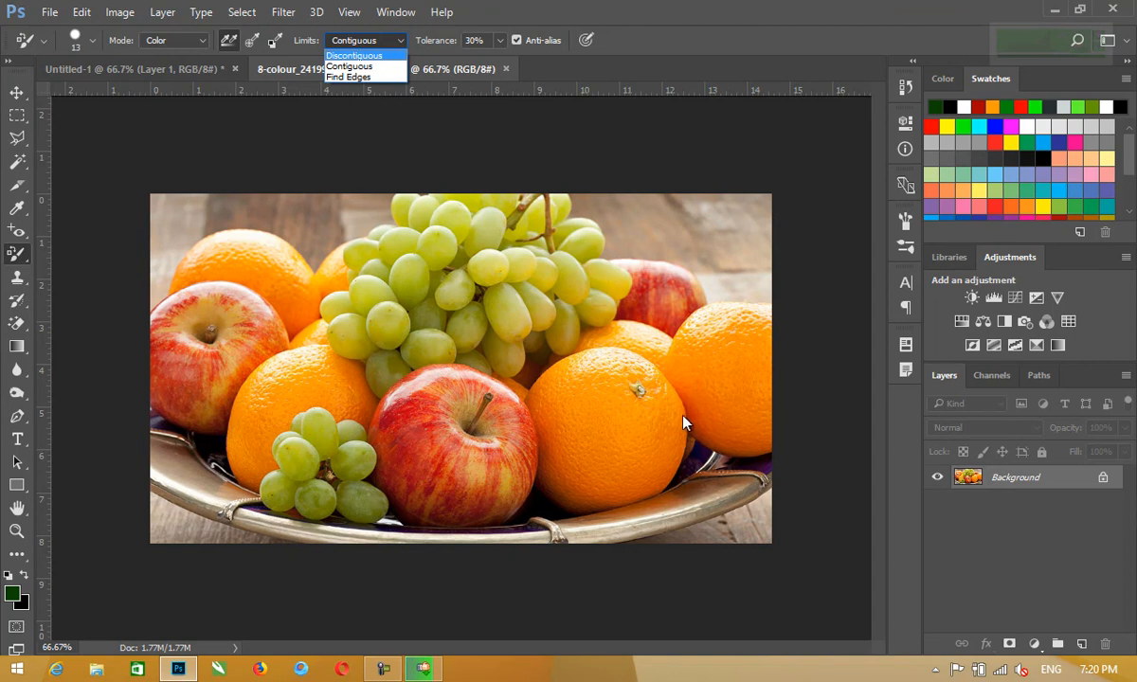
{"action": "left_click", "coordinate": [370, 55]}
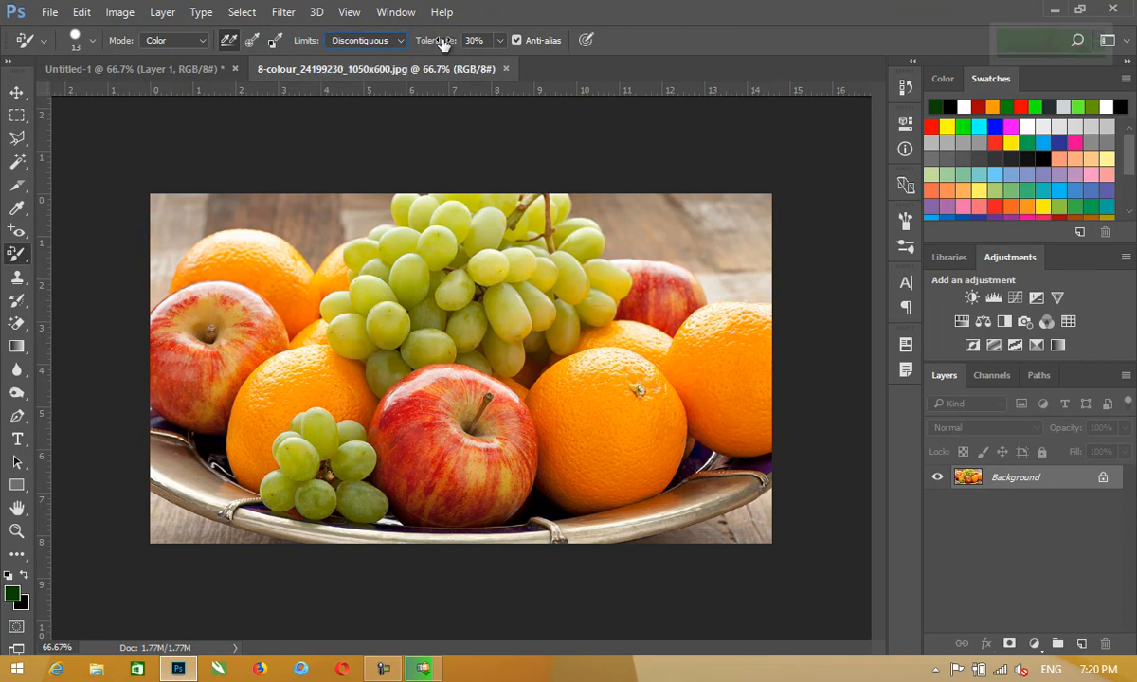
{"action": "left_click", "coordinate": [168, 40]}
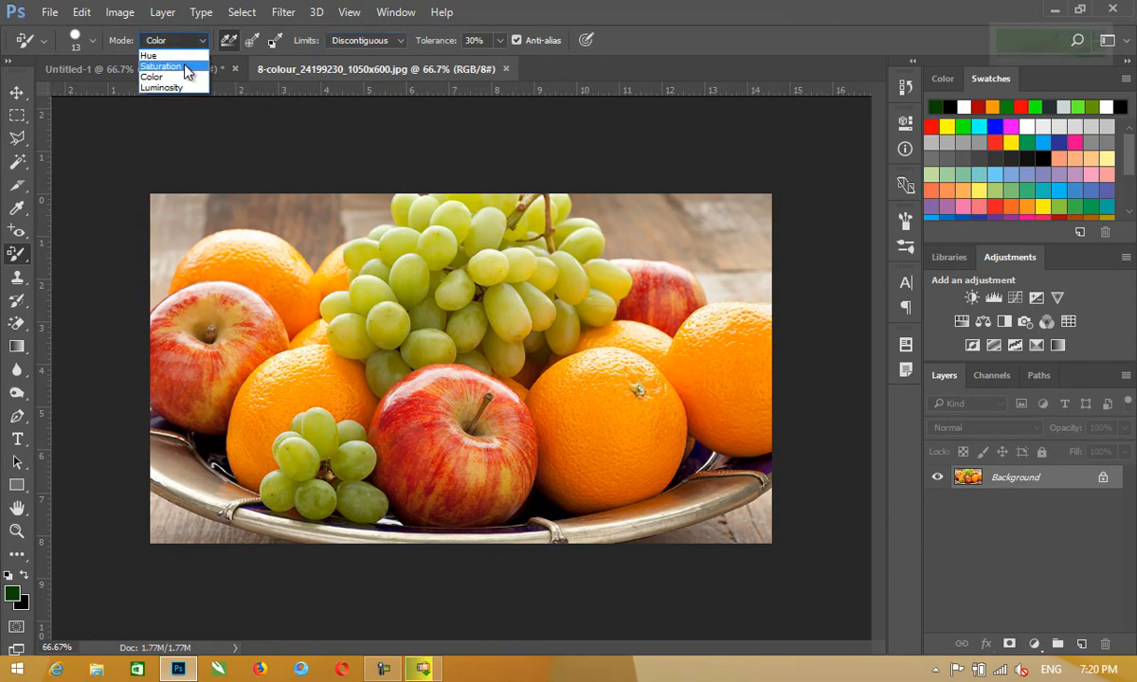
{"action": "left_click", "coordinate": [135, 16]}
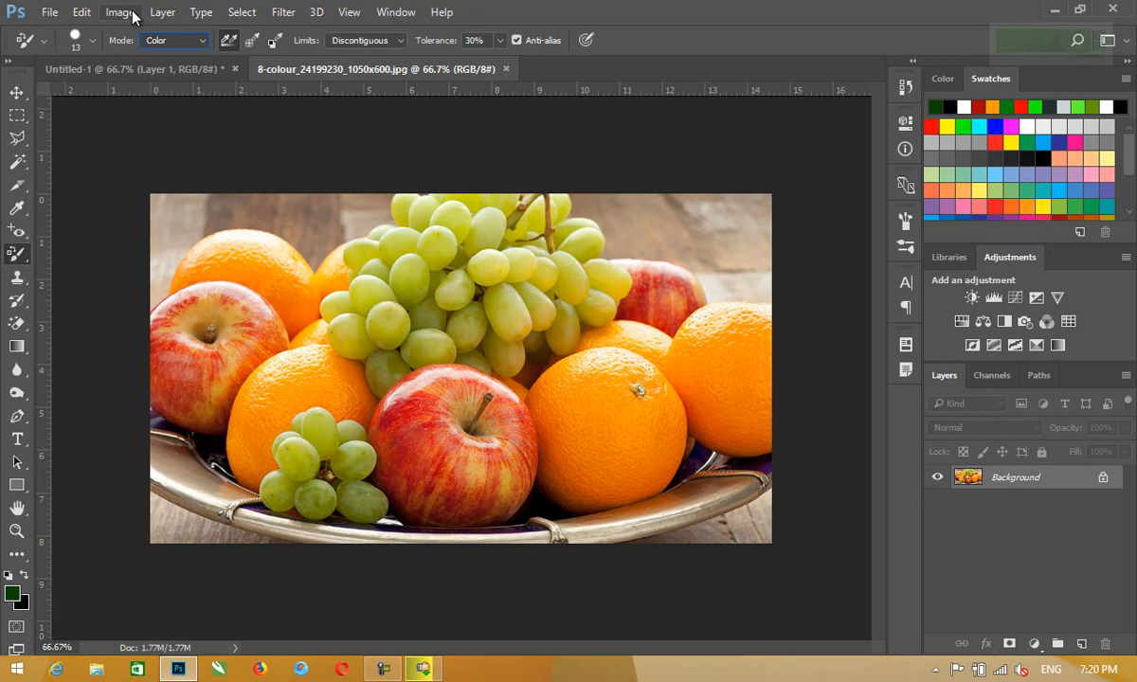
{"action": "left_click", "coordinate": [123, 14]}
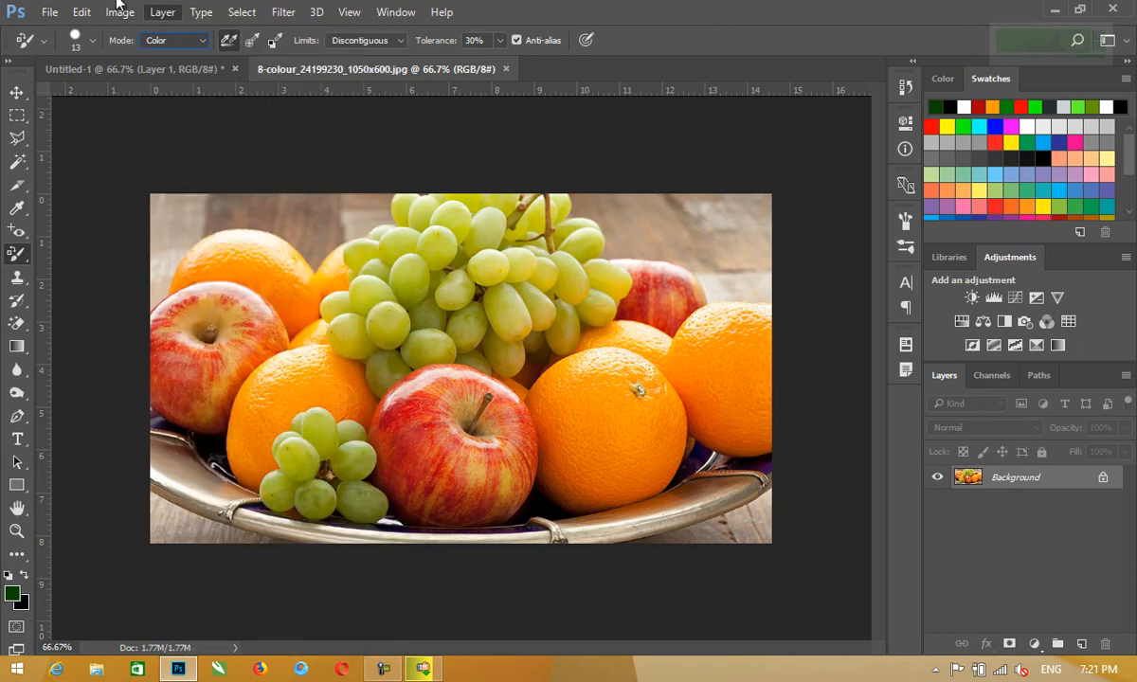
{"action": "mouse_move", "coordinate": [67, 8]}
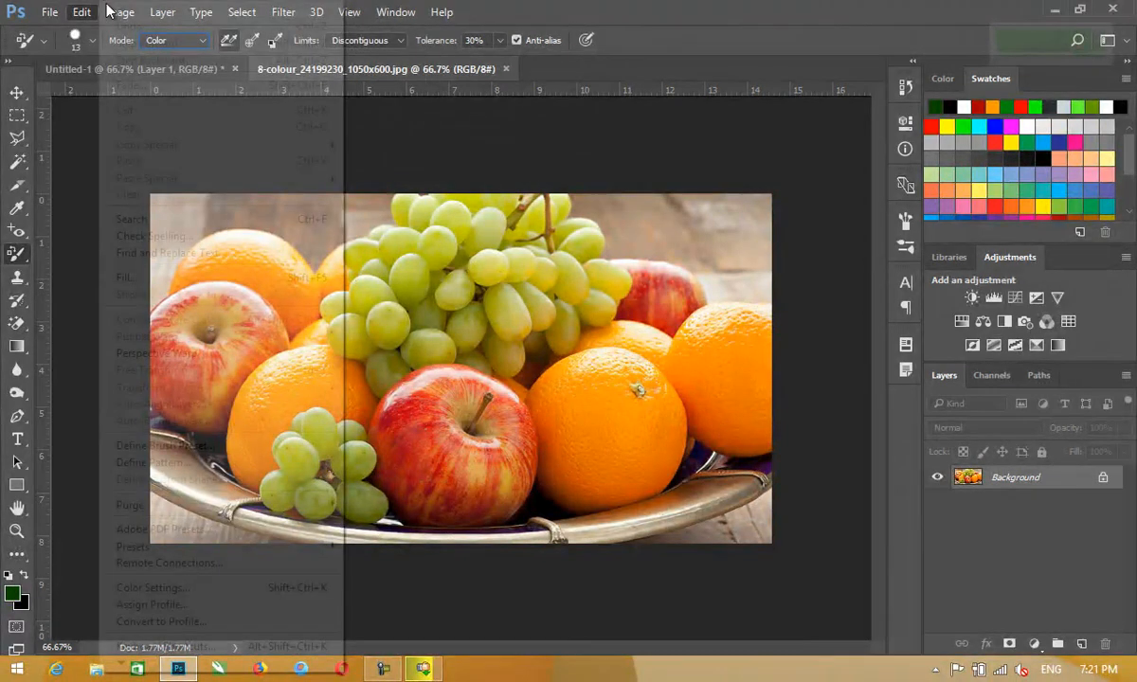
{"action": "left_click", "coordinate": [95, 9]}
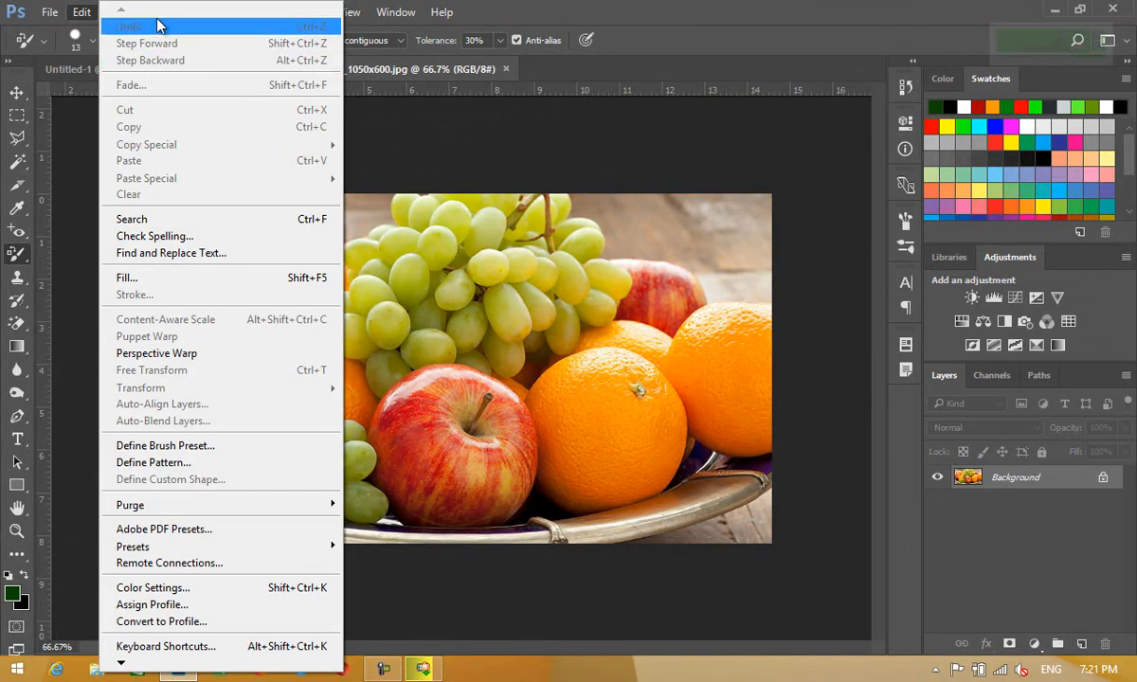
{"action": "left_click", "coordinate": [645, 11]}
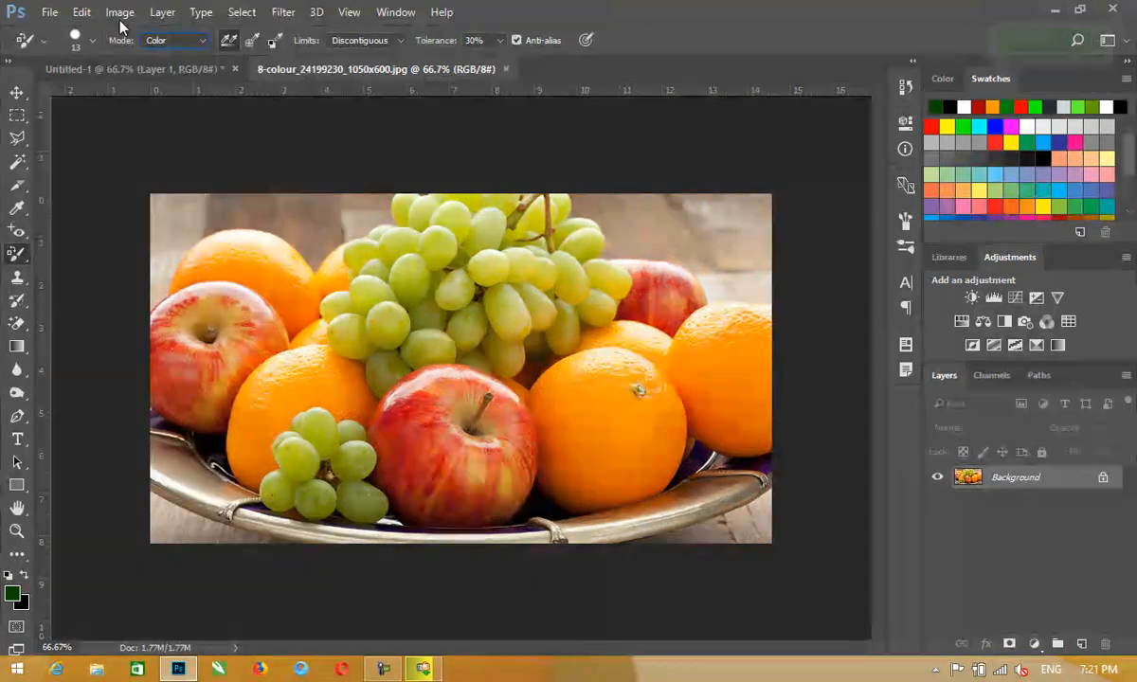
{"action": "left_click", "coordinate": [113, 16]}
{"action": "mouse_move", "coordinate": [189, 61]}
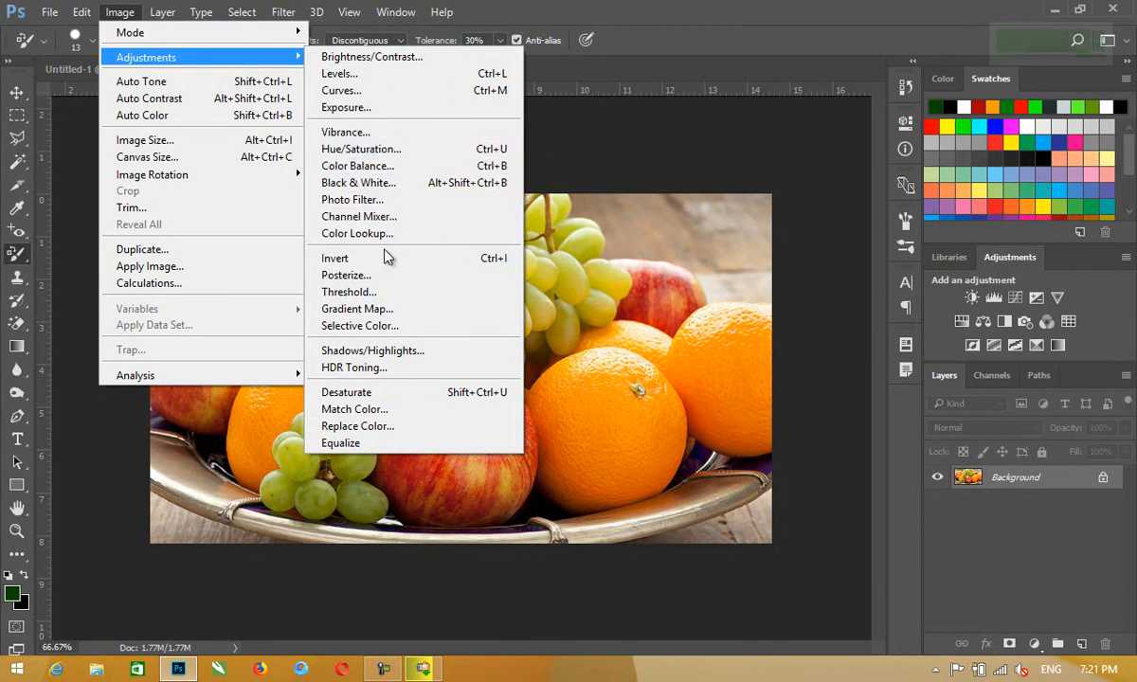
{"action": "left_click", "coordinate": [554, 254]}
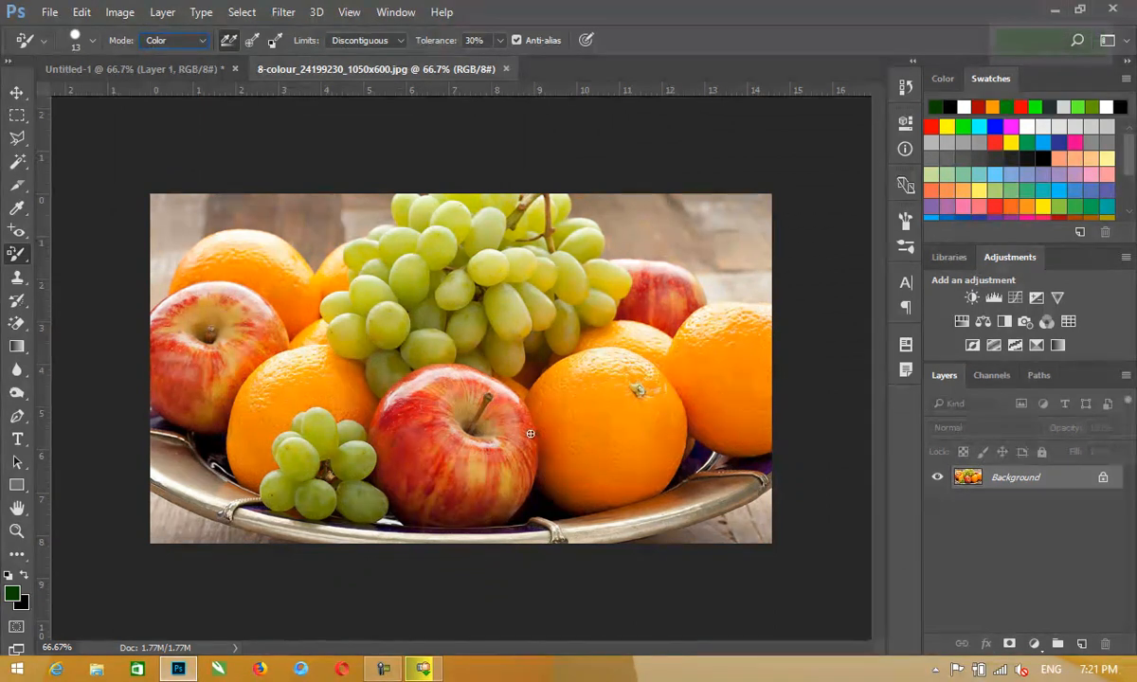
Set the Color Replacement brush size to 67 px and paint the front orange green
{"action": "left_click_drag", "start_coordinate": [606, 440], "coordinate": [611, 442]}
{"action": "right_click", "coordinate": [540, 398]}
{"action": "left_click_drag", "start_coordinate": [581, 427], "coordinate": [605, 429]}
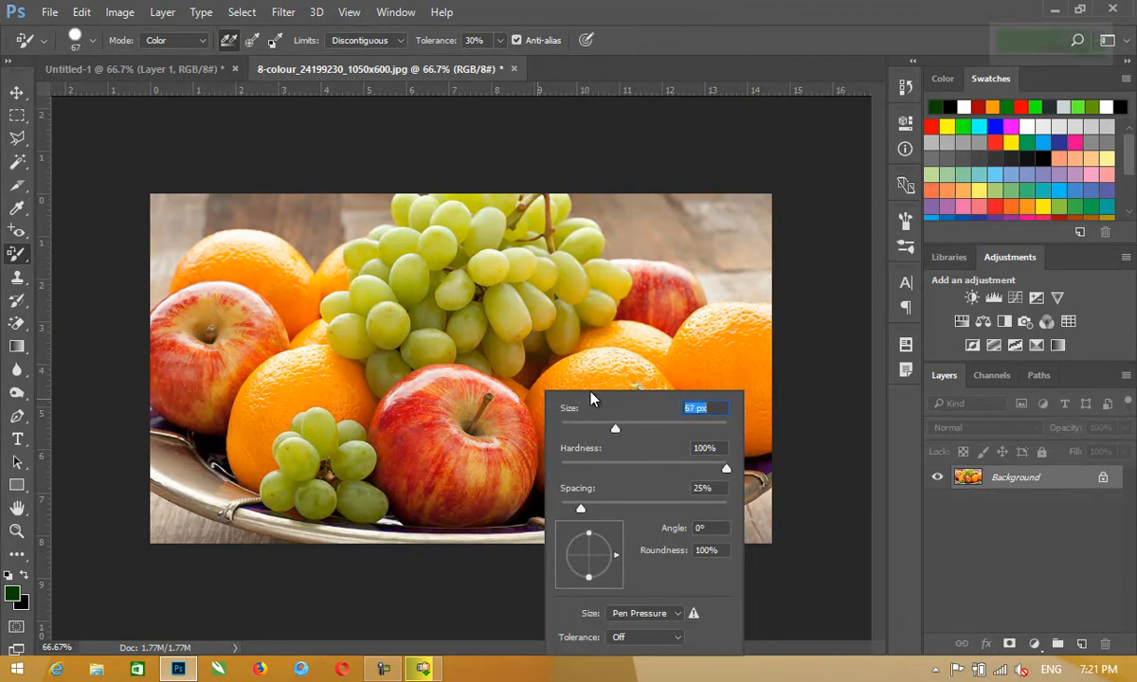
{"action": "key", "text": "Return"}
{"action": "mouse_move", "coordinate": [586, 381]}
{"action": "left_mouse_down"}
{"action": "mouse_move", "coordinate": [609, 442]}
{"action": "mouse_move", "coordinate": [636, 449]}
{"action": "mouse_move", "coordinate": [664, 434]}
{"action": "mouse_move", "coordinate": [671, 444]}
{"action": "mouse_move", "coordinate": [648, 476]}
{"action": "mouse_move", "coordinate": [667, 448]}
{"action": "mouse_move", "coordinate": [670, 395]}
{"action": "mouse_move", "coordinate": [630, 372]}
{"action": "mouse_move", "coordinate": [598, 372]}
{"action": "mouse_move", "coordinate": [621, 406]}
{"action": "mouse_move", "coordinate": [646, 413]}
{"action": "mouse_move", "coordinate": [606, 469]}
{"action": "mouse_move", "coordinate": [632, 476]}
{"action": "mouse_move", "coordinate": [632, 490]}
{"action": "mouse_move", "coordinate": [574, 504]}
{"action": "mouse_move", "coordinate": [601, 512]}
{"action": "mouse_move", "coordinate": [649, 493]}
{"action": "mouse_move", "coordinate": [576, 474]}
{"action": "mouse_move", "coordinate": [550, 481]}
{"action": "mouse_move", "coordinate": [573, 446]}
{"action": "mouse_move", "coordinate": [588, 444]}
{"action": "mouse_move", "coordinate": [569, 439]}
{"action": "mouse_move", "coordinate": [560, 413]}
{"action": "mouse_move", "coordinate": [558, 390]}
{"action": "mouse_move", "coordinate": [577, 361]}
{"action": "mouse_move", "coordinate": [539, 396]}
{"action": "mouse_move", "coordinate": [547, 450]}
{"action": "left_mouse_up"}
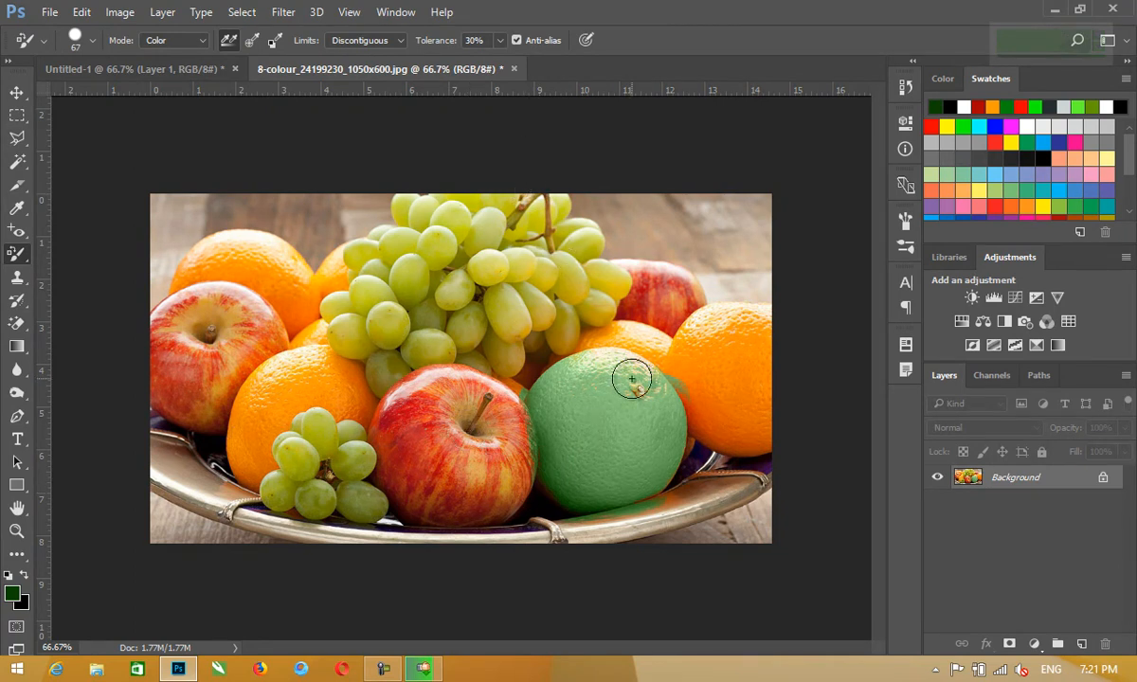
Undo the green recoloring and repaint the front orange with the tolerance set to 10%
{"action": "key", "text": "ctrl+z"}
{"action": "left_click_drag", "start_coordinate": [447, 43], "coordinate": [420, 44]}
{"action": "mouse_move", "coordinate": [564, 396]}
{"action": "left_mouse_down"}
{"action": "mouse_move", "coordinate": [553, 455]}
{"action": "mouse_move", "coordinate": [542, 453]}
{"action": "mouse_move", "coordinate": [532, 395]}
{"action": "mouse_move", "coordinate": [584, 367]}
{"action": "mouse_move", "coordinate": [613, 370]}
{"action": "mouse_move", "coordinate": [593, 387]}
{"action": "mouse_move", "coordinate": [581, 424]}
{"action": "mouse_move", "coordinate": [597, 405]}
{"action": "mouse_move", "coordinate": [594, 455]}
{"action": "mouse_move", "coordinate": [583, 463]}
{"action": "mouse_move", "coordinate": [577, 450]}
{"action": "mouse_move", "coordinate": [586, 479]}
{"action": "mouse_move", "coordinate": [553, 482]}
{"action": "mouse_move", "coordinate": [567, 503]}
{"action": "mouse_move", "coordinate": [546, 465]}
{"action": "mouse_move", "coordinate": [542, 486]}
{"action": "mouse_move", "coordinate": [567, 471]}
{"action": "mouse_move", "coordinate": [582, 486]}
{"action": "mouse_move", "coordinate": [571, 492]}
{"action": "mouse_move", "coordinate": [614, 494]}
{"action": "mouse_move", "coordinate": [595, 505]}
{"action": "mouse_move", "coordinate": [608, 505]}
{"action": "mouse_move", "coordinate": [656, 481]}
{"action": "mouse_move", "coordinate": [663, 457]}
{"action": "mouse_move", "coordinate": [640, 451]}
{"action": "mouse_move", "coordinate": [623, 476]}
{"action": "mouse_move", "coordinate": [633, 438]}
{"action": "mouse_move", "coordinate": [666, 401]}
{"action": "mouse_move", "coordinate": [674, 431]}
{"action": "left_mouse_up"}
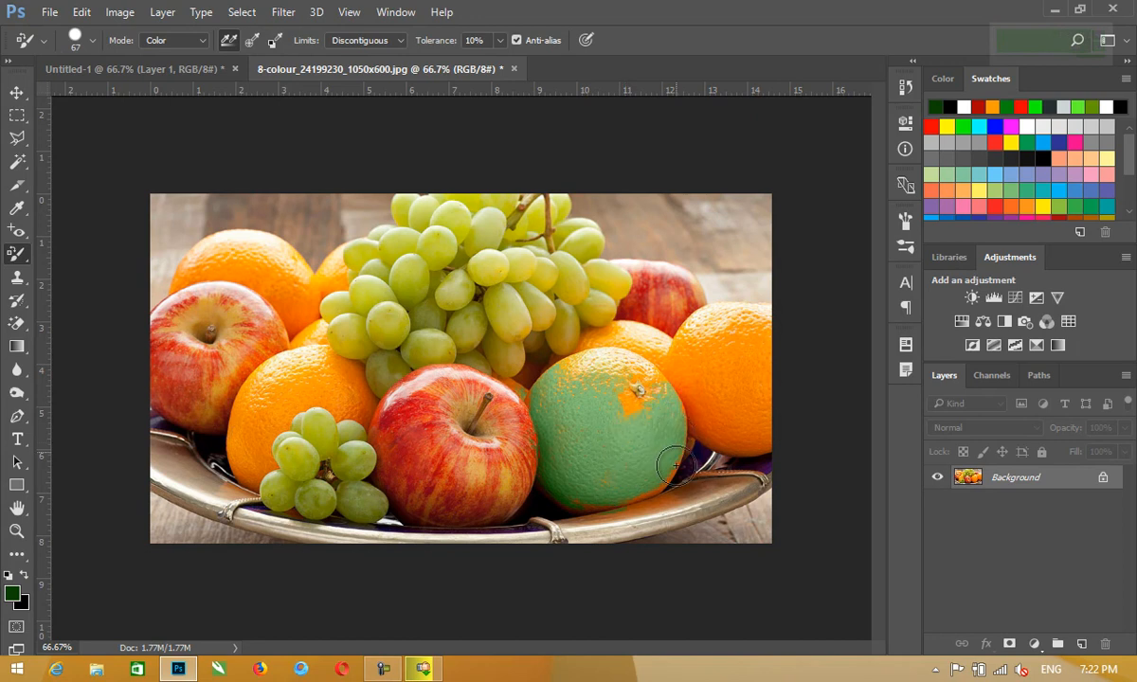
Open 1 (5) (2).JPG from the Pictures folder and zoom in to about 101% on the orange goalkeeper jersey
{"action": "key", "text": "ctrl+o"}
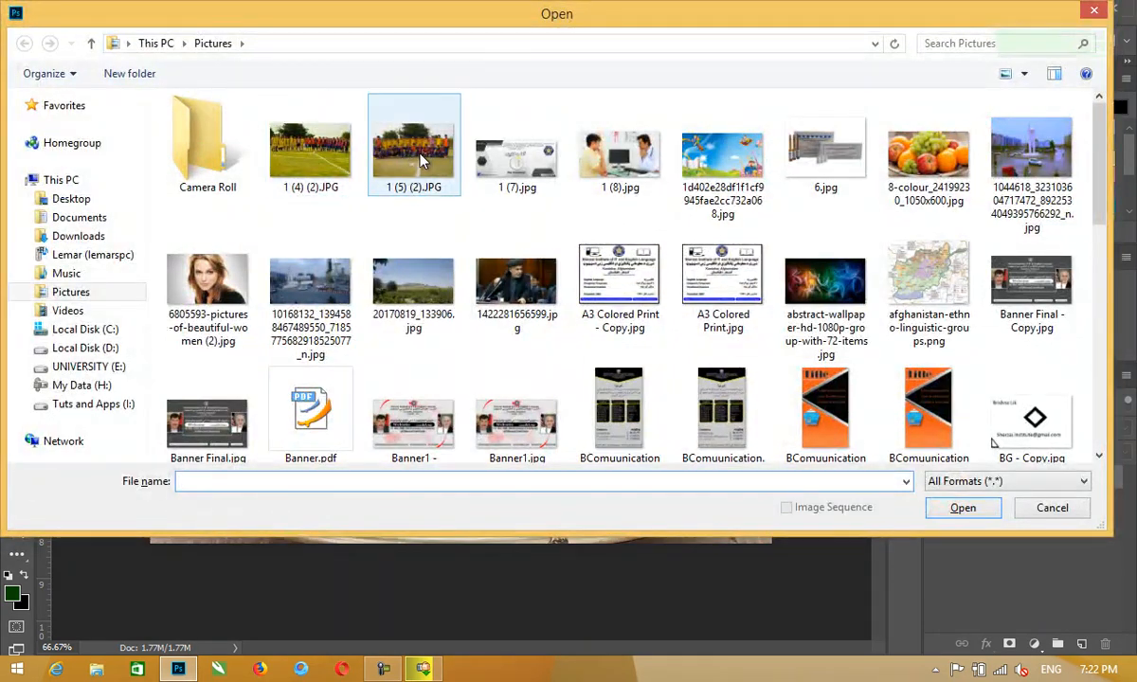
{"action": "double_click", "coordinate": [378, 138]}
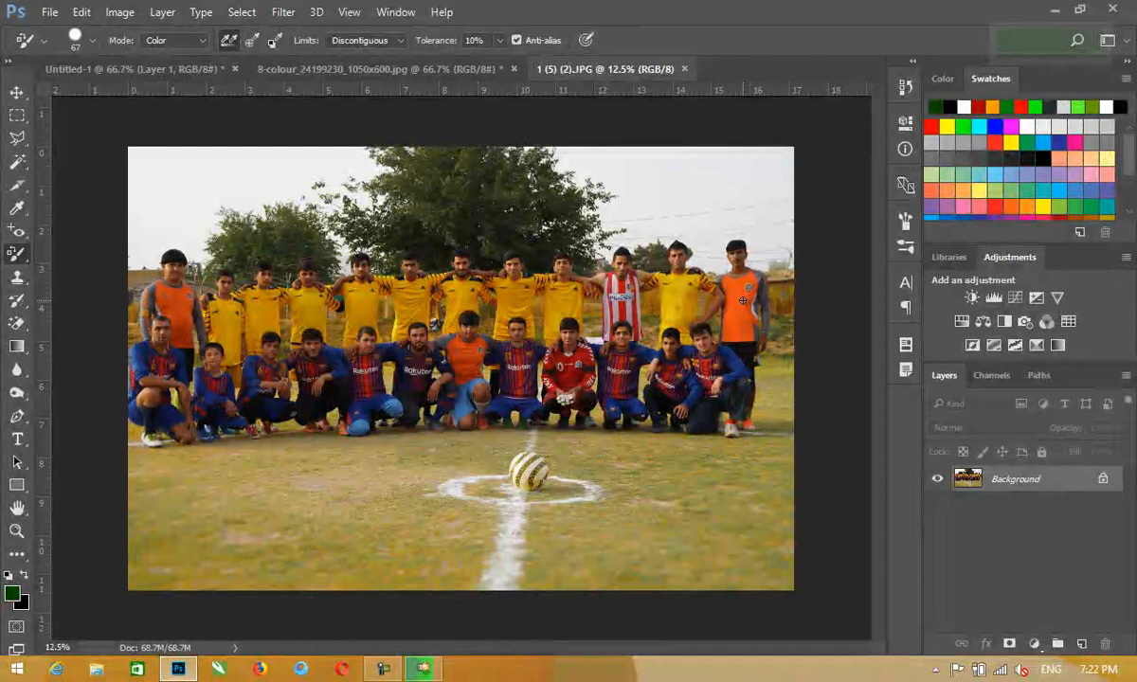
{"action": "key", "text": "z"}
{"action": "left_click_drag", "start_coordinate": [741, 301], "coordinate": [826, 574]}
{"action": "left_click_drag", "start_coordinate": [693, 456], "coordinate": [543, 438]}
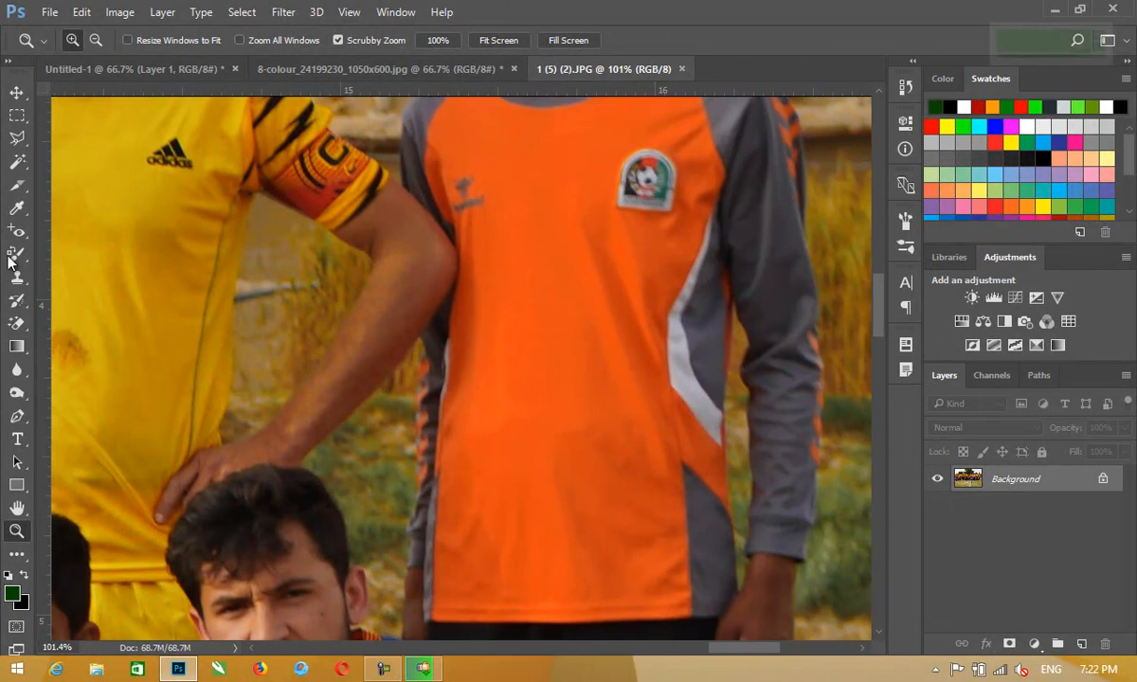
Change the foreground color to a bright, saturated blue
{"action": "key", "text": "i"}
{"action": "left_click", "coordinate": [12, 592]}
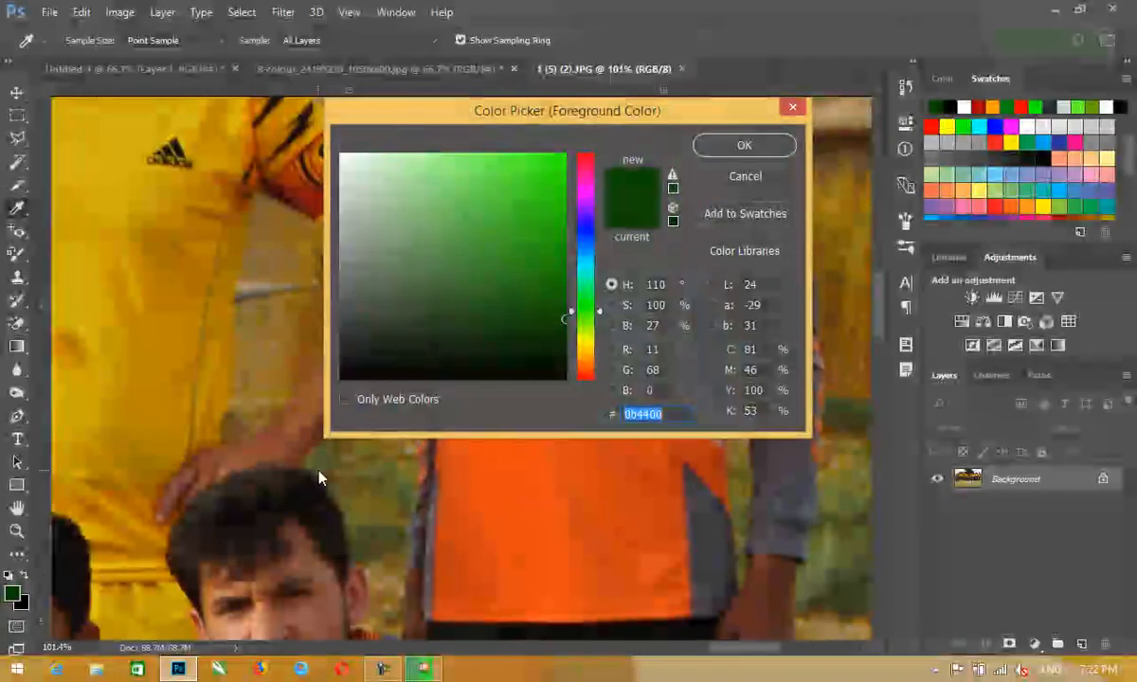
{"action": "left_click", "coordinate": [585, 254]}
{"action": "left_click", "coordinate": [550, 164]}
{"action": "left_click_drag", "start_coordinate": [550, 164], "coordinate": [555, 123]}
{"action": "left_click", "coordinate": [744, 145]}
Choose the Polygonal Lasso Tool and set its feather to 3 px
{"action": "key", "text": "b"}
{"action": "mouse_move", "coordinate": [602, 340]}
{"action": "left_mouse_down"}
{"action": "mouse_move", "coordinate": [578, 379]}
{"action": "mouse_move", "coordinate": [577, 451]}
{"action": "mouse_move", "coordinate": [638, 336]}
{"action": "mouse_move", "coordinate": [653, 277]}
{"action": "mouse_move", "coordinate": [666, 298]}
{"action": "mouse_move", "coordinate": [664, 257]}
{"action": "mouse_move", "coordinate": [696, 234]}
{"action": "mouse_move", "coordinate": [704, 172]}
{"action": "mouse_move", "coordinate": [686, 116]}
{"action": "mouse_move", "coordinate": [706, 209]}
{"action": "mouse_move", "coordinate": [666, 313]}
{"action": "mouse_move", "coordinate": [689, 280]}
{"action": "mouse_move", "coordinate": [689, 267]}
{"action": "mouse_move", "coordinate": [574, 334]}
{"action": "left_mouse_up"}
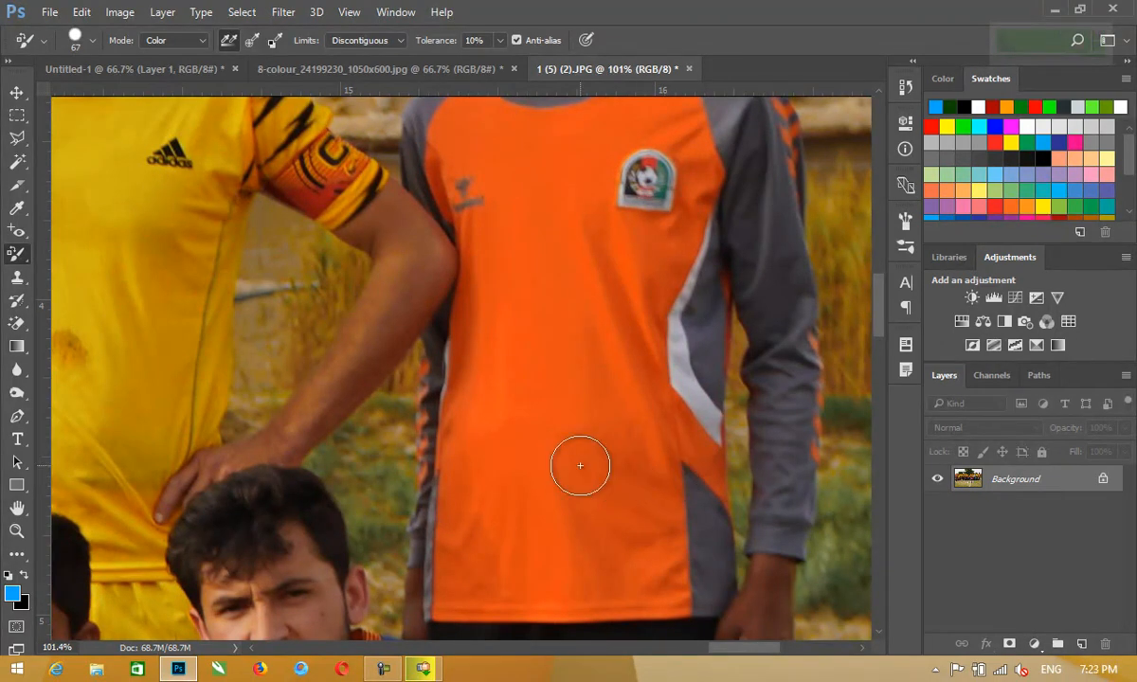
{"action": "left_click", "coordinate": [17, 140]}
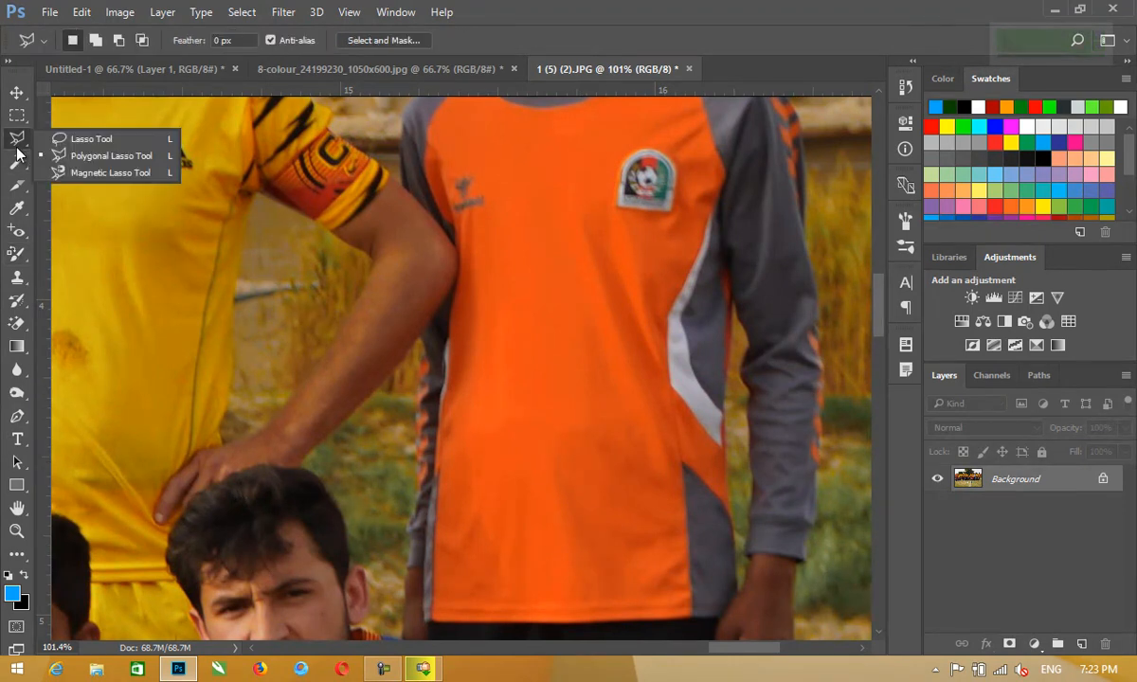
{"action": "left_click", "coordinate": [72, 158]}
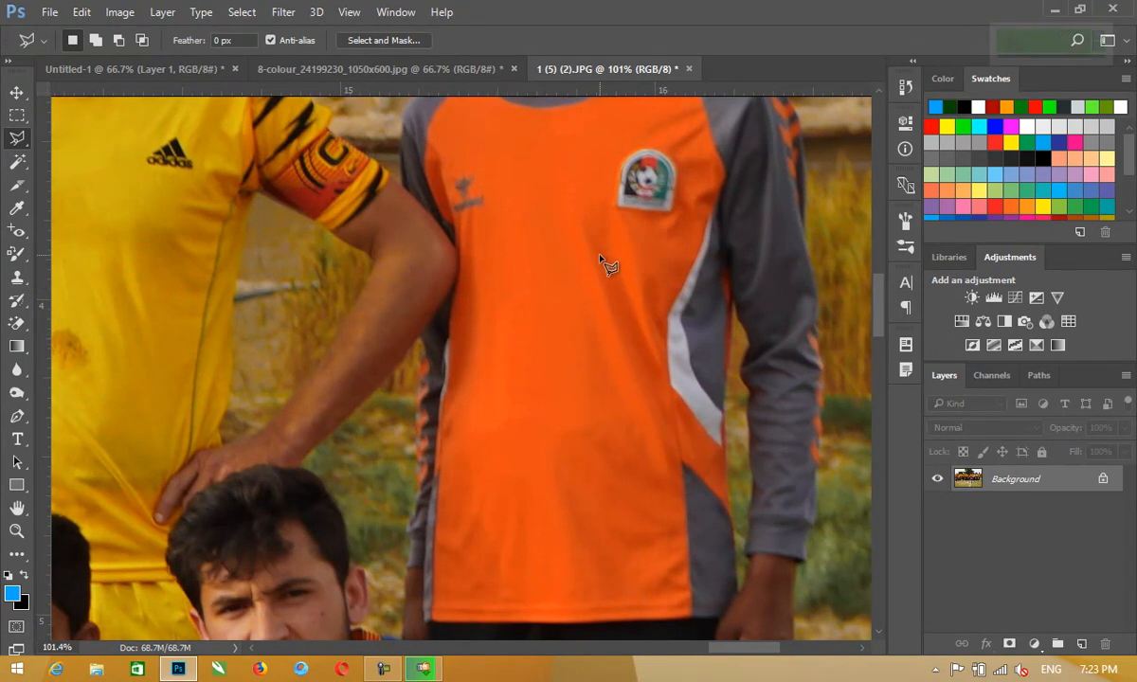
{"action": "left_click", "coordinate": [550, 501]}
{"action": "double_click", "coordinate": [671, 520]}
{"action": "left_click", "coordinate": [519, 266]}
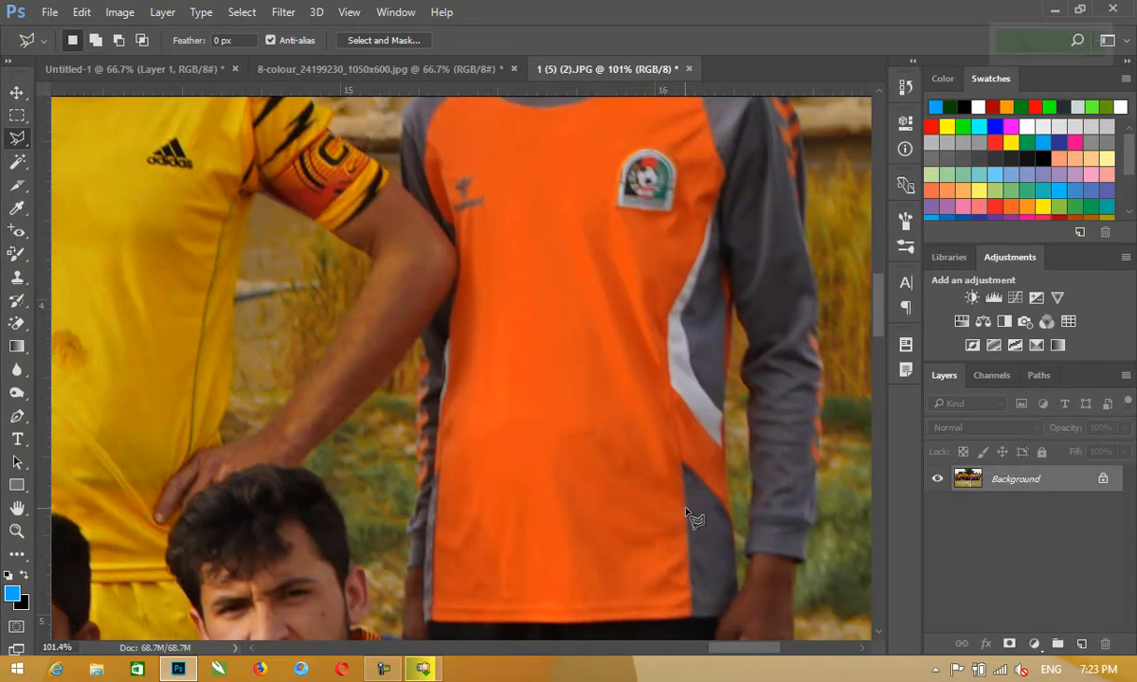
{"action": "key", "text": "Return"}
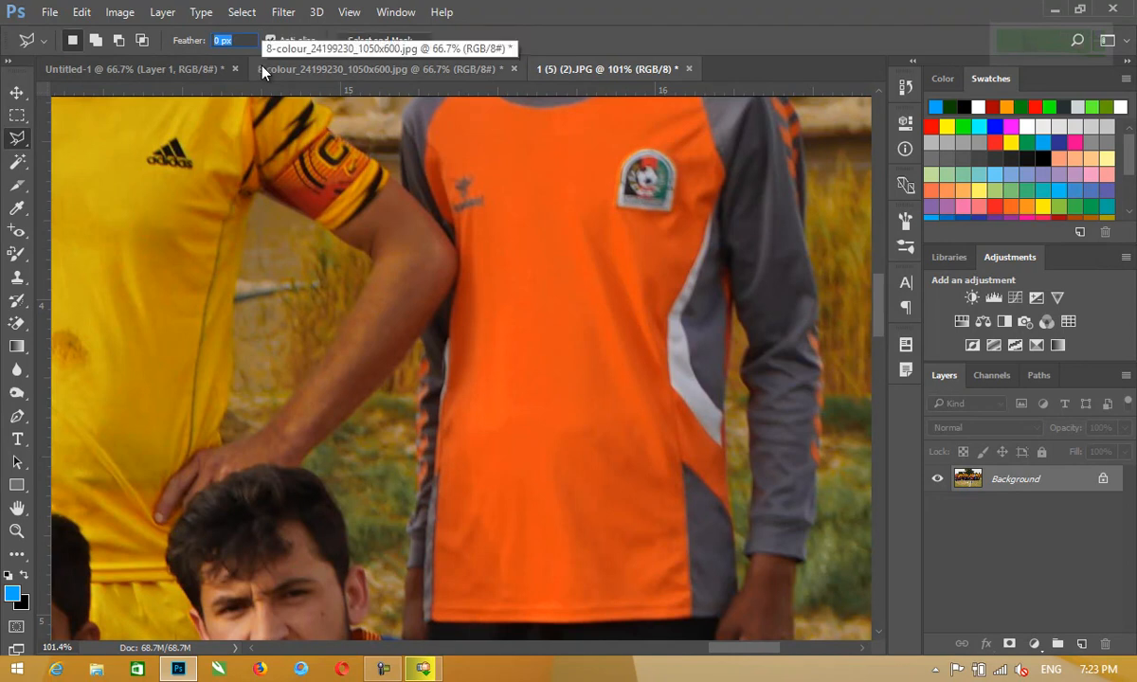
{"action": "type", "text": "3"}
{"action": "key", "text": "Return"}
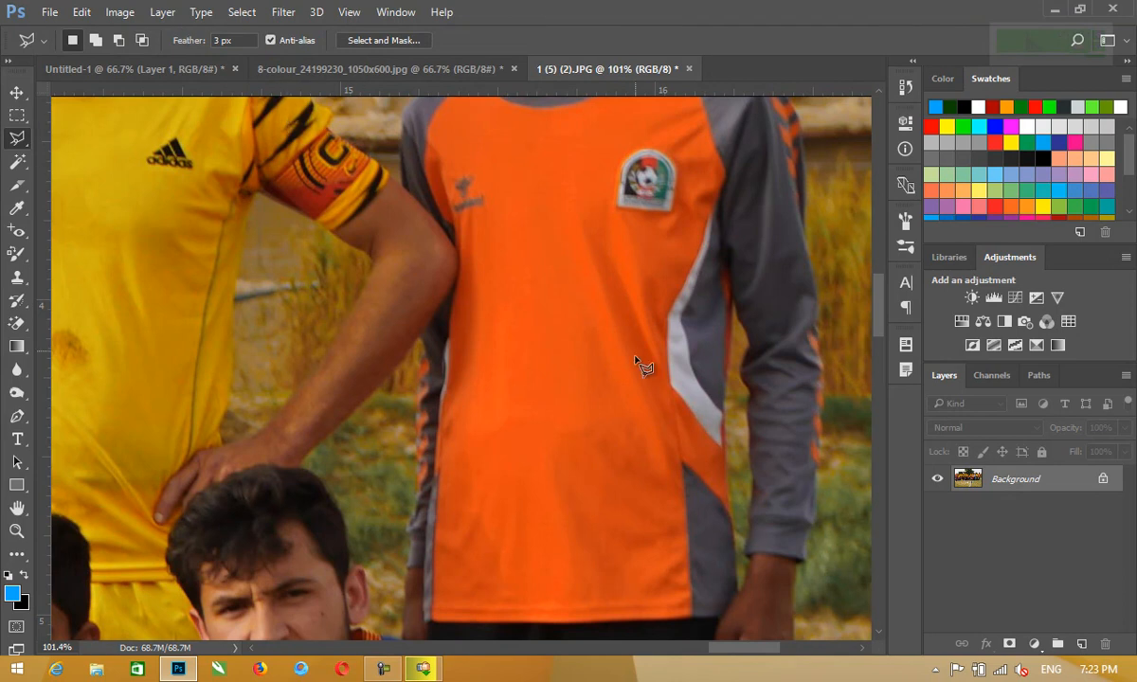
Select a four-sided horizontal band across the lower part of the orange jersey with the Polygonal Lasso Tool
{"action": "left_click", "coordinate": [686, 519]}
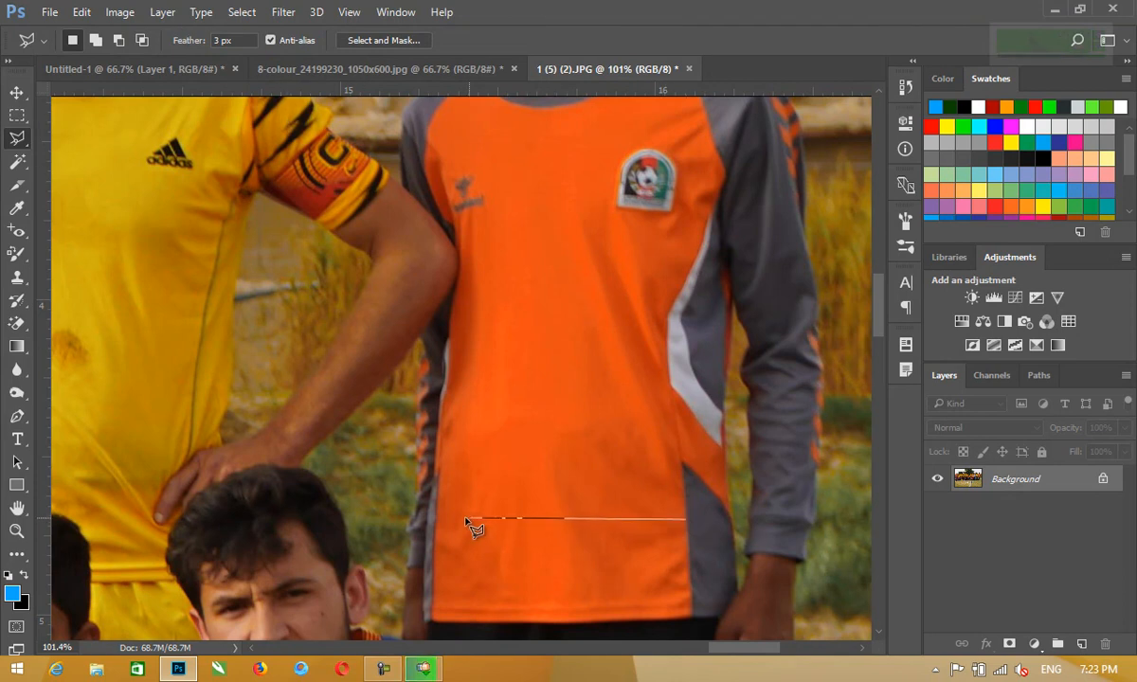
{"action": "left_click", "coordinate": [435, 517]}
{"action": "left_click", "coordinate": [433, 584]}
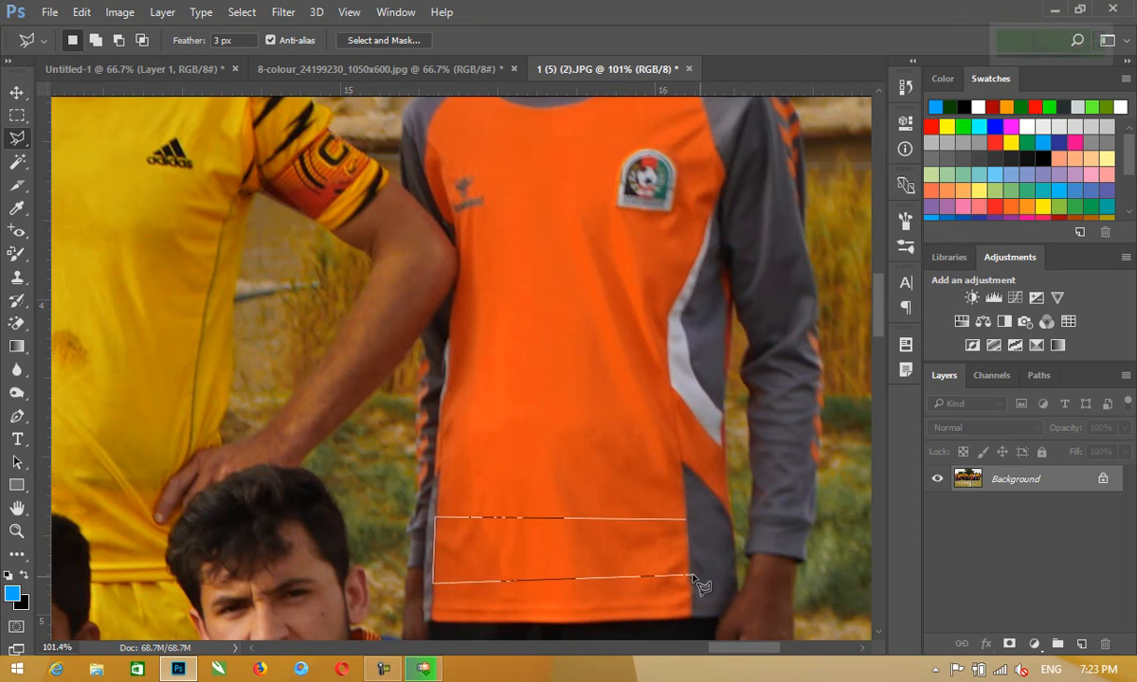
{"action": "left_click", "coordinate": [689, 582]}
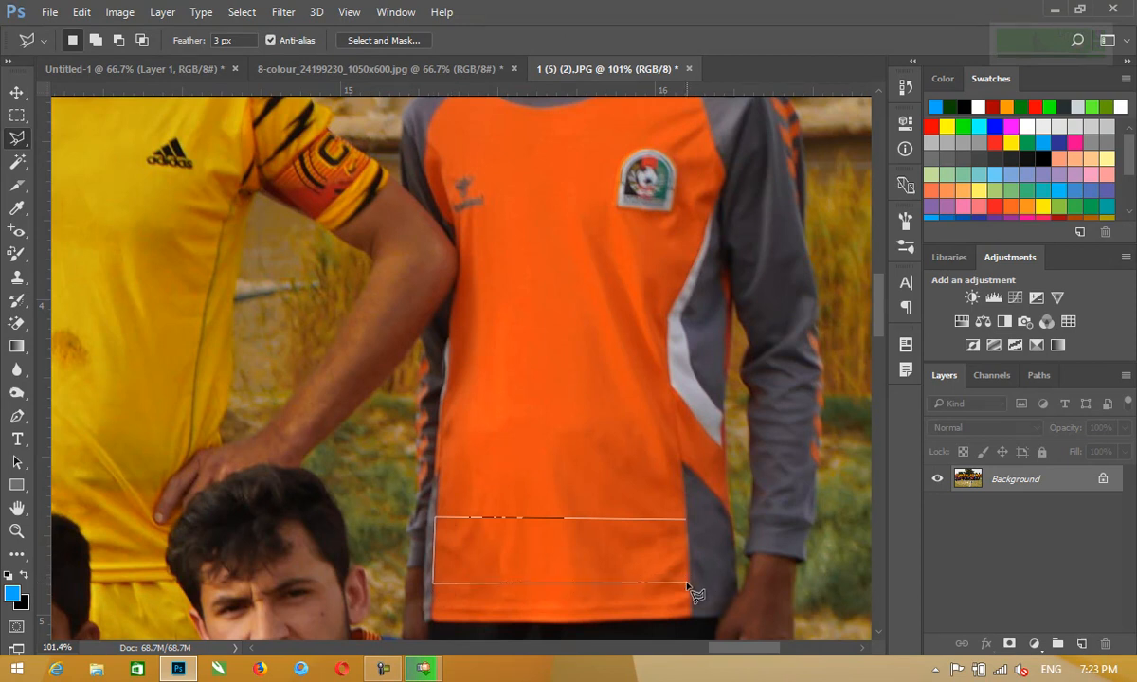
{"action": "double_click", "coordinate": [686, 520]}
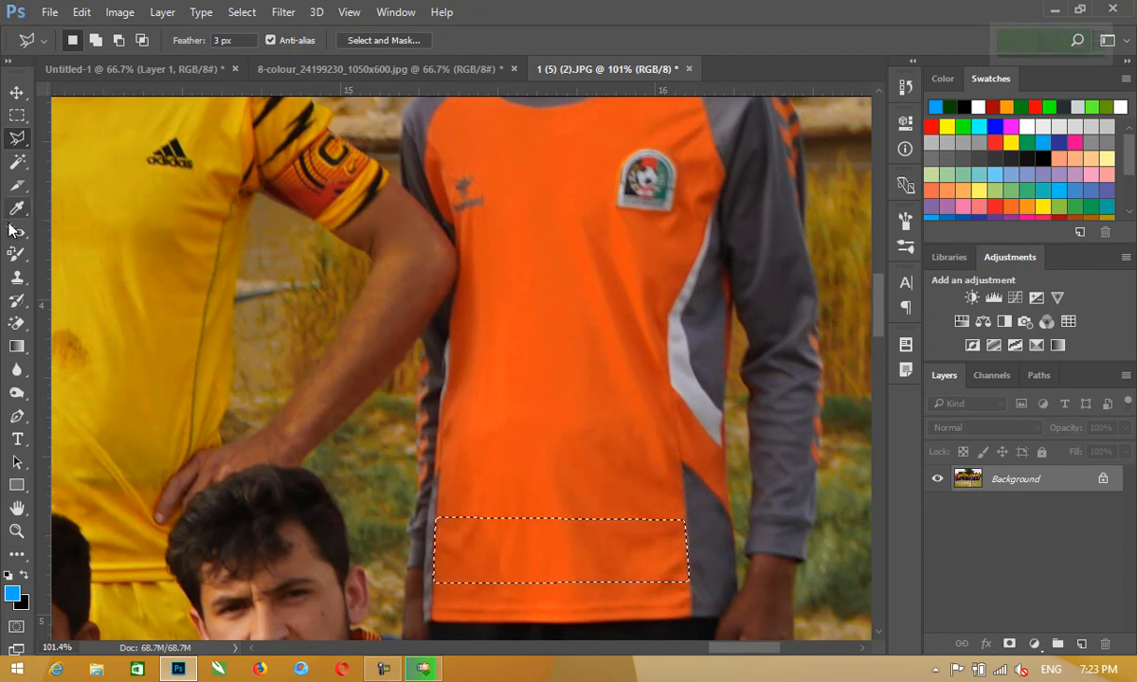
Recolor the selected jersey band blue with the Color Replacement Tool and clear the selection
{"action": "left_click", "coordinate": [17, 253]}
{"action": "left_click", "coordinate": [536, 553]}
{"action": "mouse_move", "coordinate": [536, 552]}
{"action": "left_mouse_down"}
{"action": "mouse_move", "coordinate": [578, 519]}
{"action": "mouse_move", "coordinate": [597, 535]}
{"action": "mouse_move", "coordinate": [495, 536]}
{"action": "mouse_move", "coordinate": [442, 566]}
{"action": "left_mouse_up"}
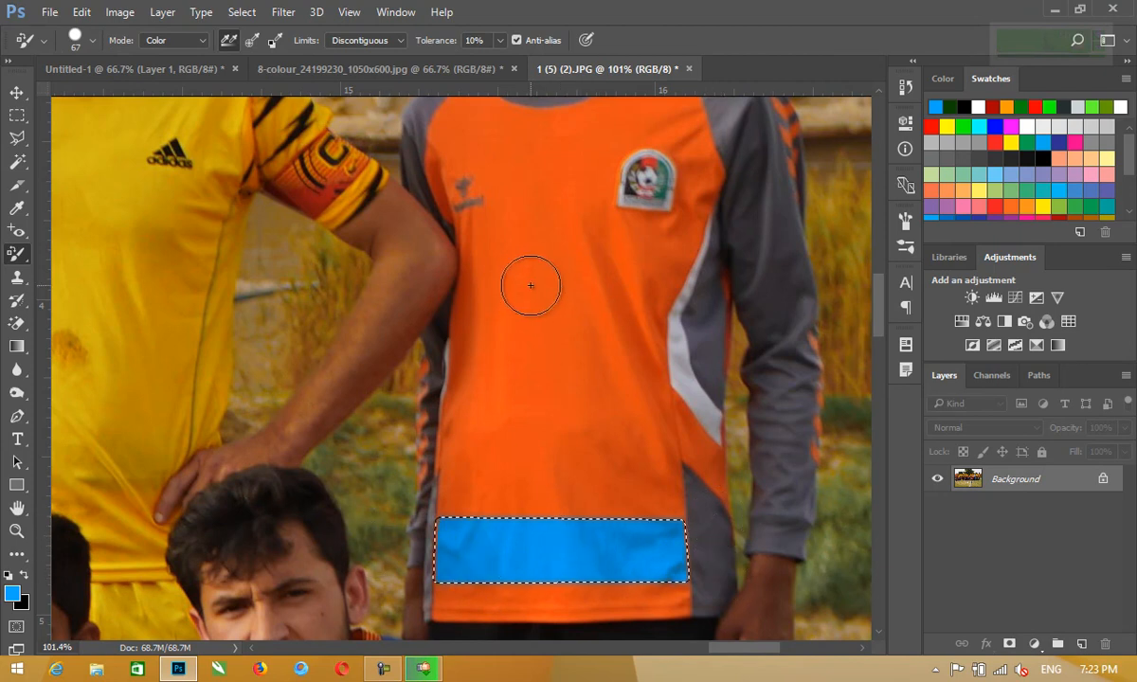
{"action": "key", "text": "ctrl+d"}
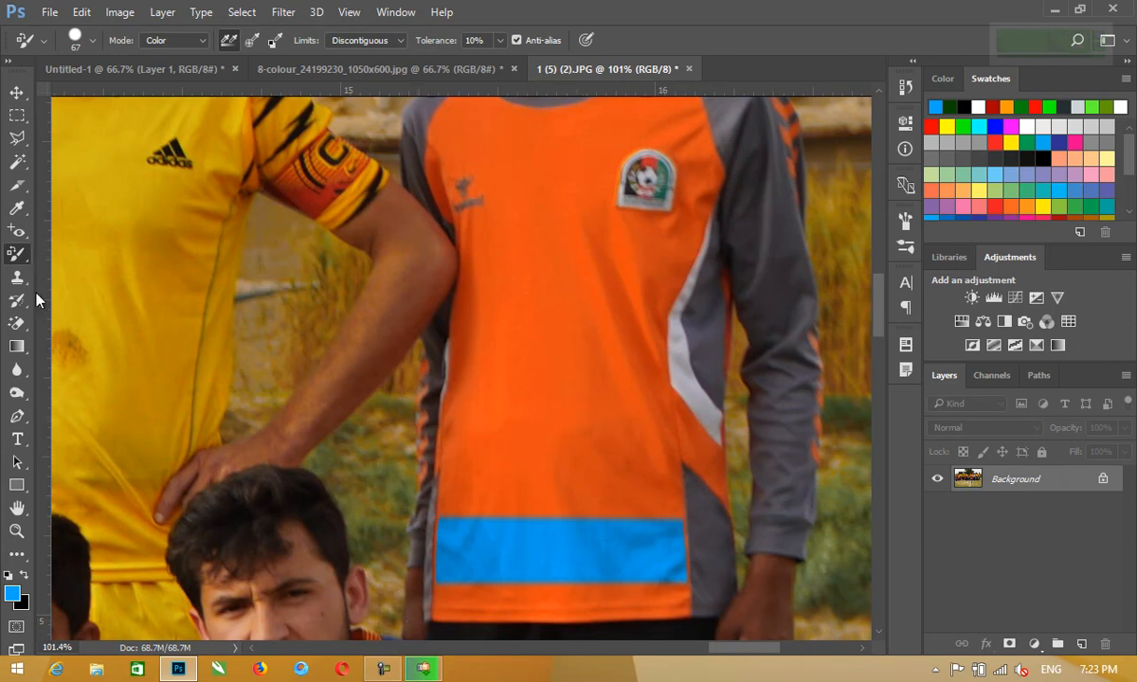
Switch to the Mixer Brush Tool, try smearing the jersey's crest and the orange fabric below it, and undo the strokes
{"action": "right_click", "coordinate": [17, 253]}
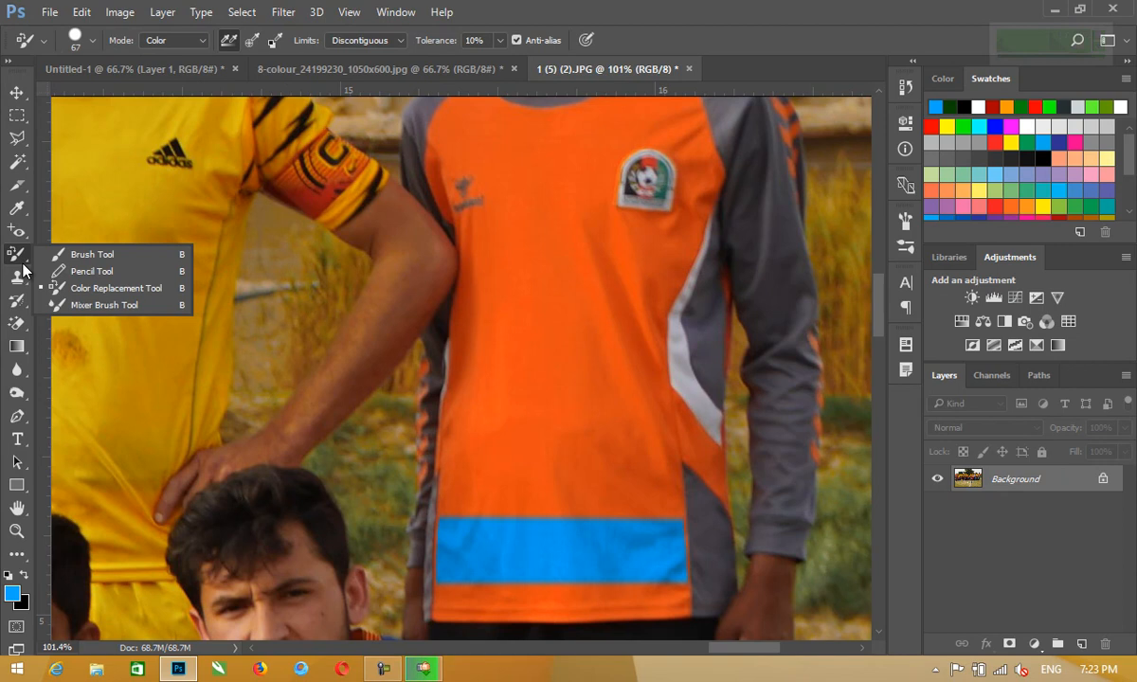
{"action": "left_click", "coordinate": [96, 305]}
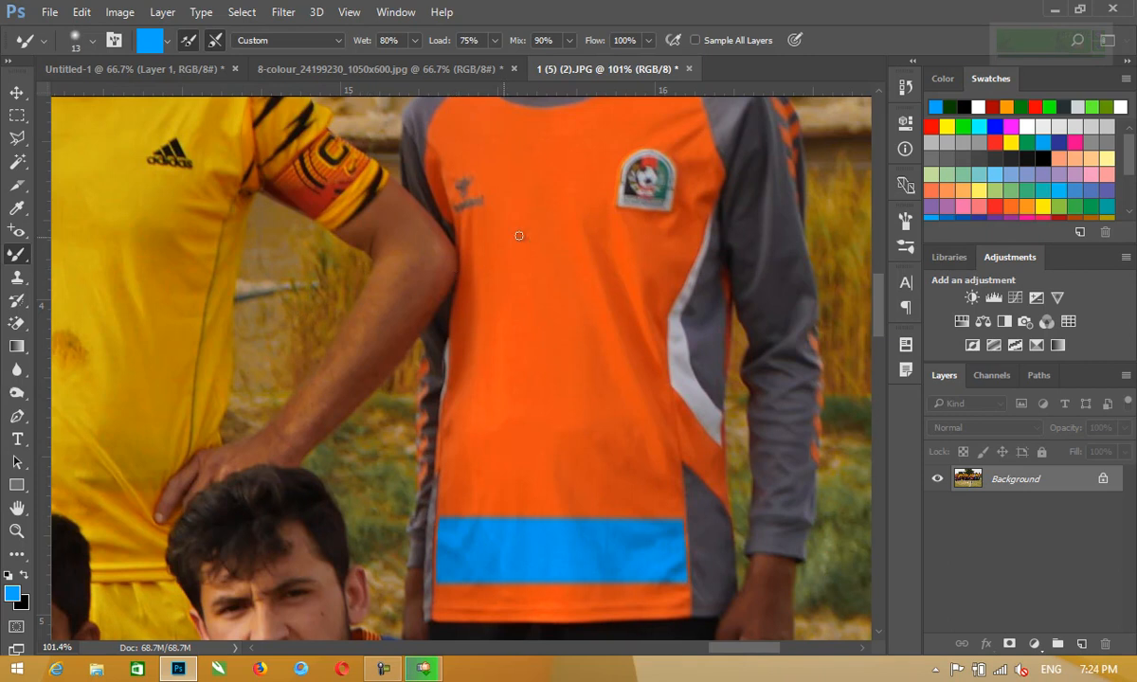
{"action": "mouse_move", "coordinate": [655, 181]}
{"action": "left_mouse_down"}
{"action": "mouse_move", "coordinate": [640, 226]}
{"action": "mouse_move", "coordinate": [585, 263]}
{"action": "mouse_move", "coordinate": [662, 156]}
{"action": "mouse_move", "coordinate": [644, 163]}
{"action": "mouse_move", "coordinate": [666, 200]}
{"action": "mouse_move", "coordinate": [636, 167]}
{"action": "mouse_move", "coordinate": [665, 218]}
{"action": "mouse_move", "coordinate": [622, 180]}
{"action": "left_mouse_up"}
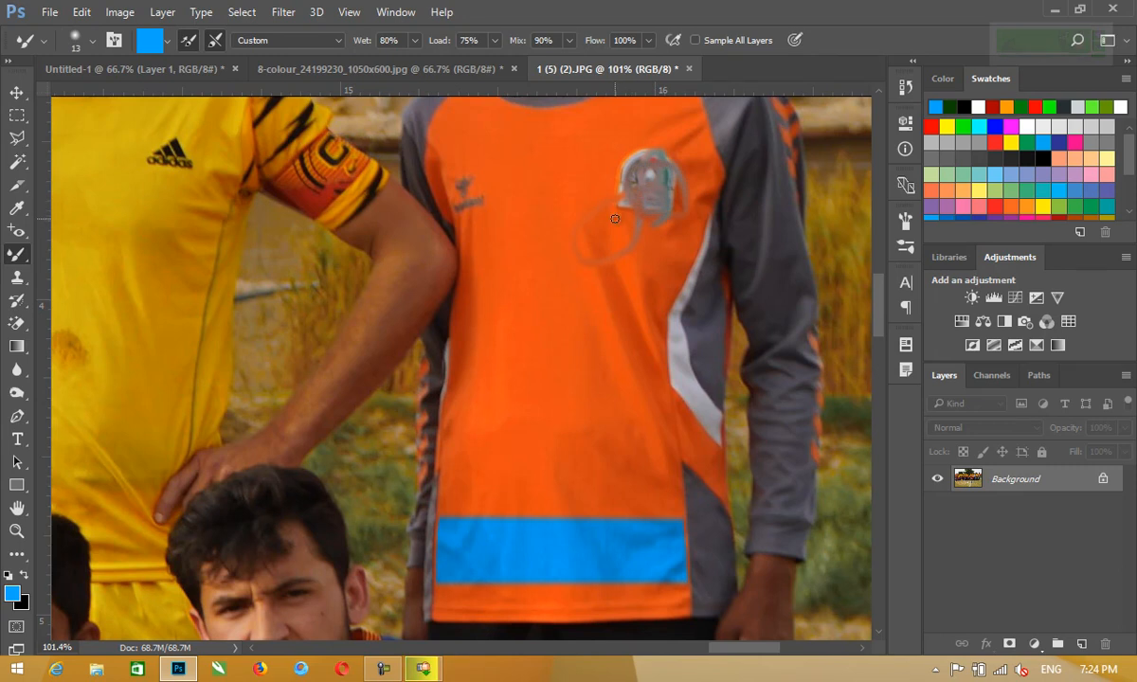
{"action": "key", "text": "ctrl+z"}
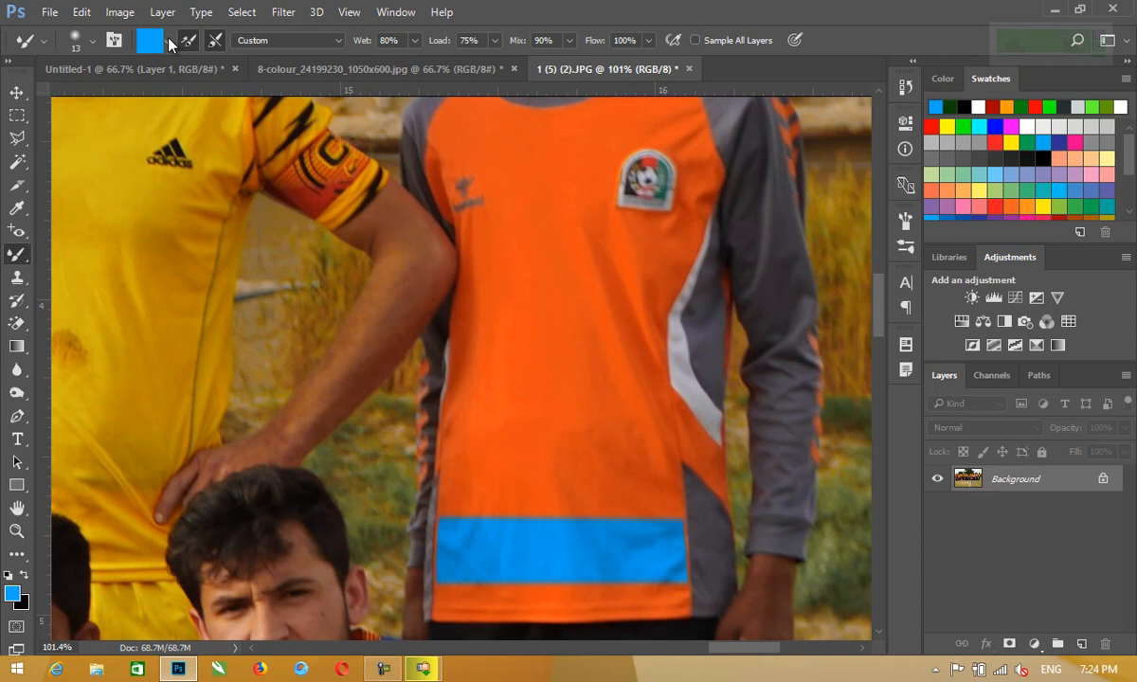
{"action": "mouse_move", "coordinate": [626, 252]}
{"action": "left_mouse_down"}
{"action": "mouse_move", "coordinate": [629, 284]}
{"action": "mouse_move", "coordinate": [603, 243]}
{"action": "mouse_move", "coordinate": [597, 305]}
{"action": "mouse_move", "coordinate": [632, 256]}
{"action": "mouse_move", "coordinate": [567, 271]}
{"action": "left_mouse_up"}
{"action": "mouse_move", "coordinate": [617, 312]}
{"action": "left_mouse_down"}
{"action": "mouse_move", "coordinate": [614, 354]}
{"action": "mouse_move", "coordinate": [637, 314]}
{"action": "left_mouse_up"}
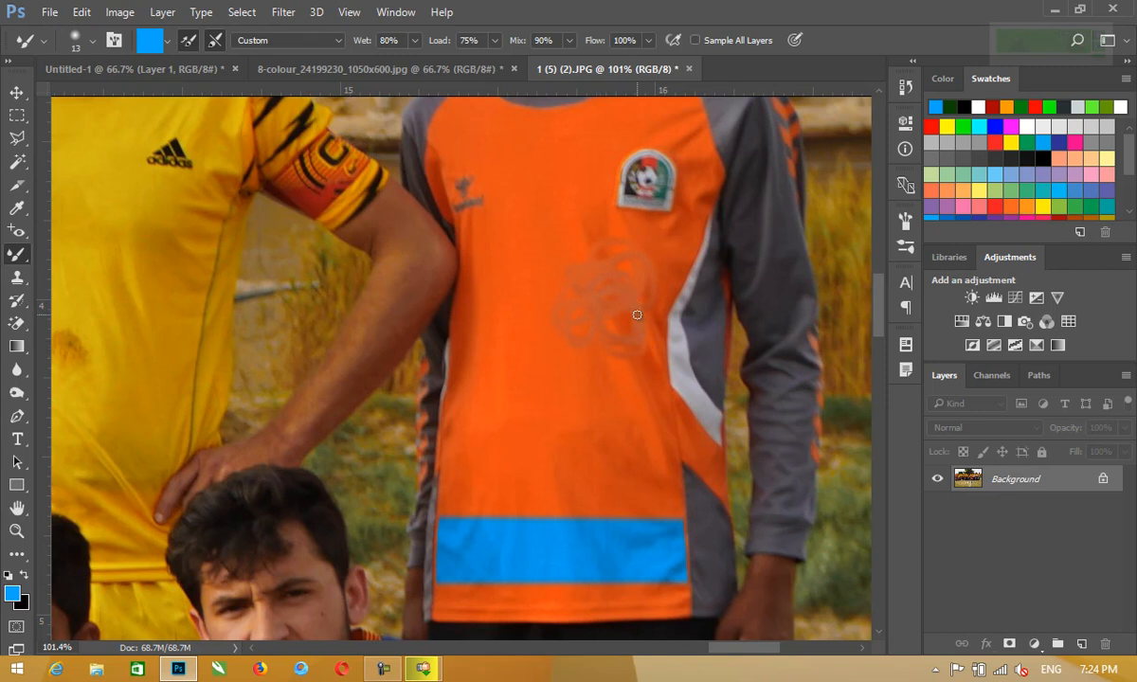
{"action": "key", "text": "ctrl+z"}
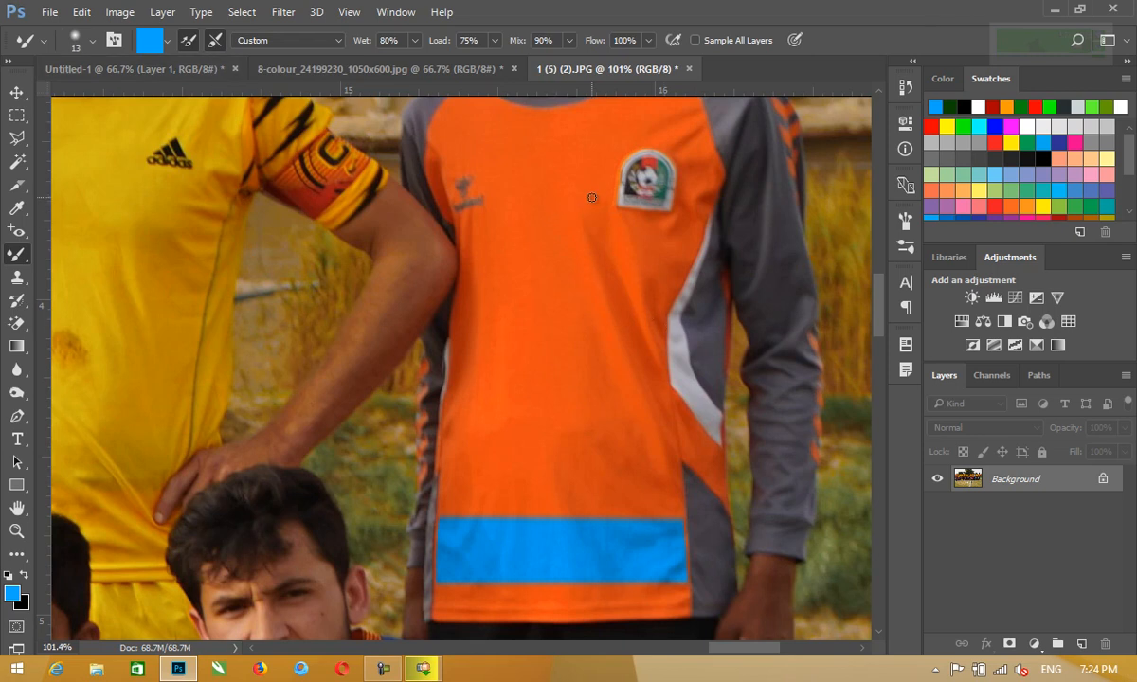
Enlarge the Mixer Brush to 90 px and blend the orange fabric below the jersey's crest
{"action": "key", "text": "bracketright"}
{"action": "key", "text": "bracketright"}
{"action": "key", "text": "bracketright"}
{"action": "key", "text": "bracketright"}
{"action": "key", "text": "bracketright"}
{"action": "key", "text": "bracketright"}
{"action": "key", "text": "bracketright"}
{"action": "key", "text": "bracketright"}
{"action": "key", "text": "bracketright"}
{"action": "mouse_move", "coordinate": [596, 283]}
{"action": "left_mouse_down"}
{"action": "mouse_move", "coordinate": [597, 313]}
{"action": "mouse_move", "coordinate": [594, 260]}
{"action": "mouse_move", "coordinate": [640, 329]}
{"action": "mouse_move", "coordinate": [603, 324]}
{"action": "mouse_move", "coordinate": [560, 219]}
{"action": "mouse_move", "coordinate": [532, 219]}
{"action": "mouse_move", "coordinate": [537, 354]}
{"action": "mouse_move", "coordinate": [562, 434]}
{"action": "mouse_move", "coordinate": [527, 367]}
{"action": "mouse_move", "coordinate": [601, 307]}
{"action": "left_mouse_up"}
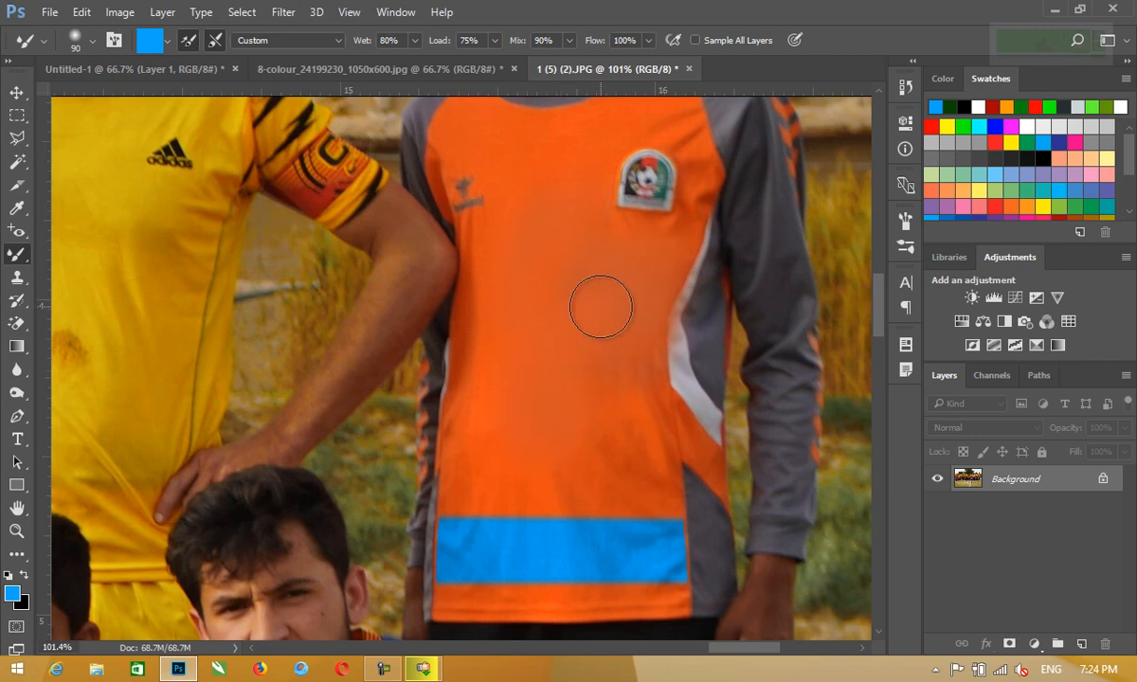
Undo the blend, turn off loading and cleaning the brush after each stroke, and smear the crest and the adjoining grey sleeve edge
{"action": "left_click", "coordinate": [190, 43]}
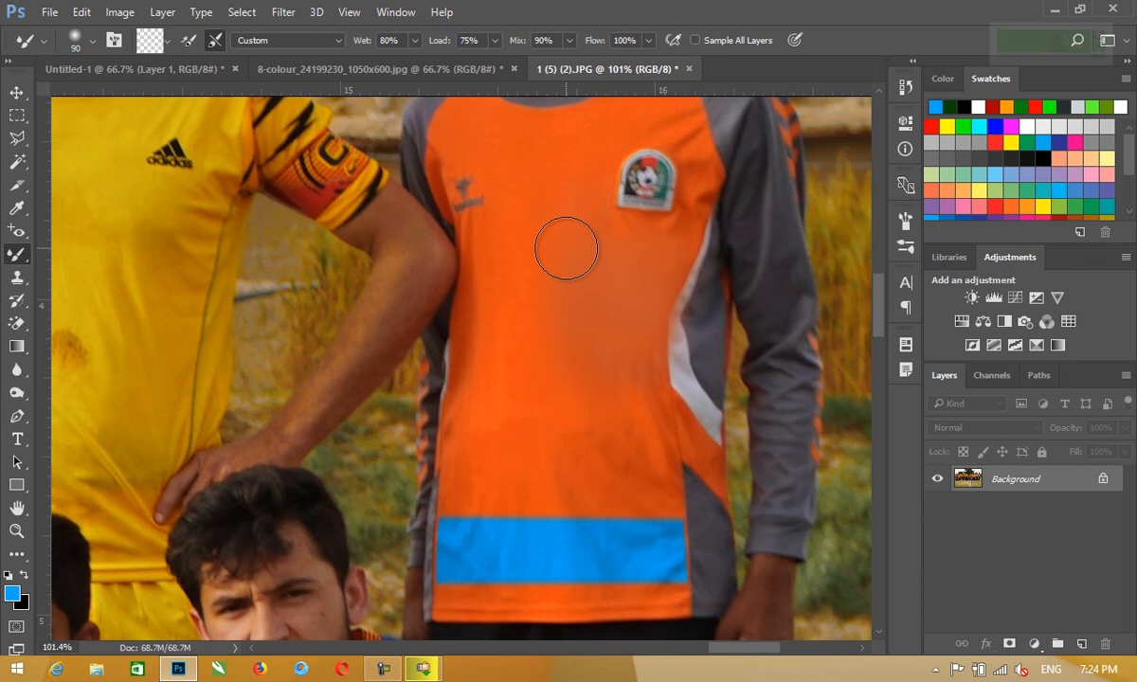
{"action": "key", "text": "ctrl+z"}
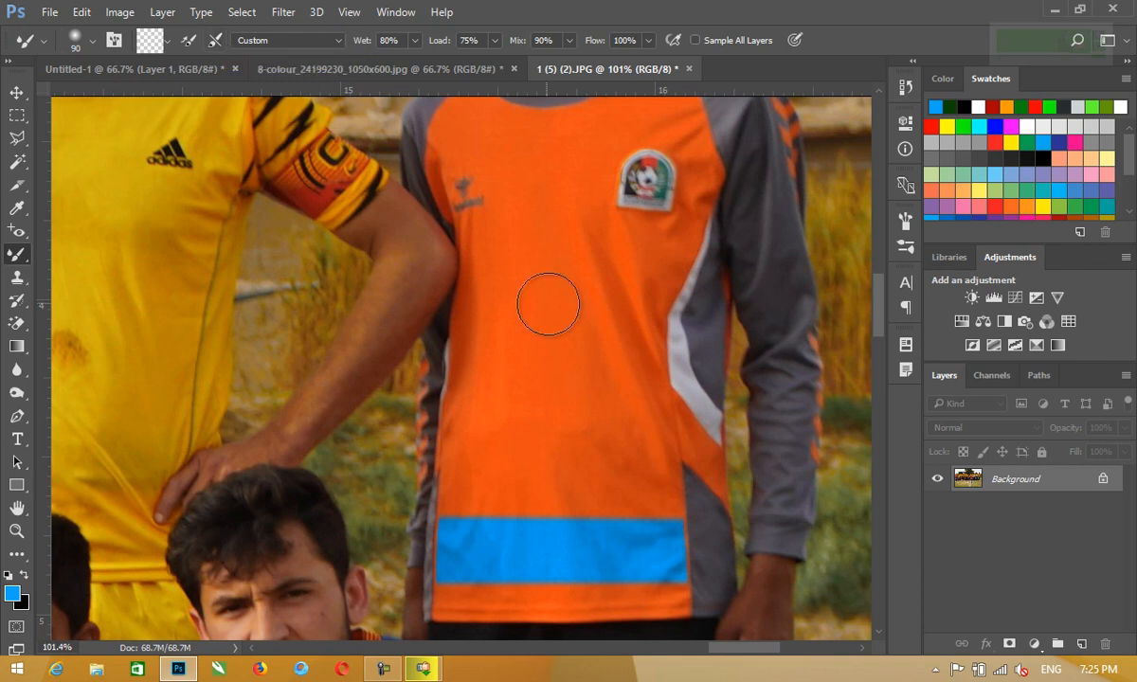
{"action": "mouse_move", "coordinate": [601, 264]}
{"action": "left_mouse_down"}
{"action": "mouse_move", "coordinate": [619, 315]}
{"action": "mouse_move", "coordinate": [664, 234]}
{"action": "left_mouse_up"}
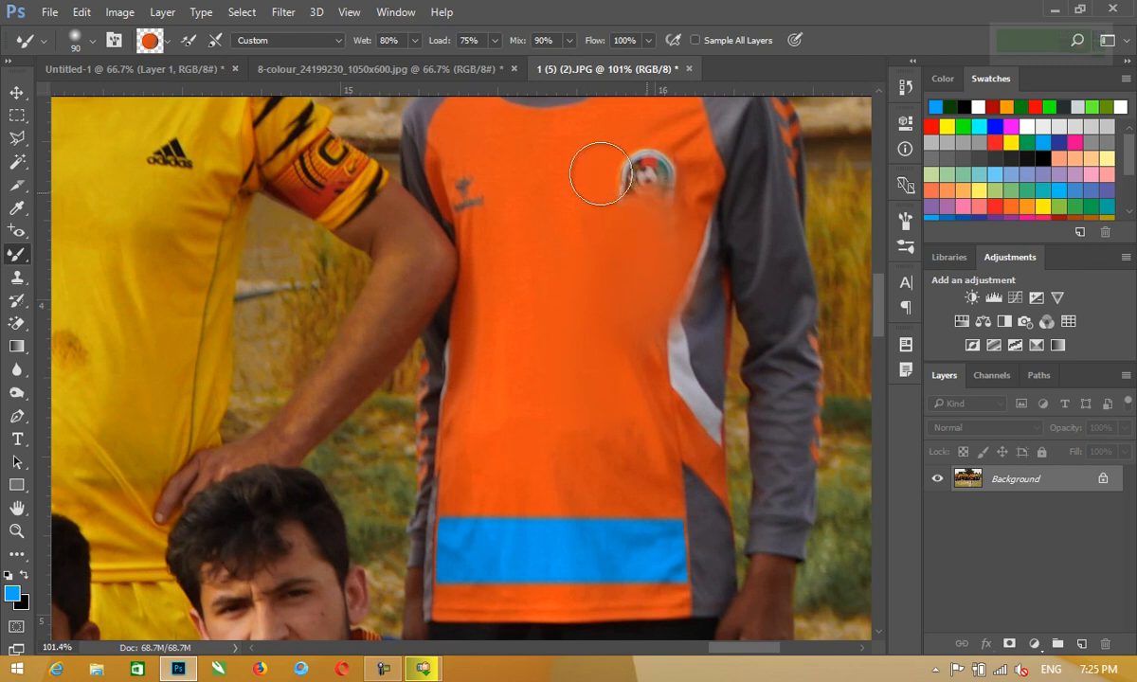
{"action": "mouse_move", "coordinate": [718, 165]}
{"action": "left_mouse_down"}
{"action": "mouse_move", "coordinate": [631, 172]}
{"action": "mouse_move", "coordinate": [633, 283]}
{"action": "mouse_move", "coordinate": [703, 205]}
{"action": "mouse_move", "coordinate": [655, 168]}
{"action": "mouse_move", "coordinate": [597, 198]}
{"action": "mouse_move", "coordinate": [585, 251]}
{"action": "mouse_move", "coordinate": [441, 217]}
{"action": "mouse_move", "coordinate": [576, 237]}
{"action": "mouse_move", "coordinate": [600, 164]}
{"action": "mouse_move", "coordinate": [545, 235]}
{"action": "mouse_move", "coordinate": [482, 216]}
{"action": "left_mouse_up"}
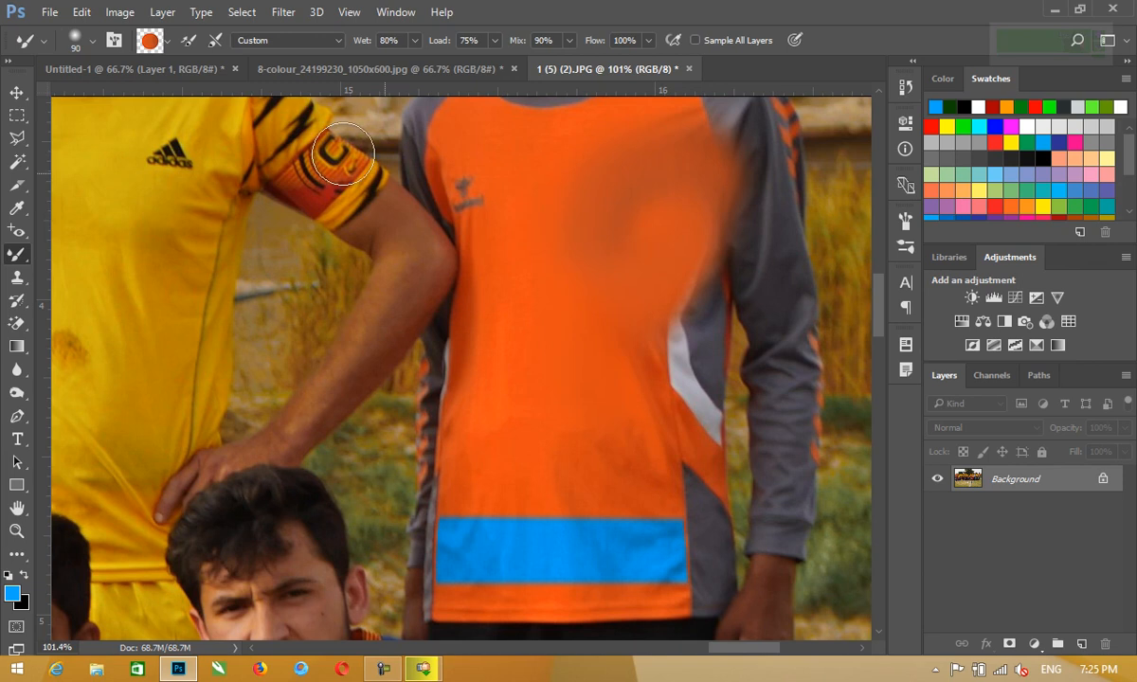
Turn on cleaning the brush after each stroke and smear across the blue band and the grey sleeve
{"action": "left_click", "coordinate": [215, 39]}
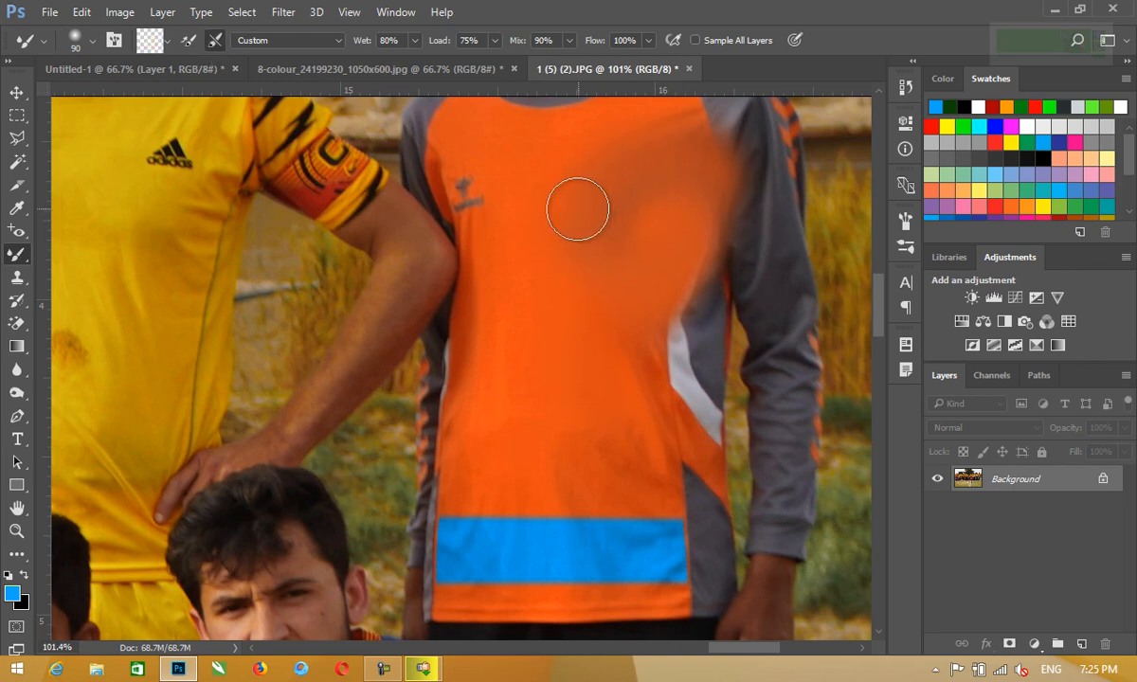
{"action": "mouse_move", "coordinate": [629, 422]}
{"action": "left_mouse_down"}
{"action": "mouse_move", "coordinate": [643, 549]}
{"action": "mouse_move", "coordinate": [786, 406]}
{"action": "left_mouse_up"}
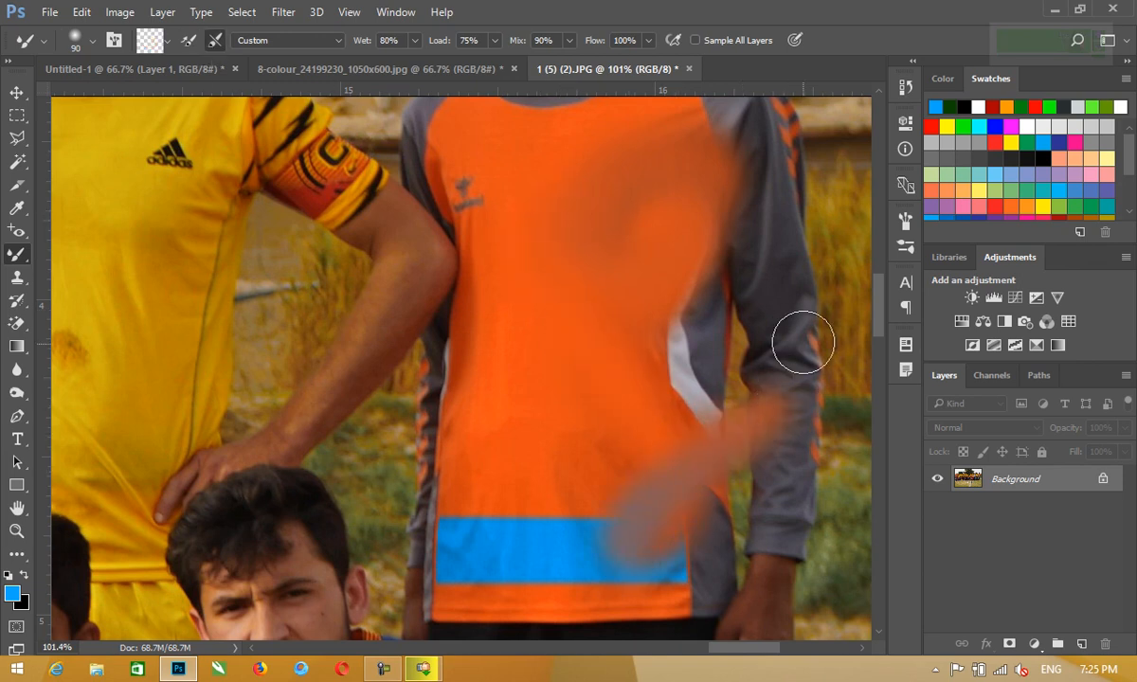
{"action": "mouse_move", "coordinate": [808, 236]}
{"action": "left_mouse_down"}
{"action": "mouse_move", "coordinate": [761, 281]}
{"action": "mouse_move", "coordinate": [769, 222]}
{"action": "mouse_move", "coordinate": [762, 275]}
{"action": "mouse_move", "coordinate": [701, 241]}
{"action": "left_mouse_up"}
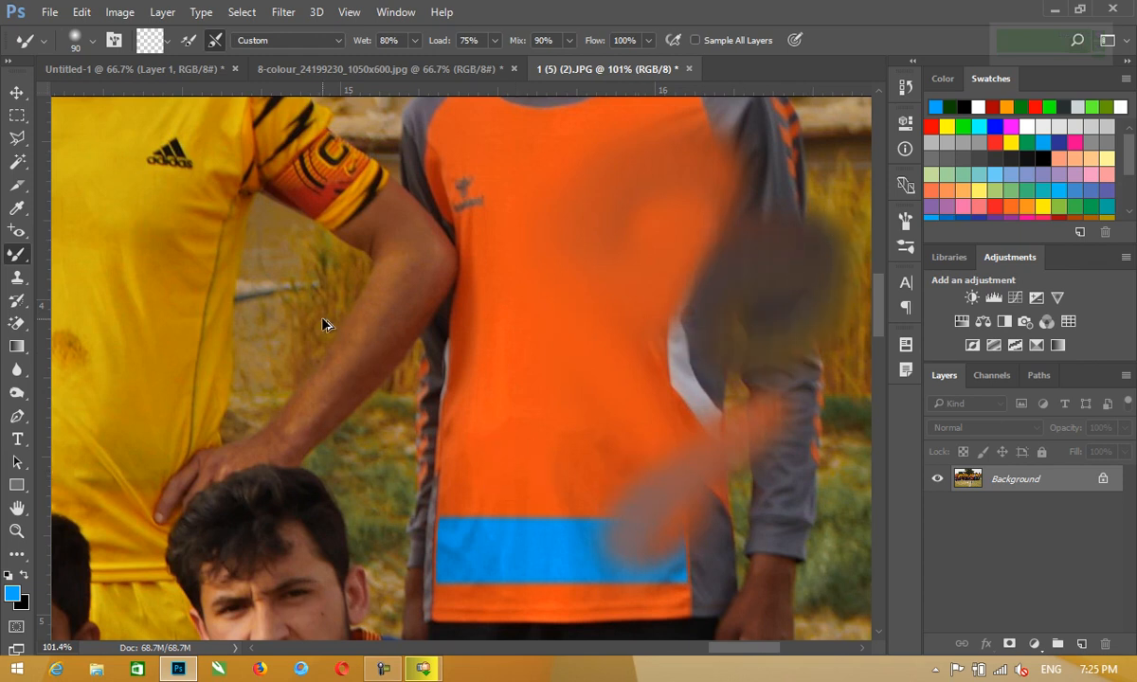
Undo all Mixer Brush strokes back to the plain blue band and clear the restored selection
{"action": "key", "text": "ctrl+z"}
{"action": "key", "text": "ctrl+alt+z"}
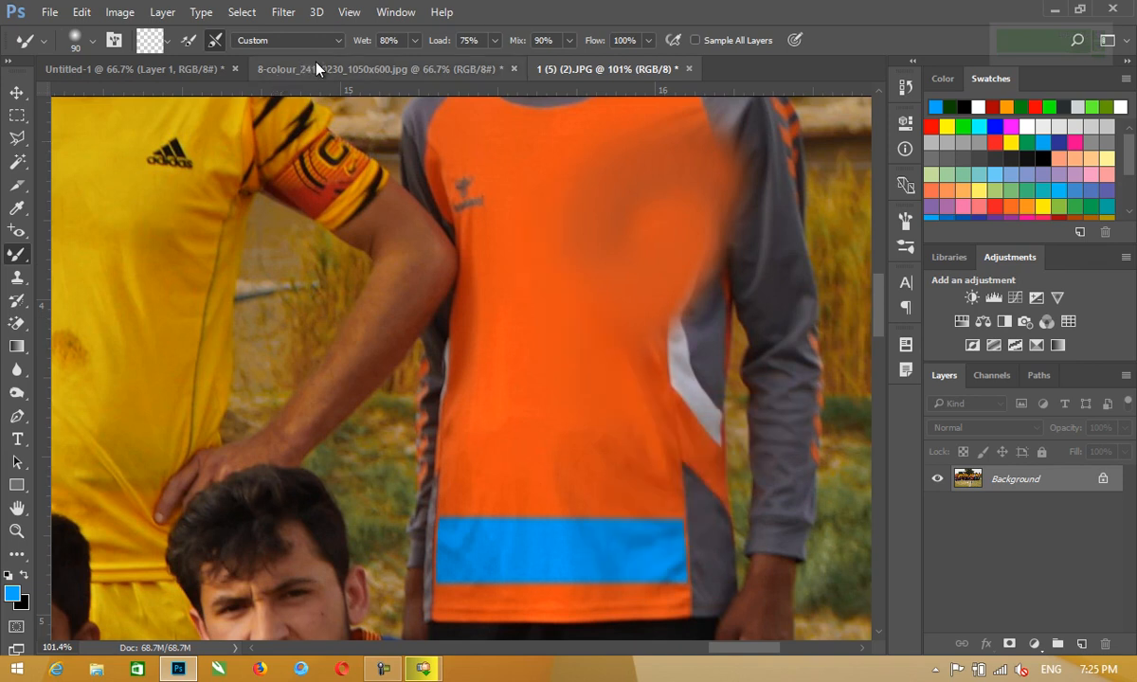
{"action": "key", "text": "ctrl+alt+z"}
{"action": "key", "text": "ctrl+alt+z"}
{"action": "key", "text": "ctrl+alt+z"}
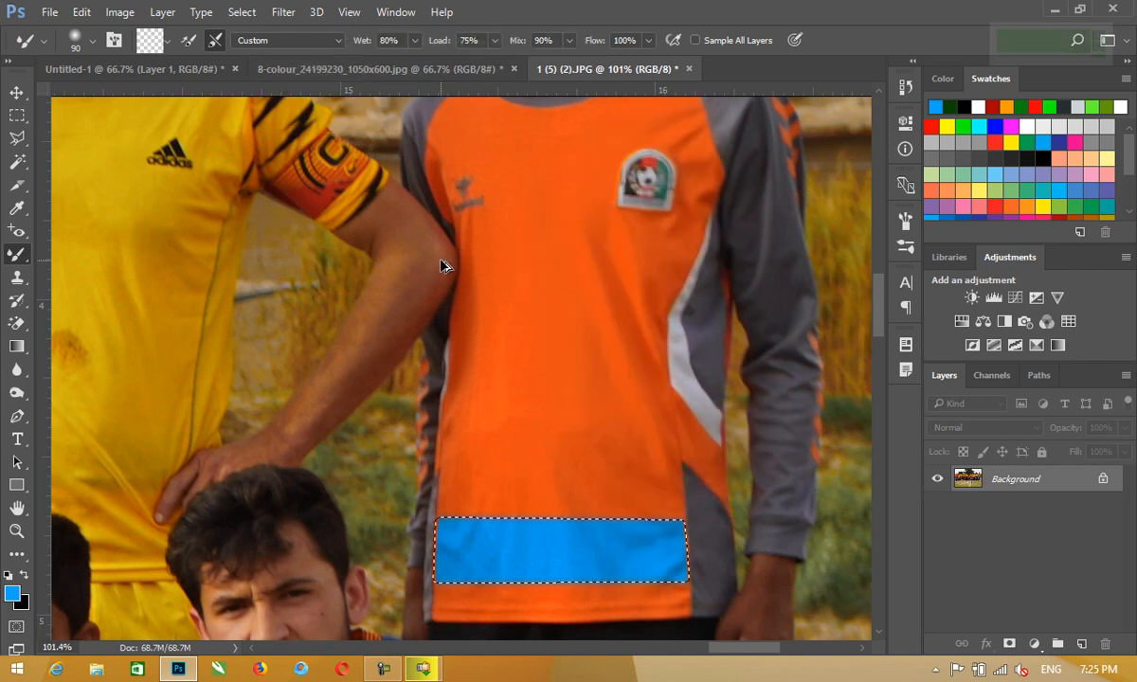
{"action": "key", "text": "ctrl+d"}
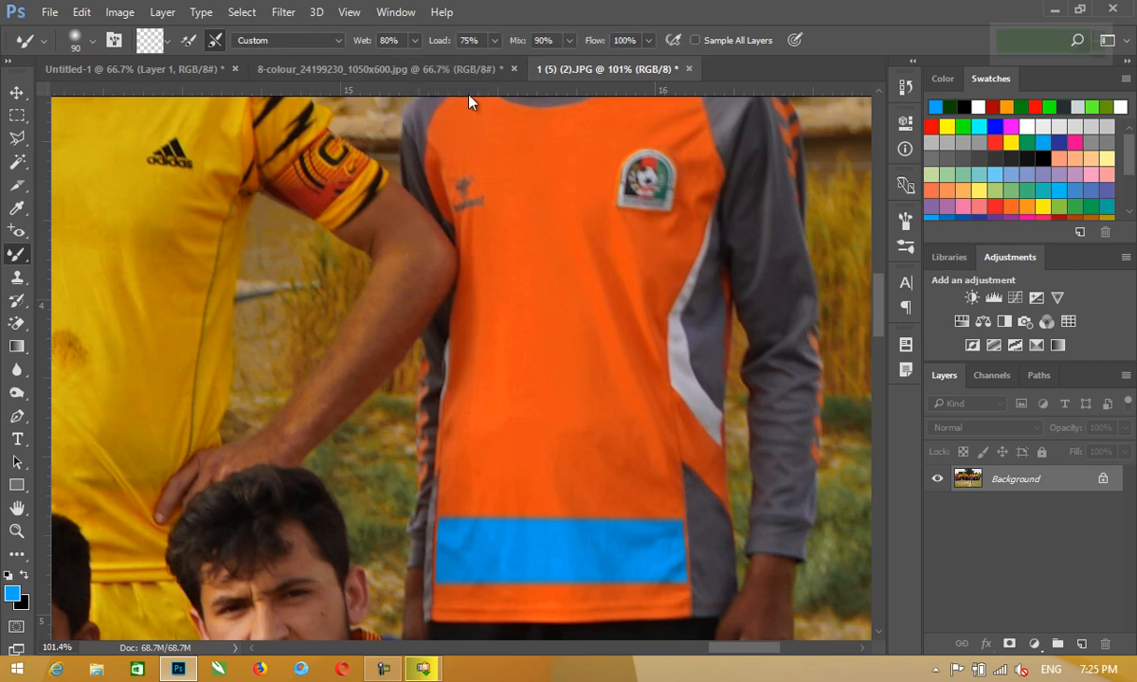
Set the Mixer Brush's Mix to 40%, try smearing the crest and the jersey front, and undo the stroke
{"action": "left_click", "coordinate": [554, 40]}
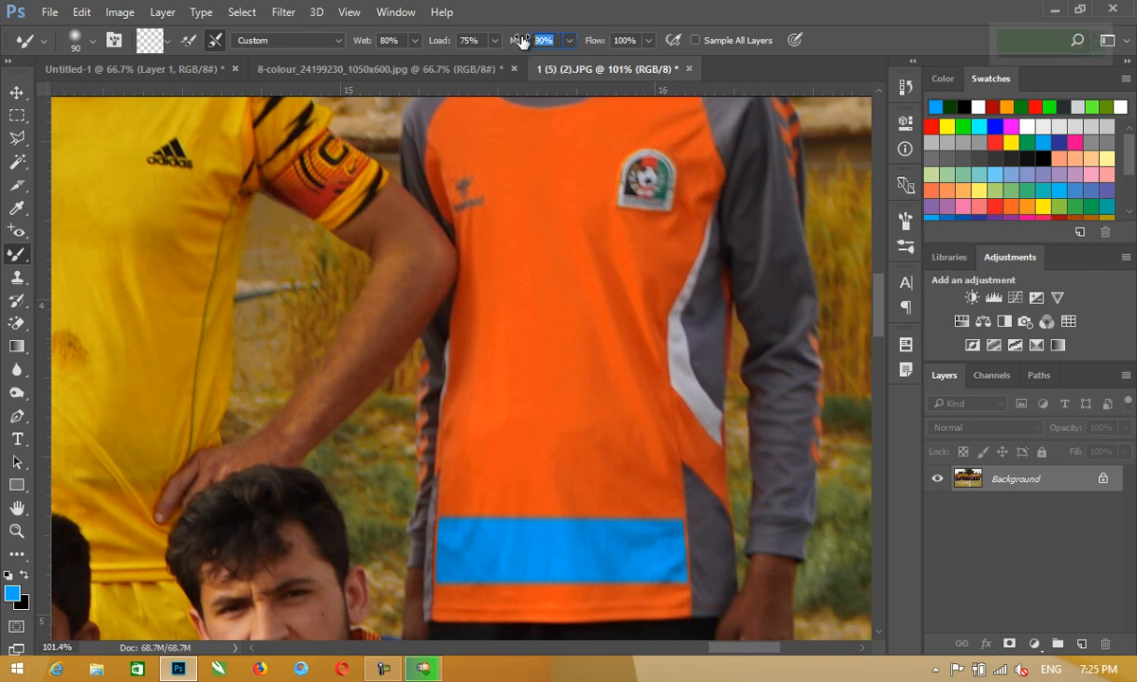
{"action": "type", "text": "40"}
{"action": "mouse_move", "coordinate": [627, 254]}
{"action": "left_mouse_down"}
{"action": "mouse_move", "coordinate": [627, 176]}
{"action": "mouse_move", "coordinate": [566, 190]}
{"action": "mouse_move", "coordinate": [570, 312]}
{"action": "mouse_move", "coordinate": [610, 454]}
{"action": "left_mouse_up"}
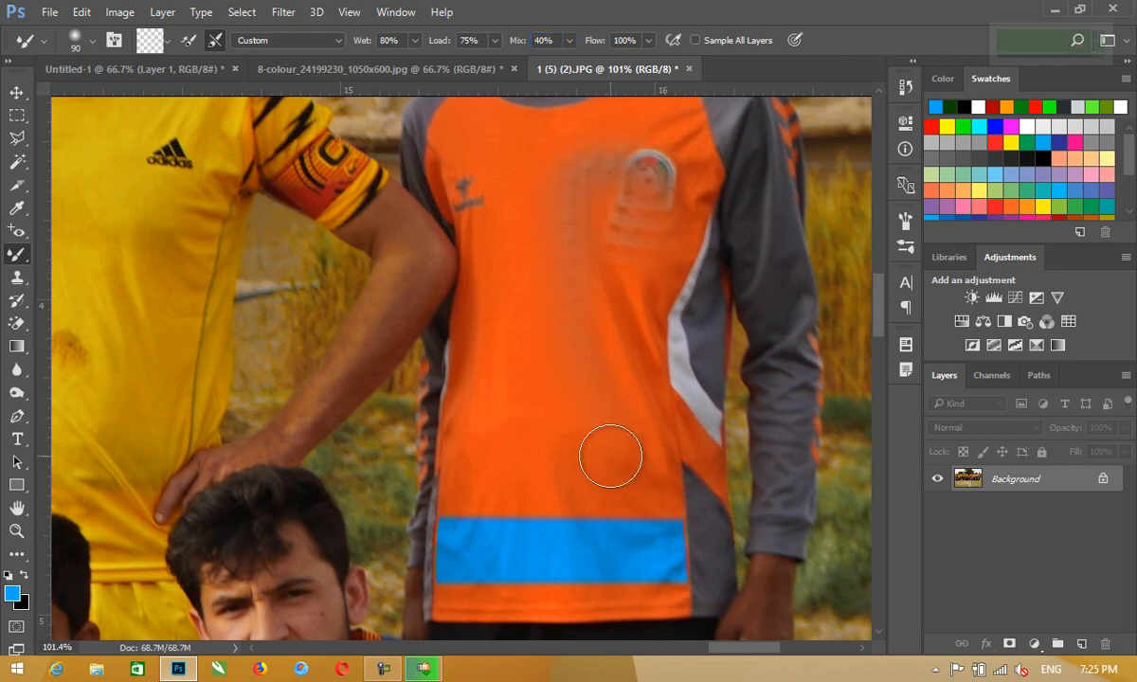
{"action": "key", "text": "ctrl+z"}
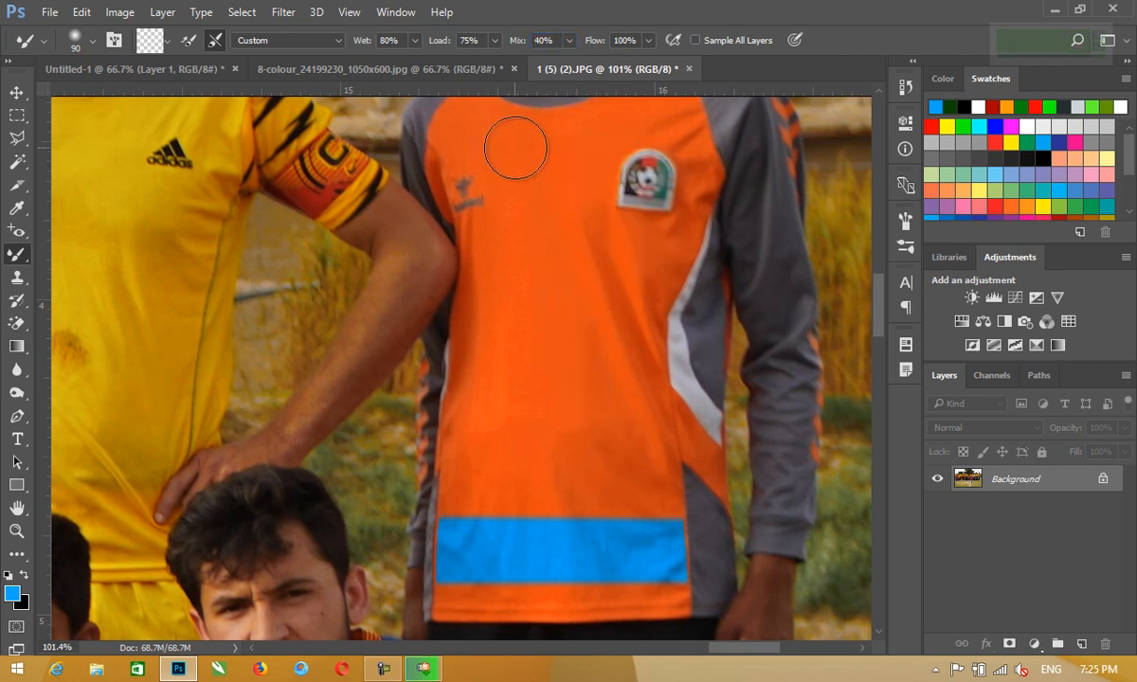
Set the Mixer Brush's Mix to 100%, try smearing the jersey's crest, and undo the stroke
{"action": "left_click", "coordinate": [540, 43]}
{"action": "type", "text": "100"}
{"action": "key", "text": "Return"}
{"action": "mouse_move", "coordinate": [642, 183]}
{"action": "left_mouse_down"}
{"action": "mouse_move", "coordinate": [664, 209]}
{"action": "mouse_move", "coordinate": [616, 213]}
{"action": "mouse_move", "coordinate": [620, 166]}
{"action": "mouse_move", "coordinate": [652, 193]}
{"action": "mouse_move", "coordinate": [631, 228]}
{"action": "mouse_move", "coordinate": [591, 237]}
{"action": "left_mouse_up"}
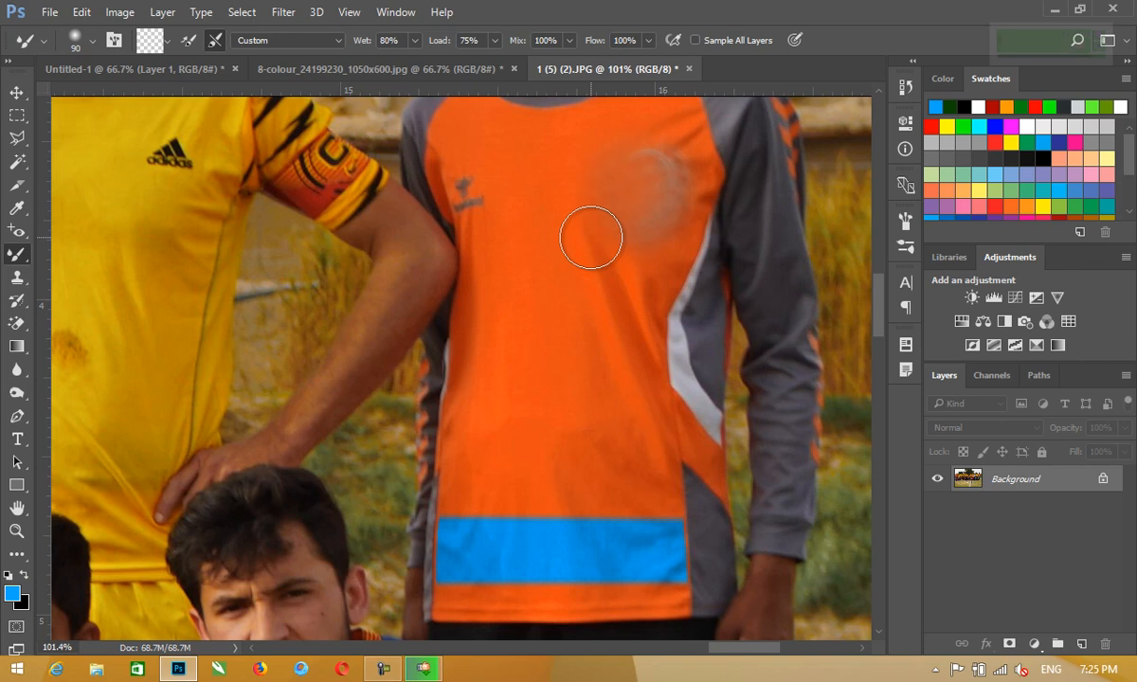
{"action": "key", "text": "ctrl+z"}
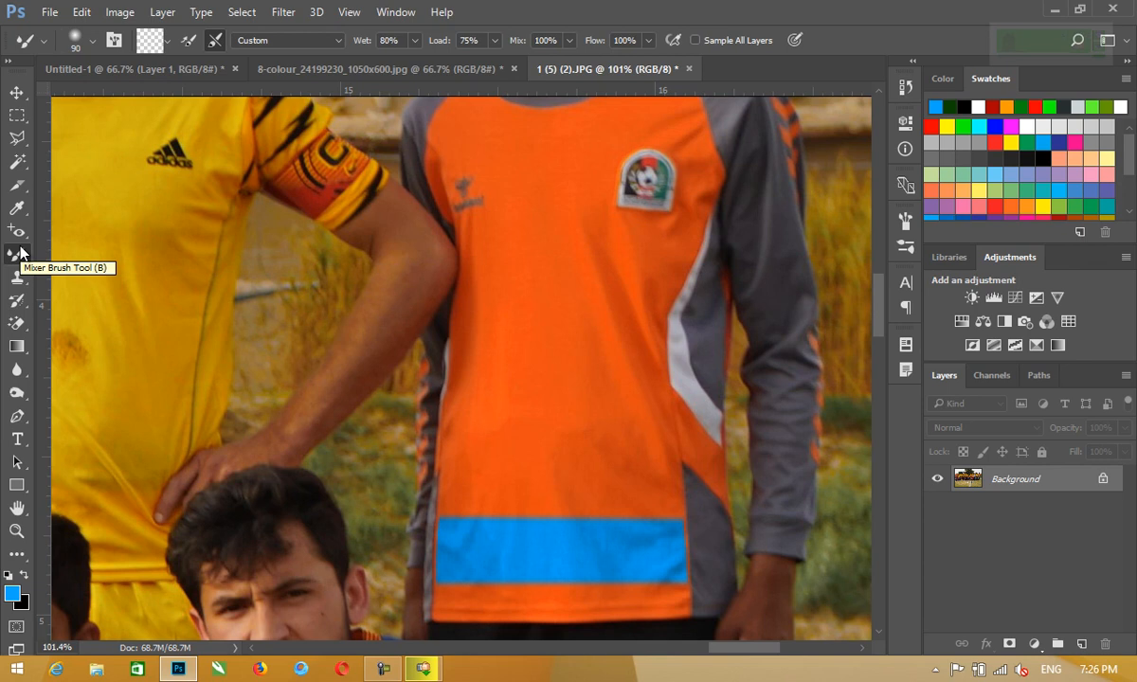
{"action": "left_click", "coordinate": [21, 253]}
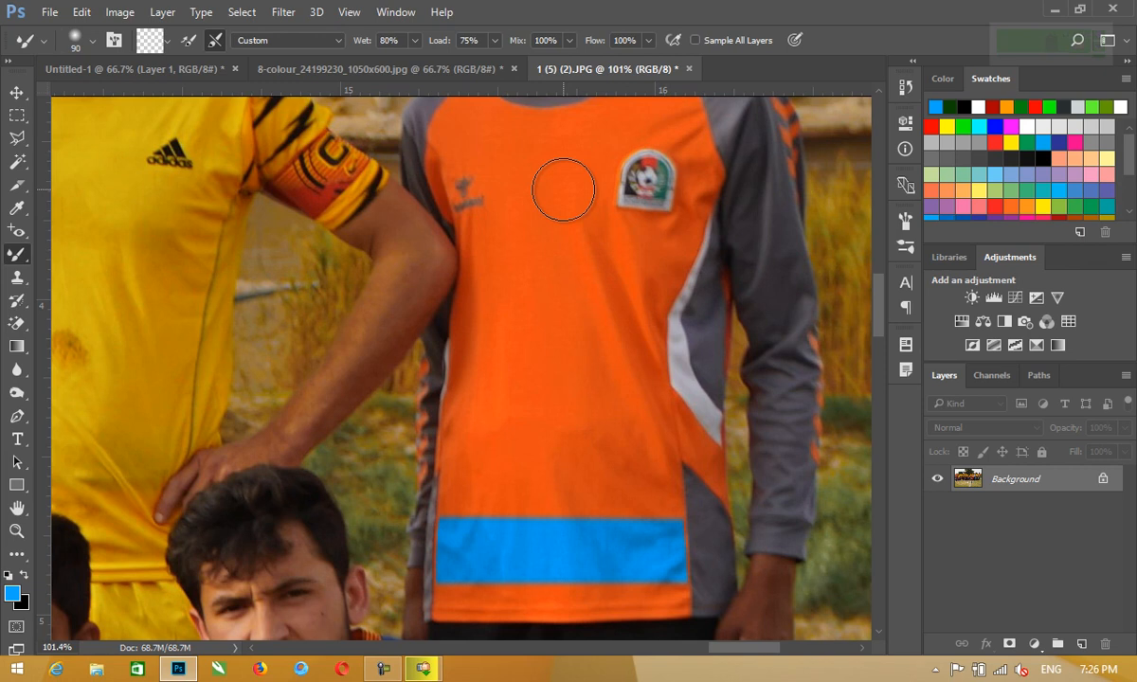
Switch to the Brush Tool, try one blue stamp of the face-and-crescent brush on the orange jersey, and undo it
{"action": "key", "text": "shift+b"}
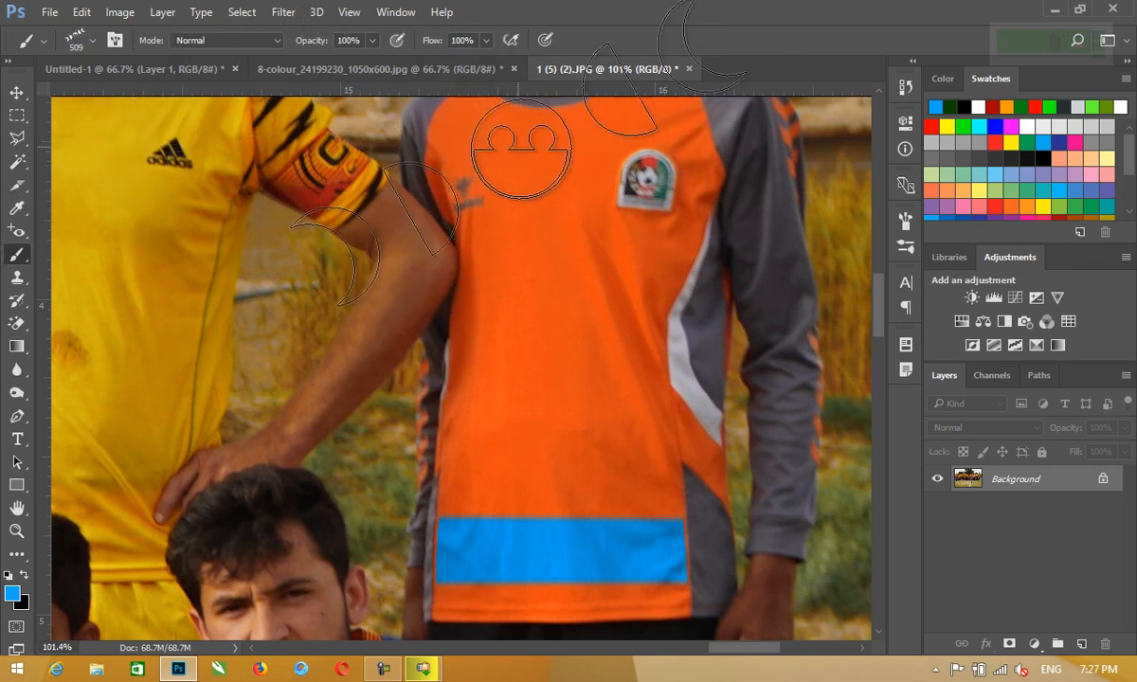
{"action": "left_click", "coordinate": [560, 224]}
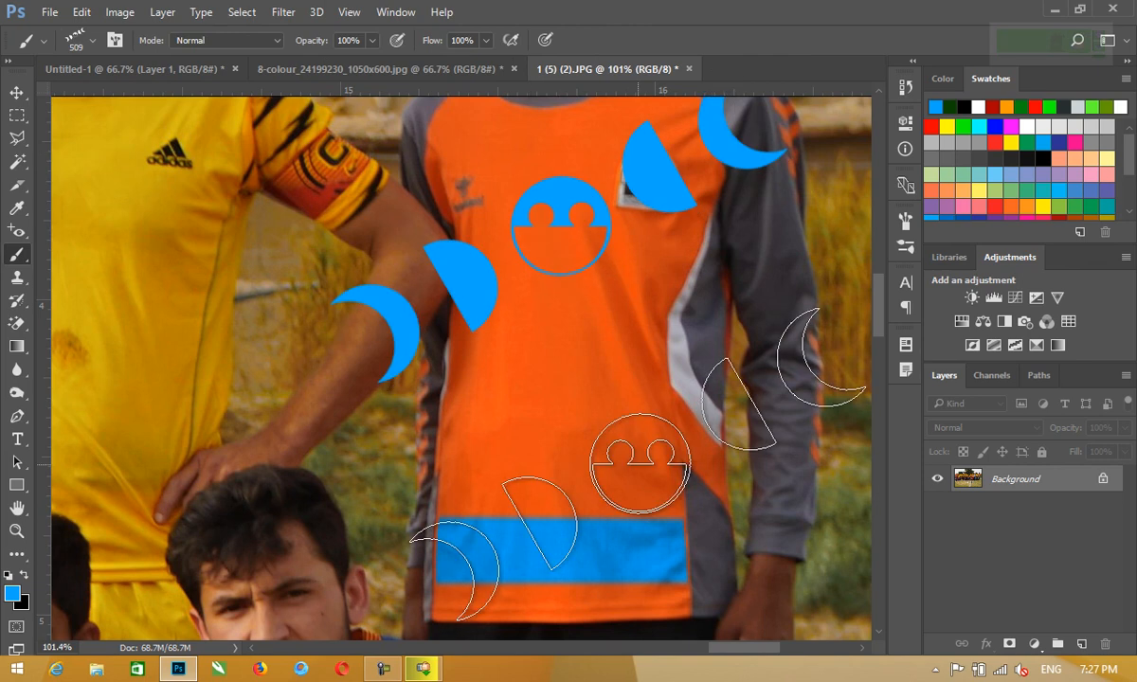
{"action": "key", "text": "ctrl+z"}
Set the brush's Flow to 27% and paint a translucent blue stroke of face-and-crescent shapes down the orange jersey
{"action": "left_click_drag", "start_coordinate": [431, 45], "coordinate": [363, 42]}
{"action": "mouse_move", "coordinate": [521, 189]}
{"action": "left_mouse_down"}
{"action": "mouse_move", "coordinate": [505, 286]}
{"action": "mouse_move", "coordinate": [564, 431]}
{"action": "mouse_move", "coordinate": [569, 478]}
{"action": "mouse_move", "coordinate": [607, 530]}
{"action": "mouse_move", "coordinate": [651, 507]}
{"action": "mouse_move", "coordinate": [638, 468]}
{"action": "left_mouse_up"}
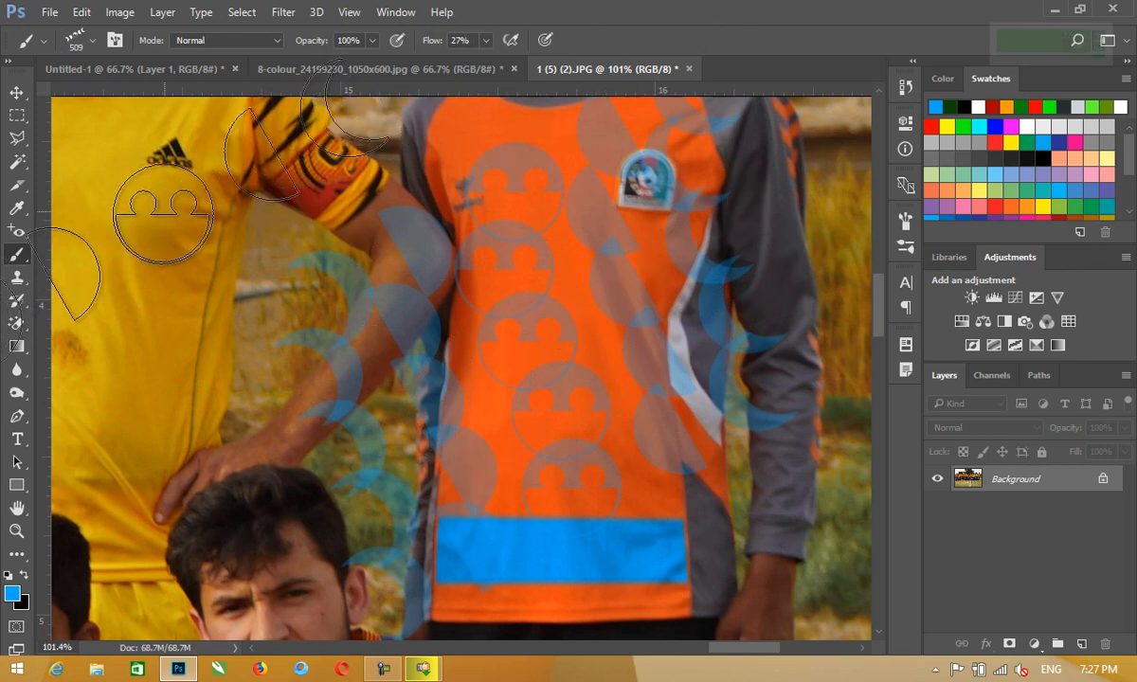
Switch back to the Mixer Brush Tool and show the Clone Stamp tool group
{"action": "left_click", "coordinate": [17, 254]}
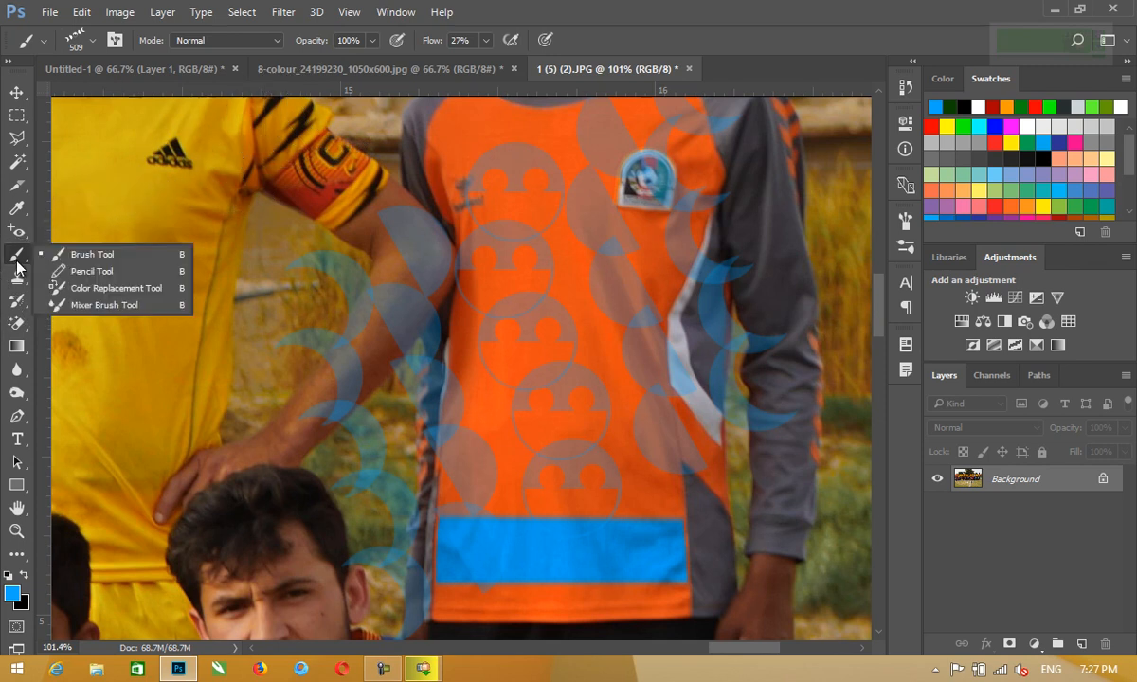
{"action": "left_click", "coordinate": [112, 304]}
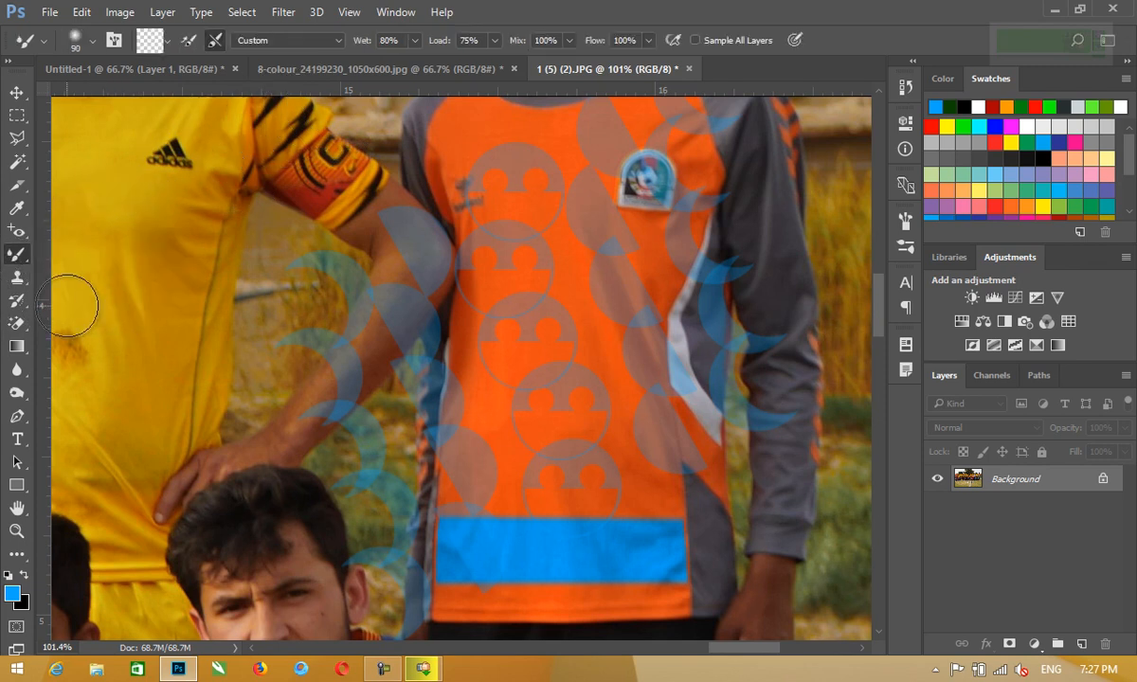
{"action": "left_click", "coordinate": [17, 284]}
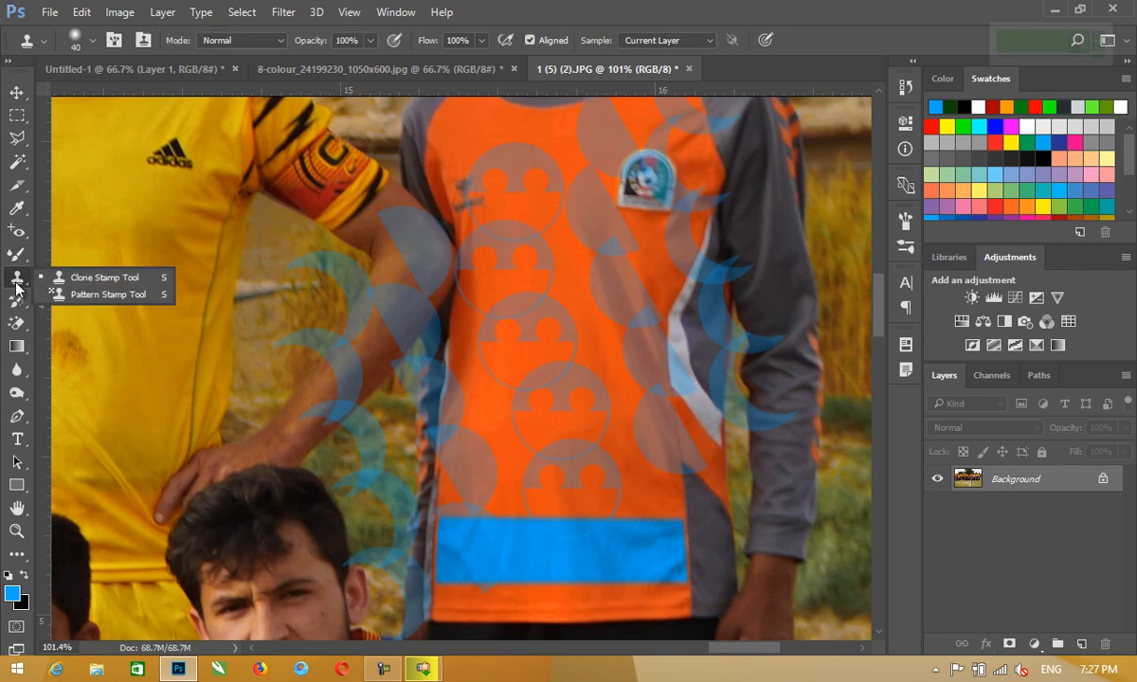